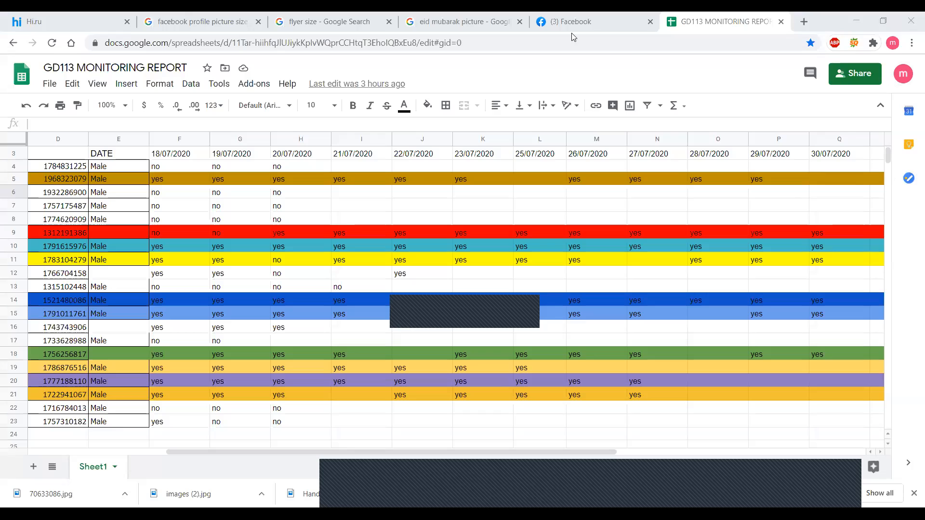
# Close the Facebook, Eid Mubarak picture, flyer size and Facebook profile picture size browser tabs.
pyautogui.click(649, 22)
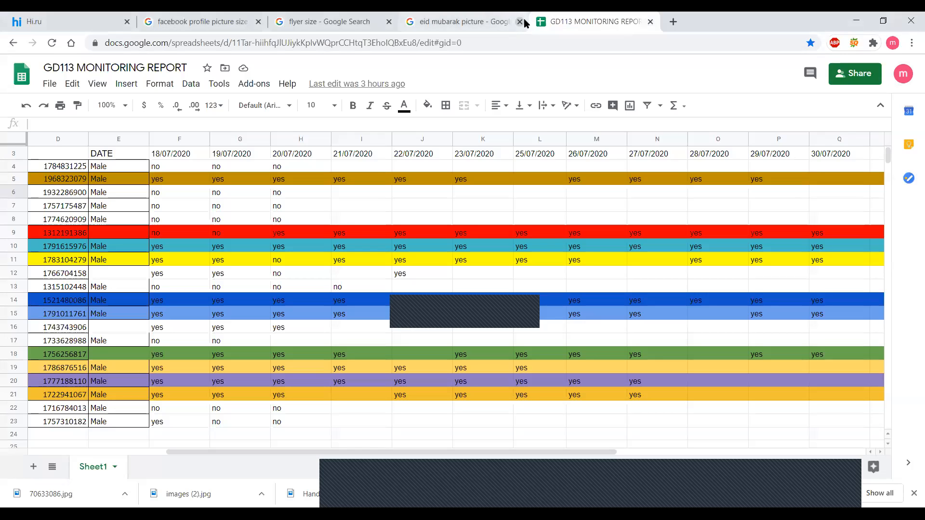
pyautogui.click(522, 20)
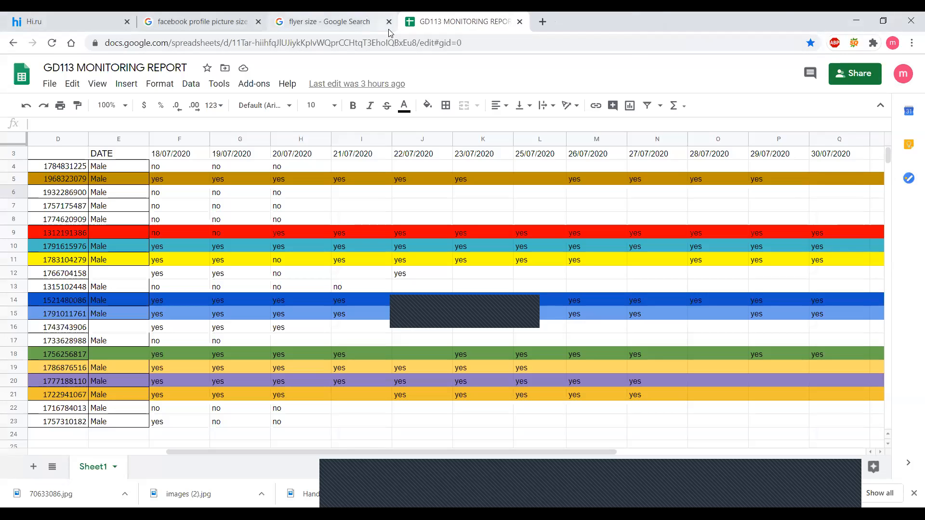
pyautogui.click(259, 22)
pyautogui.click(258, 22)
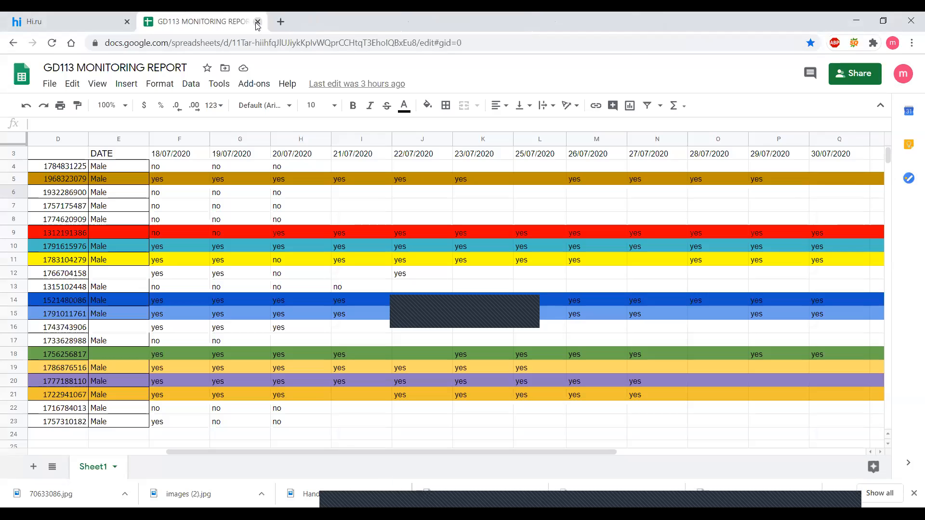
pyautogui.click(281, 22)
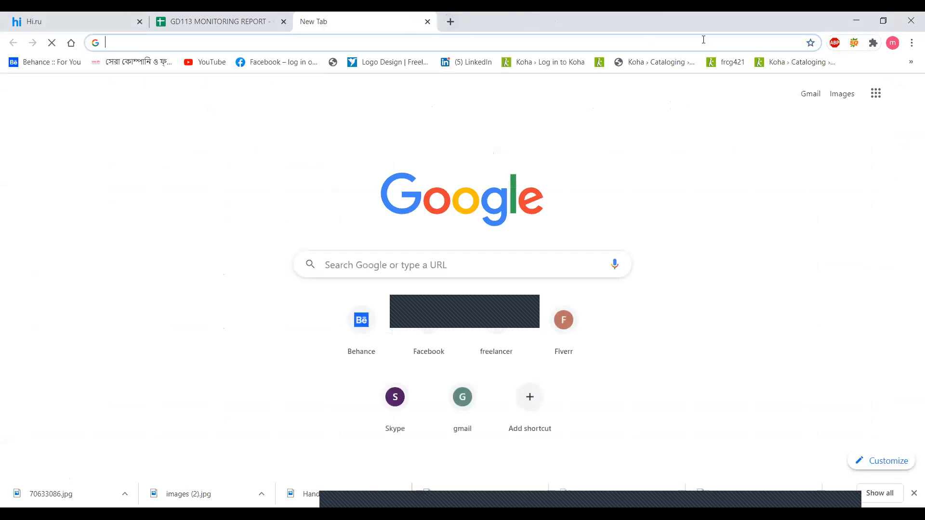
pyautogui.click(908, 63)
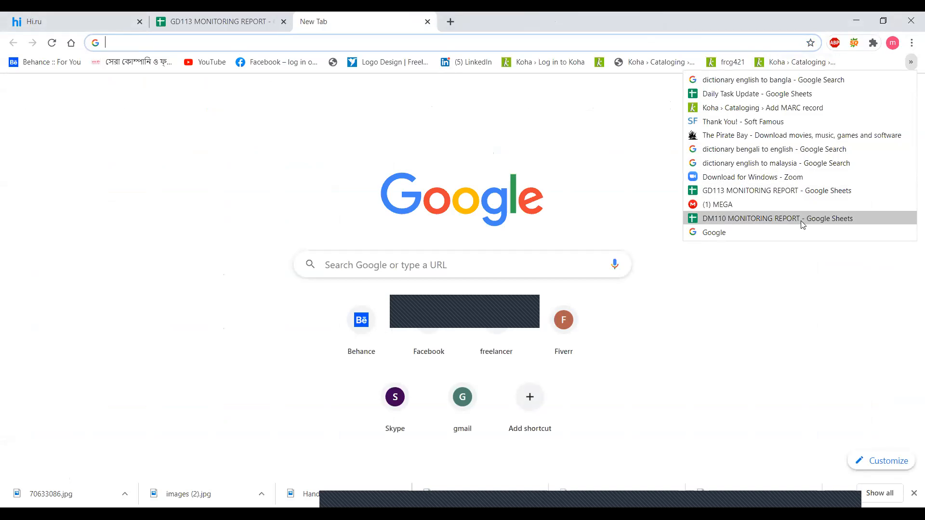
pyautogui.click(767, 191)
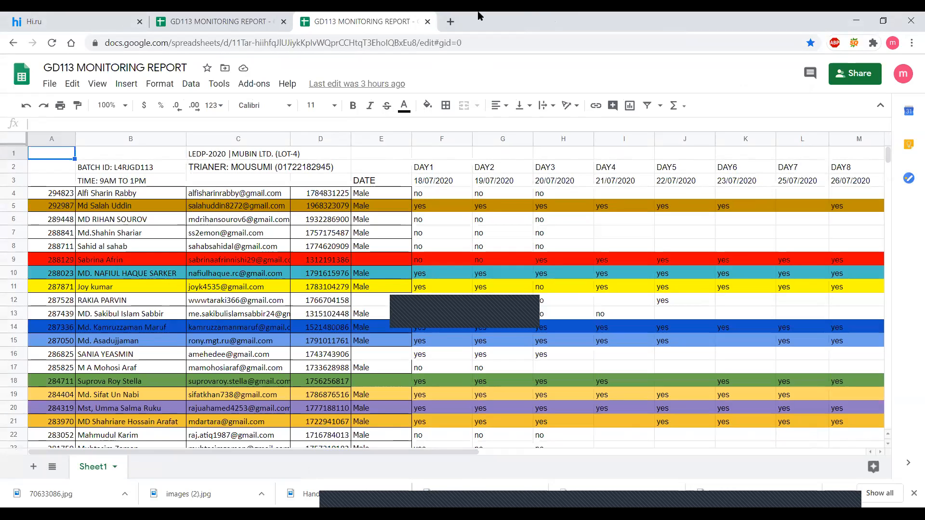
pyautogui.click(427, 21)
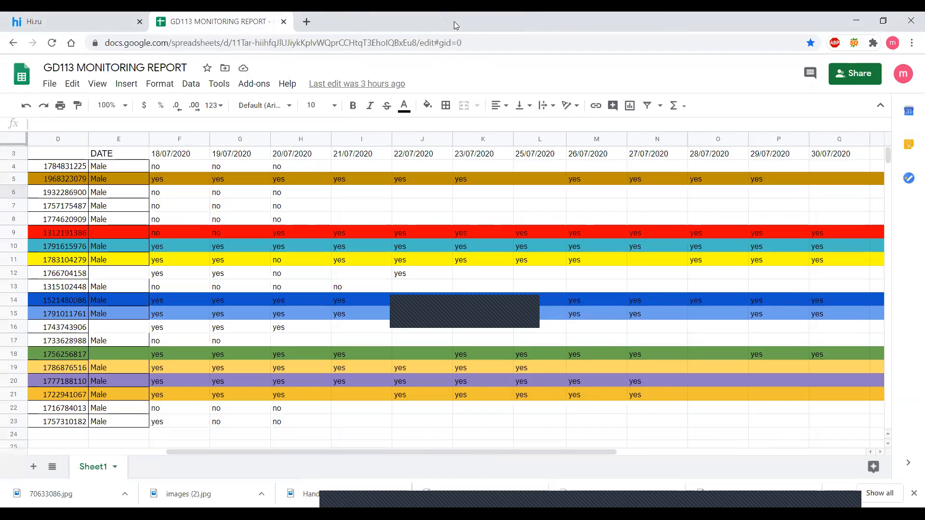
# Open the bookmarked DM110 MONITORING REPORT spreadsheet in a new browser tab.
pyautogui.click(308, 20)
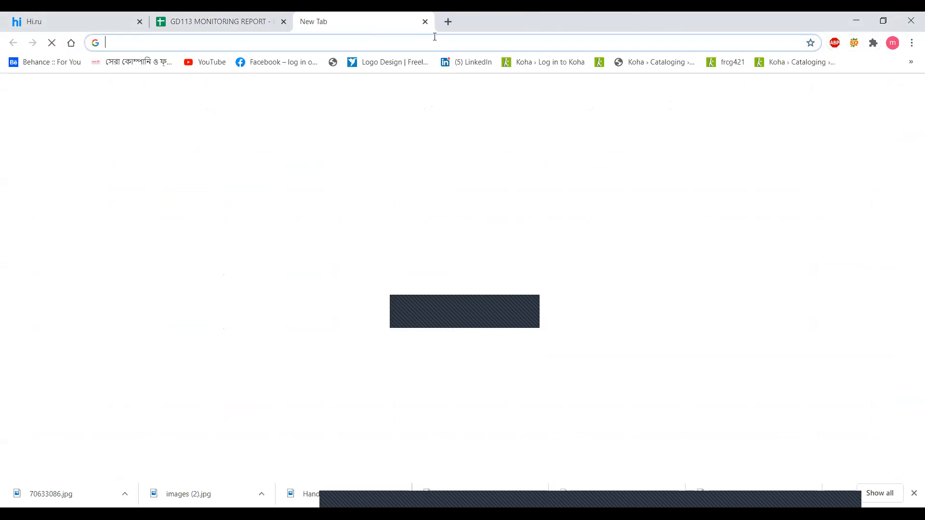
pyautogui.click(910, 62)
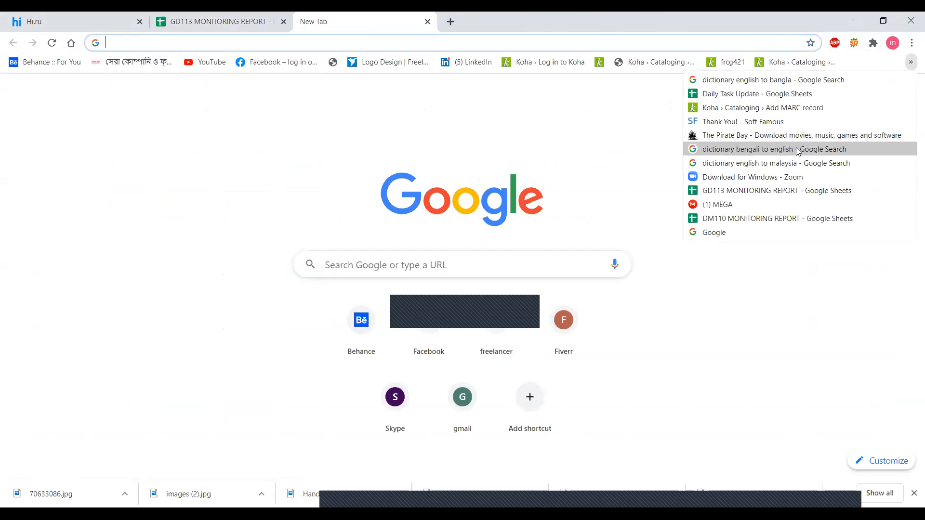
pyautogui.click(754, 217)
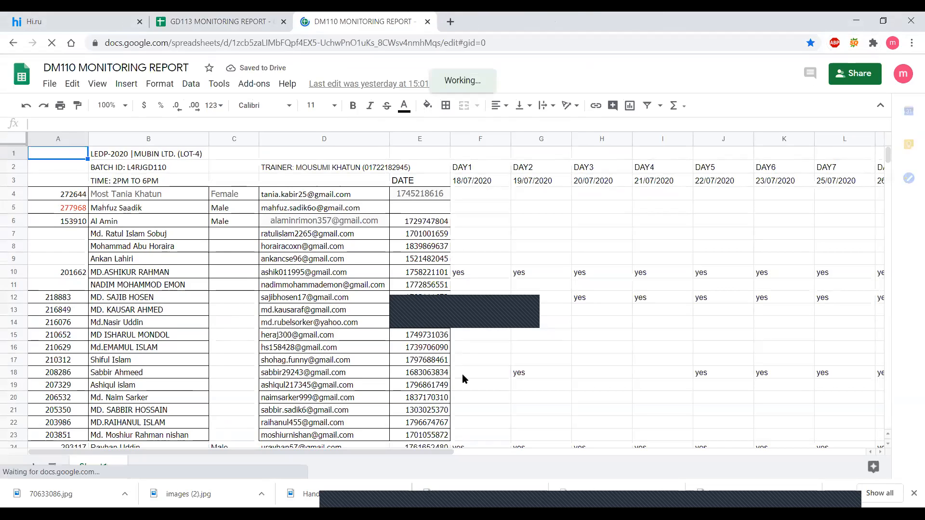
# Try two orange fills on row 28 of the DM110 sheet and settle on a yellow fill.
pyautogui.scroll(-3, 407, 316)
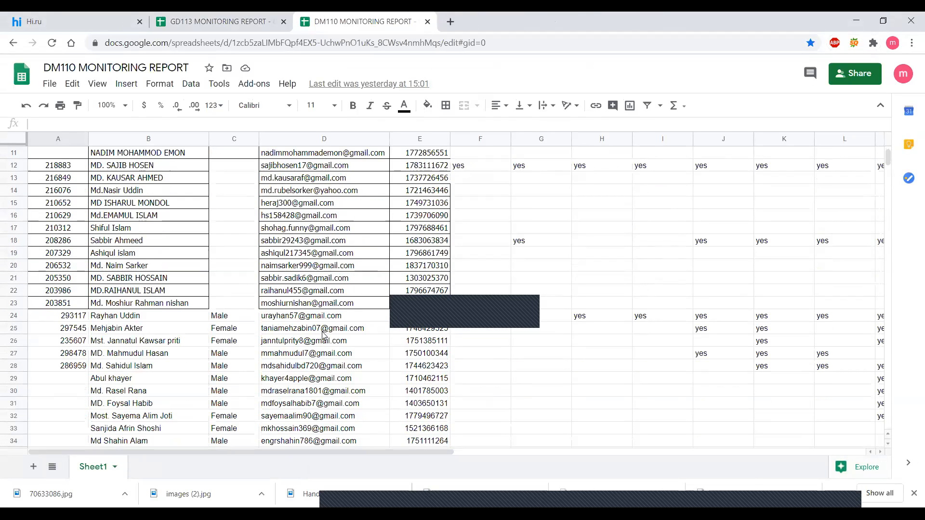
pyautogui.scroll(-1, 323, 334)
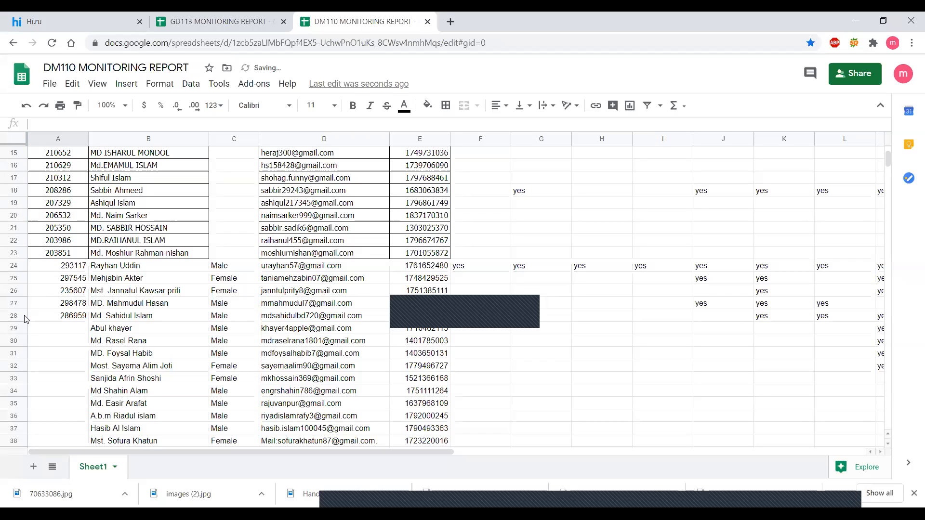
pyautogui.click(21, 317)
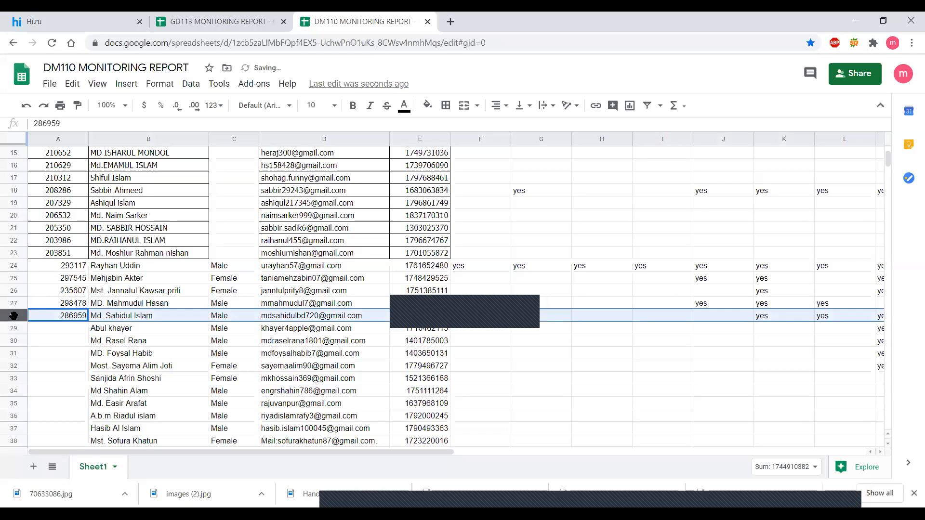
pyautogui.click(428, 105)
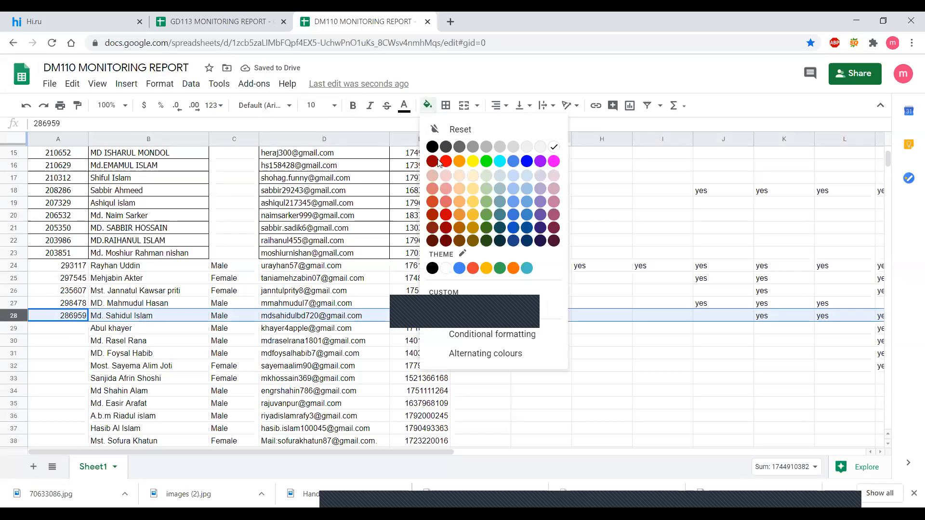
pyautogui.click(459, 219)
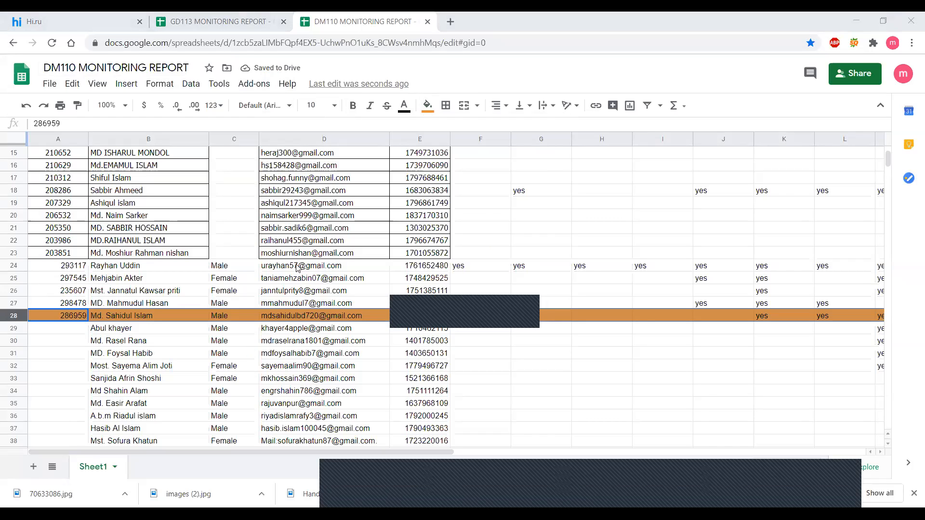
pyautogui.click(427, 105)
pyautogui.click(460, 168)
pyautogui.click(429, 105)
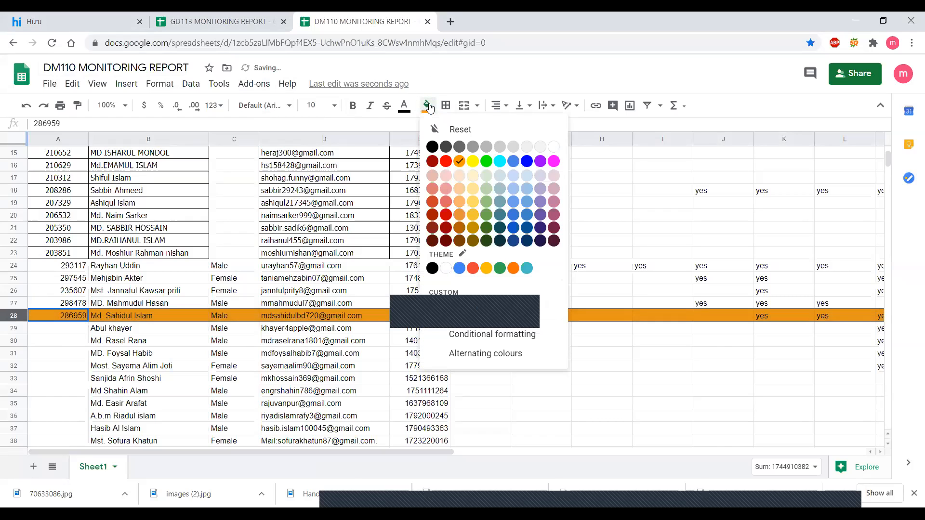
pyautogui.click(473, 162)
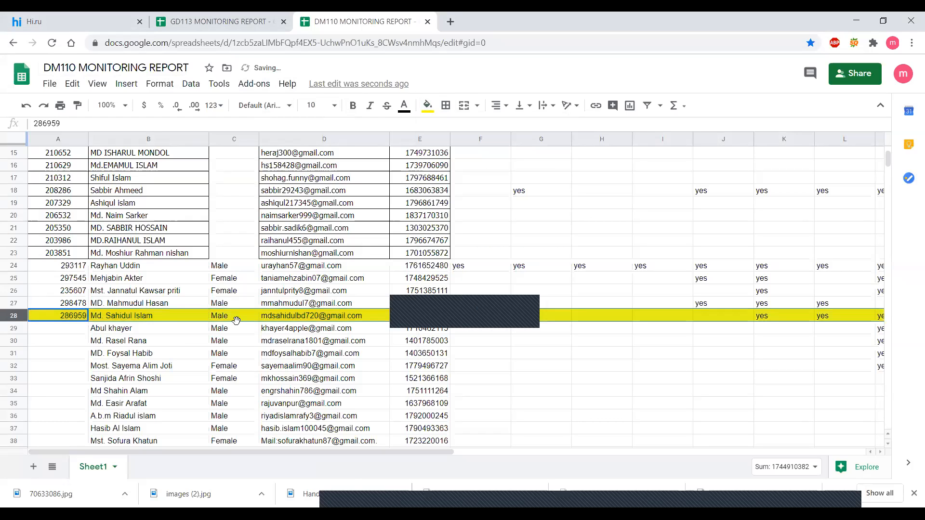
# Fill row 33 with cyan.
pyautogui.scroll(-1, 146, 362)
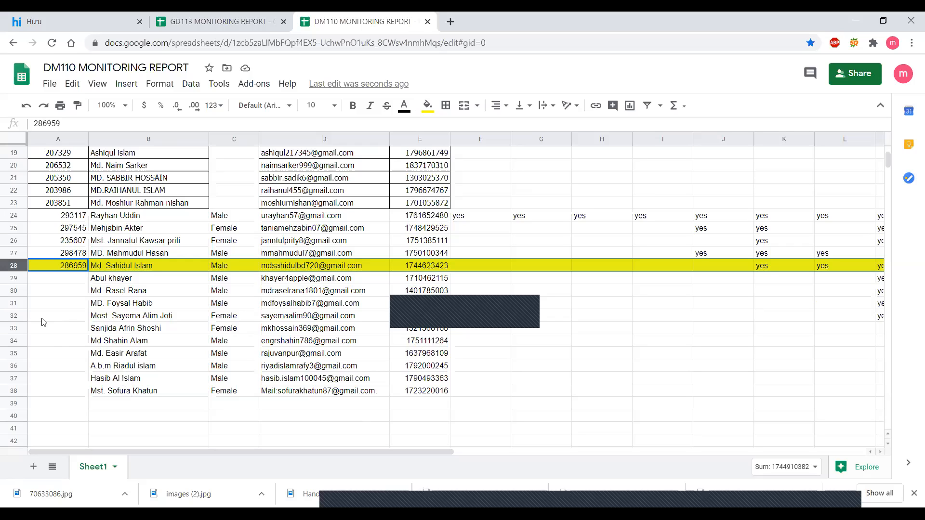
pyautogui.click(15, 328)
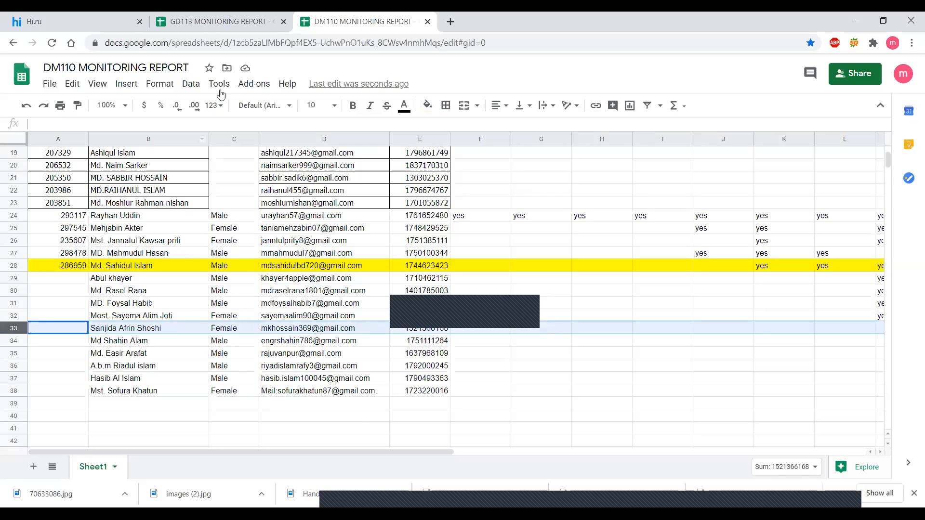
pyautogui.click(427, 105)
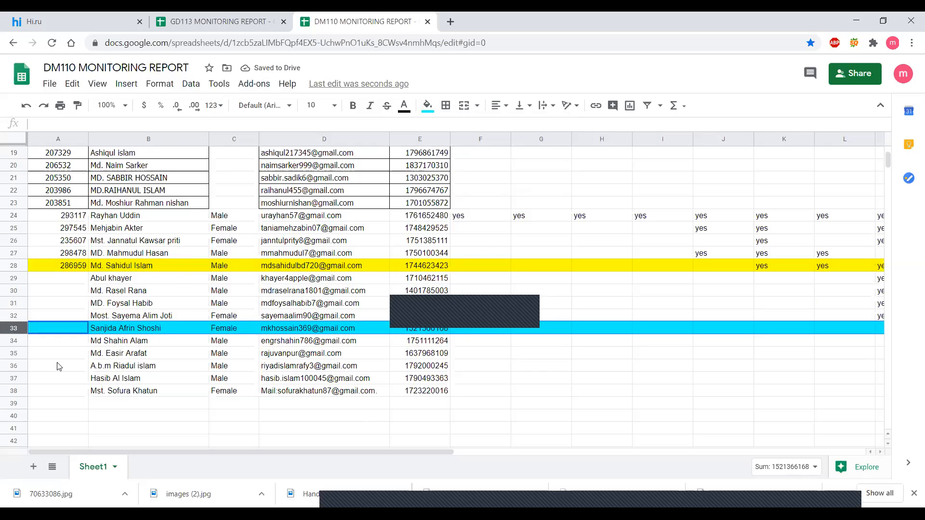
# Fill row 36 with purple, trying a darker shade before settling on a lighter one.
pyautogui.click(20, 365)
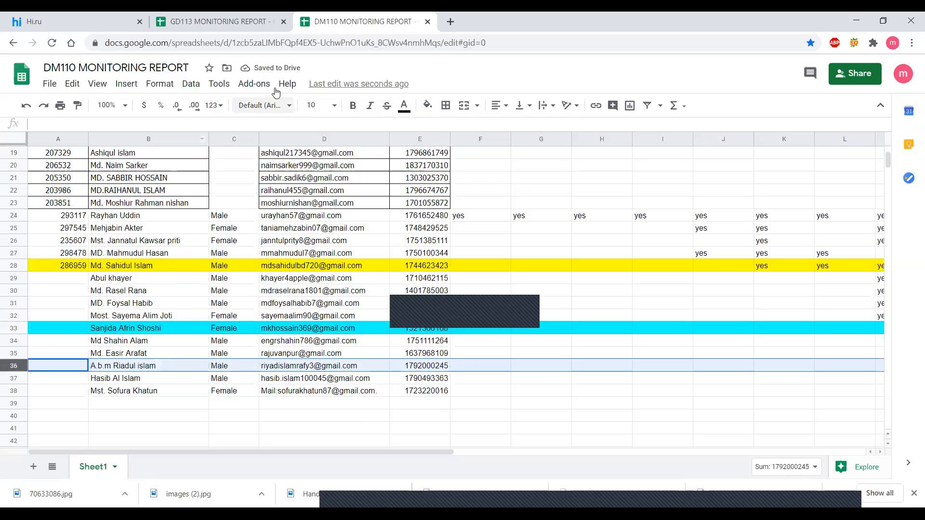
pyautogui.click(427, 106)
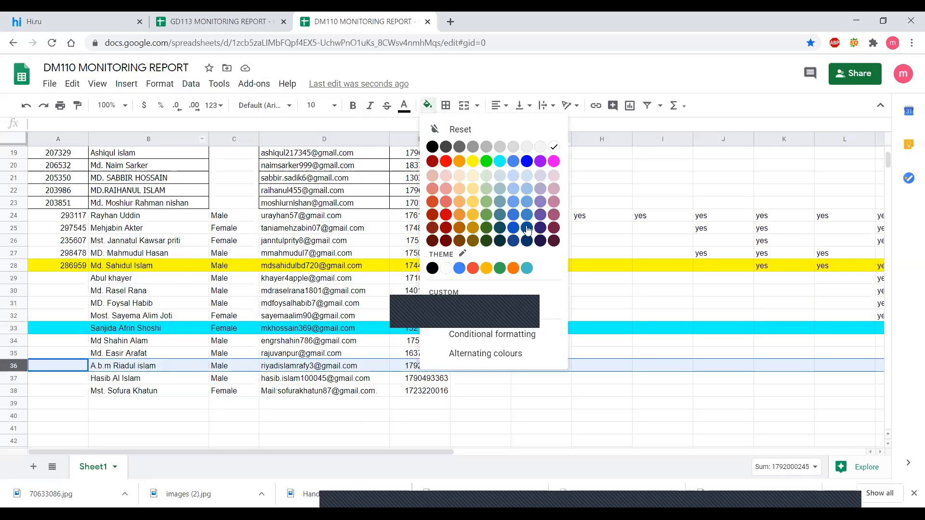
pyautogui.click(546, 219)
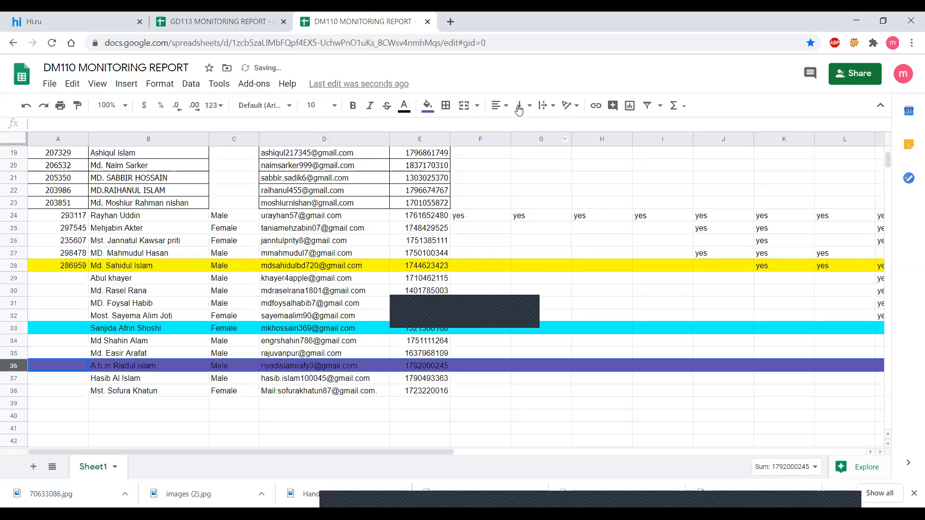
pyautogui.click(427, 106)
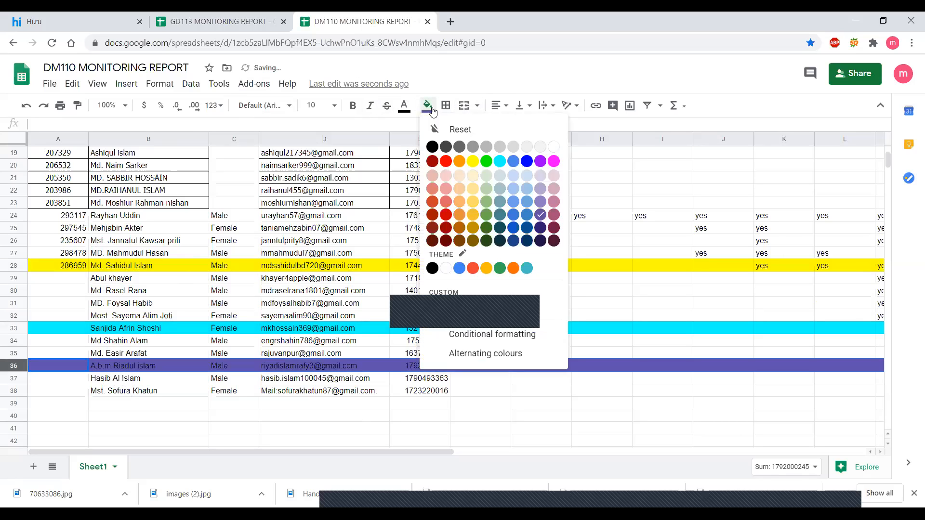
pyautogui.click(541, 202)
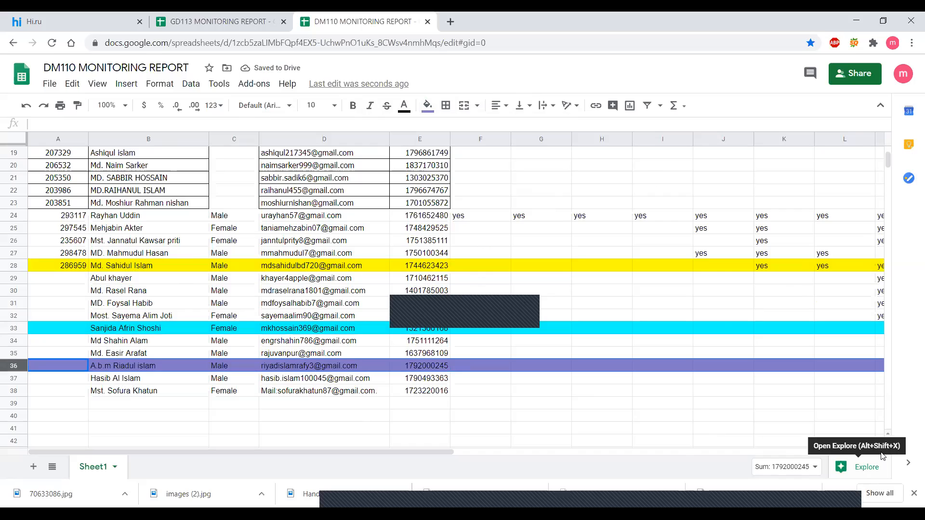
pyautogui.click(879, 193)
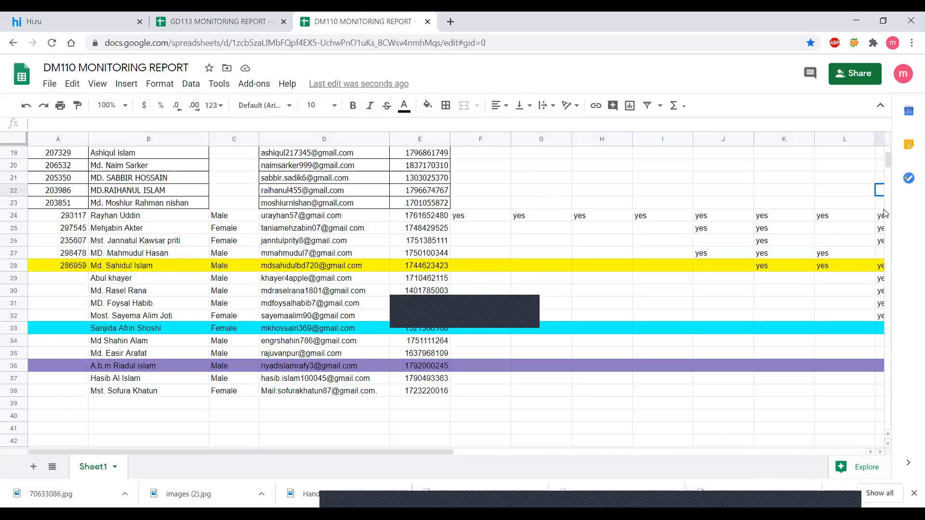
pyautogui.press('Return')
pyautogui.press('Escape')
pyautogui.click(877, 195)
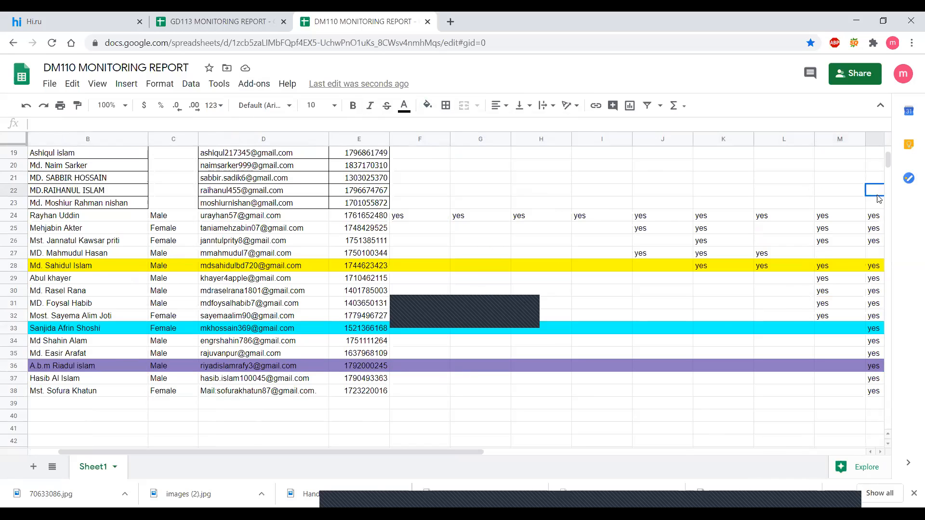
pyautogui.write('i')
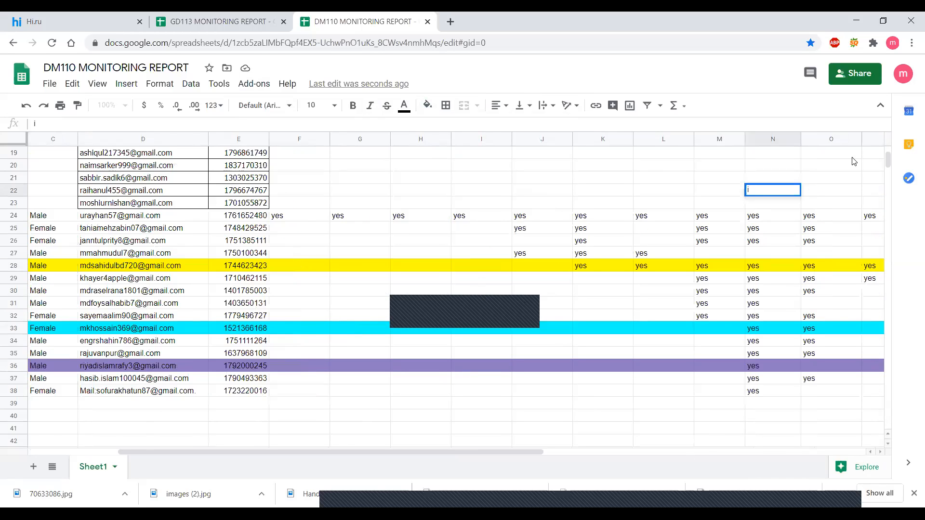
pyautogui.click(877, 197)
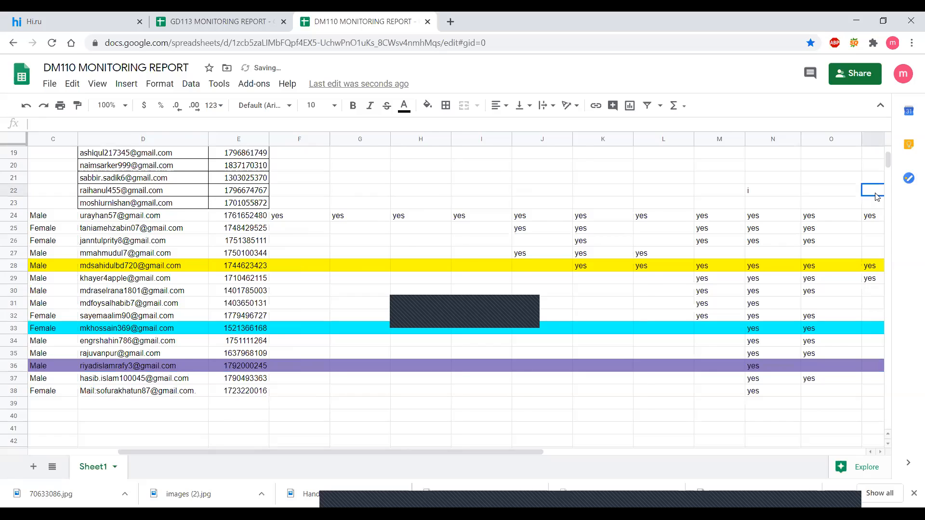
pyautogui.write('o')
pyautogui.click(716, 192)
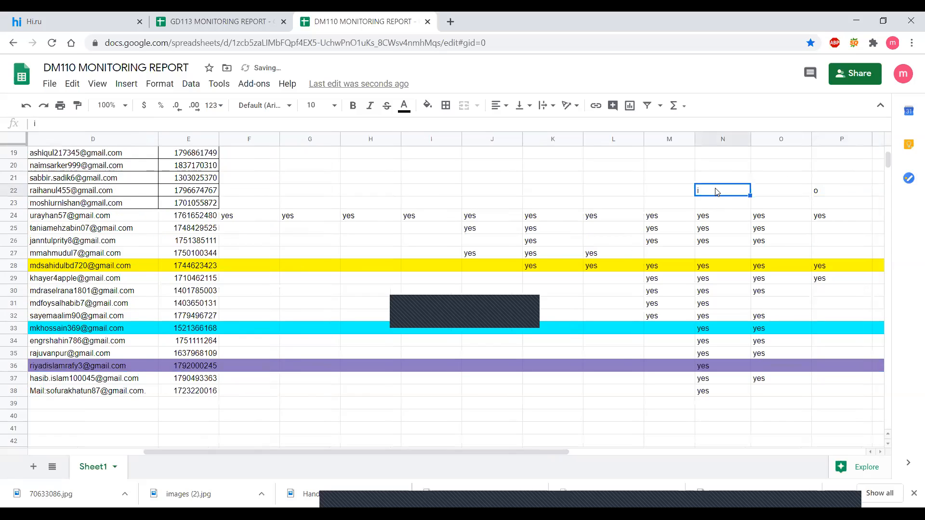
pyautogui.click(825, 193)
pyautogui.press('Delete')
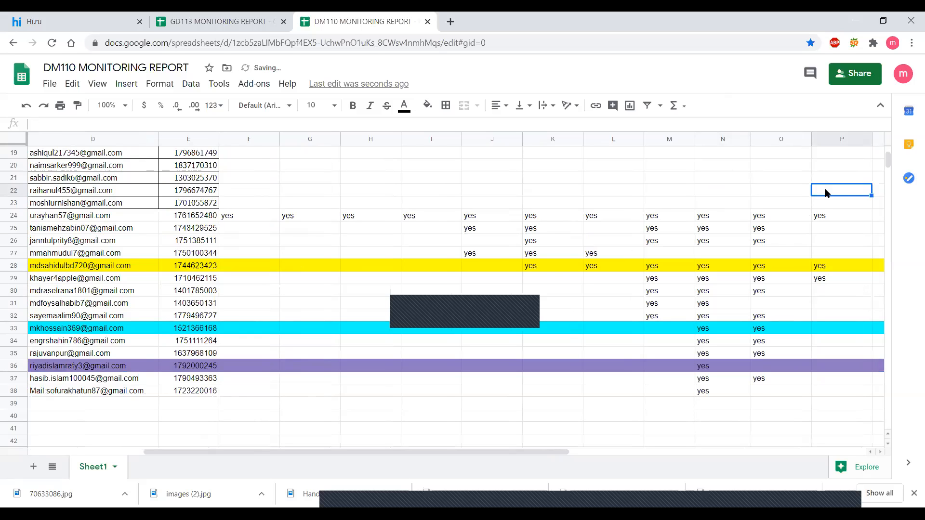
pyautogui.scroll(6, 865, 248)
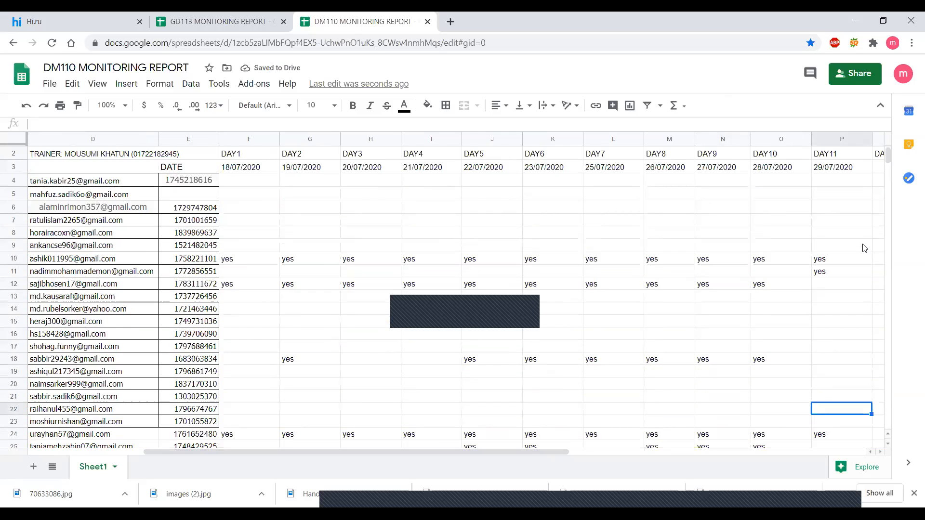
pyautogui.scroll(-5, 865, 248)
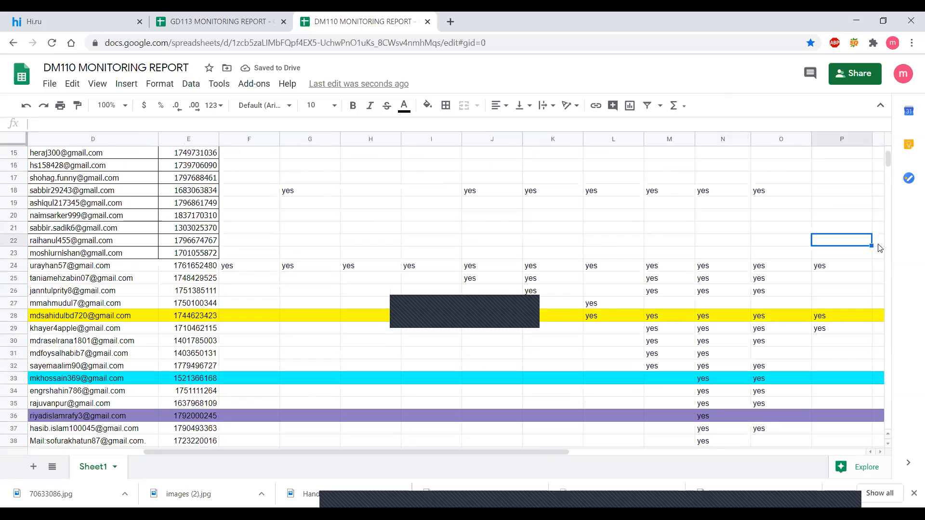
pyautogui.click(878, 244)
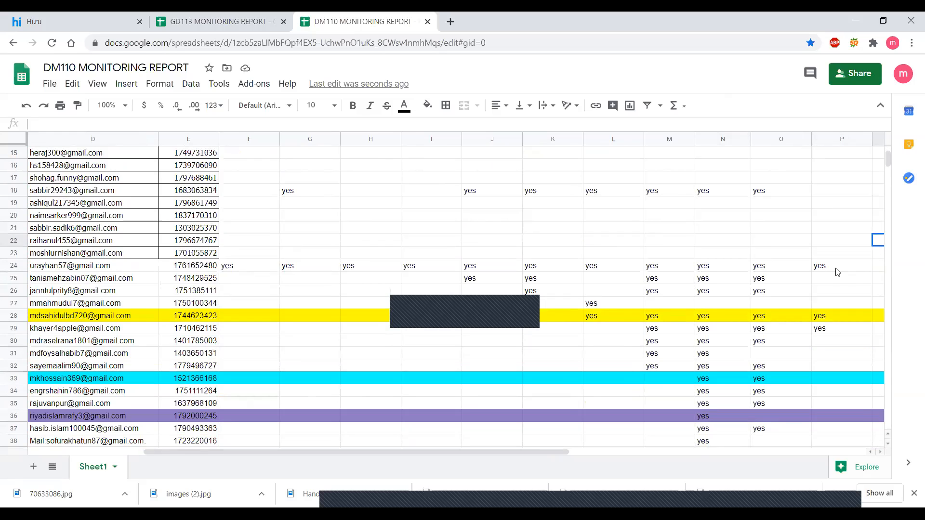
pyautogui.write('8')
pyautogui.press('Escape')
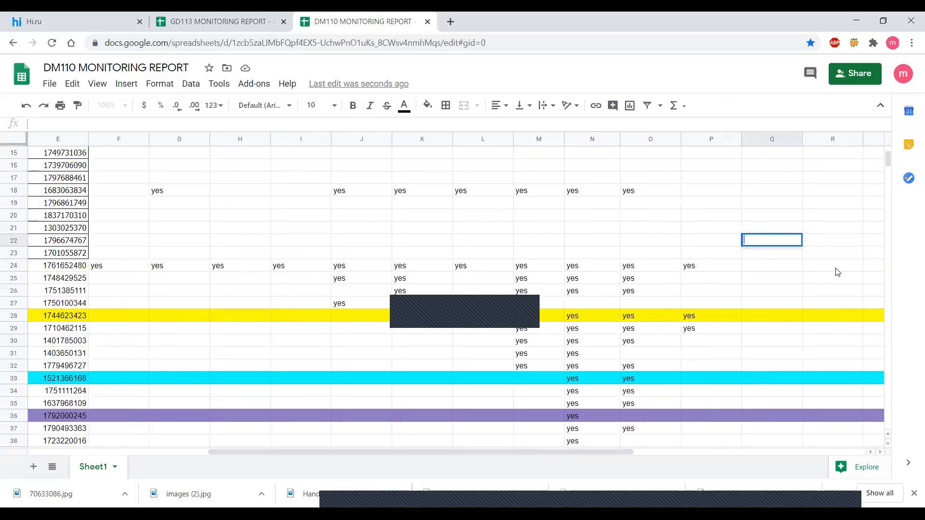
# Enter "yes" in column Q for the yellow row 28 and for row 29.
pyautogui.click(751, 320)
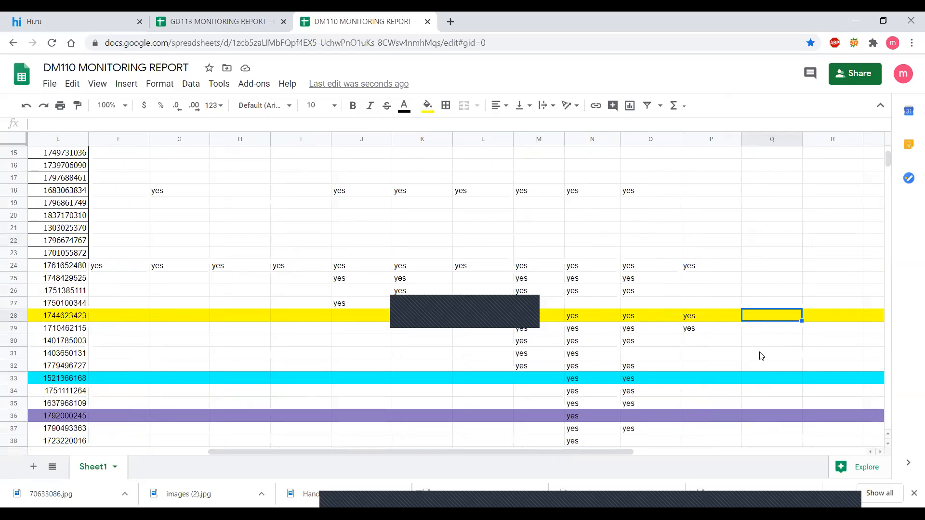
pyautogui.write('yes')
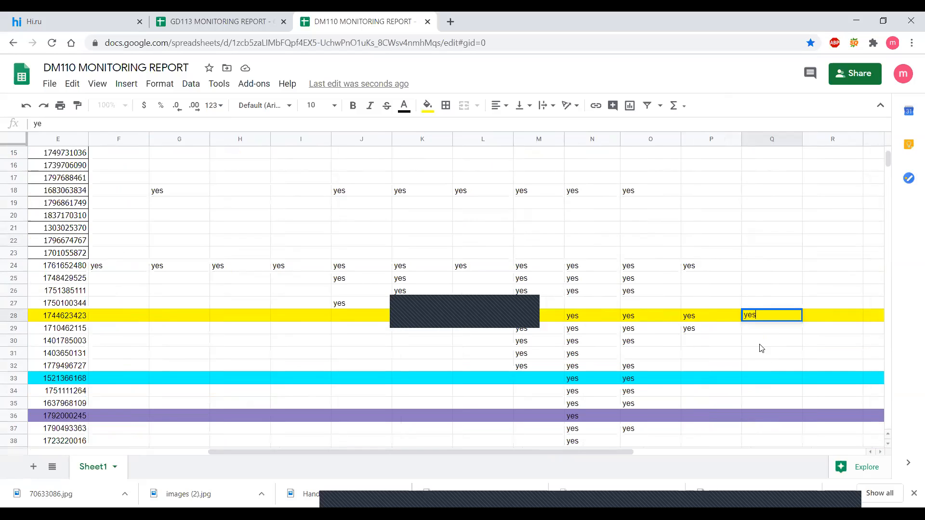
pyautogui.press('Return')
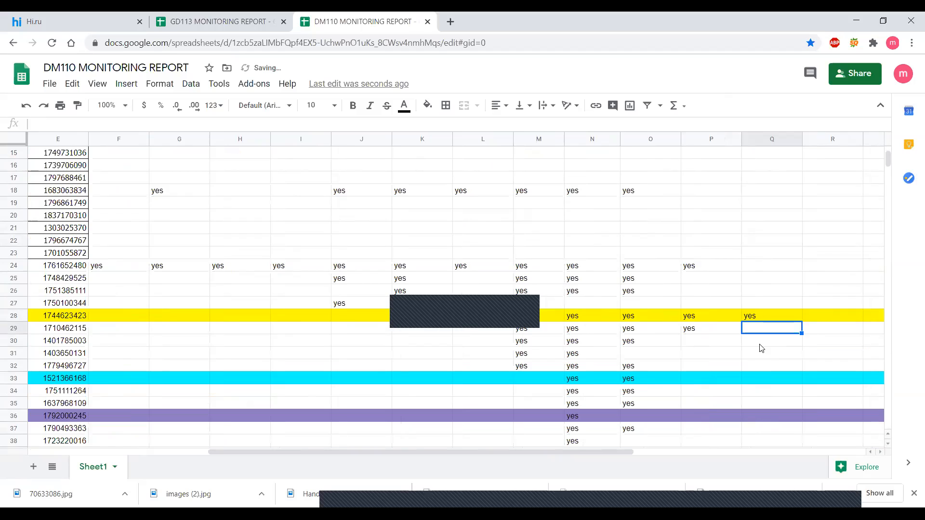
pyautogui.write('yes')
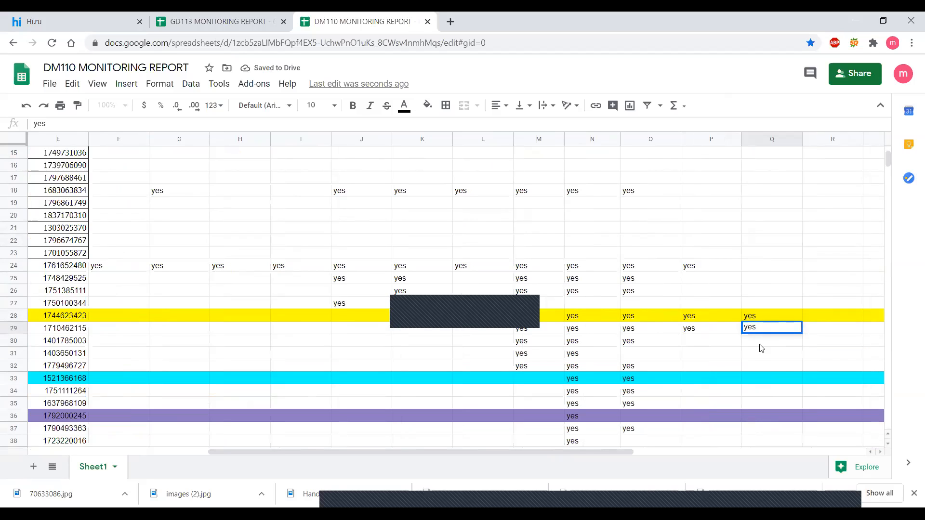
# Enter "yes" in cells Q36 and P36 of the purple row and clear the mistaken entry in Q29.
pyautogui.click(744, 416)
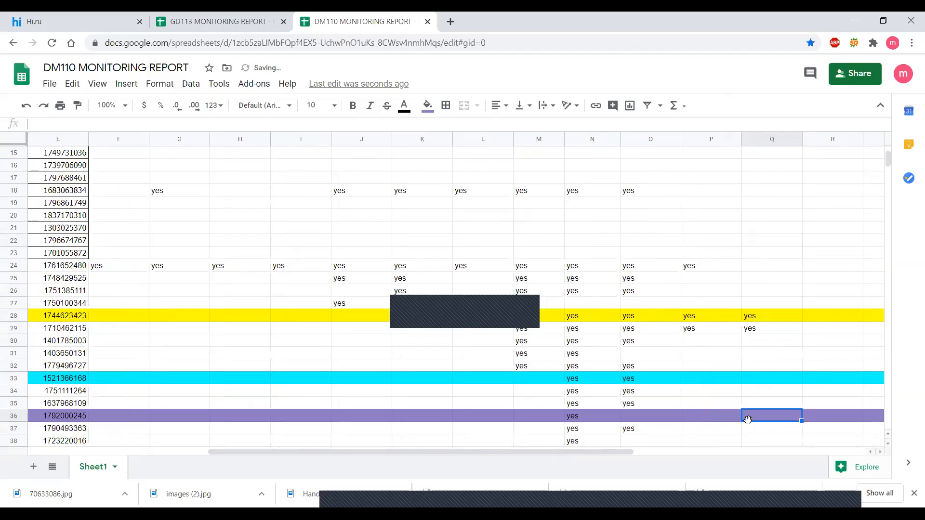
pyautogui.write('yes')
pyautogui.click(686, 419)
pyautogui.write('yes')
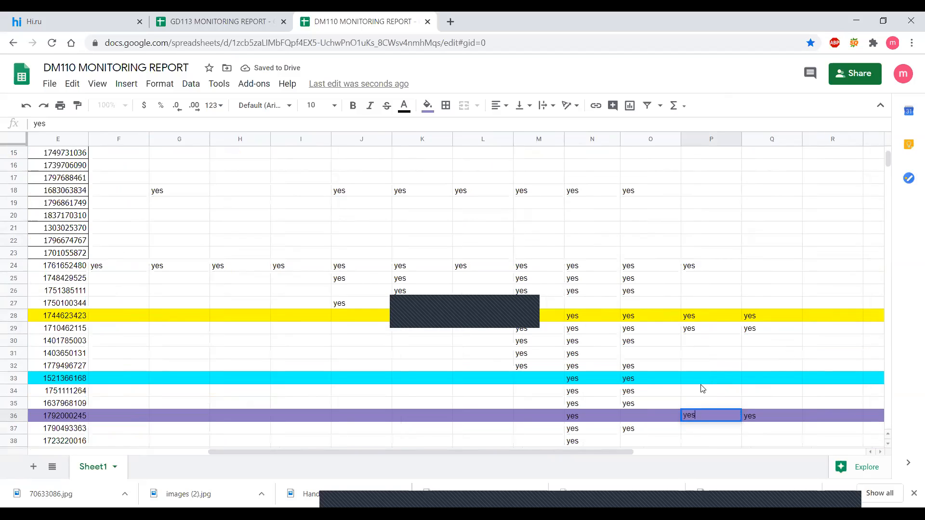
pyautogui.click(758, 334)
pyautogui.press('Delete')
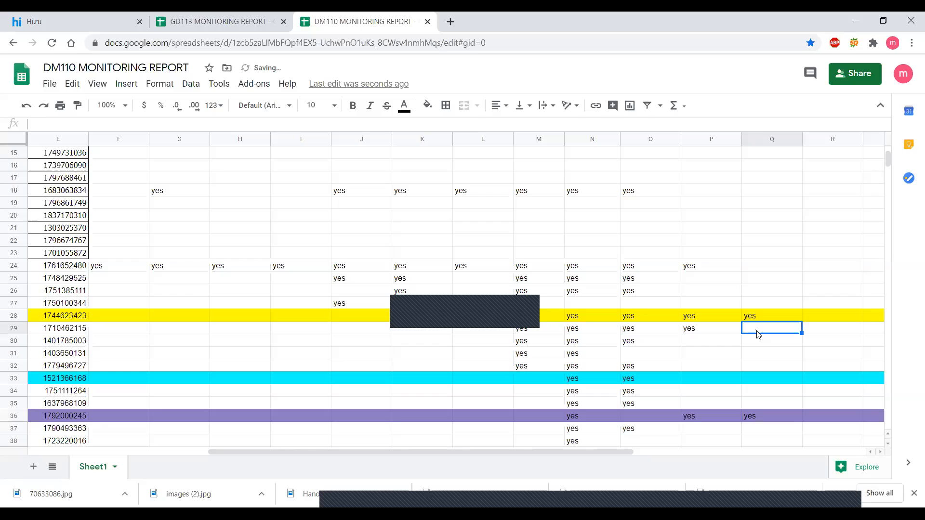
# Enter "yes" in cells Q33 and P33 of the cyan row.
pyautogui.click(759, 379)
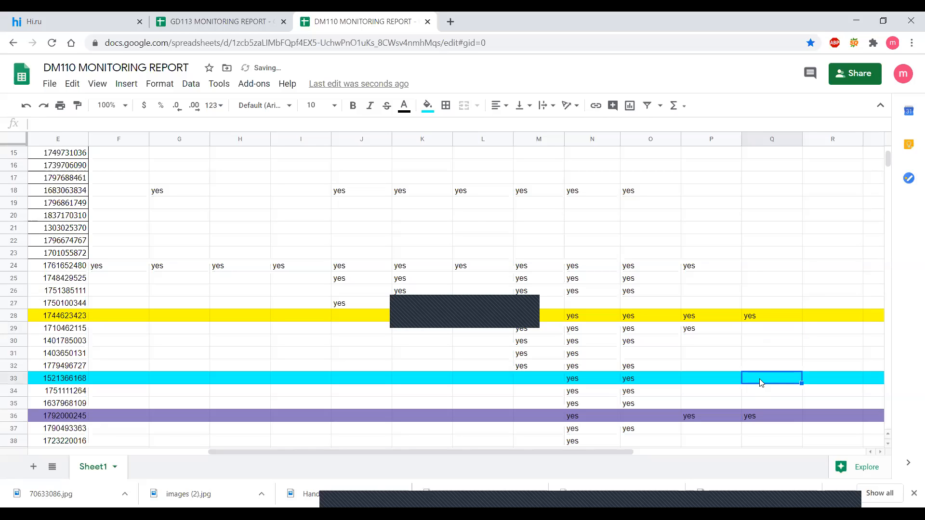
pyautogui.write('yes')
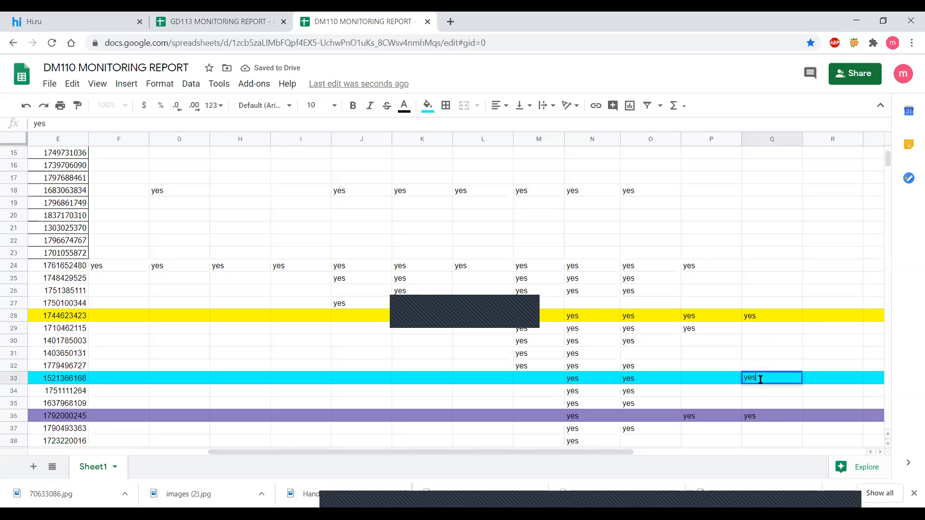
pyautogui.click(696, 381)
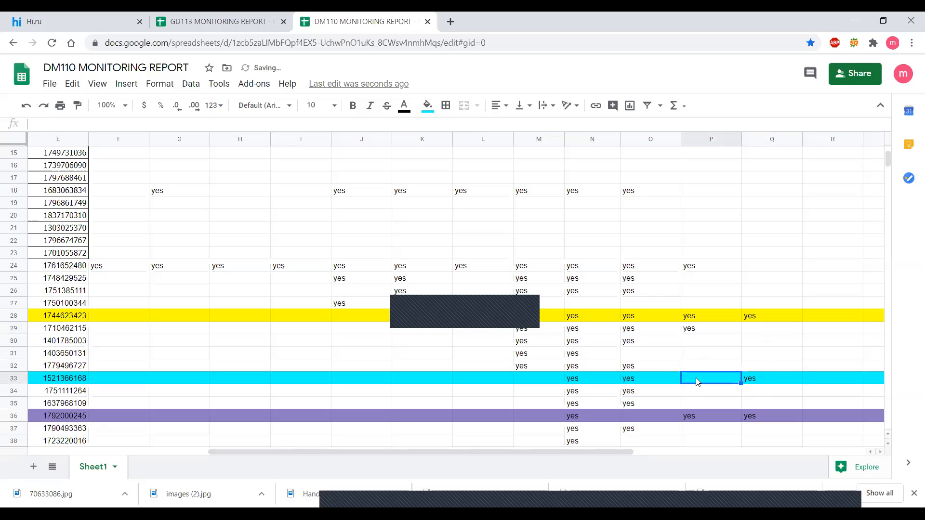
pyautogui.write('t')
pyautogui.press('BackSpace')
pyautogui.write('yes')
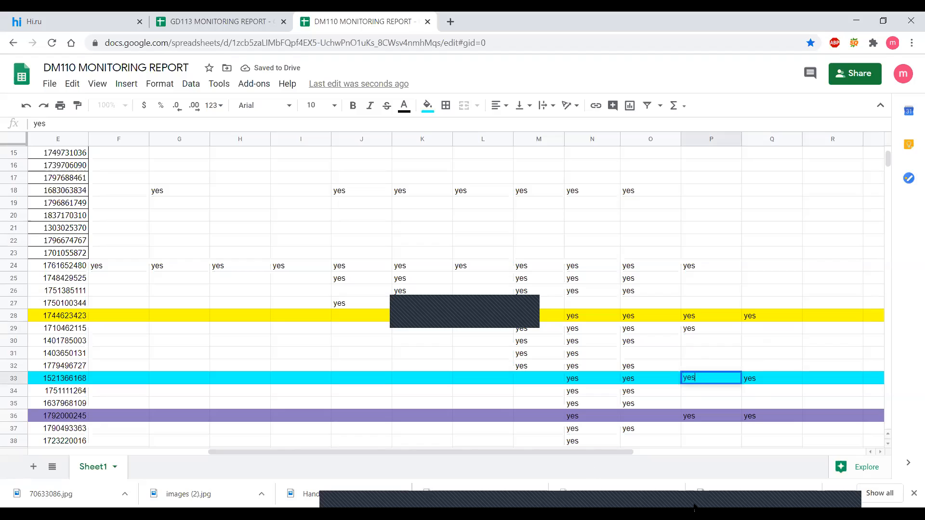
pyautogui.click(700, 417)
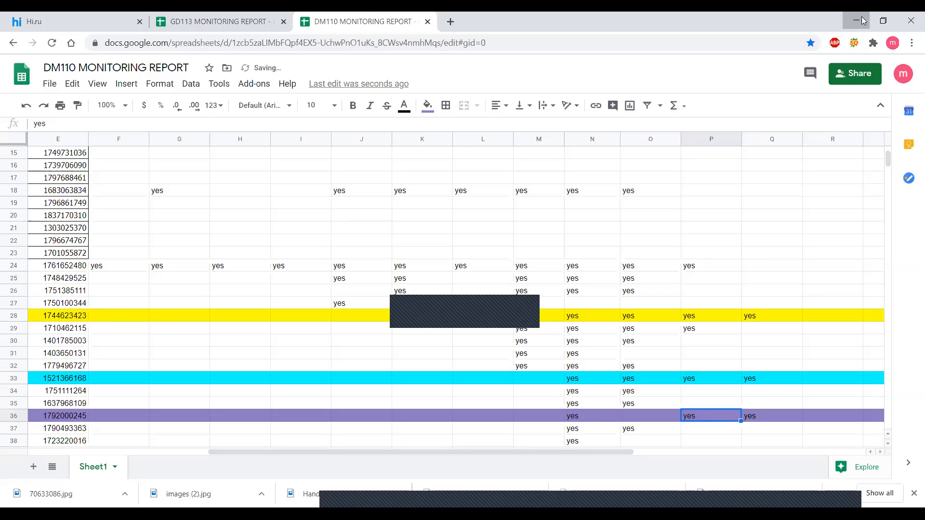
# Switch to Illustrator, enlarge the linked flyer reference image proportionally, position it beside the artboard and deselect it.
pyautogui.click(862, 21)
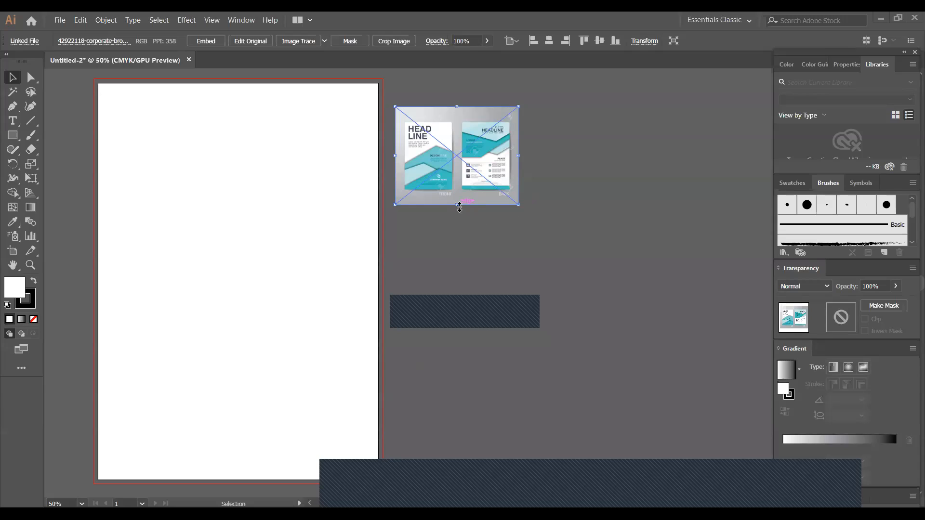
pyautogui.moveTo(457, 206); pyautogui.dragTo(456, 482)
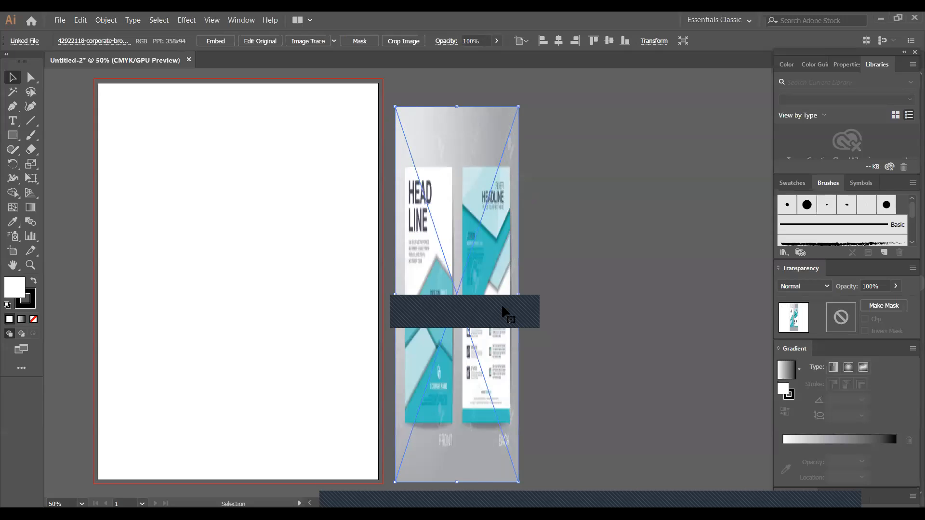
pyautogui.hotkey('ctrl', 'z')
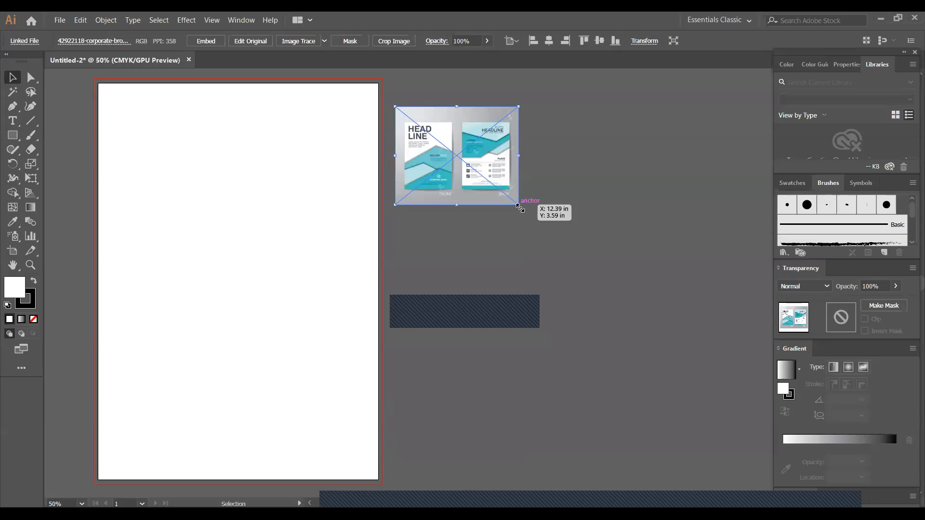
pyautogui.moveTo(520, 208); pyautogui.dragTo(617, 284)
pyautogui.moveTo(484, 165); pyautogui.dragTo(589, 324)
pyautogui.hotkey('ctrl', 'h')
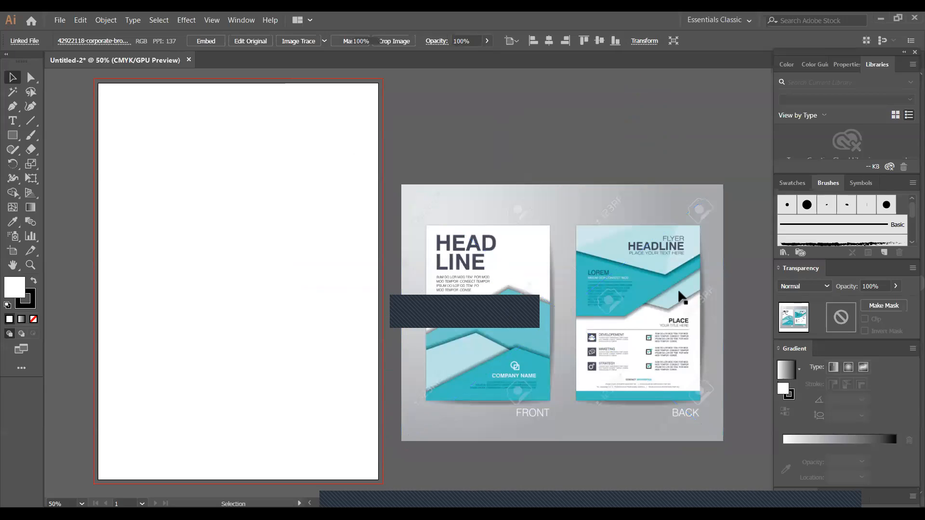
pyautogui.hotkey('ctrl', 'shift', 'a')
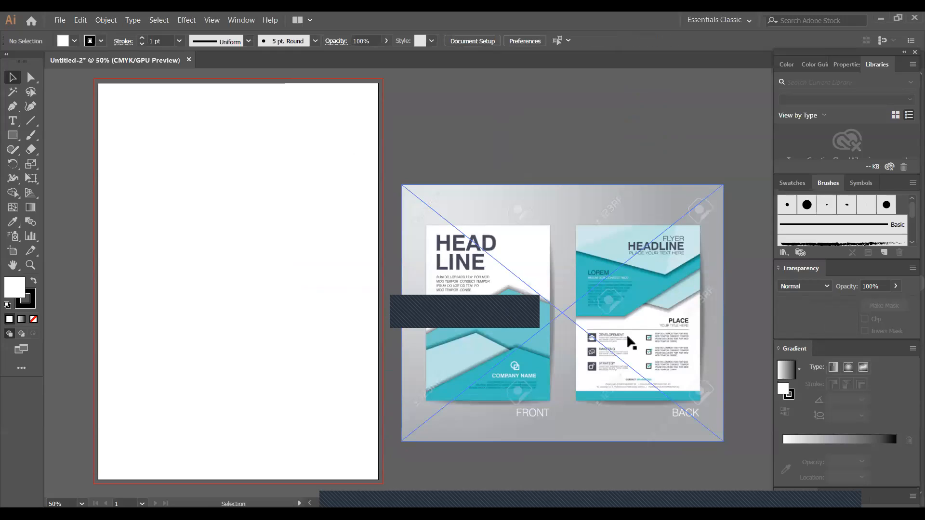
# Draw a closed Pen shape across the artboard's top, reaching about 1.64 in down the left edge and 1.10 in down the right, with a lower point between.
pyautogui.click(12, 106)
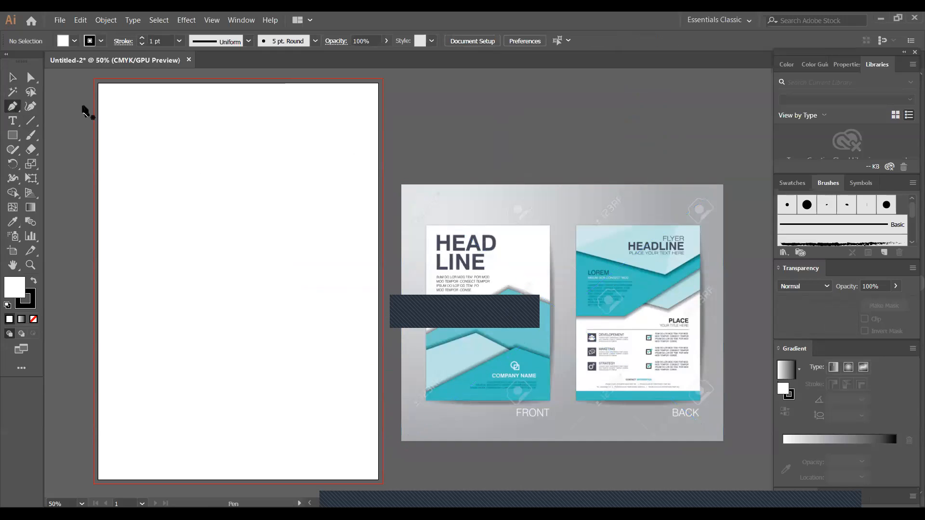
pyautogui.click(379, 83)
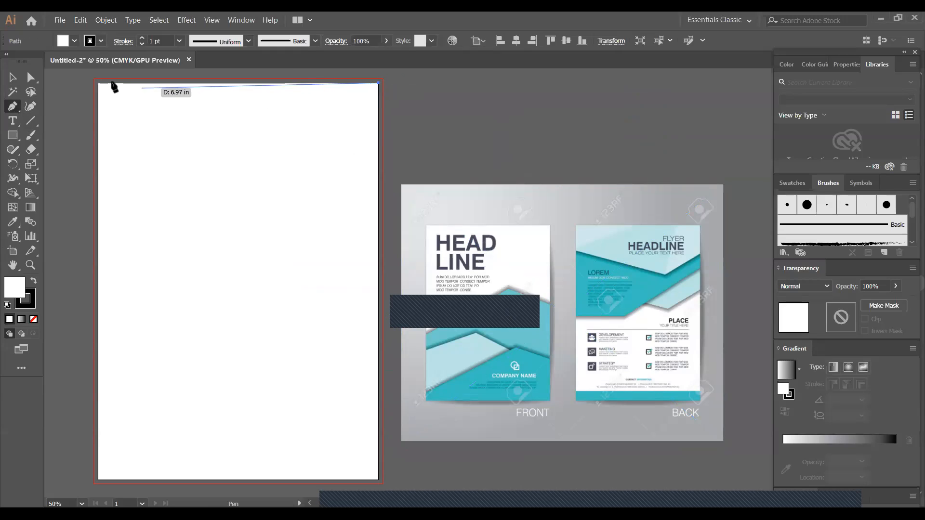
pyautogui.click(99, 83)
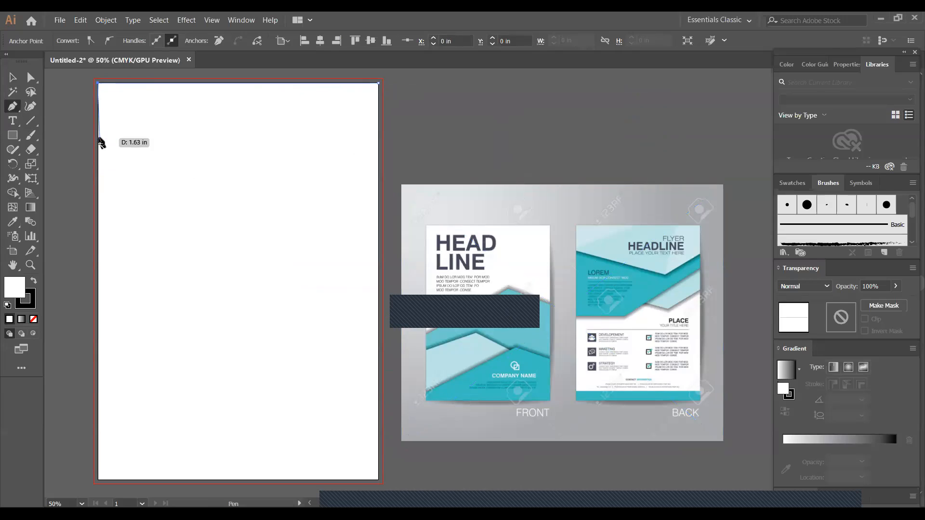
pyautogui.click(99, 140)
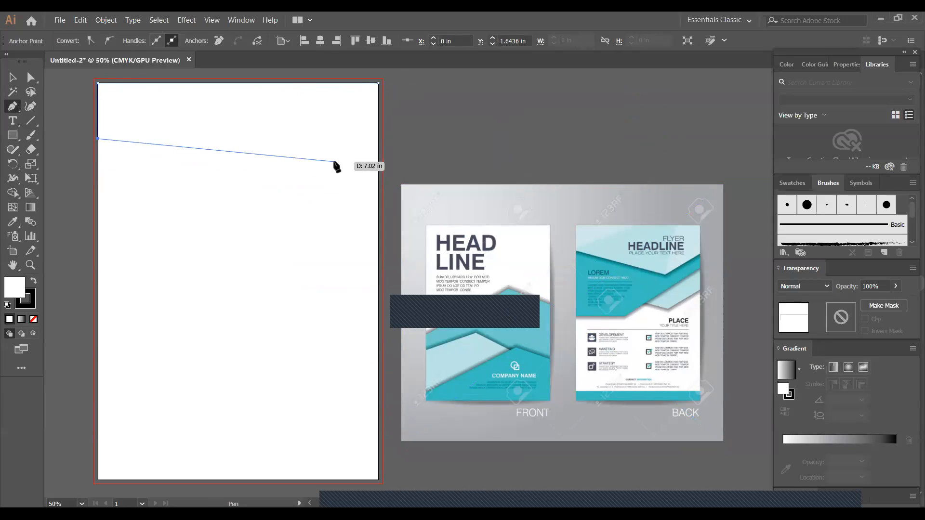
pyautogui.click(310, 171)
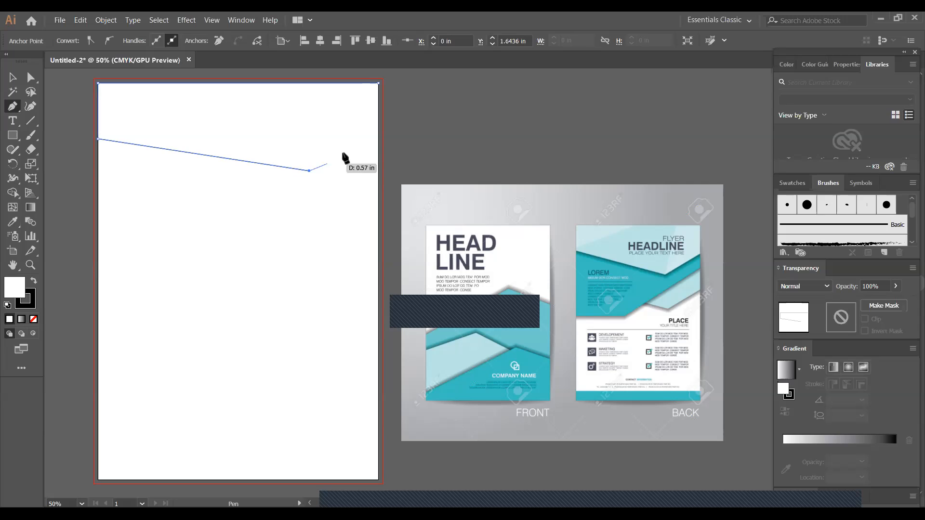
pyautogui.click(378, 121)
pyautogui.click(379, 83)
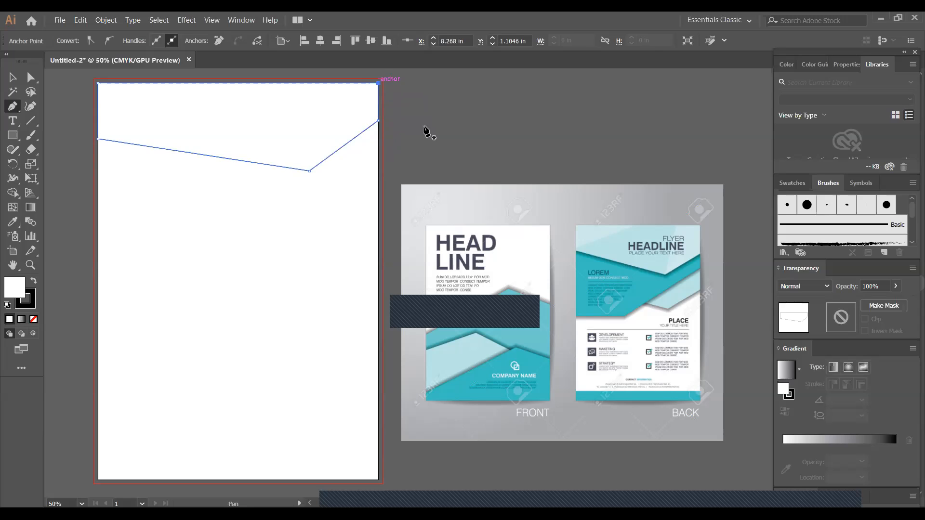
# Fill the header shape with the light aqua sampled from the reference flyer's back page and deselect it.
pyautogui.click(18, 222)
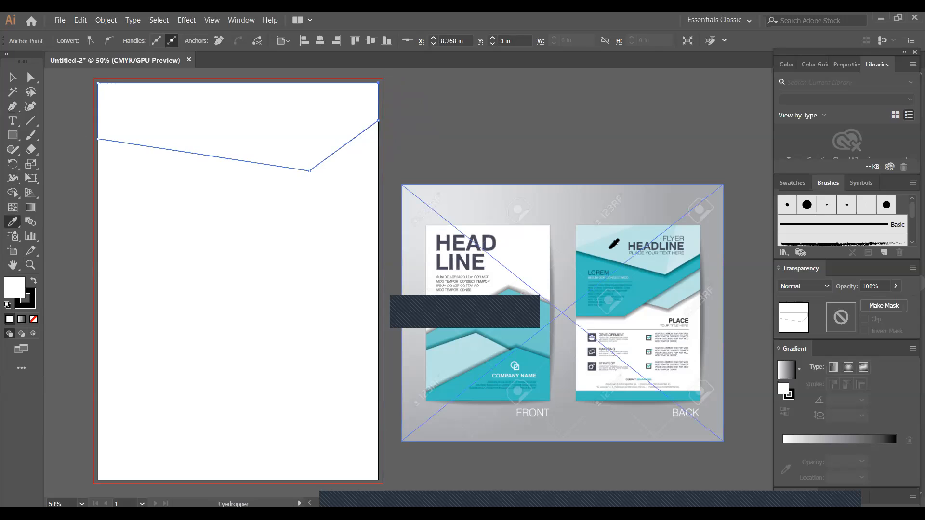
pyautogui.click(610, 250)
pyautogui.click(13, 77)
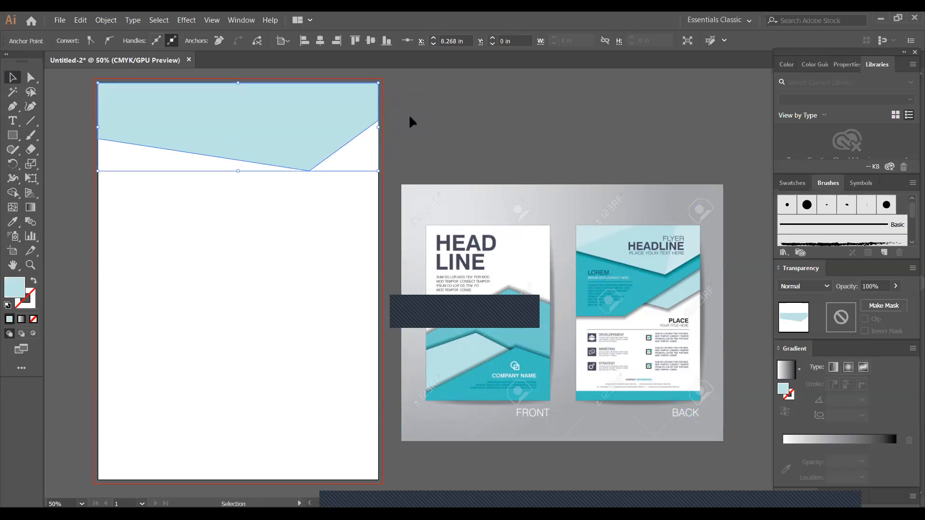
pyautogui.click(452, 116)
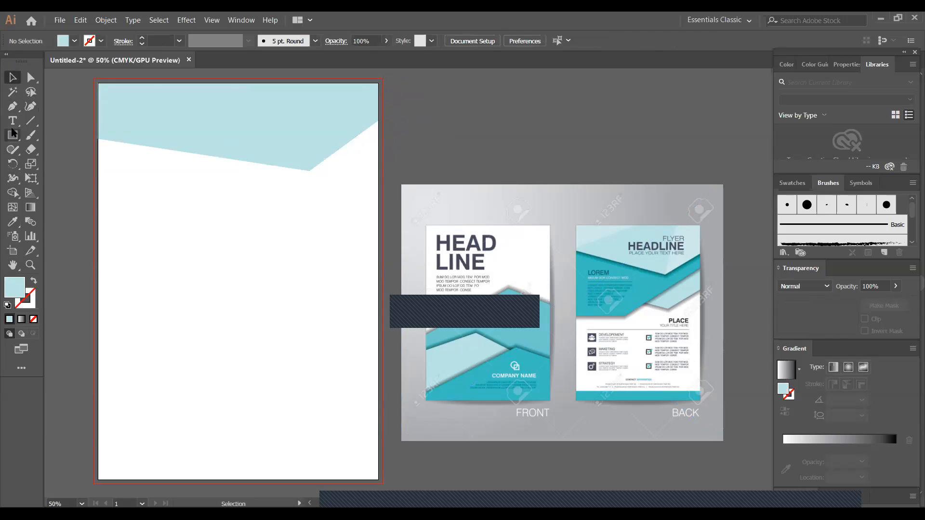
# Draw a second closed Pen shape from about 0.86 in down, reaching 2.72 in on the right edge and 4.68 in on the left, with a low point left of centre.
pyautogui.click(13, 107)
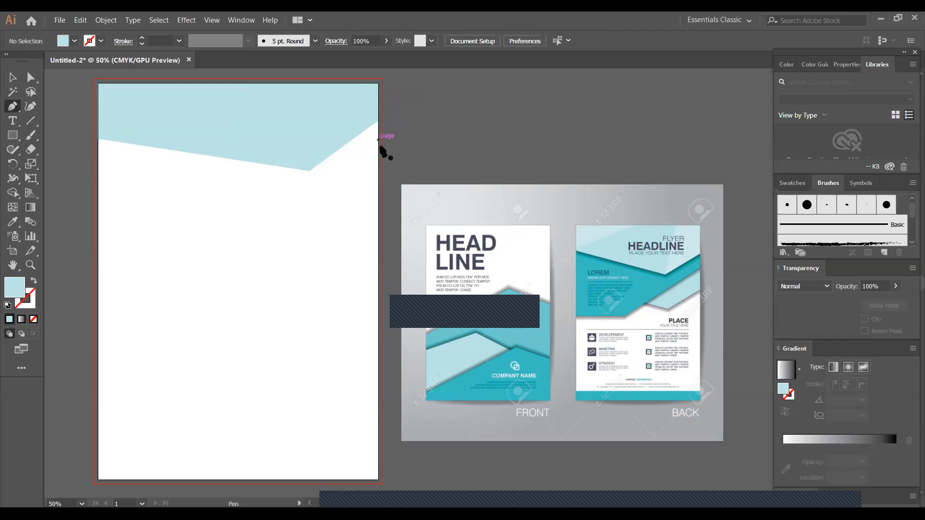
pyautogui.click(376, 109)
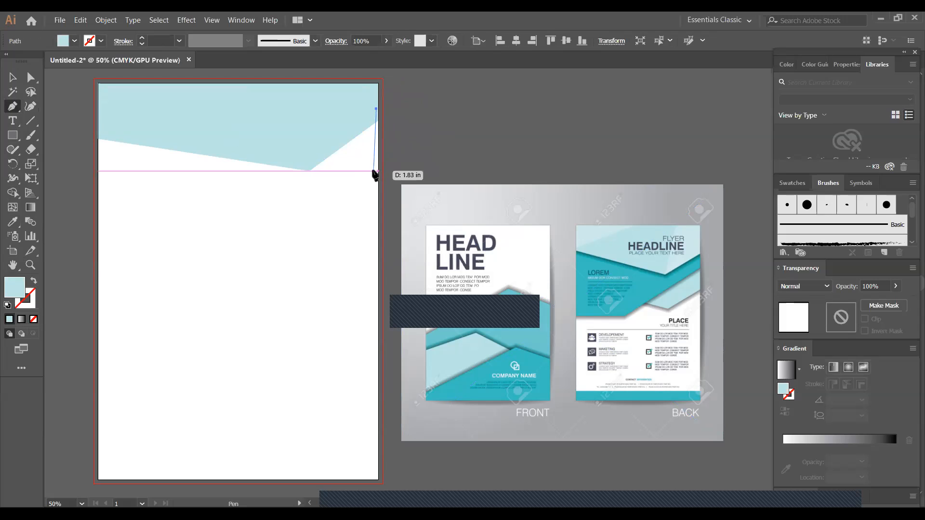
pyautogui.press('Escape')
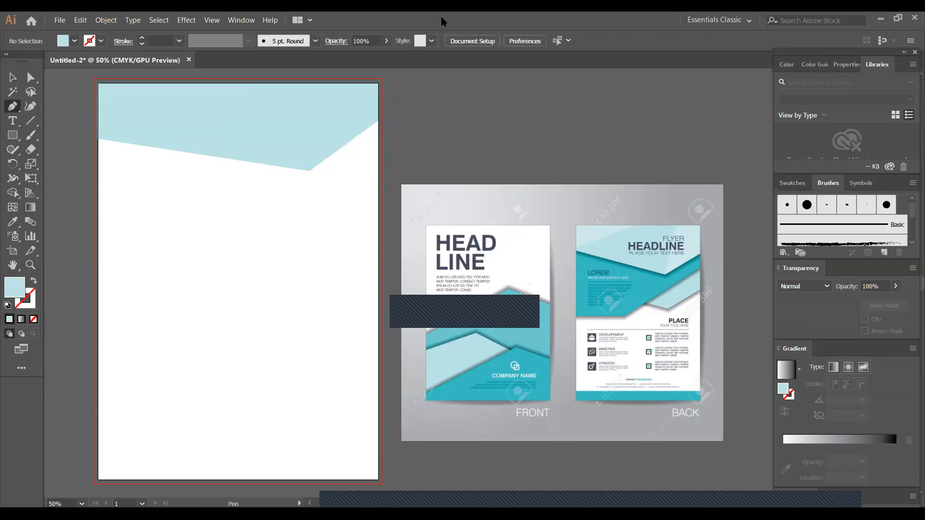
pyautogui.click(377, 113)
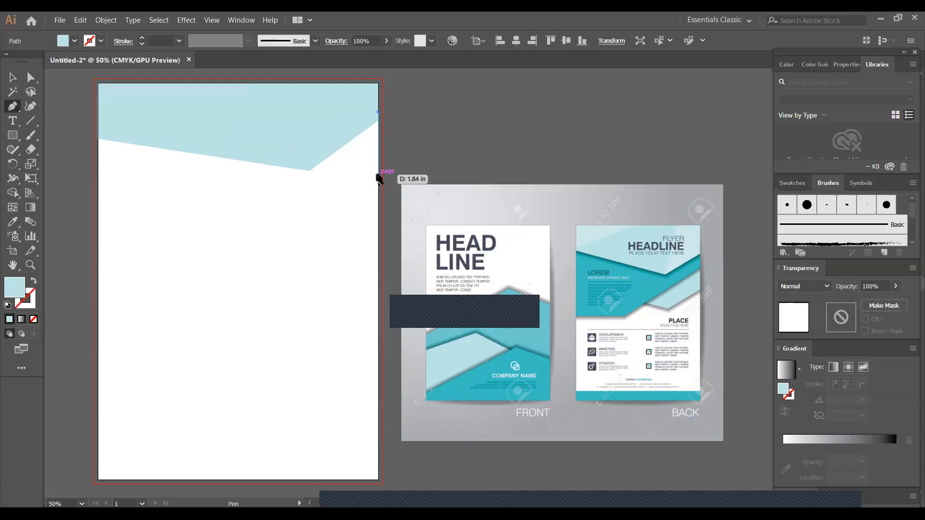
pyautogui.click(377, 177)
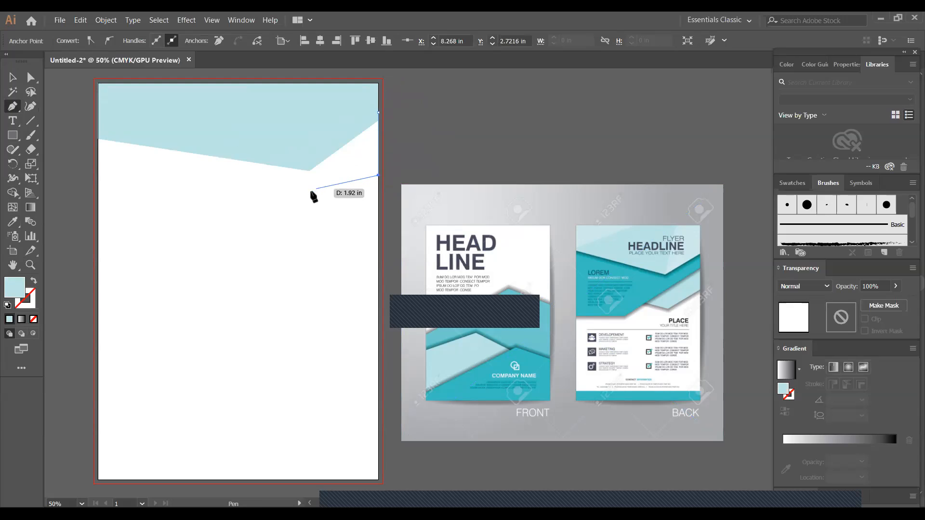
pyautogui.click(180, 277)
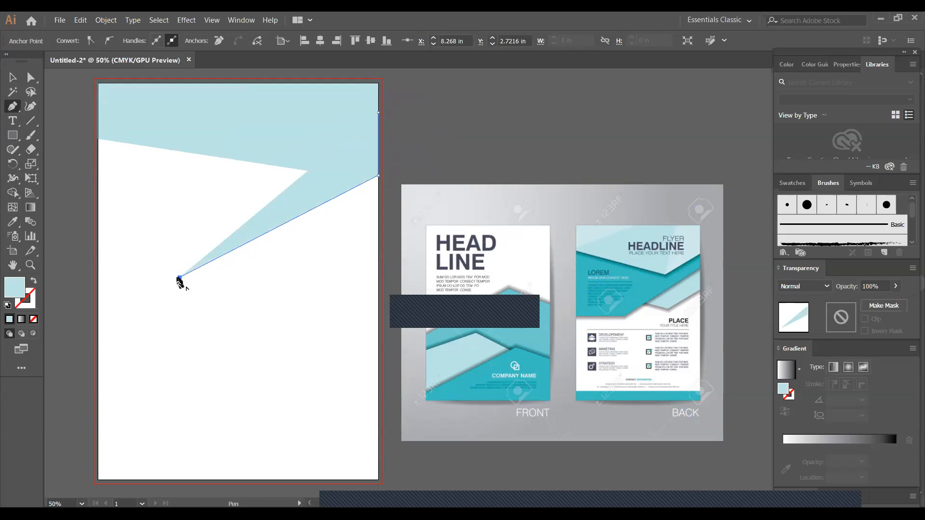
pyautogui.click(98, 242)
pyautogui.click(98, 112)
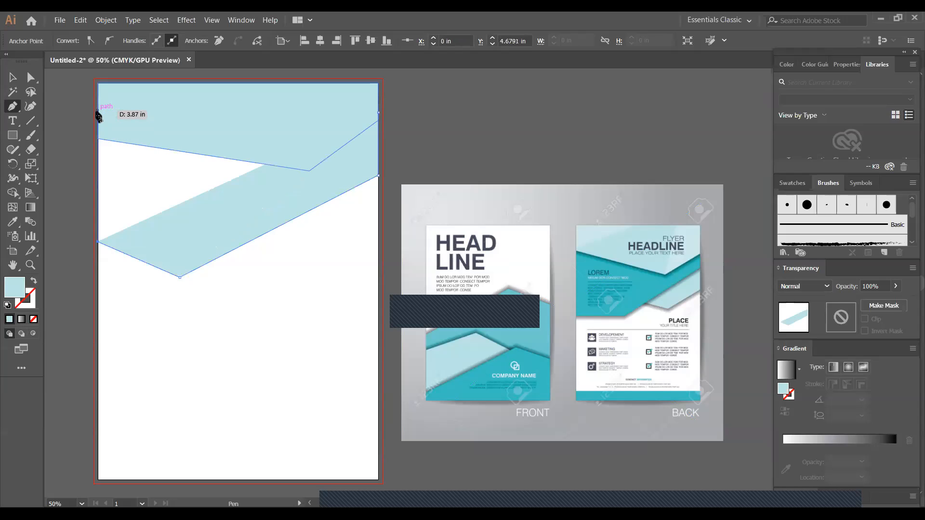
pyautogui.click(377, 112)
# Fill the second shape with the teal sampled from the reference flyer's back page.
pyautogui.click(12, 222)
pyautogui.click(628, 295)
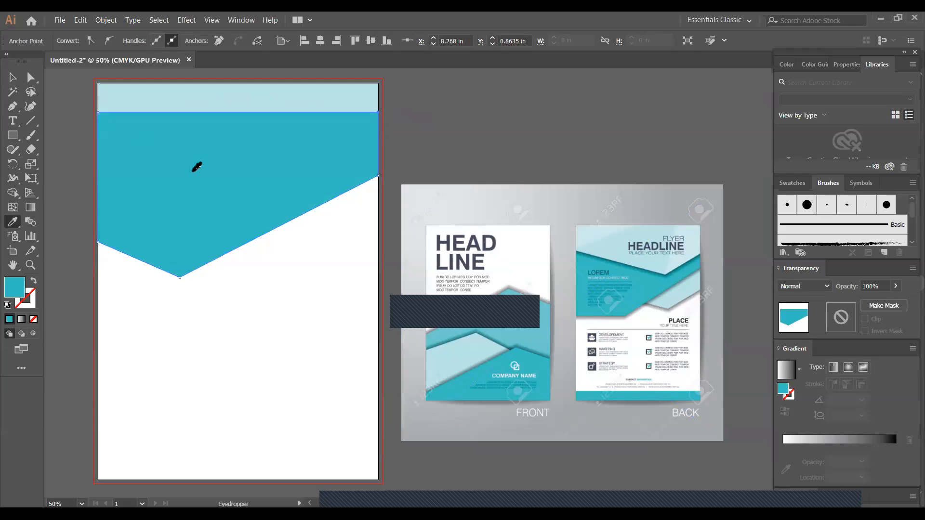
# Send the teal shape to the back, behind the light aqua header shape, and deselect it.
pyautogui.press('v')
pyautogui.rightClick(209, 172)
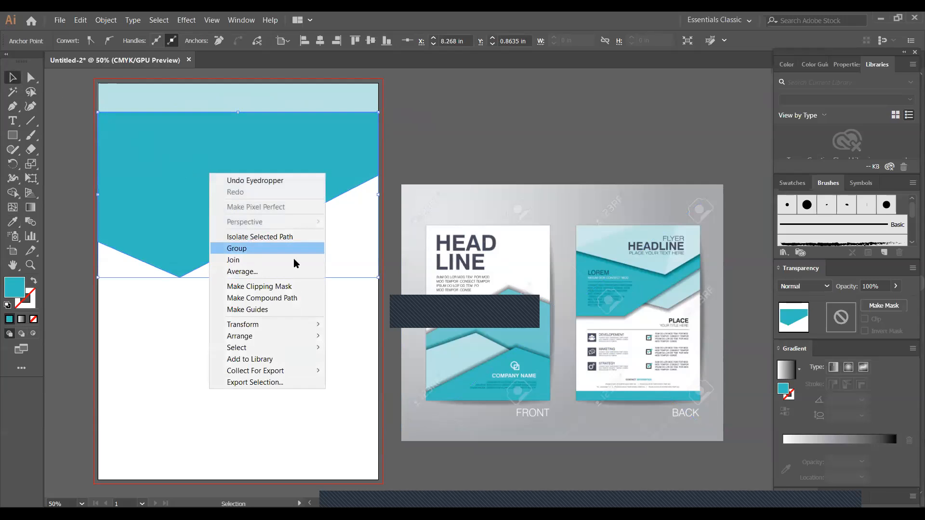
pyautogui.moveTo(267, 336)
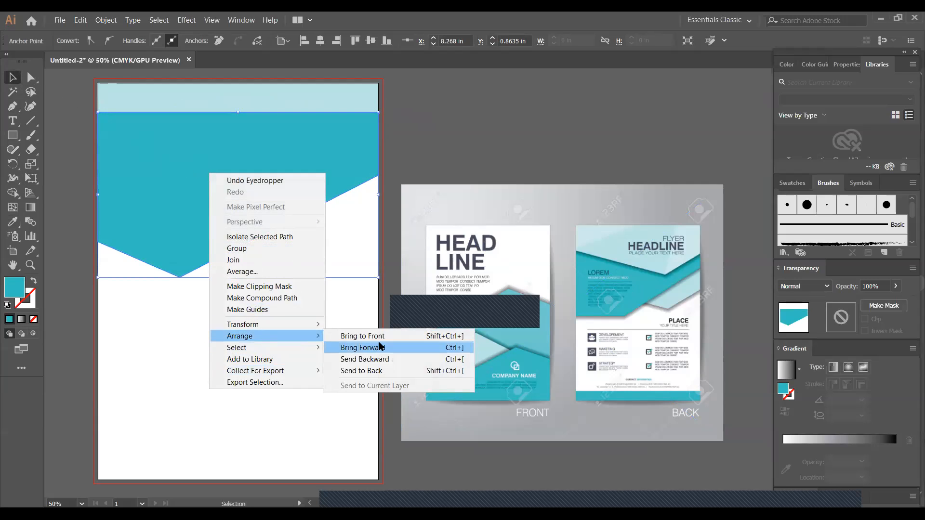
pyautogui.click(388, 371)
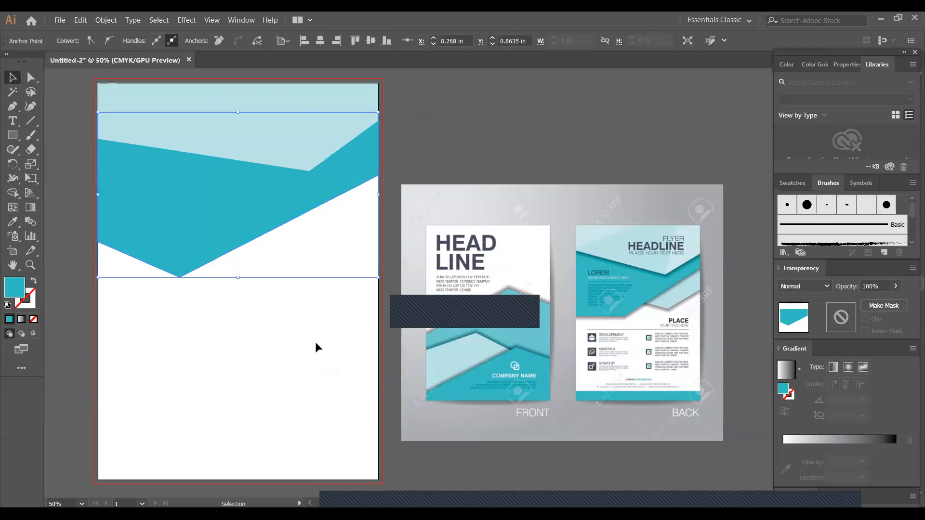
pyautogui.click(315, 343)
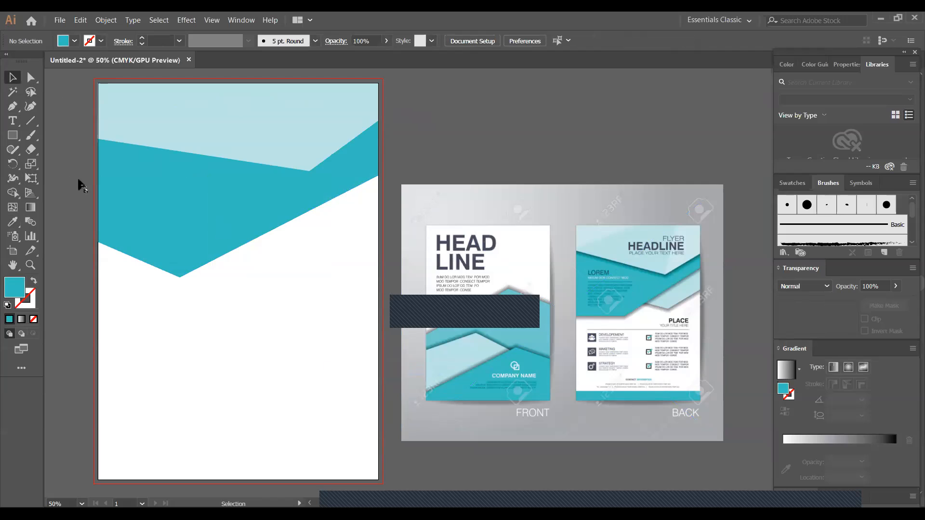
# Draw a closed four-point Pen shape spanning about 2.13 to 4.44 in down the right edge, with inner corners about 4.11 and 6.34 in down.
pyautogui.click(12, 106)
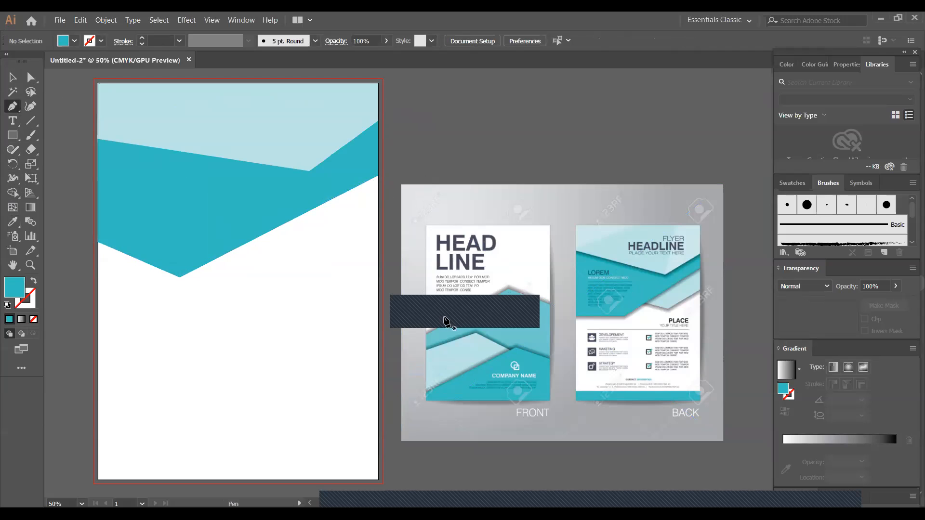
pyautogui.click(378, 156)
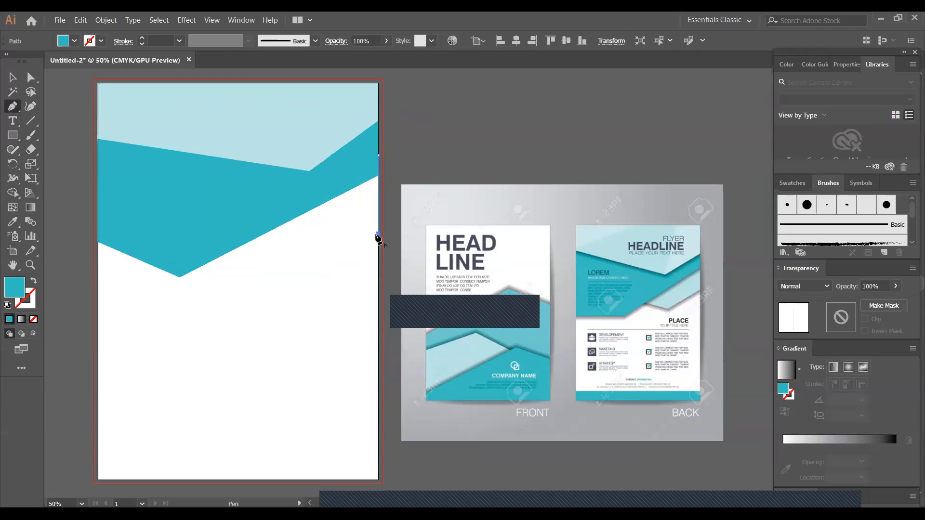
pyautogui.click(378, 234)
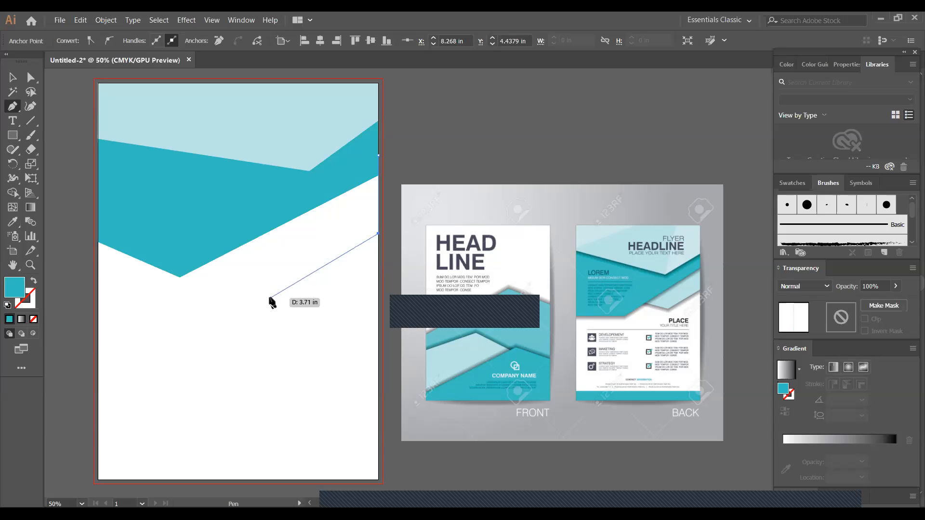
pyautogui.click(270, 298)
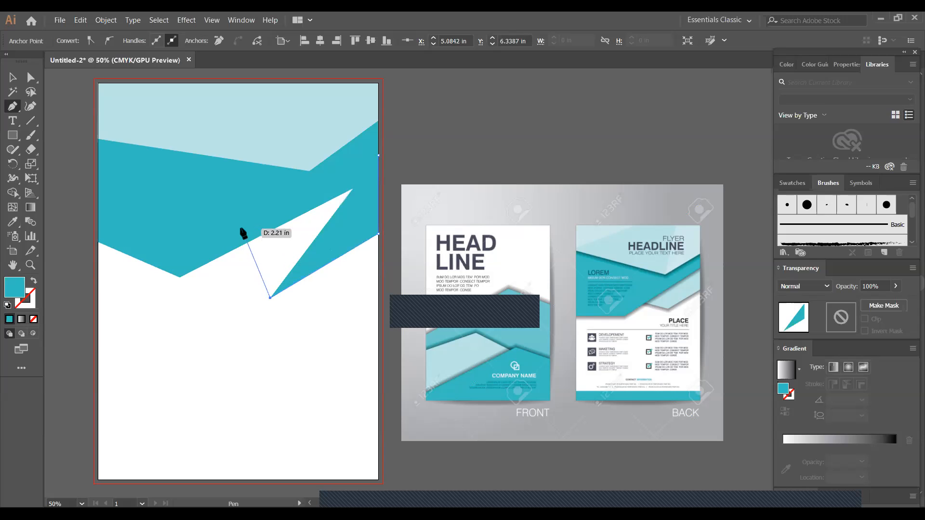
pyautogui.click(238, 222)
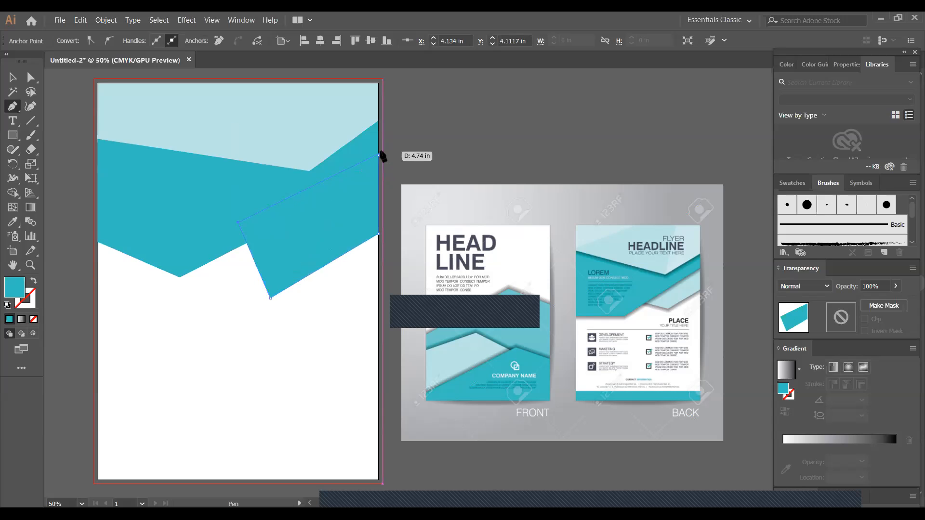
pyautogui.click(378, 155)
# Send the new four-point shape to the back, behind the large teal shape.
pyautogui.click(13, 77)
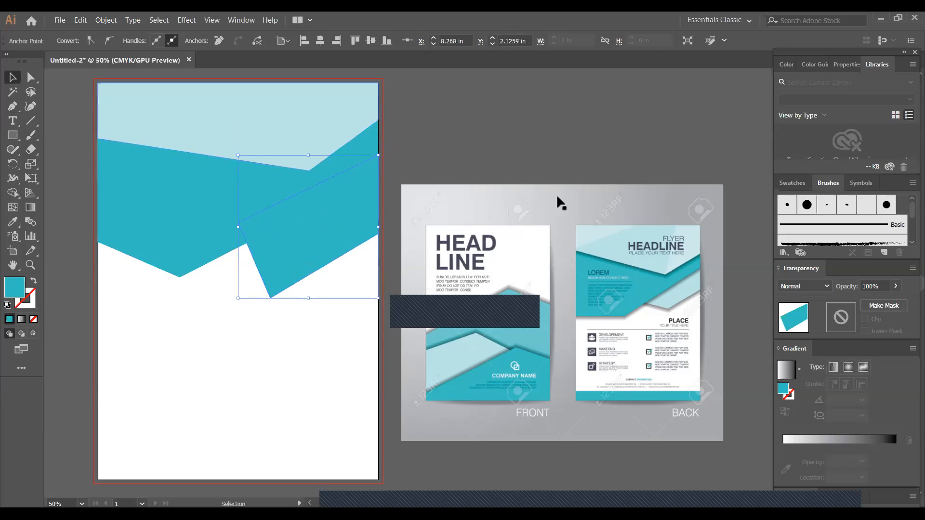
pyautogui.rightClick(332, 219)
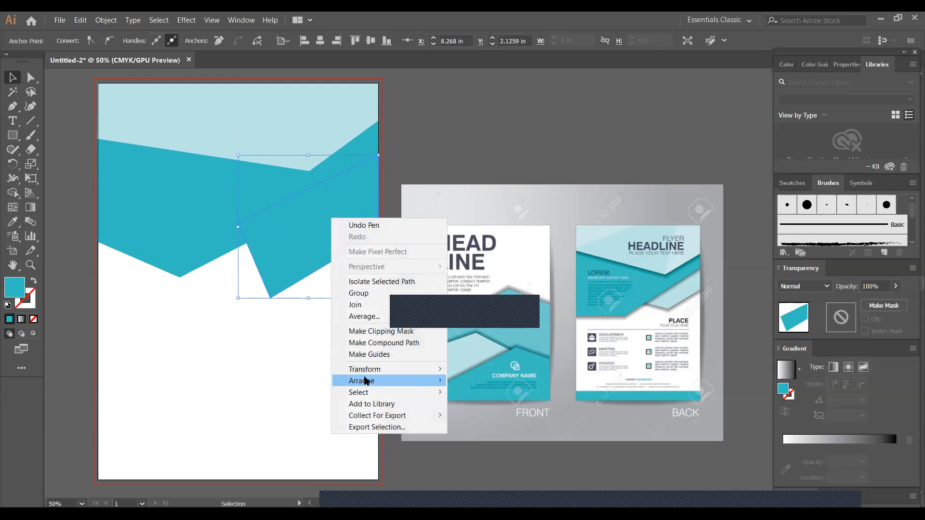
pyautogui.moveTo(364, 381)
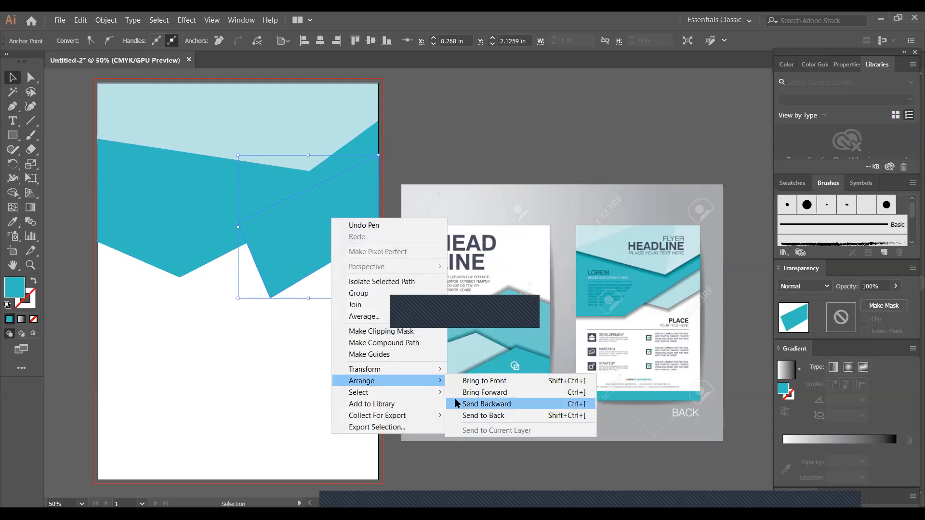
pyautogui.click(501, 417)
# Fill the four-point shape with the light aqua sampled from the reference flyer's back page and deselect it.
pyautogui.click(13, 221)
pyautogui.click(688, 292)
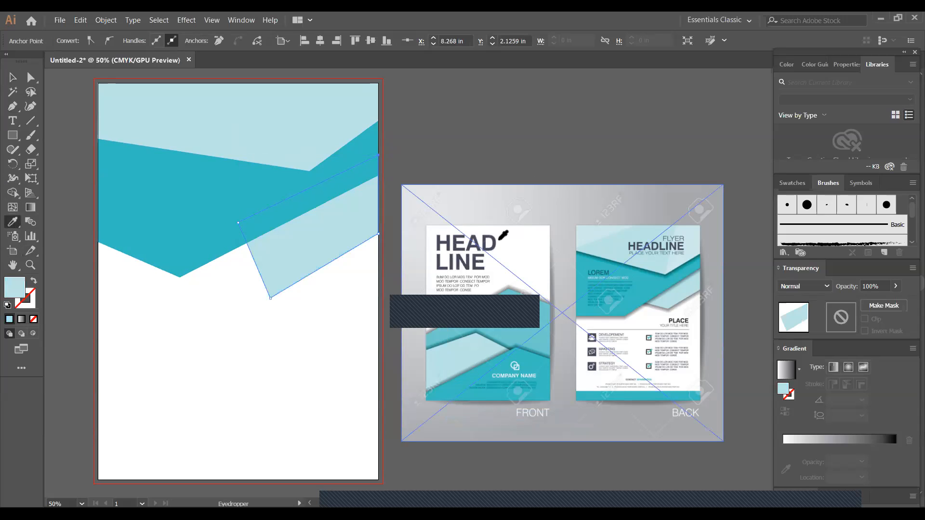
pyautogui.click(13, 77)
pyautogui.click(578, 102)
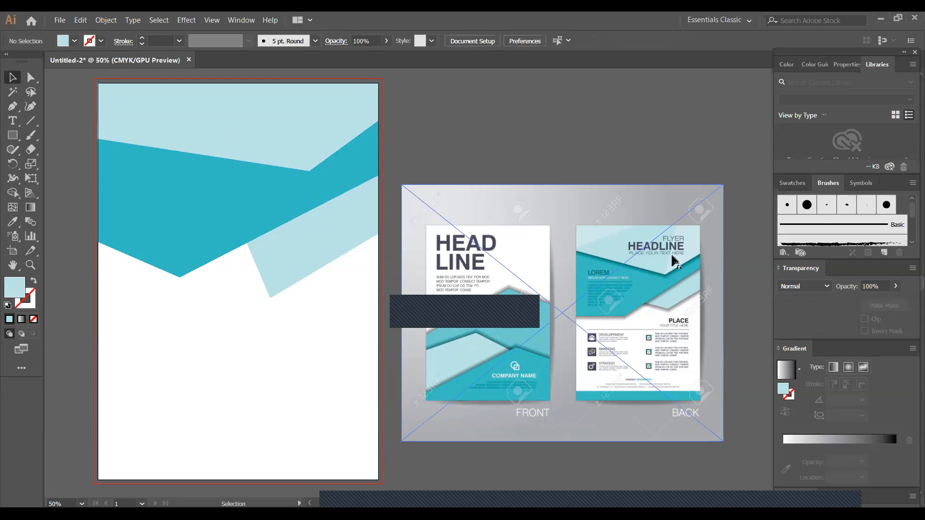
pyautogui.click(319, 132)
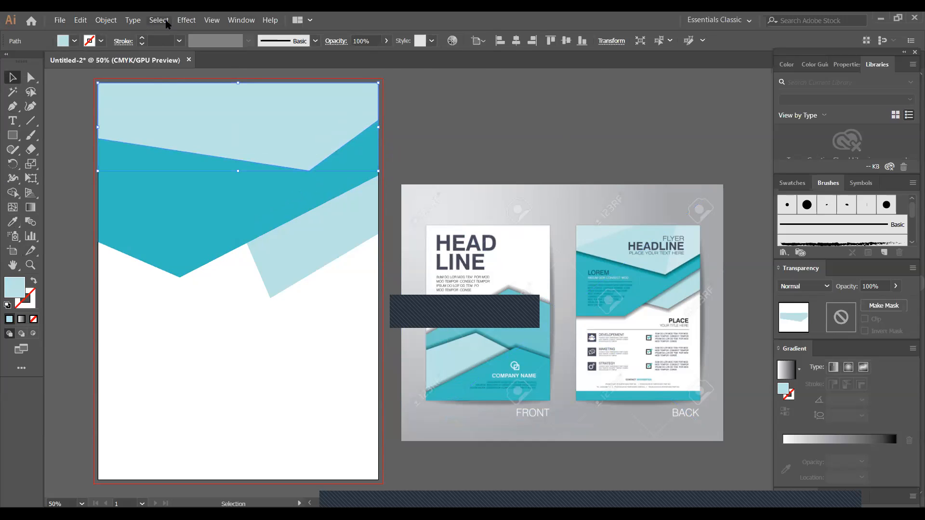
pyautogui.click(195, 21)
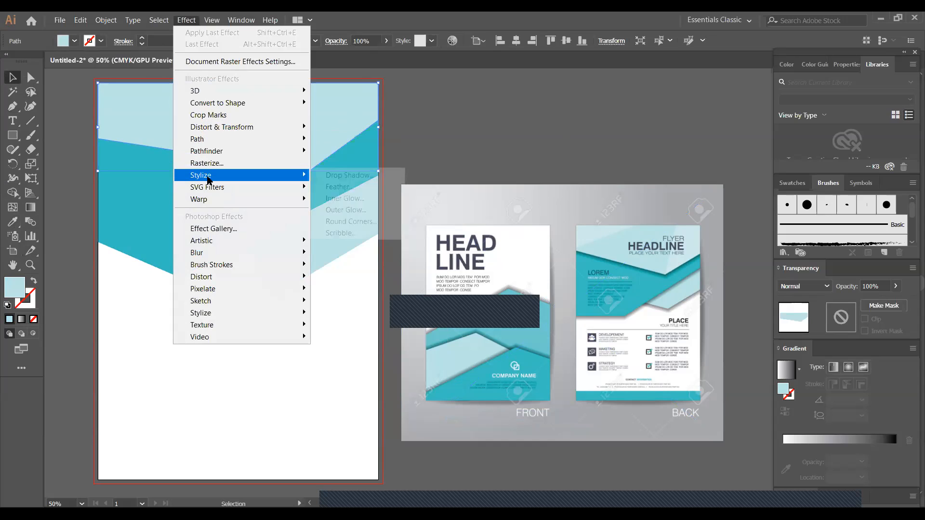
pyautogui.moveTo(262, 175)
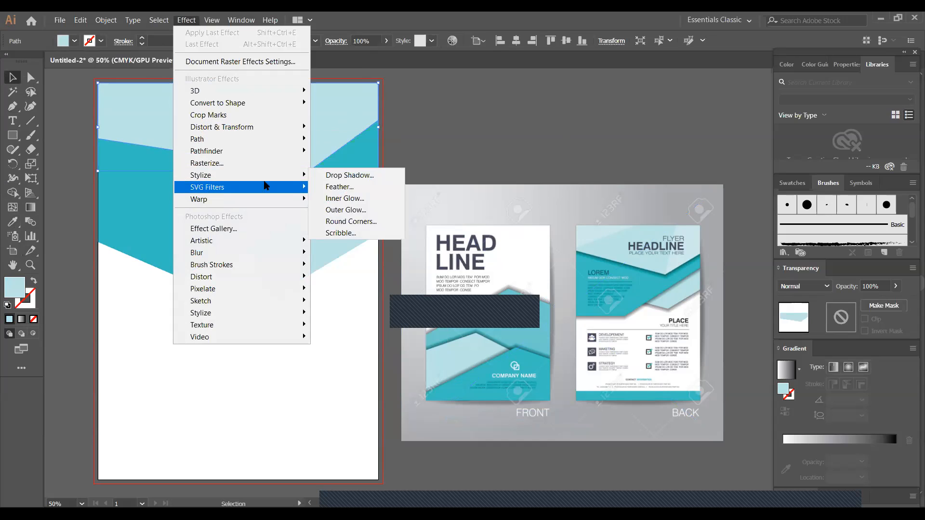
pyautogui.click(371, 178)
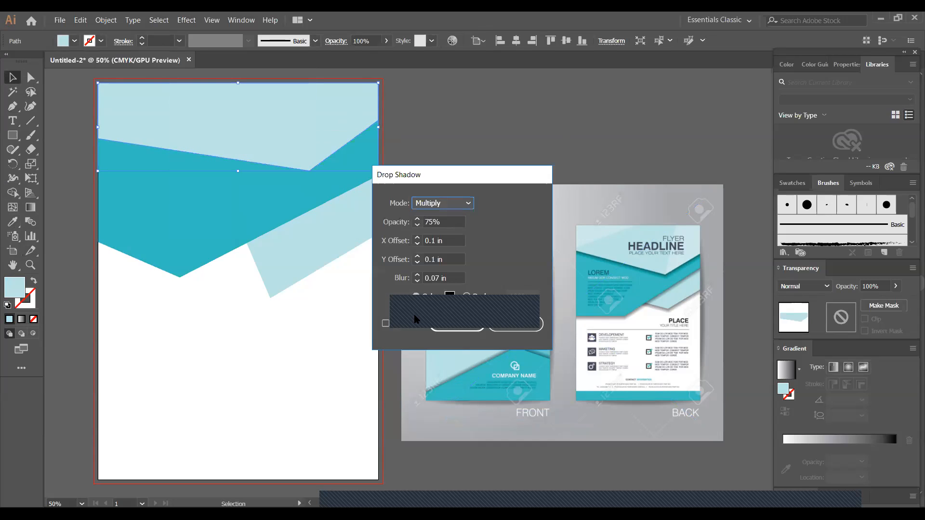
pyautogui.click(415, 296)
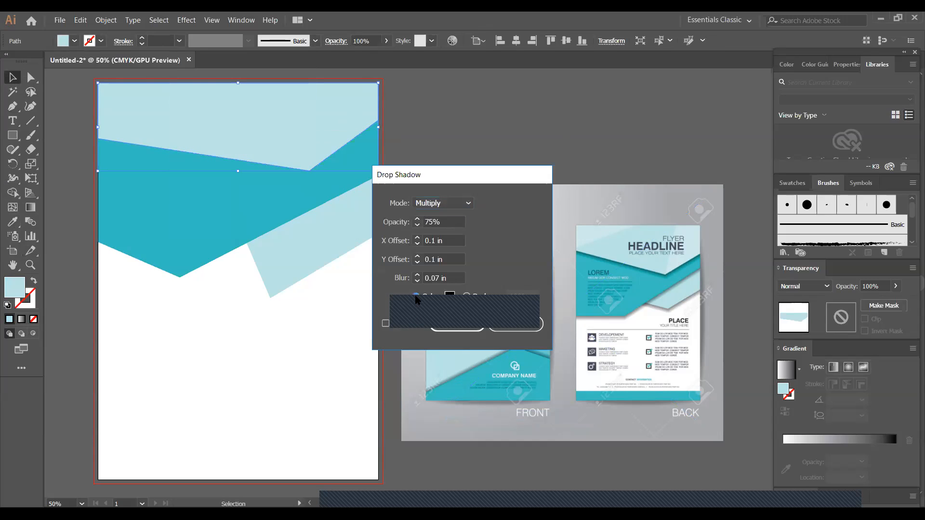
pyautogui.click(386, 323)
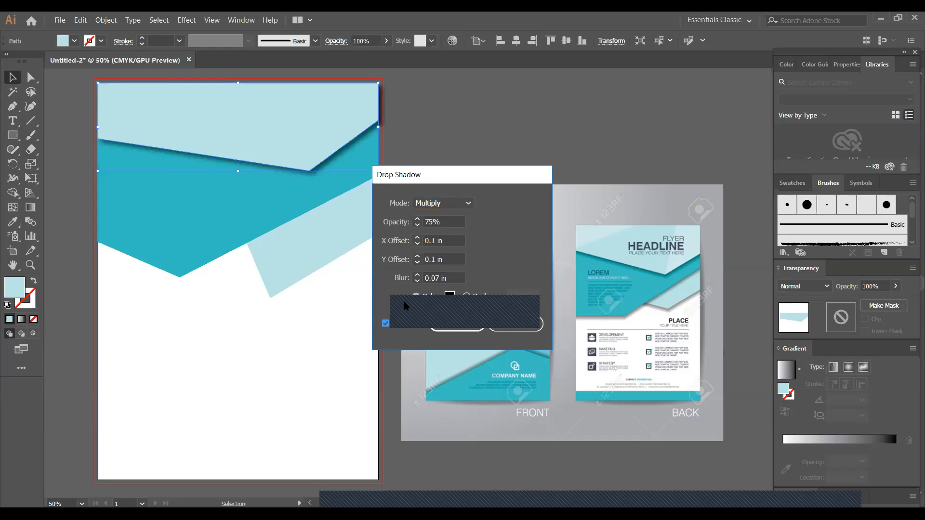
pyautogui.click(509, 328)
pyautogui.click(186, 19)
pyautogui.moveTo(221, 179)
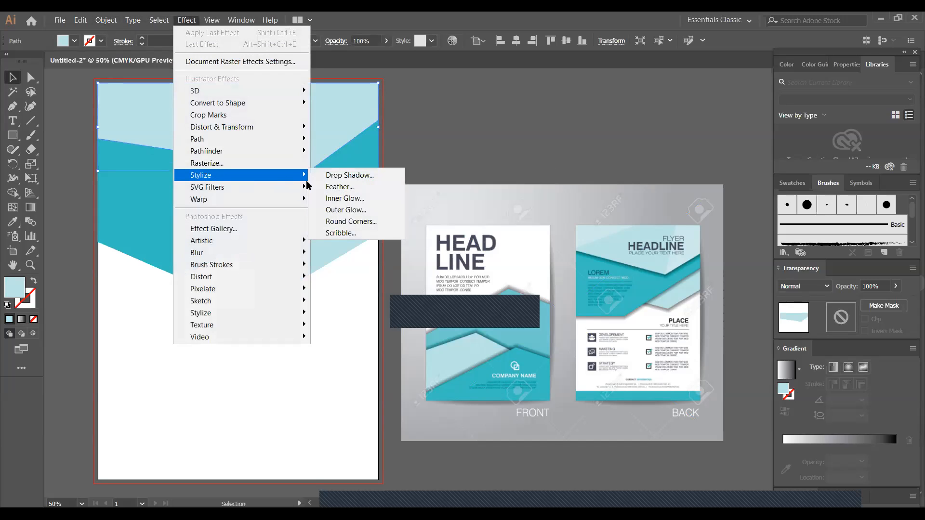
pyautogui.click(357, 212)
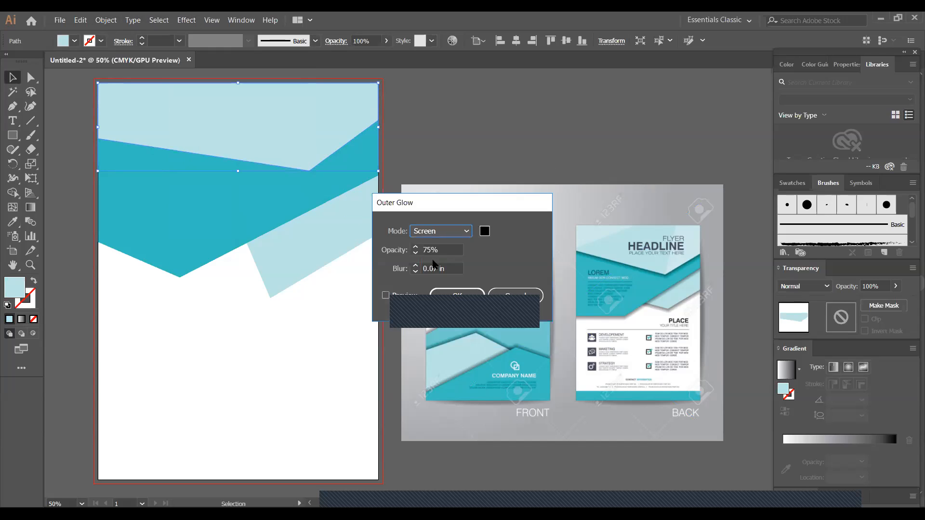
pyautogui.click(385, 296)
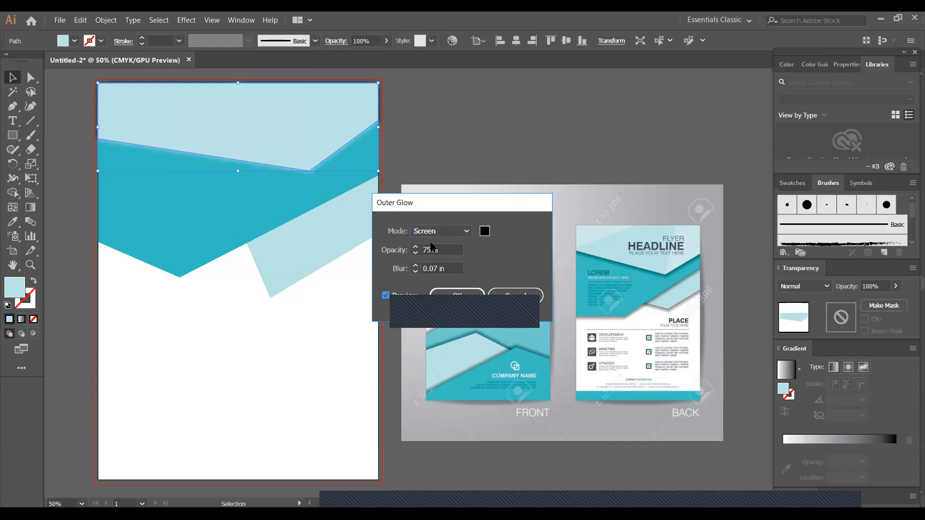
pyautogui.click(422, 250)
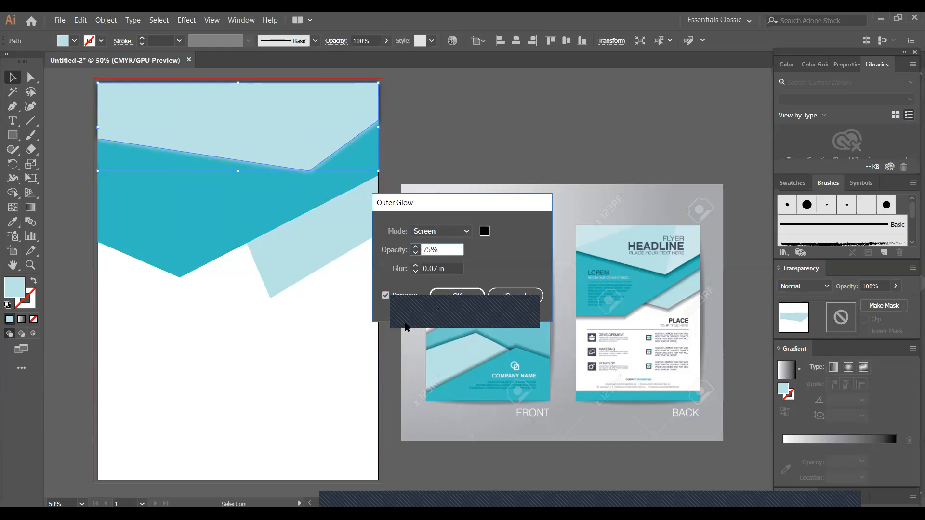
pyautogui.write('-')
pyautogui.click(421, 269)
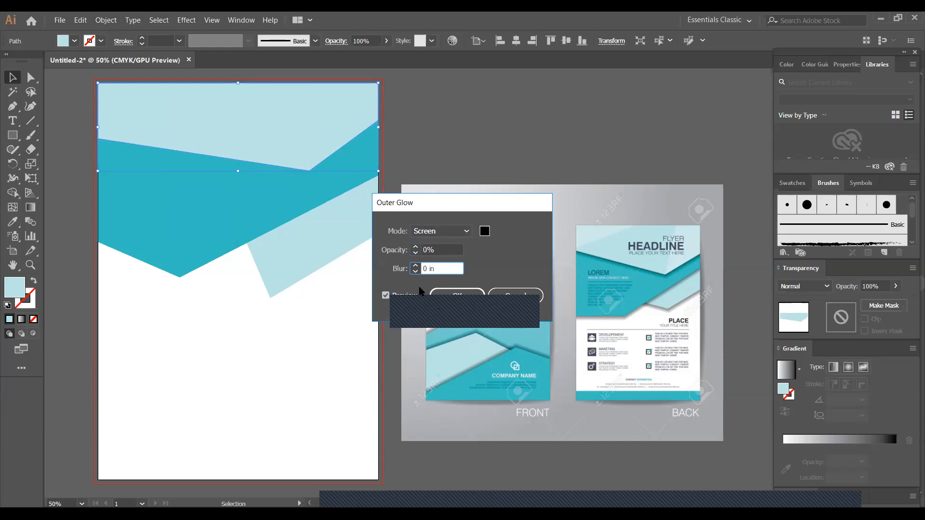
pyautogui.write('-2')
pyautogui.click(525, 300)
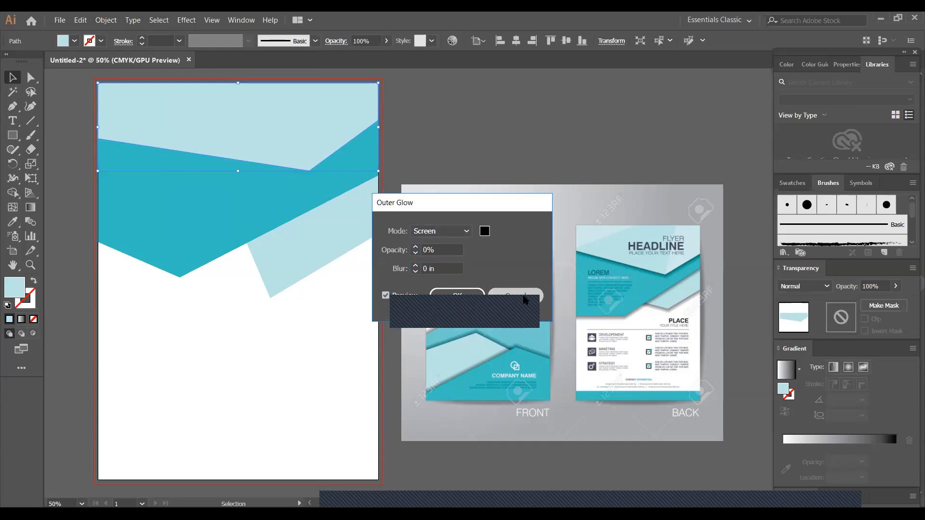
# Start a Multiply drop shadow with the Color option on the light aqua header shape, preview it, and move its dialog clear of the artwork.
pyautogui.rightClick(264, 137)
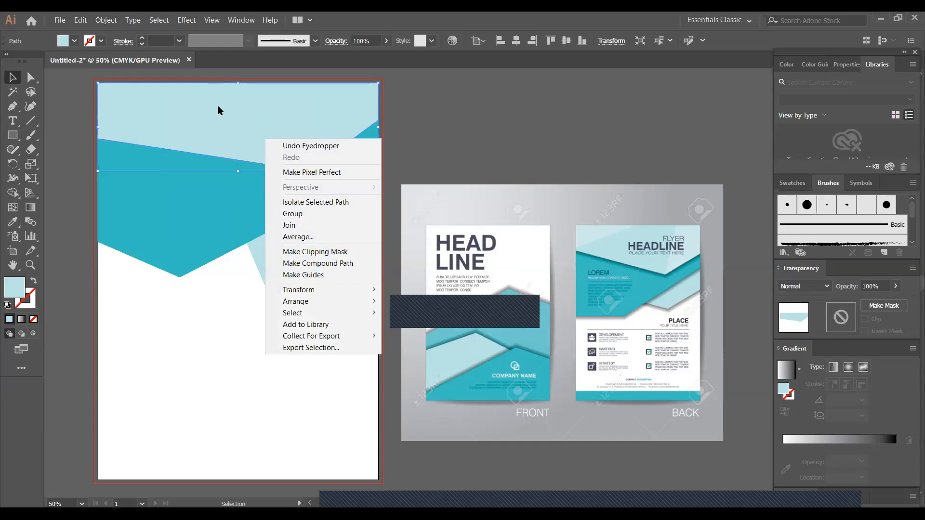
pyautogui.click(185, 20)
pyautogui.moveTo(206, 175)
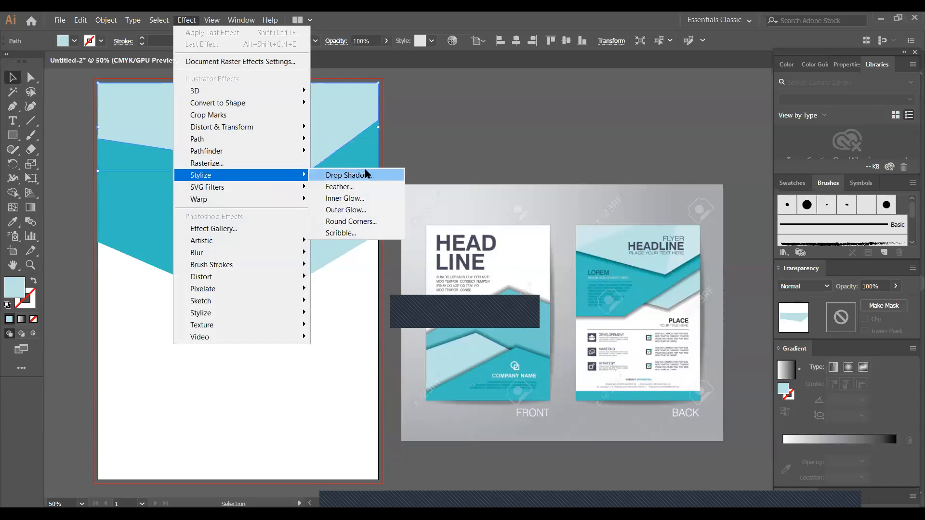
pyautogui.click(366, 174)
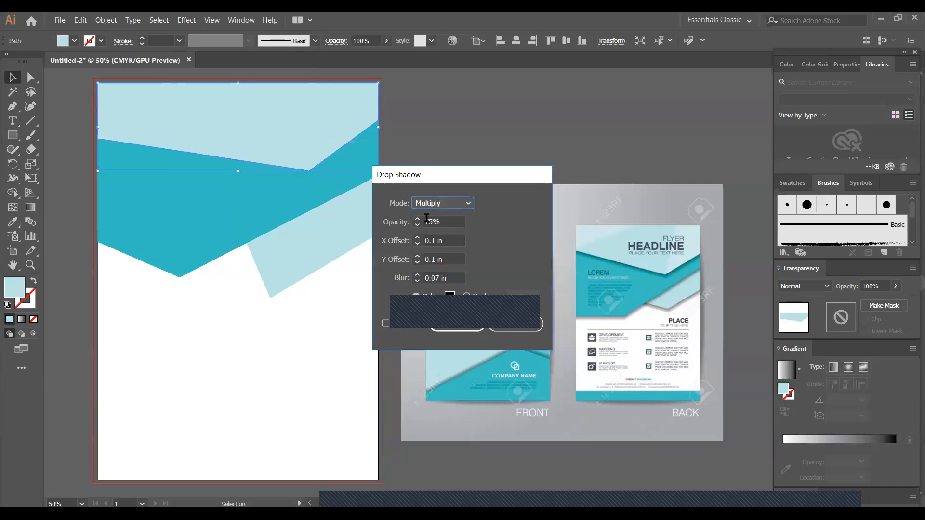
pyautogui.click(416, 296)
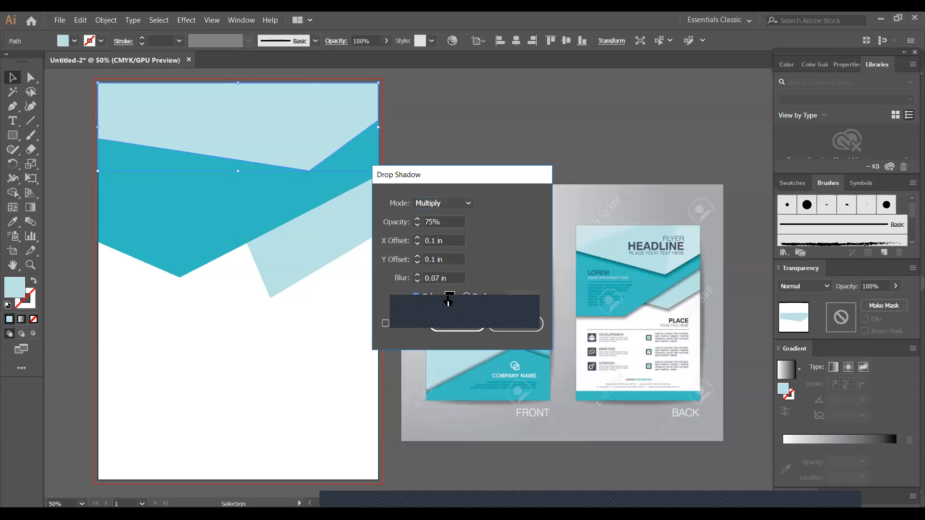
pyautogui.click(385, 323)
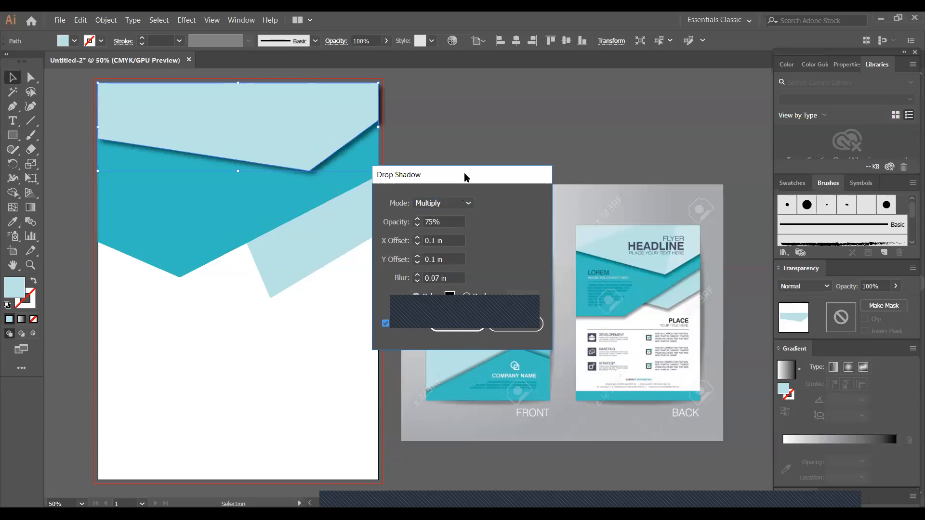
pyautogui.moveTo(465, 177); pyautogui.dragTo(547, 107)
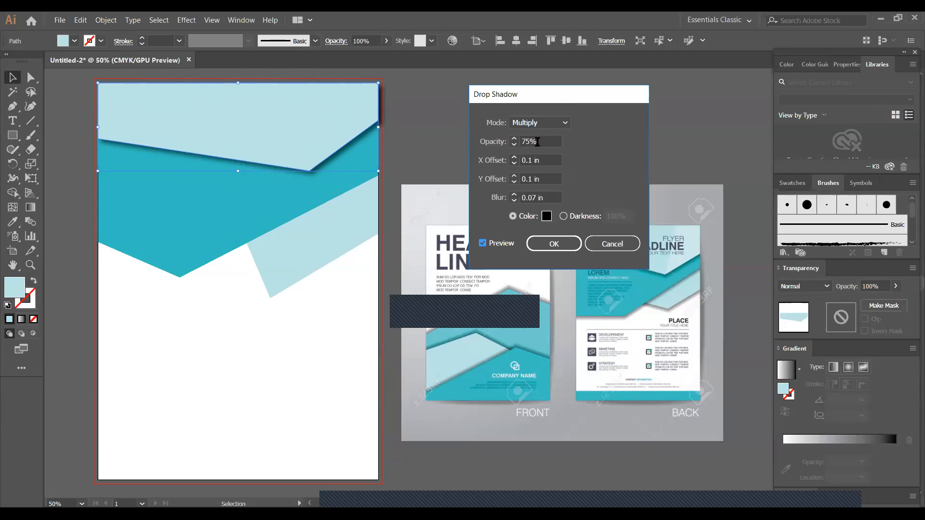
# Try a 0% opacity for the light aqua header shape's drop shadow.
pyautogui.click(521, 140)
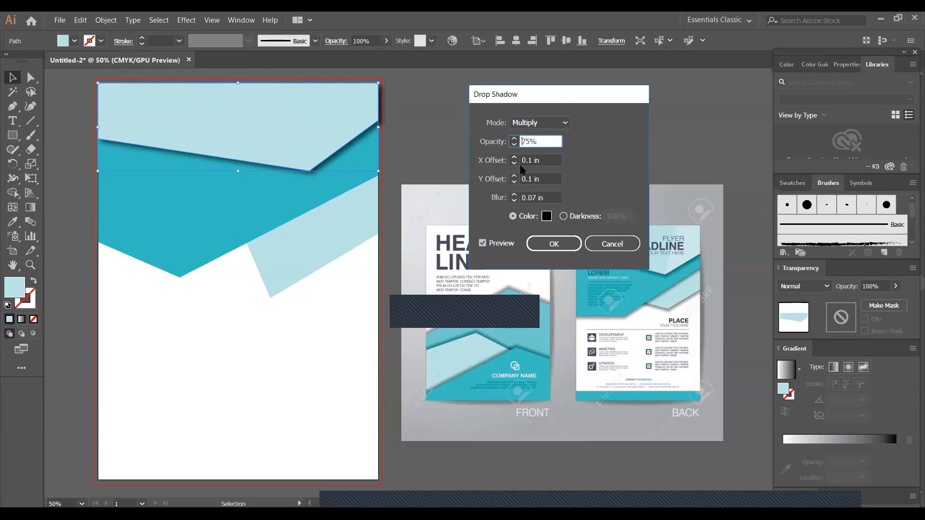
pyautogui.write('-')
pyautogui.click(523, 160)
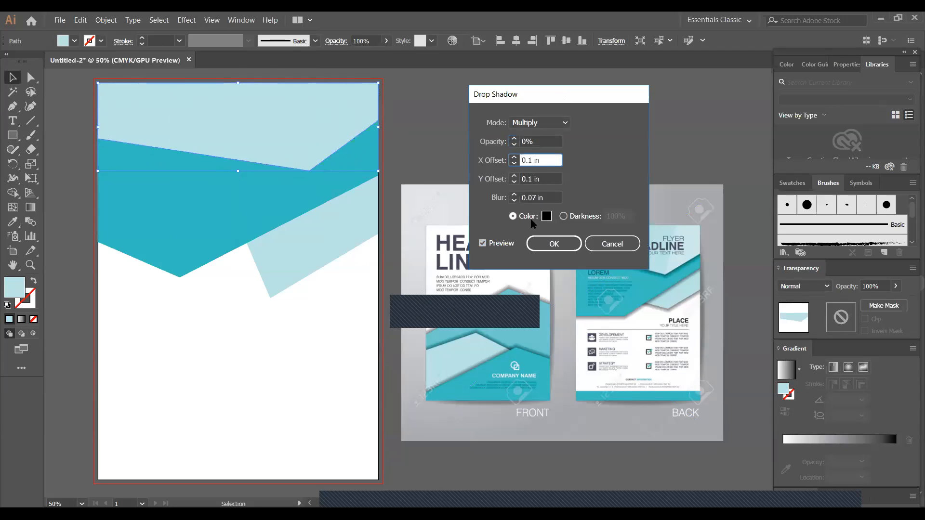
pyautogui.write('-')
pyautogui.press('BackSpace')
# Set the header shape's drop shadow opacity to 75%, apply the effect, and deselect the shape.
pyautogui.click(530, 141)
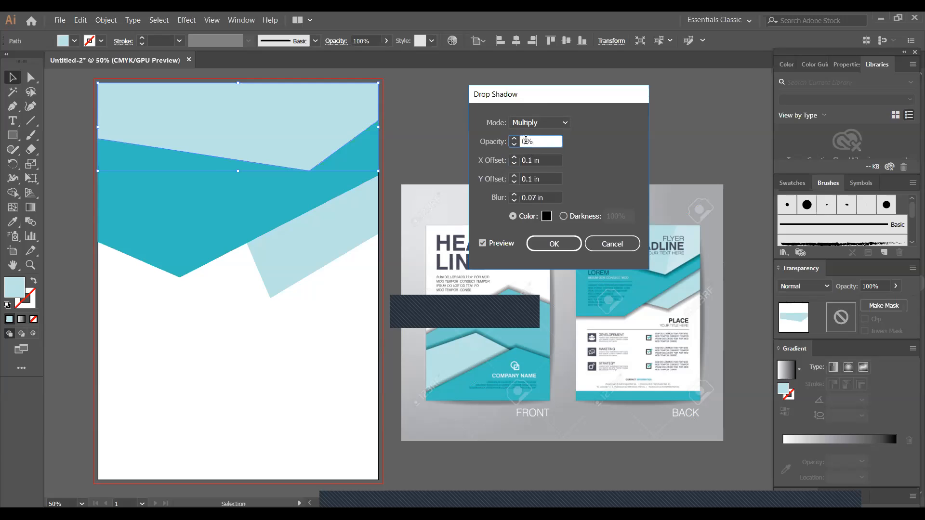
pyautogui.write('75')
pyautogui.click(549, 247)
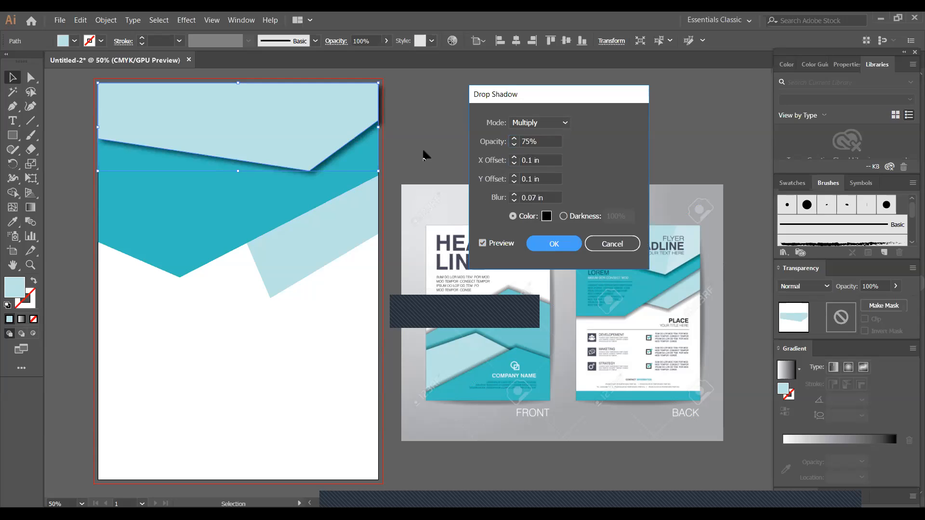
pyautogui.press('Return')
pyautogui.click(73, 178)
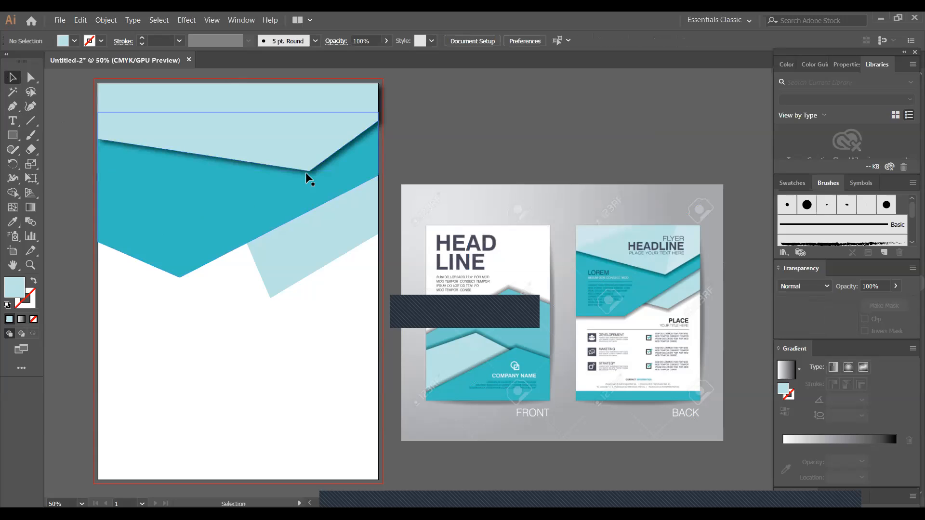
# Start a second drop shadow on the light aqua header shape with 100% opacity and preview it.
pyautogui.click(138, 147)
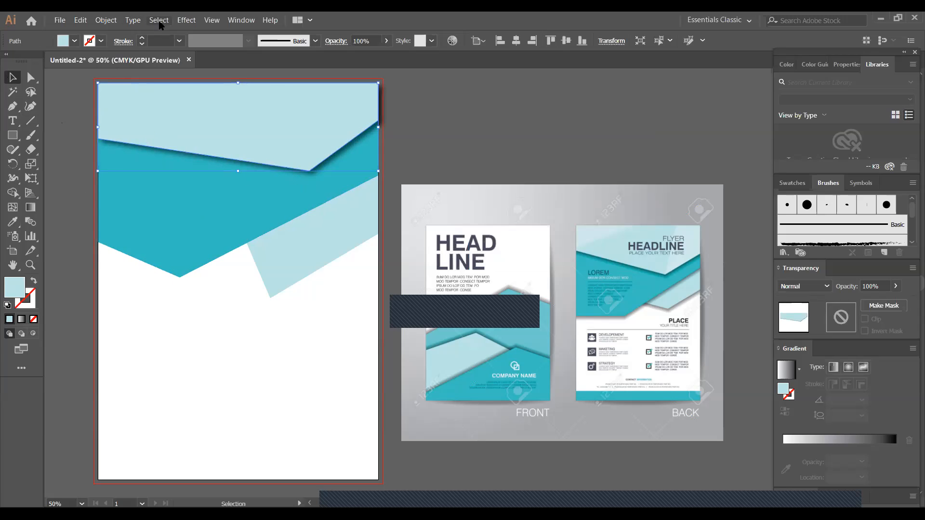
pyautogui.click(187, 20)
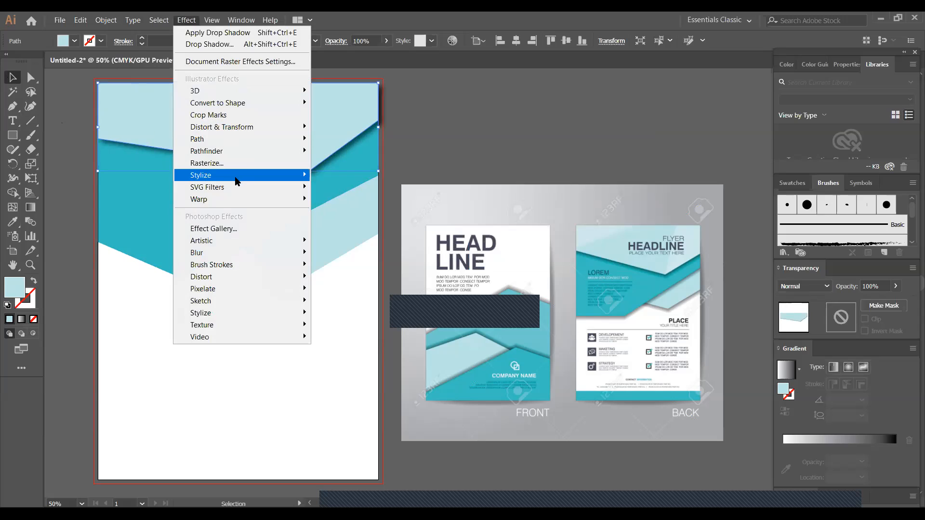
pyautogui.moveTo(236, 178)
pyautogui.click(358, 175)
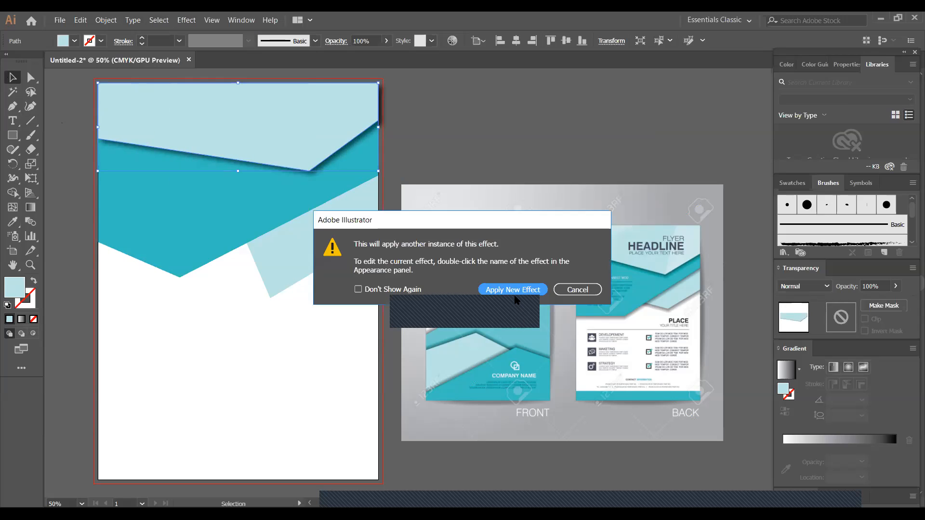
pyautogui.click(515, 292)
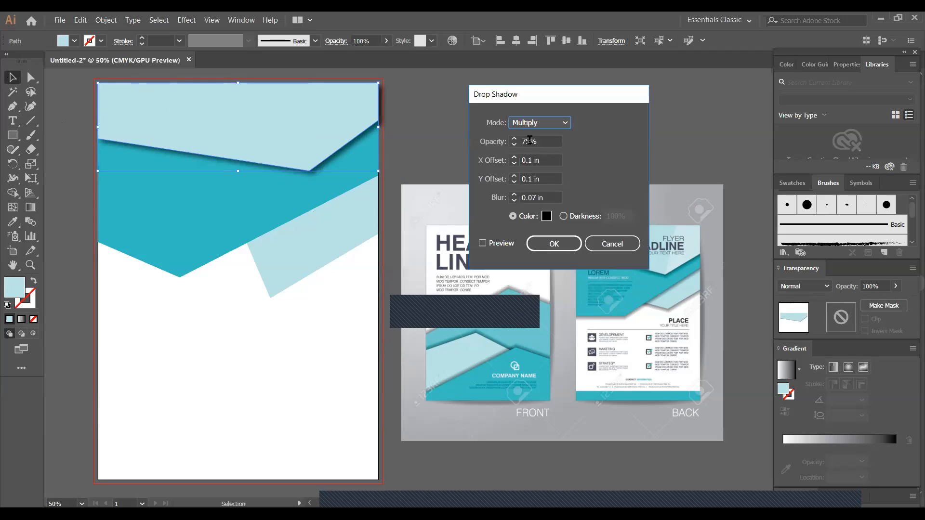
pyautogui.click(529, 141)
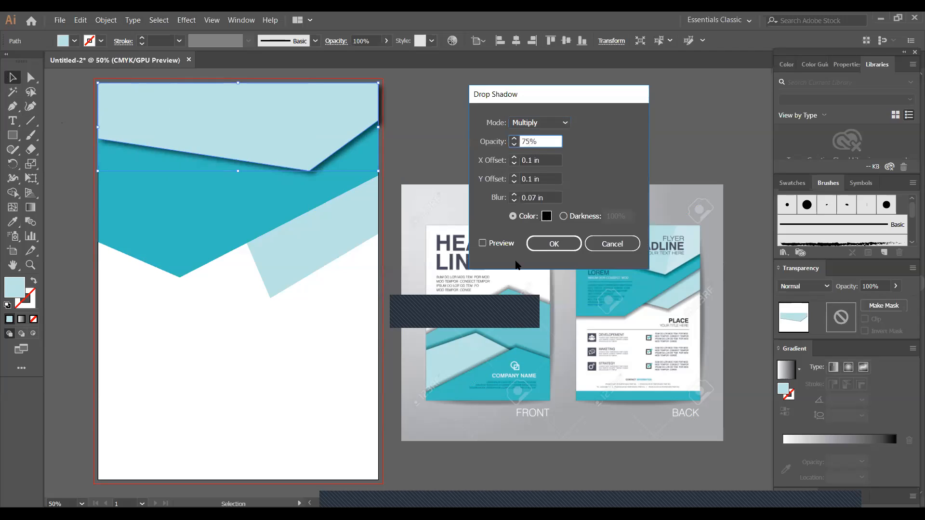
pyautogui.press('BackSpace')
pyautogui.write('100')
pyautogui.click(482, 243)
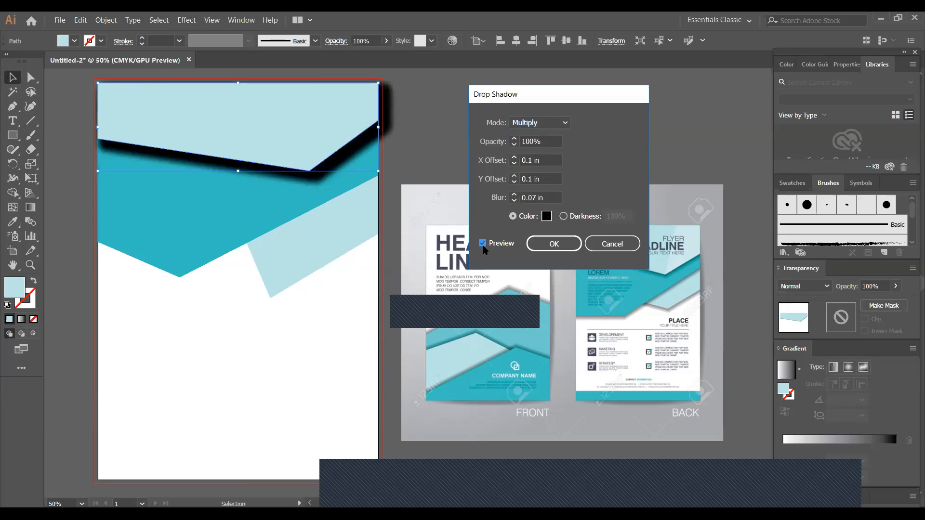
# Set the header shape's second drop shadow to 80% opacity and apply it.
pyautogui.click(532, 141)
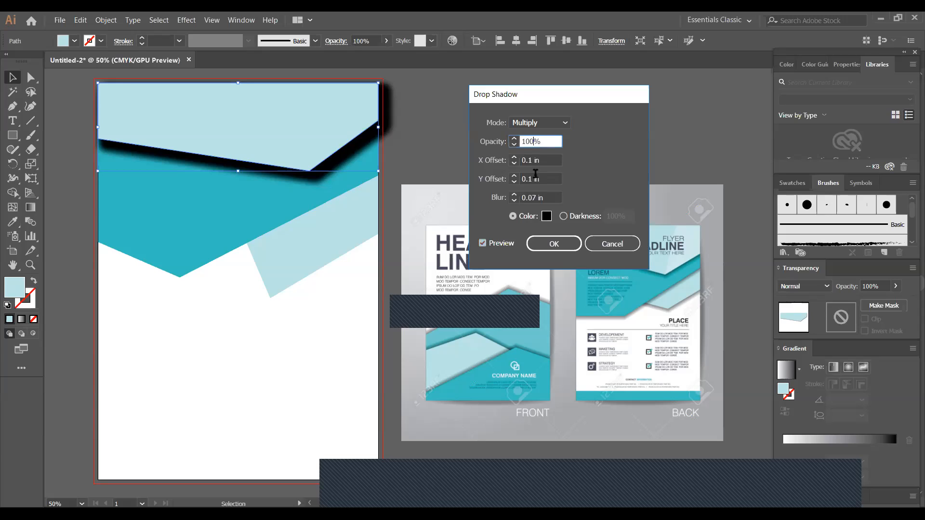
pyautogui.press('BackSpace')
pyautogui.press('BackSpace')
pyautogui.press('BackSpace')
pyautogui.write('80')
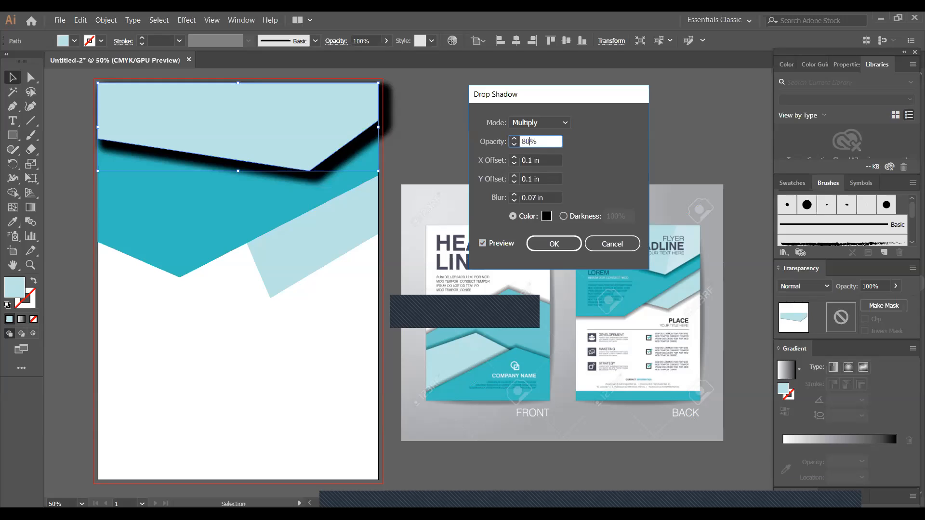
pyautogui.click(549, 246)
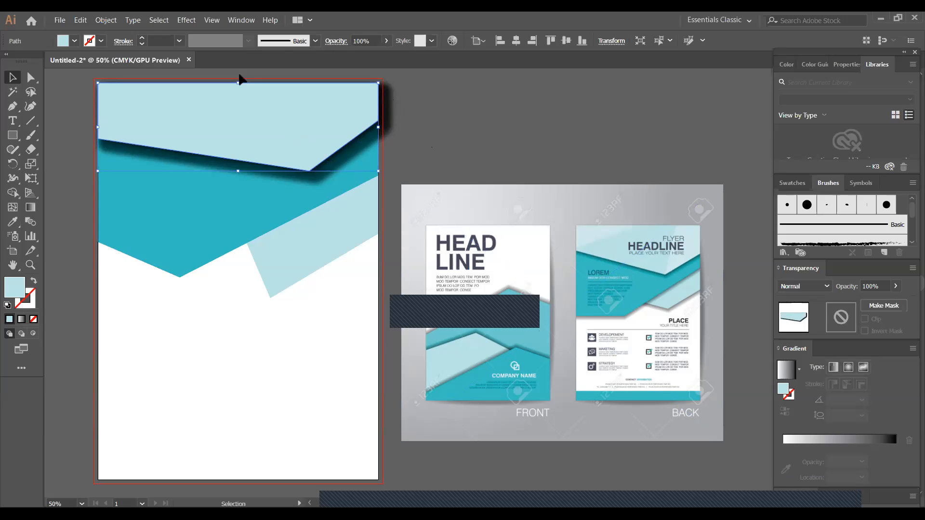
# Start a third drop shadow on the light aqua header shape with 75% opacity and preview it.
pyautogui.click(186, 20)
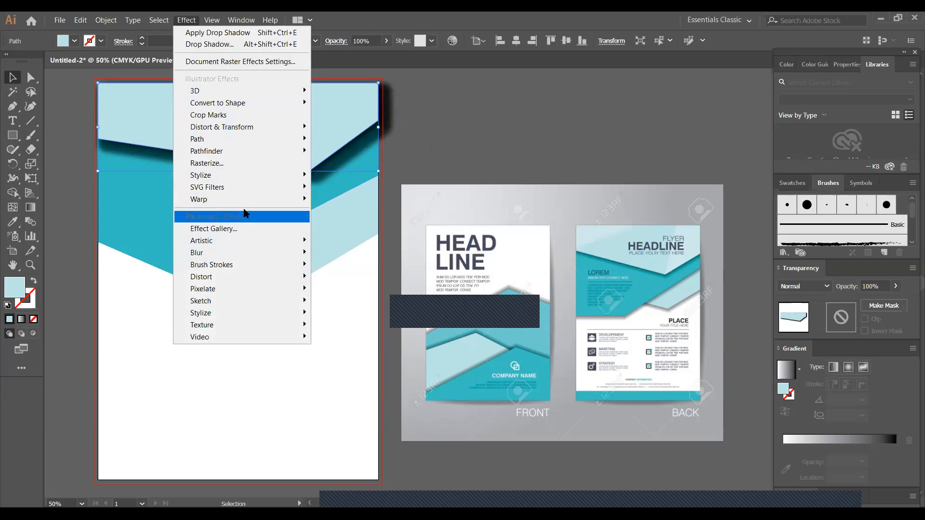
pyautogui.moveTo(252, 178)
pyautogui.click(318, 176)
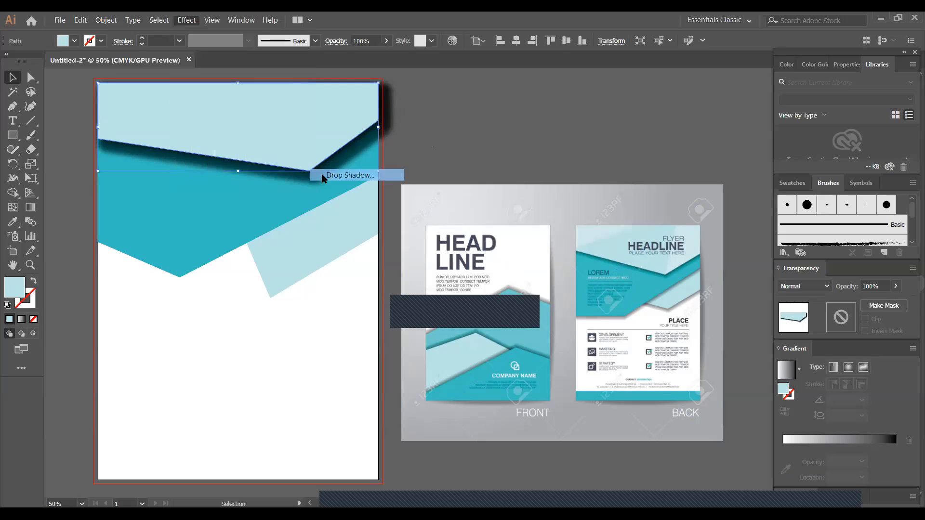
pyautogui.click(505, 289)
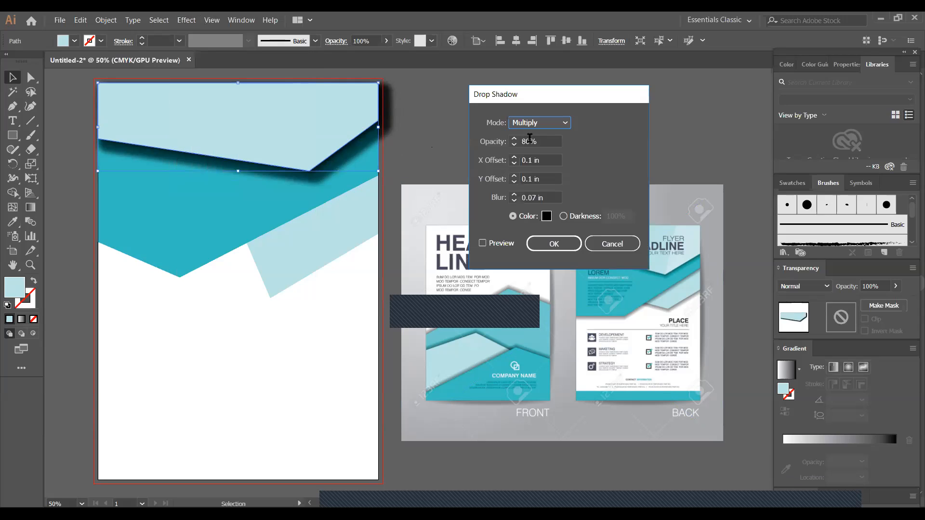
pyautogui.press('BackSpace')
pyautogui.press('BackSpace')
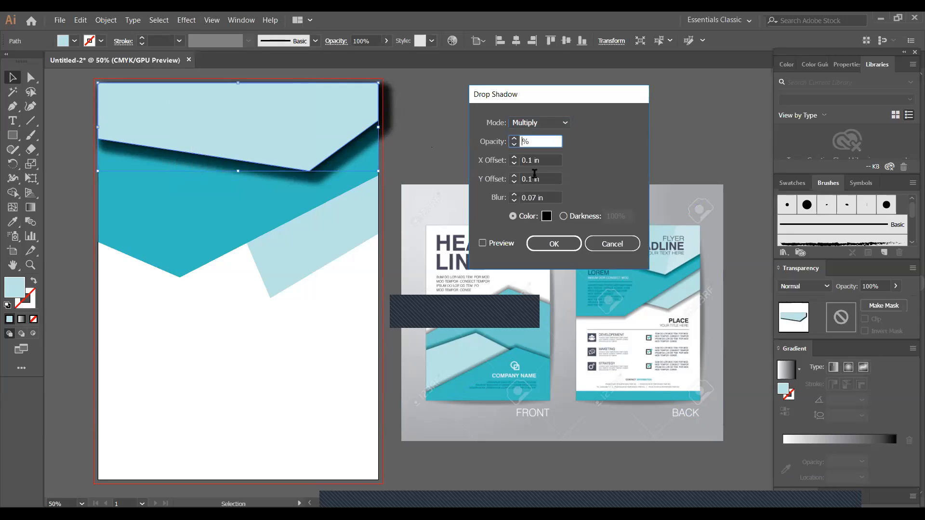
pyautogui.write('75')
pyautogui.click(483, 242)
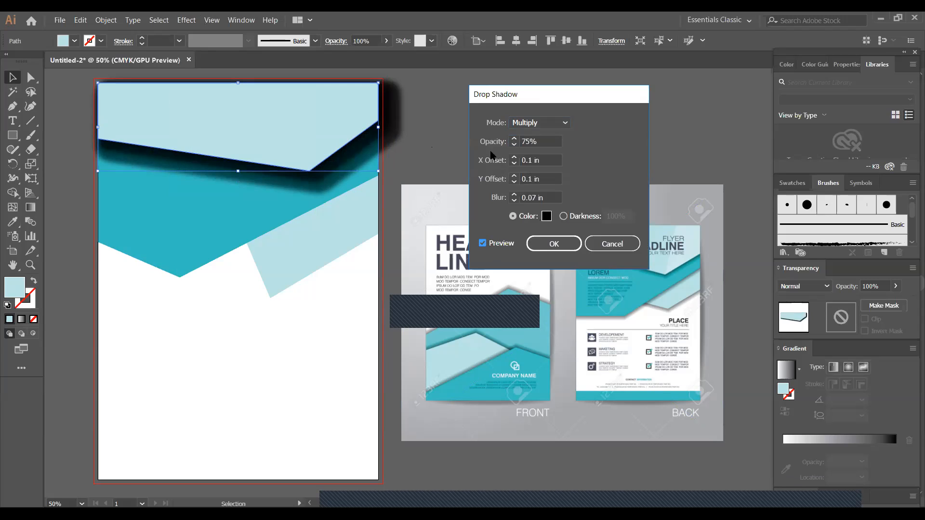
# Try 60% opacity with the black shadow color for the header shape's third drop shadow.
pyautogui.click(528, 141)
pyautogui.press('BackSpace')
pyautogui.press('BackSpace')
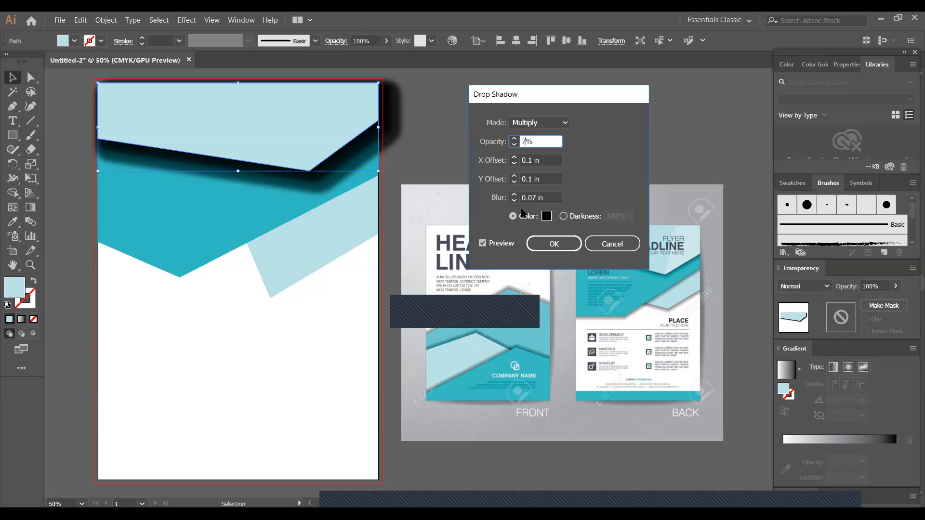
pyautogui.write('60')
pyautogui.click(513, 216)
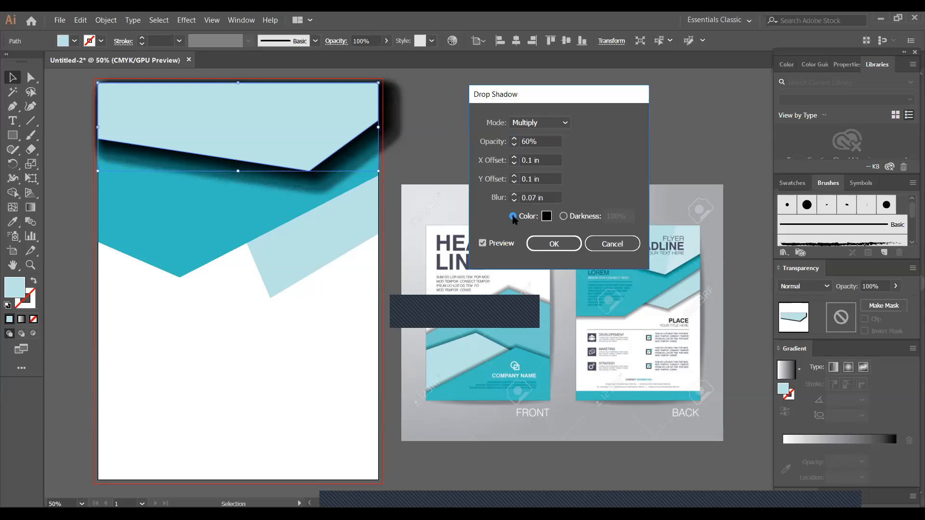
pyautogui.click(547, 216)
pyautogui.click(593, 189)
# Set the third drop shadow's opacity to 0%, refresh its preview, apply it, and deselect the header shape.
pyautogui.click(525, 141)
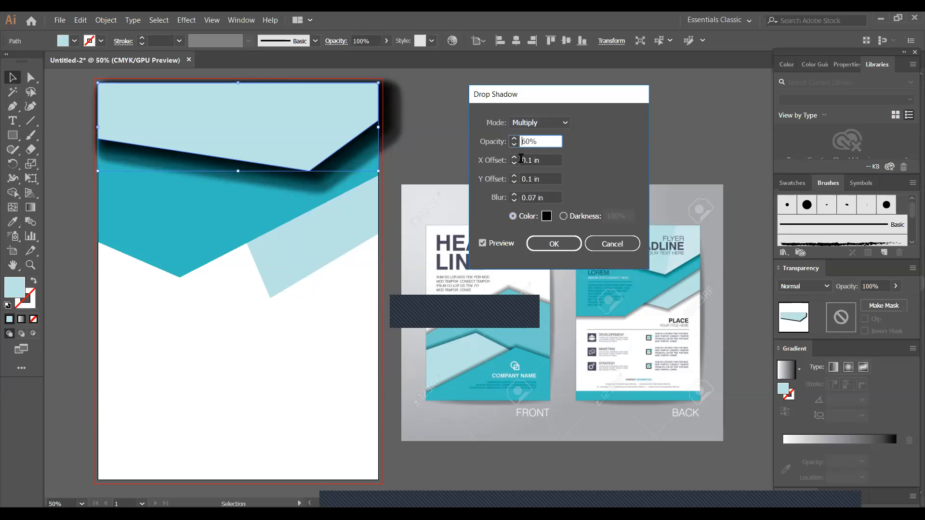
pyautogui.write('-')
pyautogui.click(483, 244)
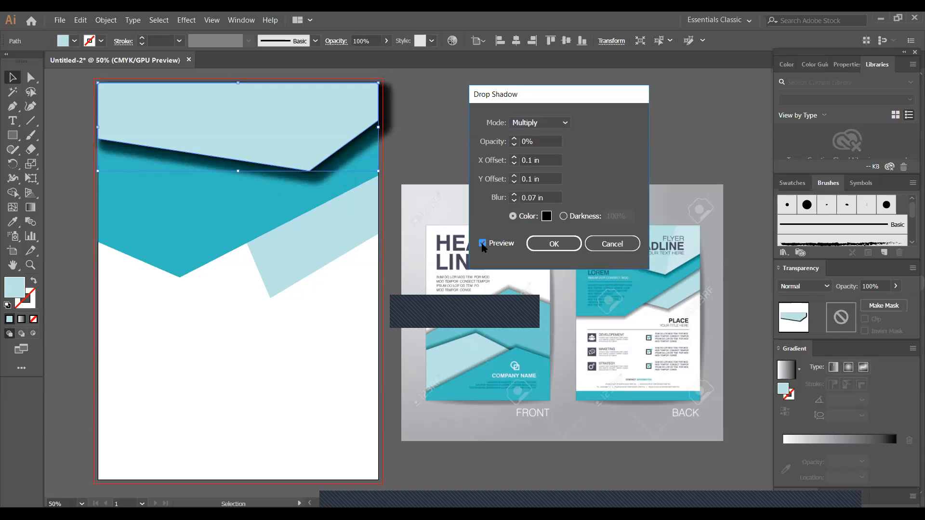
pyautogui.click(553, 244)
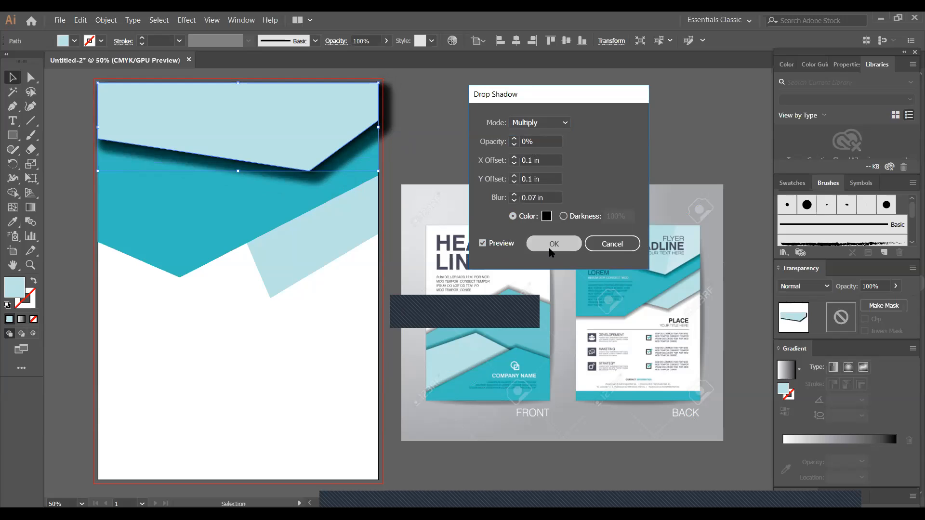
pyautogui.click(433, 131)
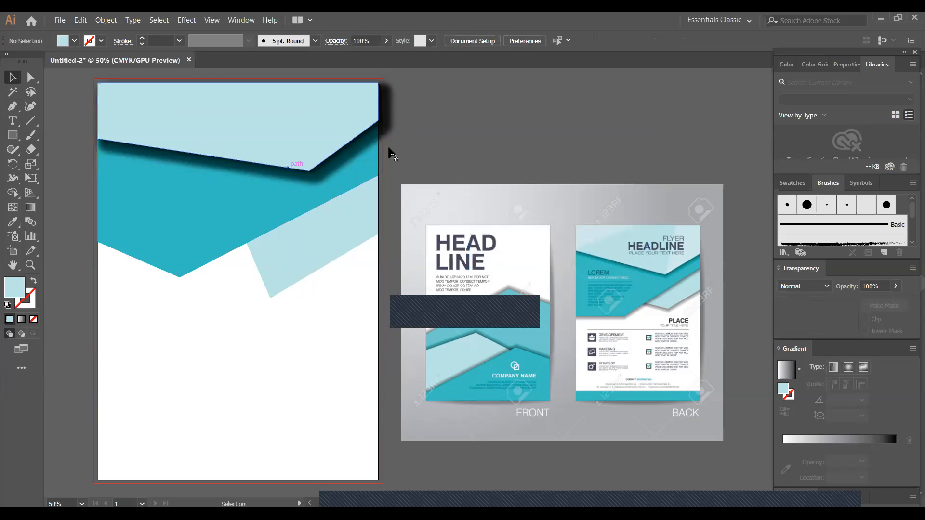
# Apply a black Multiply drop shadow to the large teal shape with 60% opacity, 0.1 in offsets and 0.07 in blur, previewing it first.
pyautogui.click(308, 212)
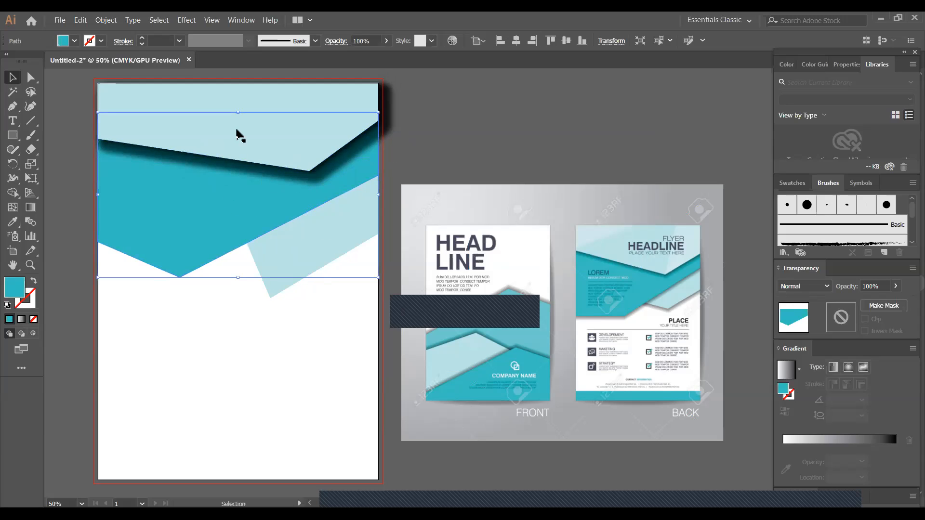
pyautogui.click(185, 21)
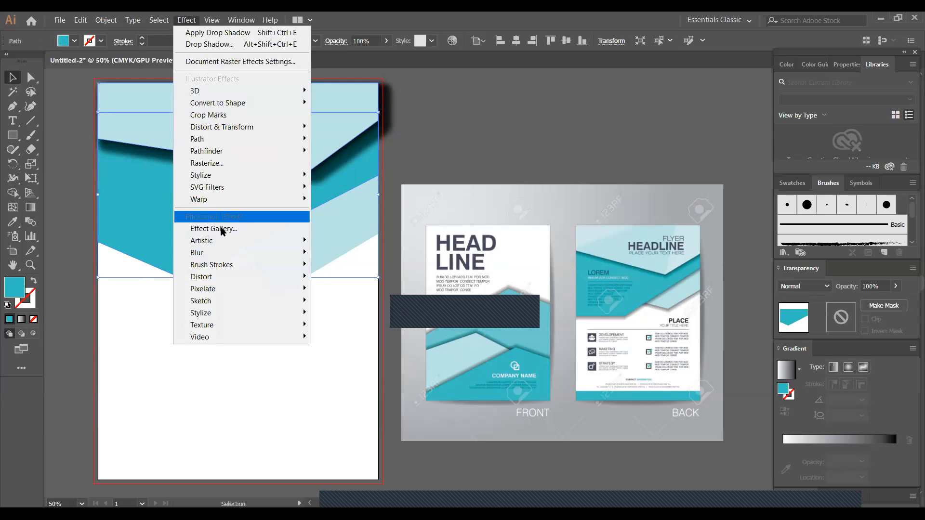
pyautogui.moveTo(294, 176)
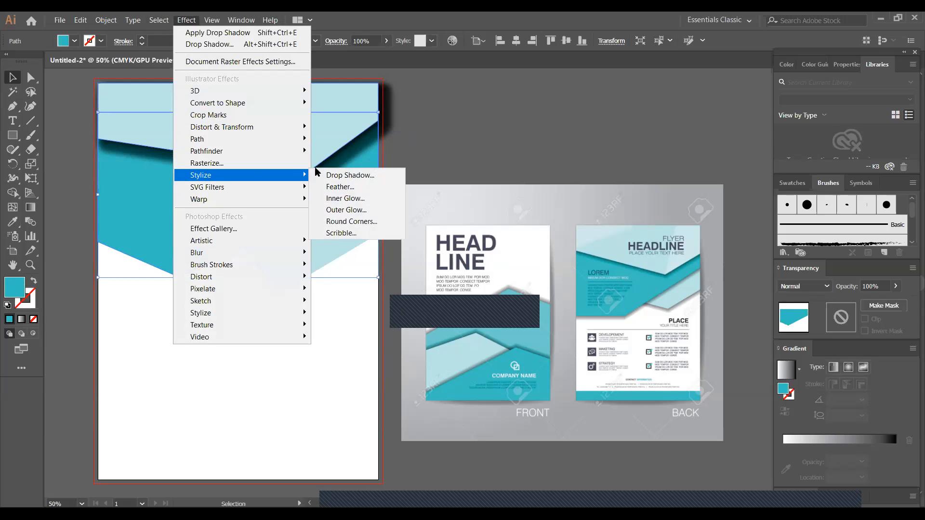
pyautogui.click(350, 176)
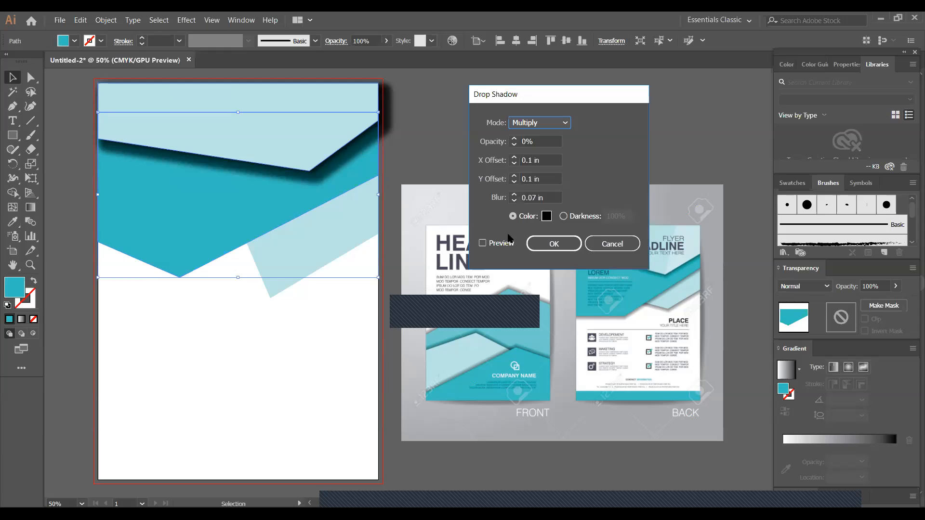
pyautogui.click(483, 243)
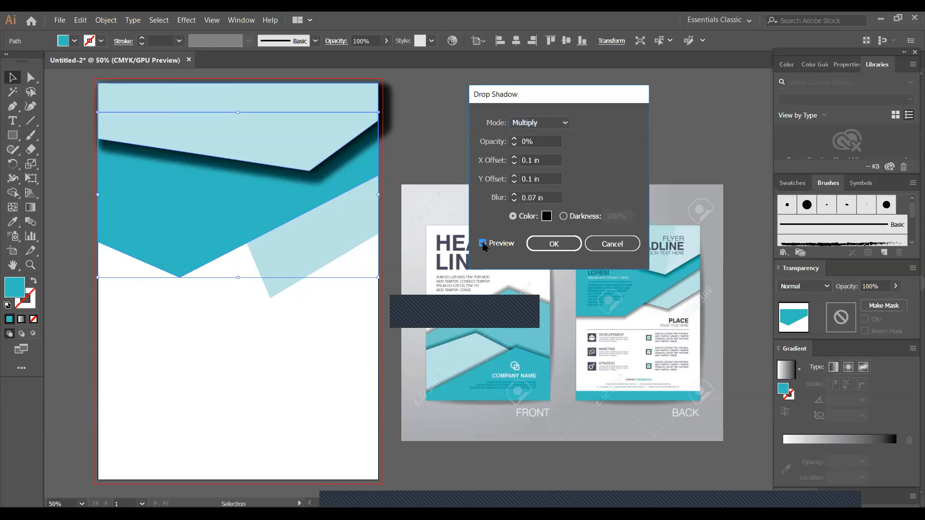
pyautogui.click(530, 142)
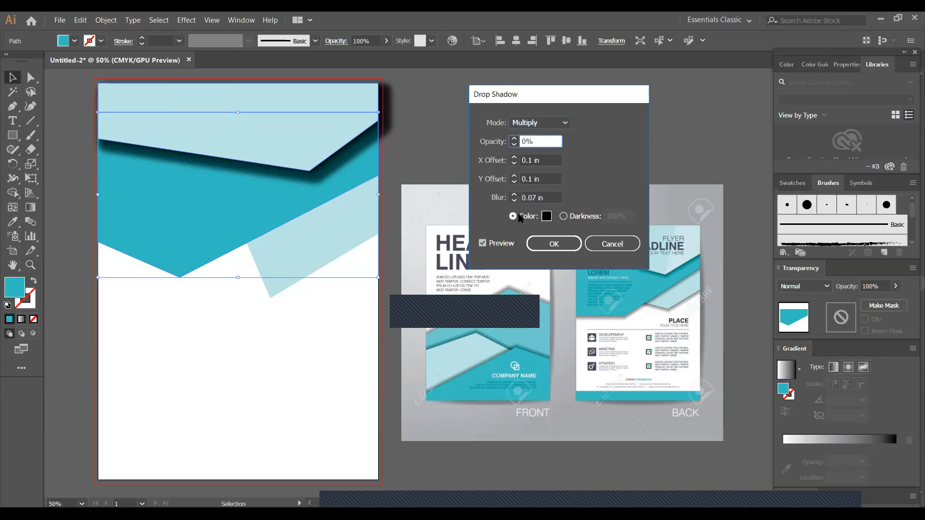
pyautogui.write('60')
pyautogui.click(512, 217)
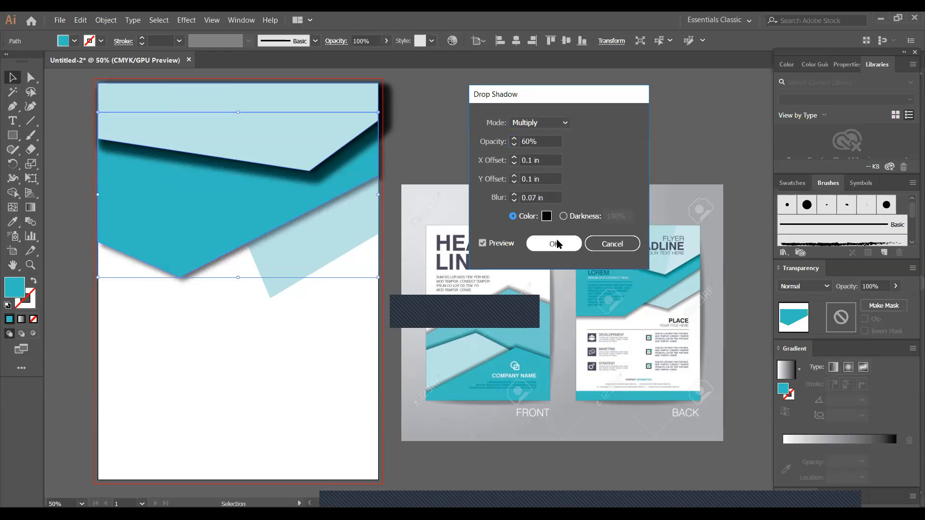
pyautogui.click(543, 216)
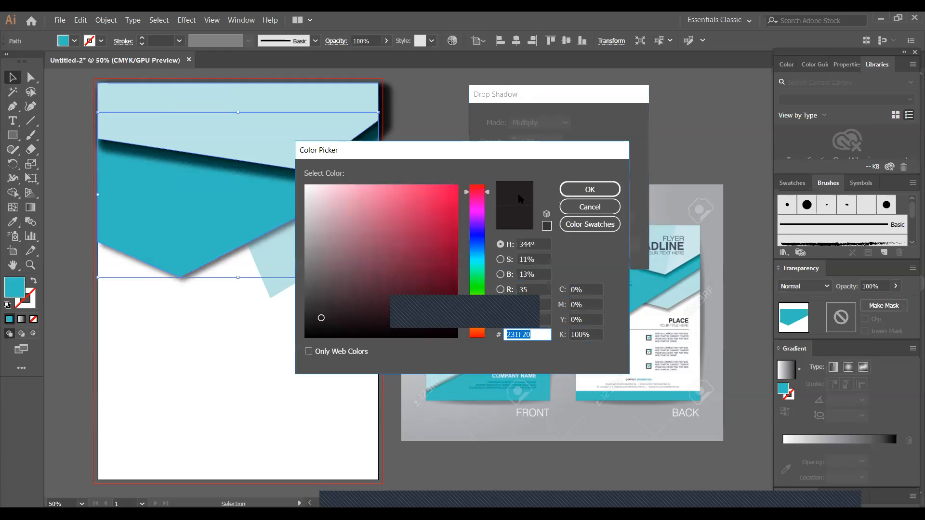
pyautogui.click(583, 194)
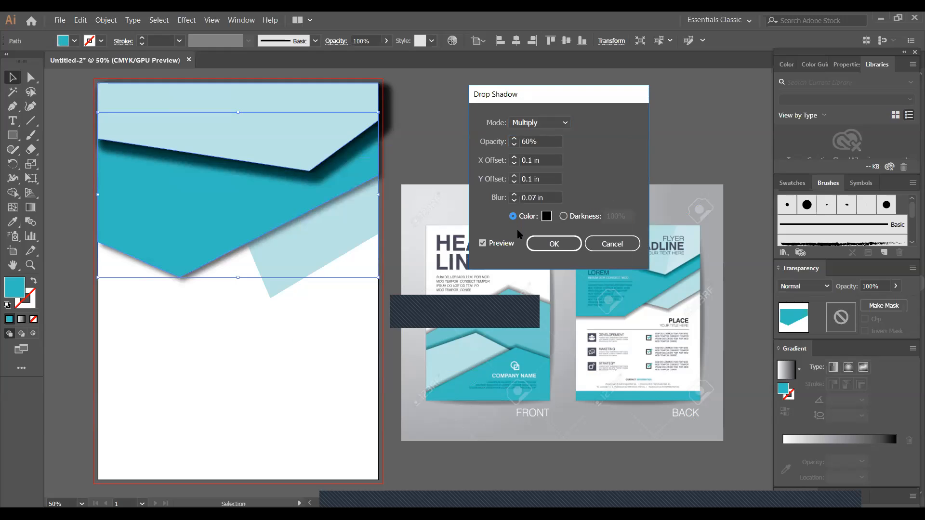
pyautogui.click(546, 249)
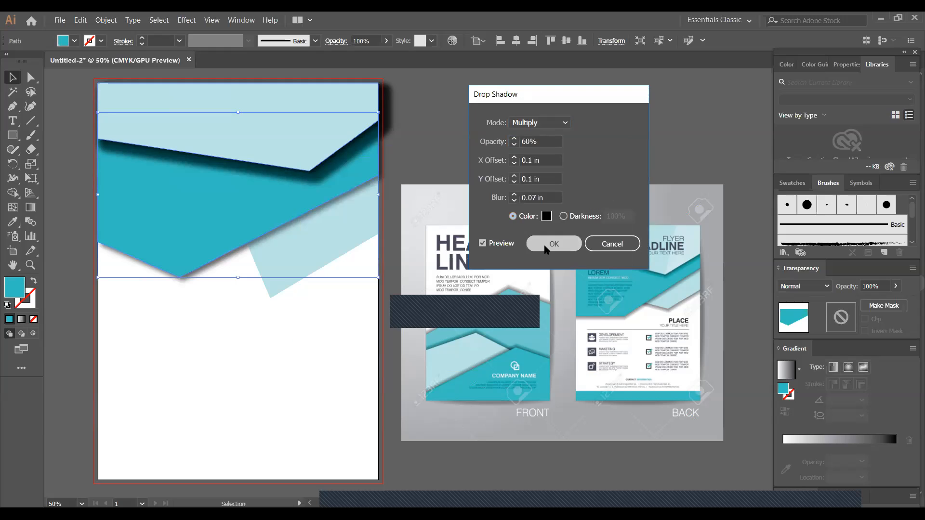
# Apply a black Multiply drop shadow to the lower light aqua parallelogram with 60% opacity, 0.1 in offsets and 0.07 in blur.
pyautogui.click(461, 149)
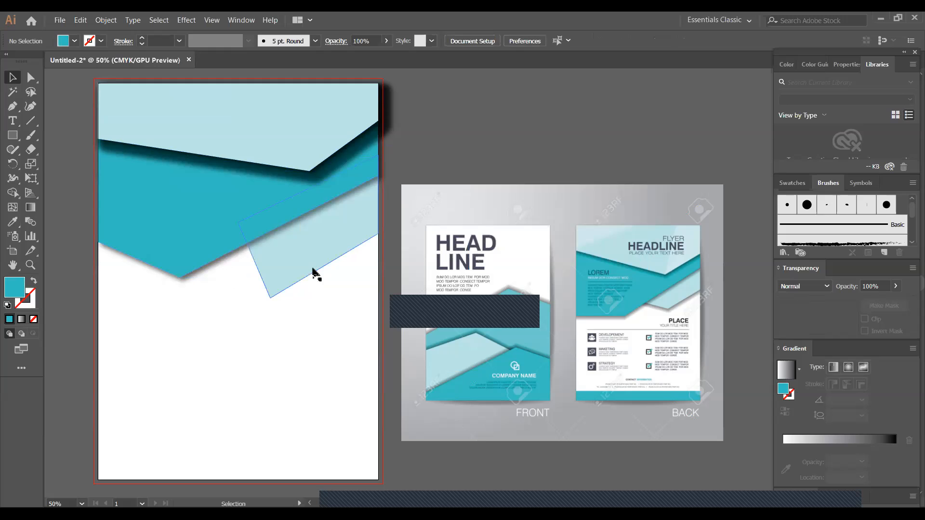
pyautogui.click(281, 268)
pyautogui.click(186, 20)
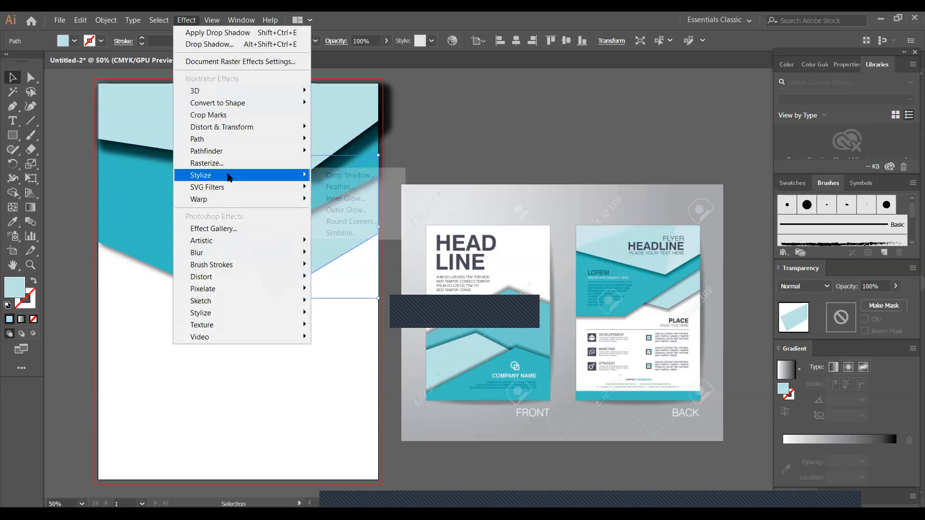
pyautogui.moveTo(229, 176)
pyautogui.click(350, 175)
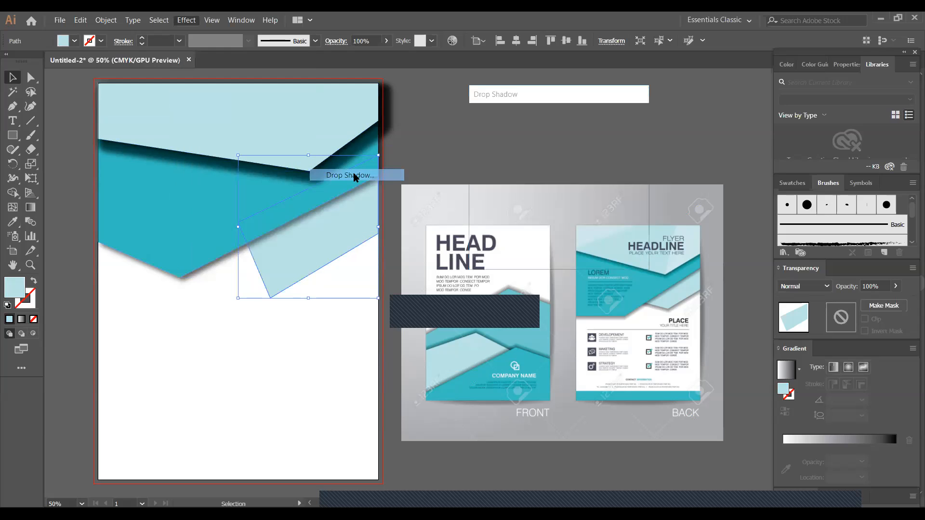
pyautogui.click(482, 242)
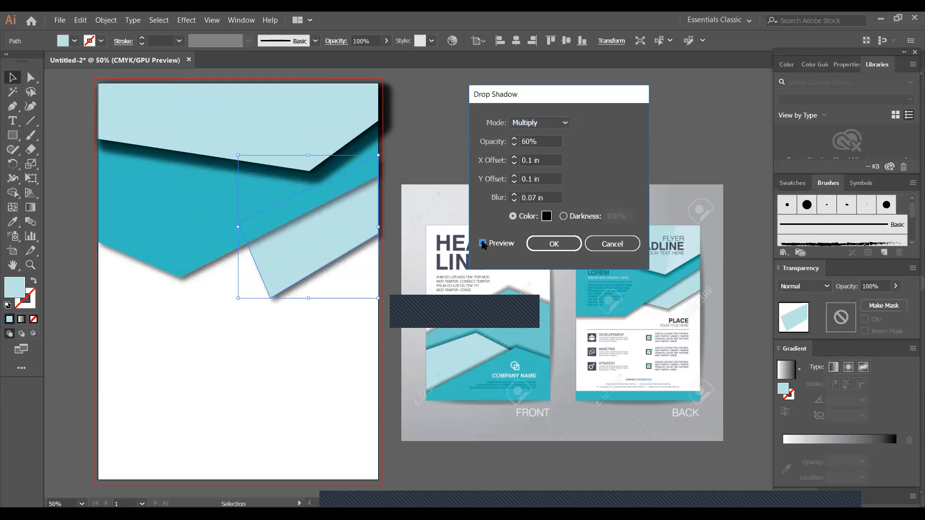
pyautogui.click(554, 244)
pyautogui.click(458, 114)
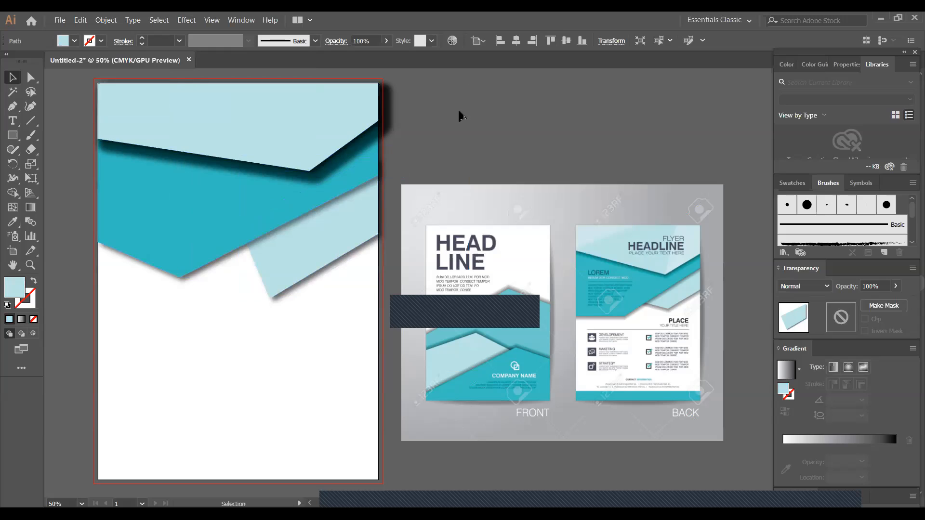
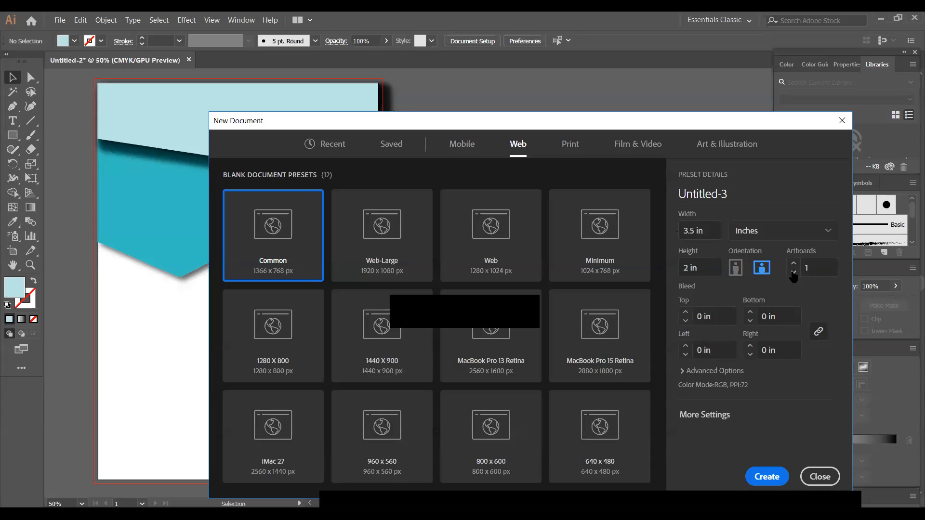
# Create a 3.5 × 2 in document with two artboards, 0.125 in bleed on all sides and High (300 ppi) raster effects.
pyautogui.click(793, 263)
pyautogui.click(685, 313)
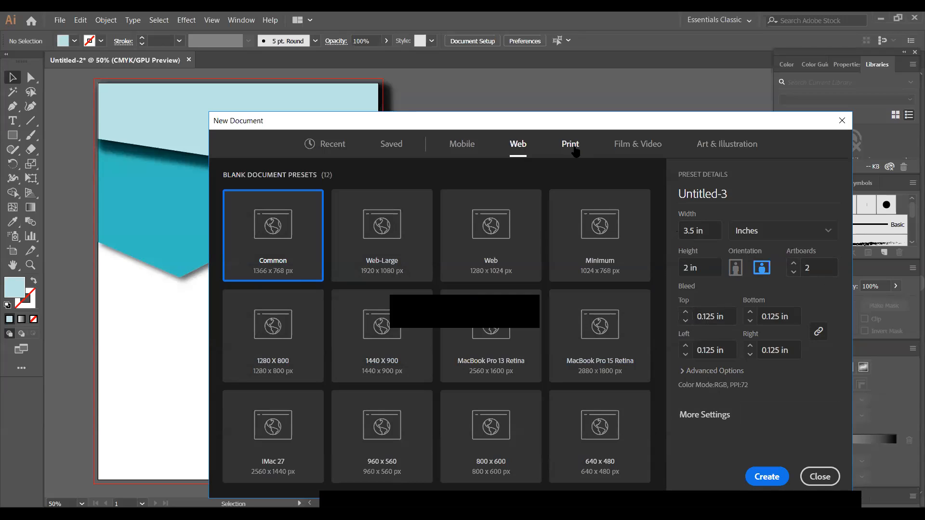
pyautogui.click(706, 415)
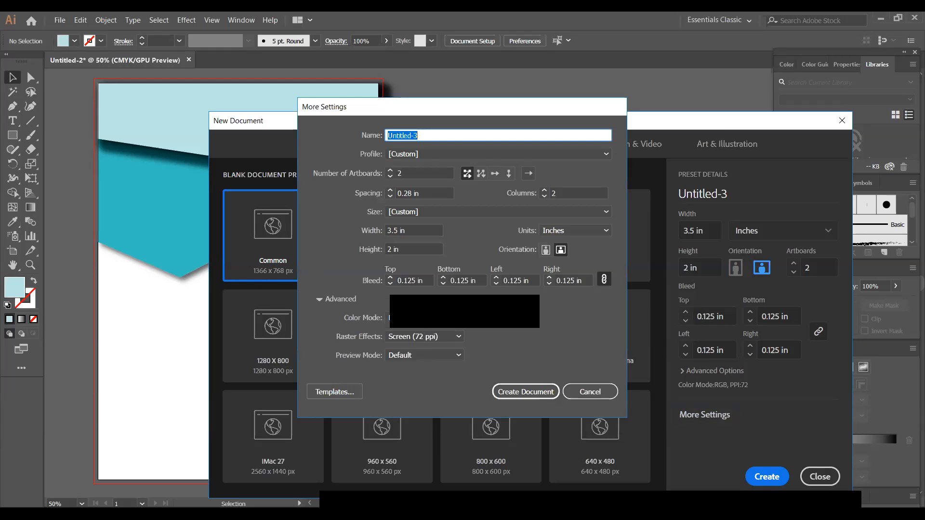
pyautogui.click(455, 337)
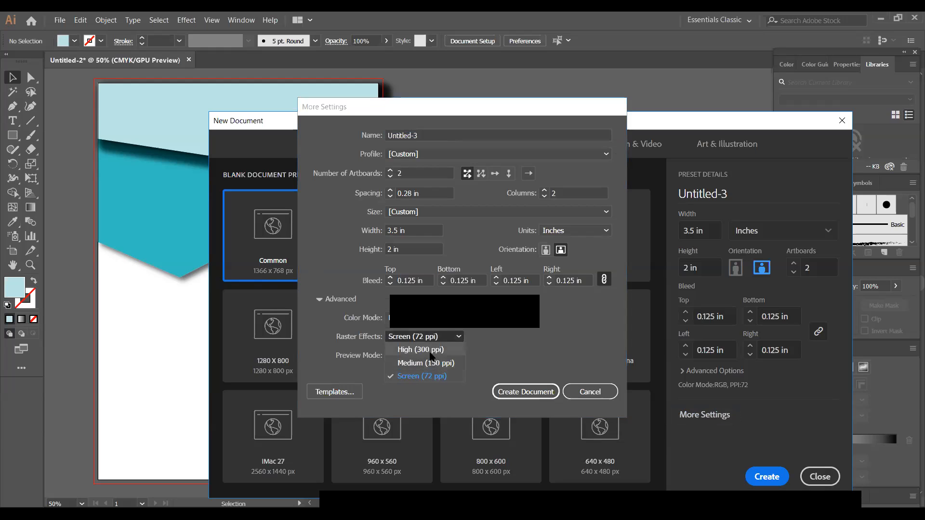
pyautogui.click(432, 348)
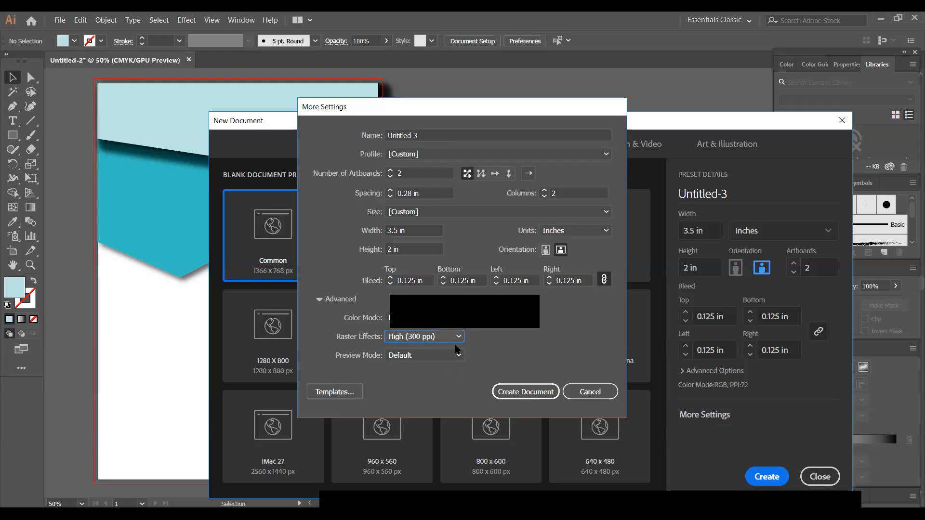
pyautogui.click(554, 394)
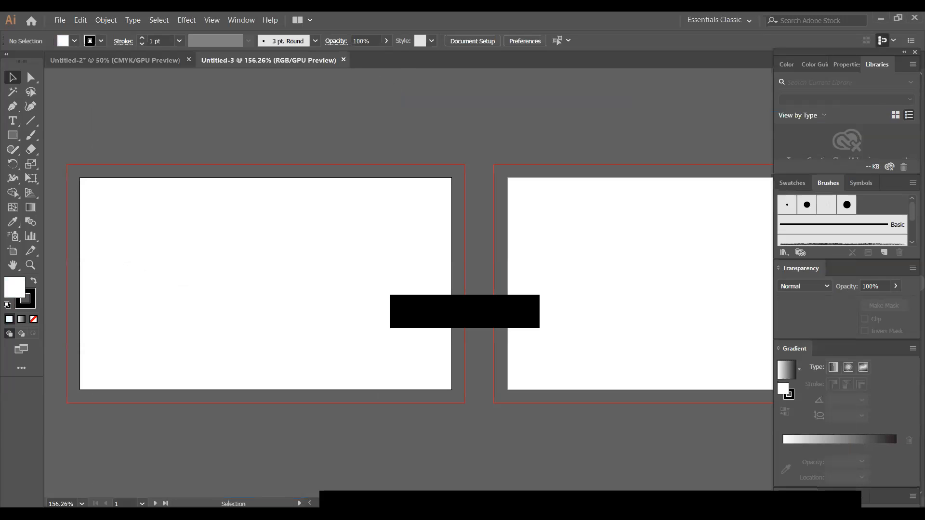
pyautogui.click(82, 503)
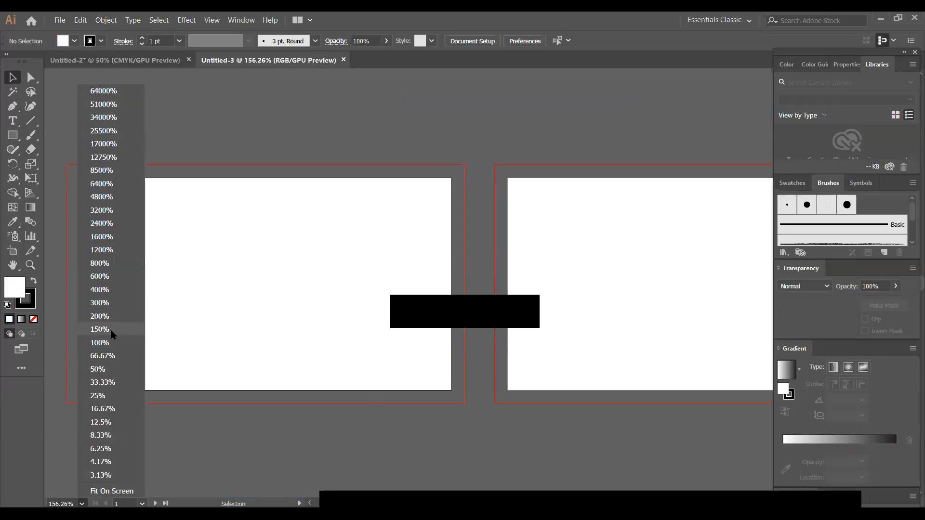
pyautogui.click(102, 382)
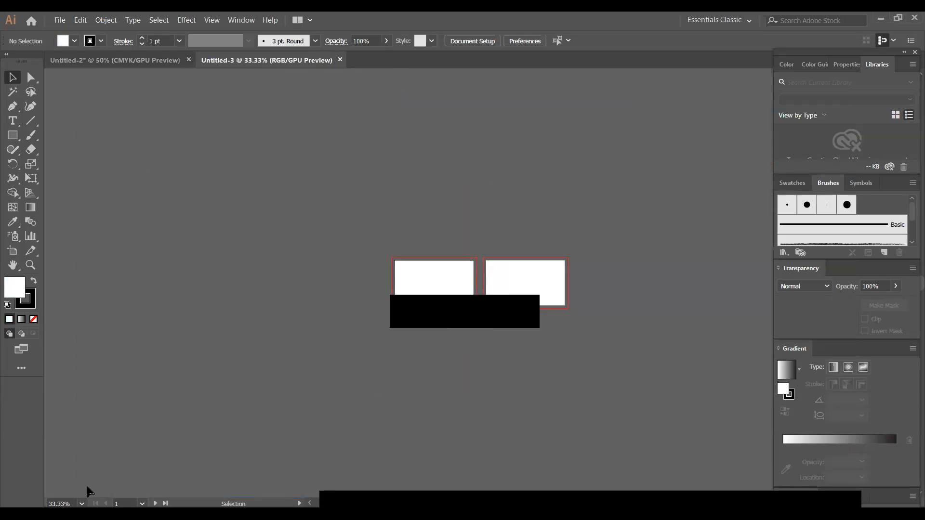
pyautogui.click(82, 503)
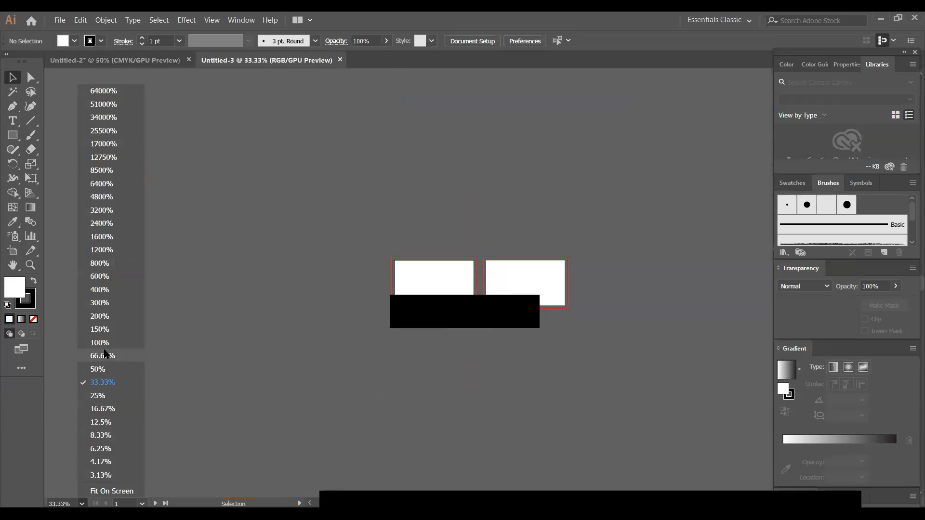
pyautogui.click(101, 360)
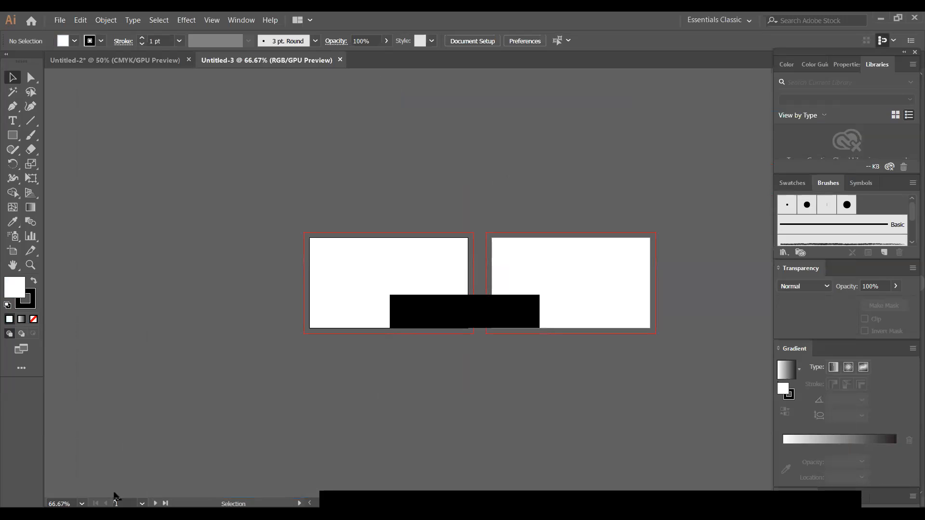
pyautogui.click(82, 503)
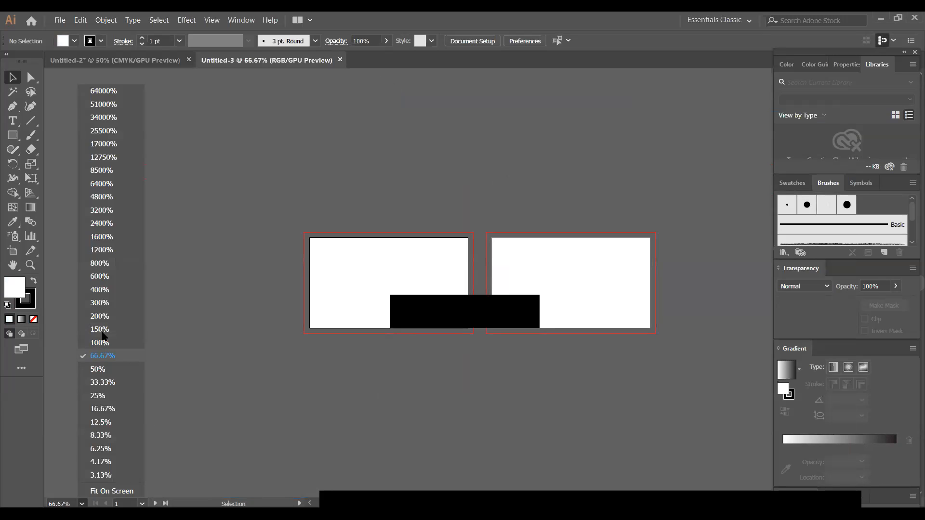
pyautogui.click(98, 331)
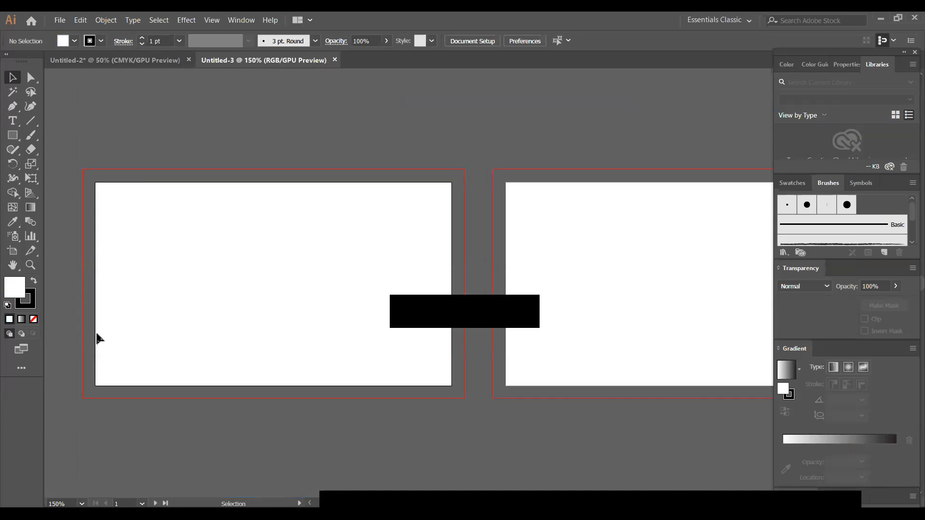
pyautogui.click(82, 503)
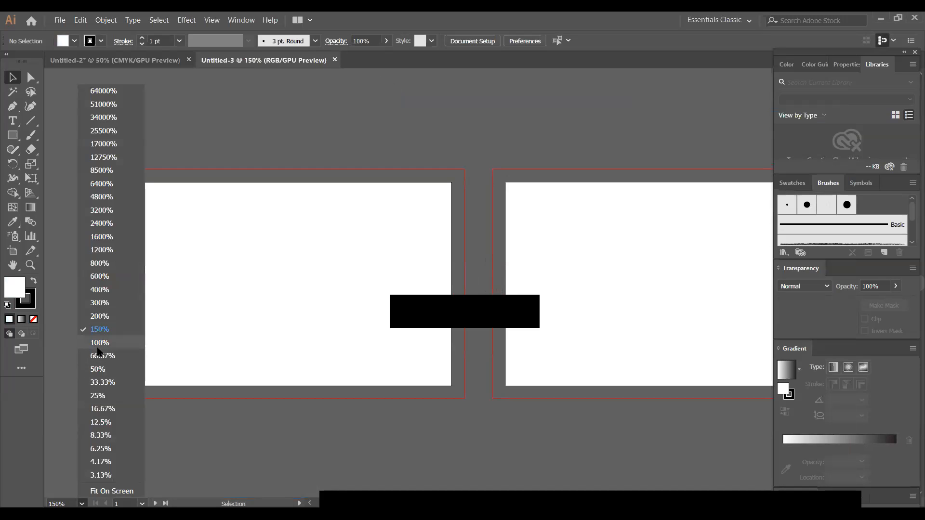
pyautogui.click(99, 343)
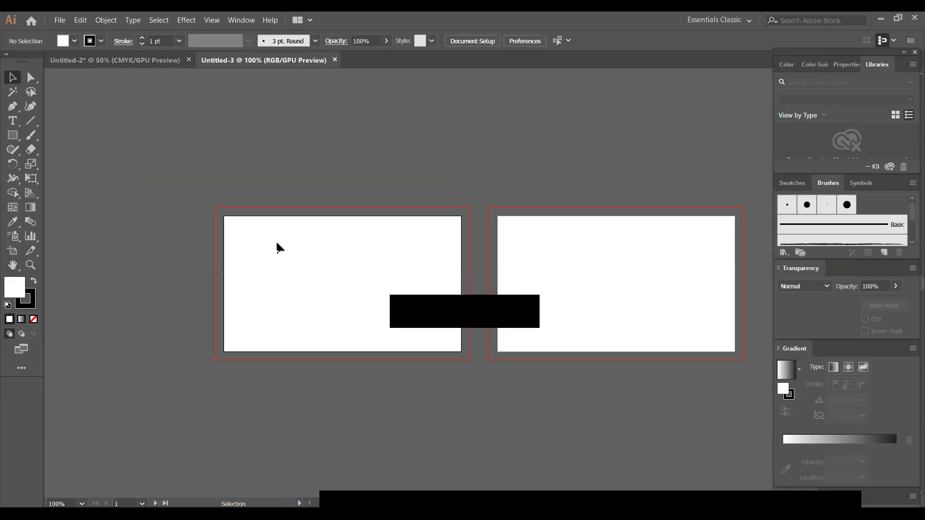
# Draw a 3.5 × 2 in rectangle that exactly covers the first artboard.
pyautogui.hotkey('ctrl', '+')
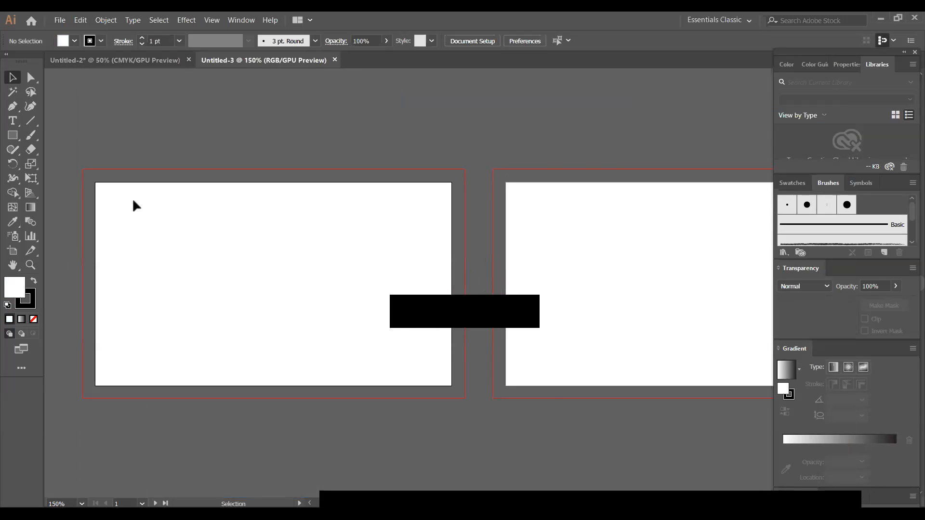
pyautogui.click(13, 265)
pyautogui.moveTo(538, 258); pyautogui.dragTo(510, 241)
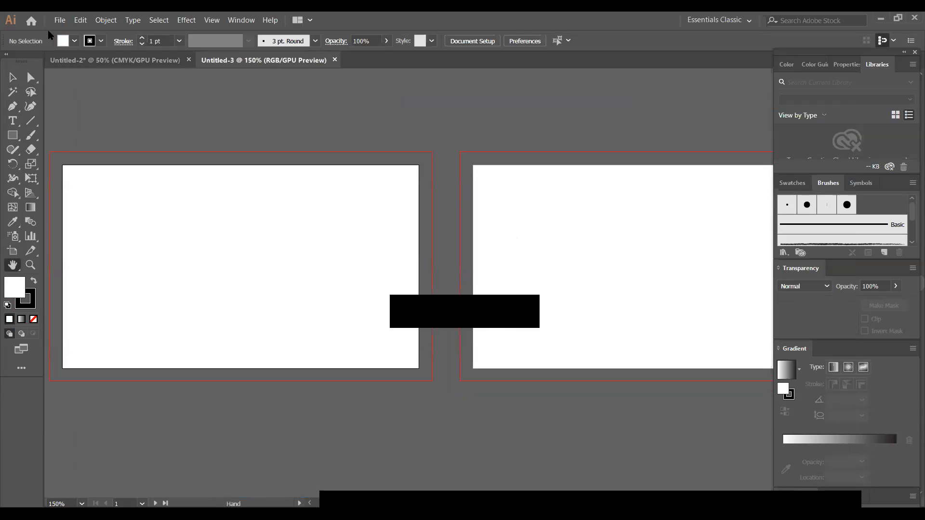
pyautogui.click(67, 42)
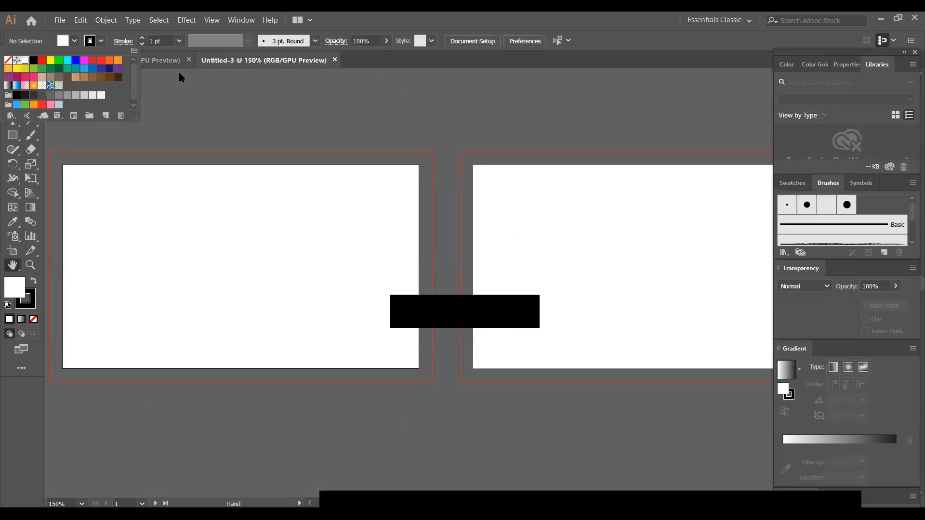
pyautogui.press('m')
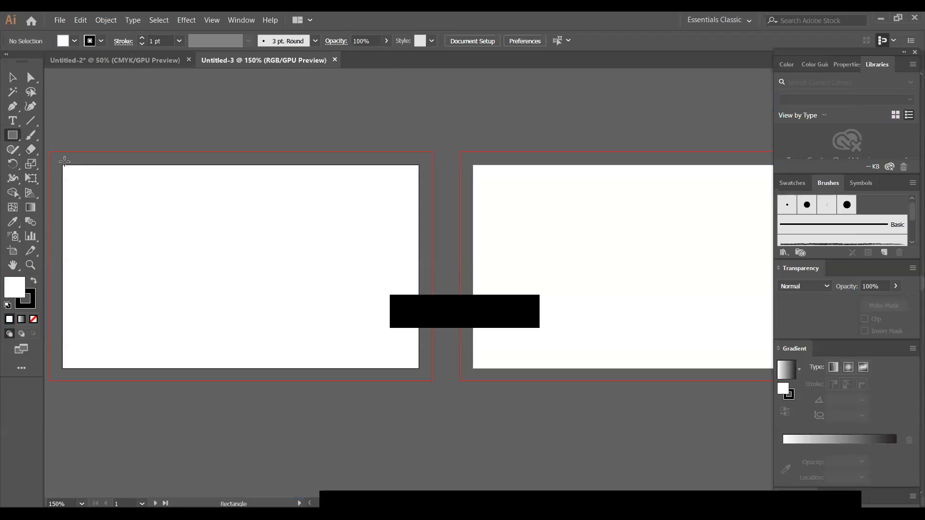
pyautogui.moveTo(63, 166); pyautogui.dragTo(419, 369)
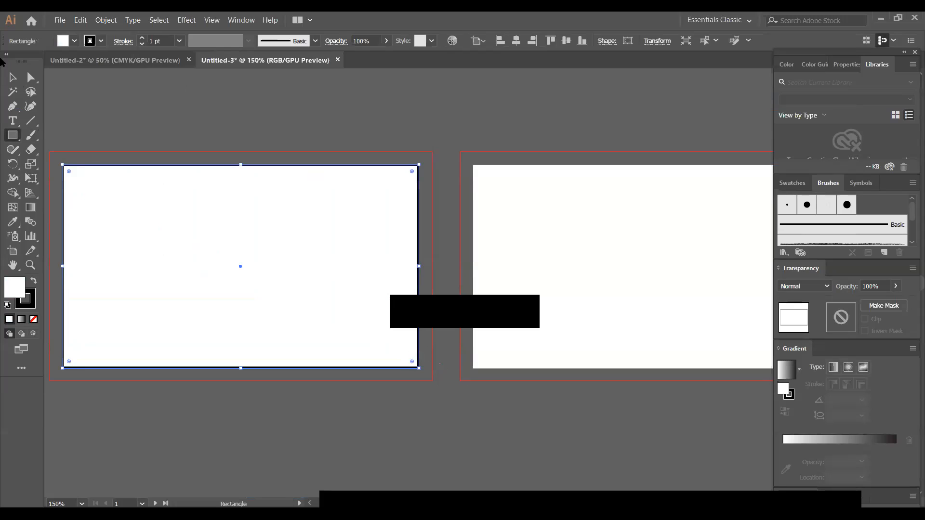
# Fill the artboard-sized rectangle with bright green and remove its stroke.
pyautogui.click(70, 41)
pyautogui.click(59, 62)
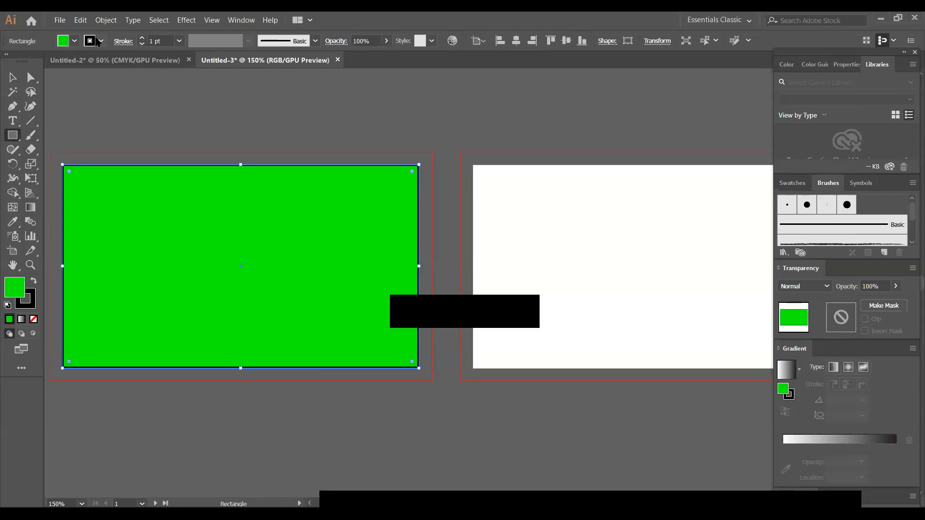
pyautogui.click(100, 41)
pyautogui.click(8, 62)
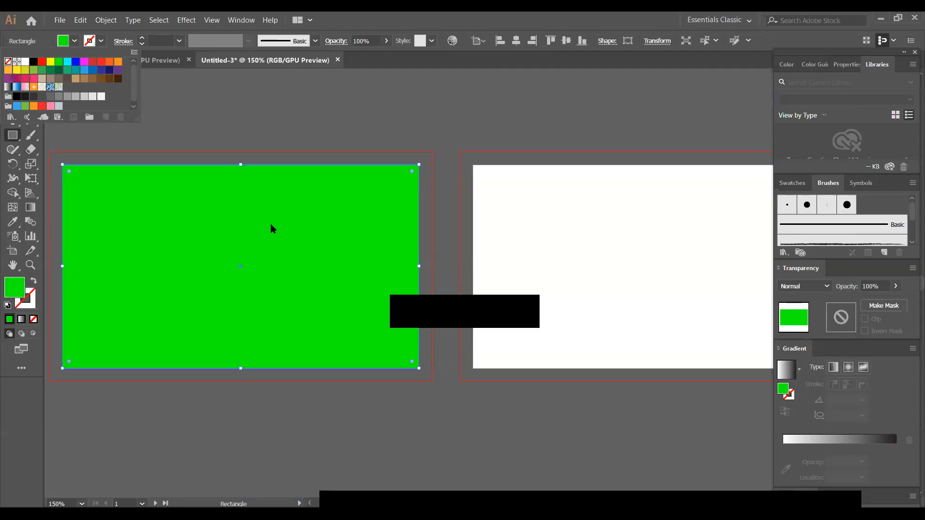
# Create a second rectangle with a width of 3.25 in and a height of 1.75 in.
pyautogui.click(286, 254)
pyautogui.click(443, 240)
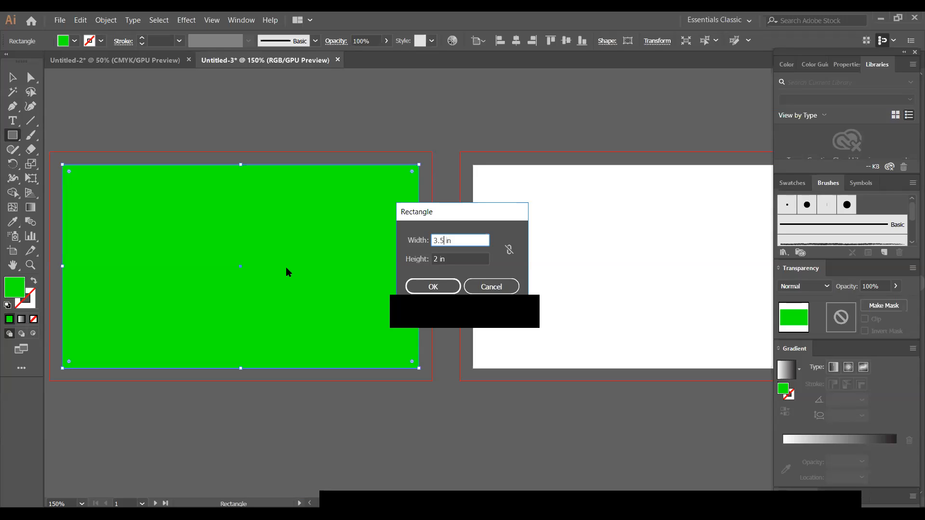
pyautogui.press('BackSpace')
pyautogui.press('BackSpace')
pyautogui.press('BackSpace')
pyautogui.write('3.25')
pyautogui.click(436, 259)
pyautogui.press('BackSpace')
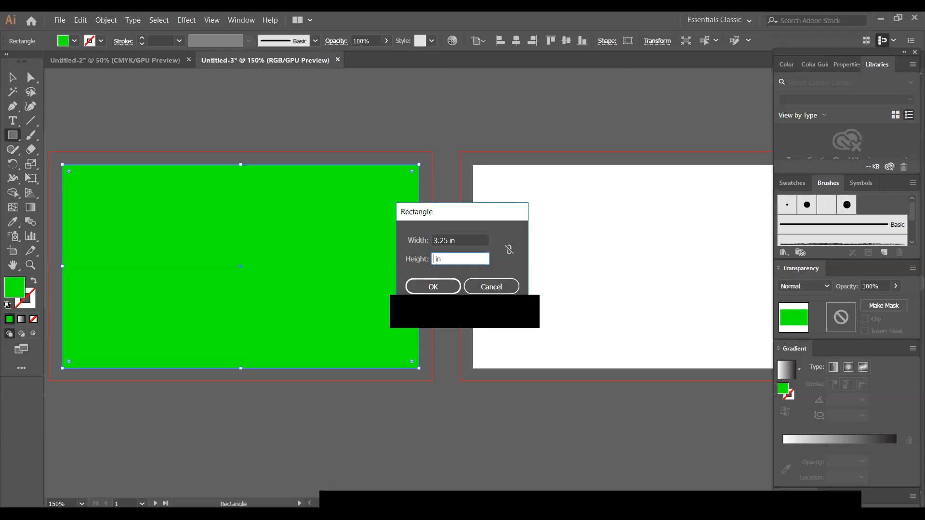
pyautogui.write('1.')
pyautogui.write('75')
pyautogui.press('Return')
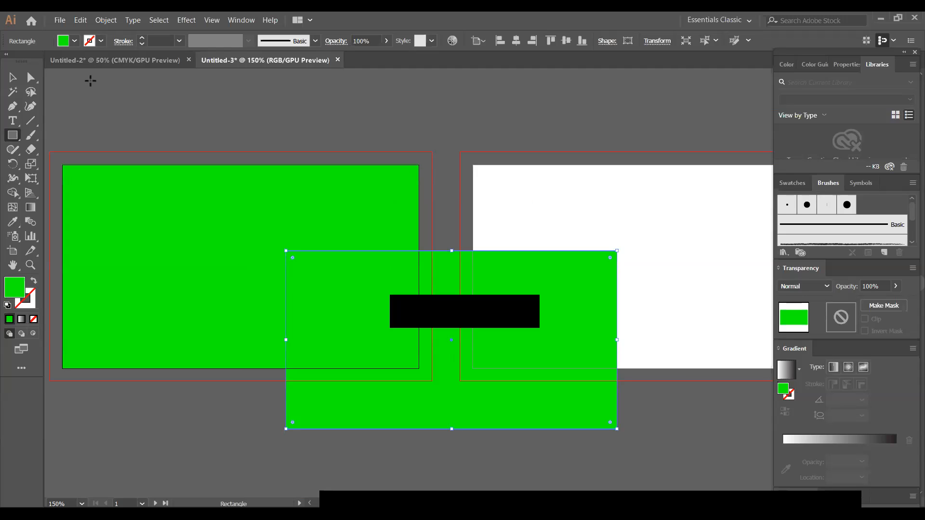
# Move the smaller rectangle to the middle of the artboard-sized green rectangle and deselect everything.
pyautogui.click(13, 77)
pyautogui.moveTo(488, 398); pyautogui.dragTo(276, 325)
pyautogui.click(238, 447)
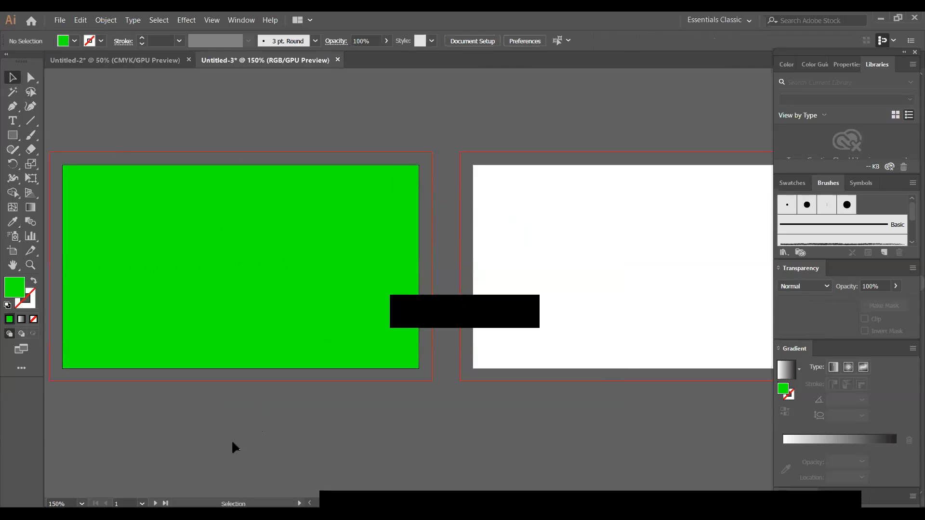
pyautogui.click(239, 285)
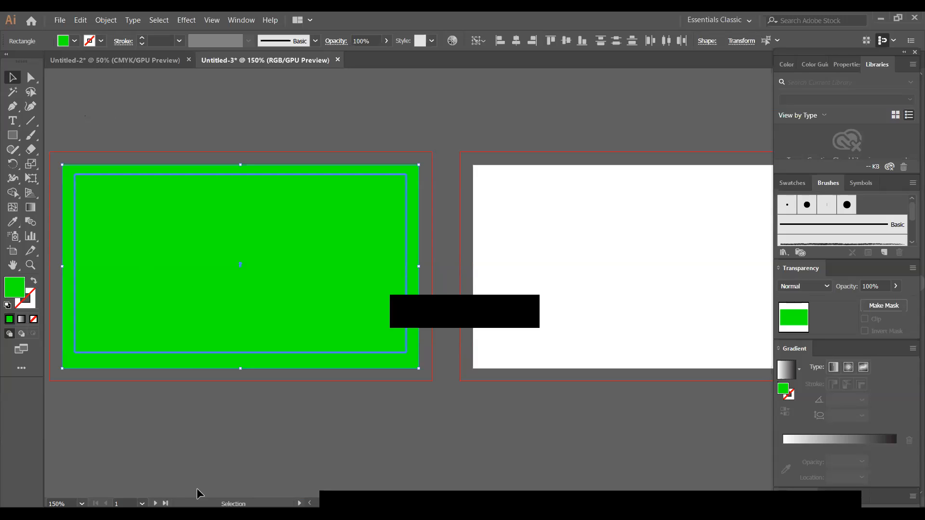
pyautogui.click(207, 478)
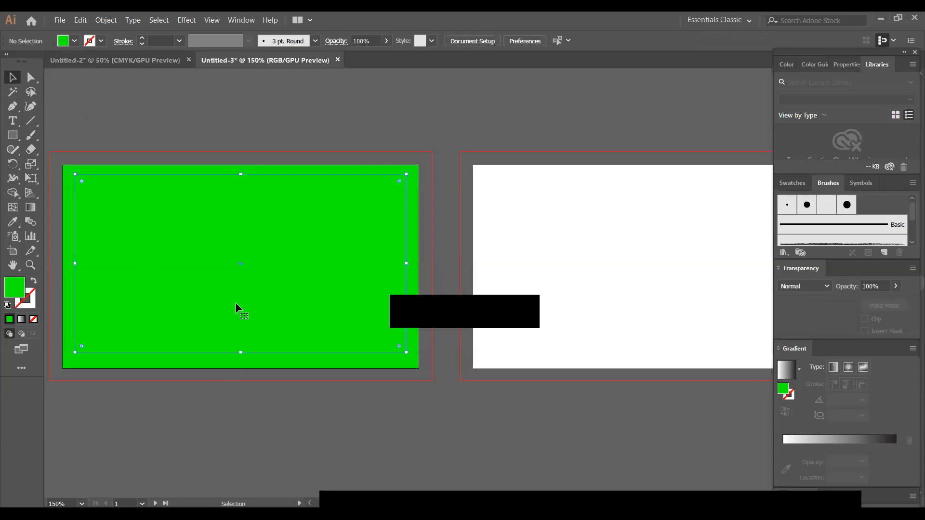
# Fill the smaller inner rectangle with cyan so it contrasts with the green one.
pyautogui.click(235, 301)
pyautogui.click(75, 40)
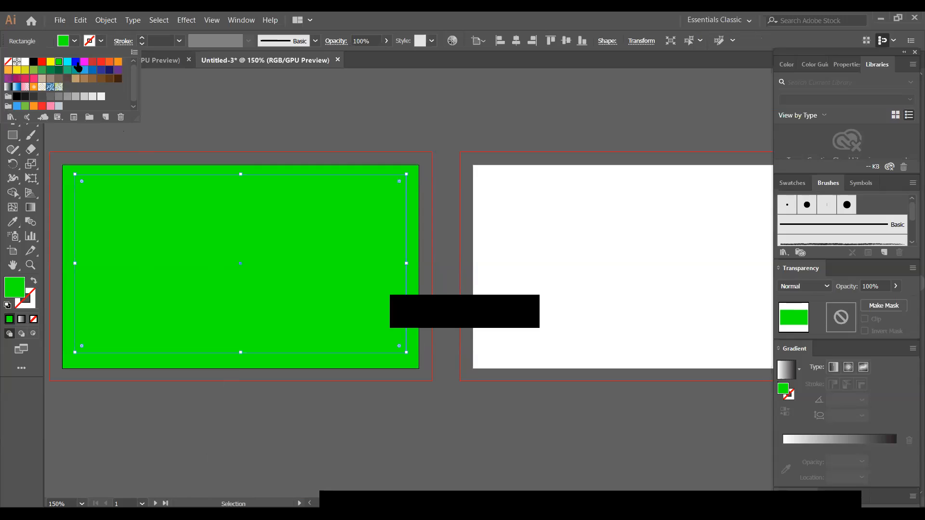
pyautogui.click(68, 62)
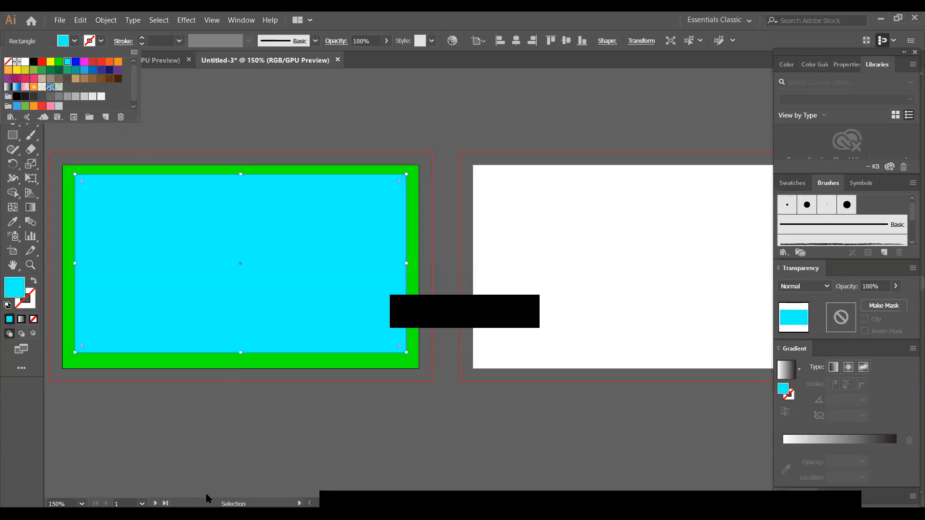
pyautogui.click(206, 494)
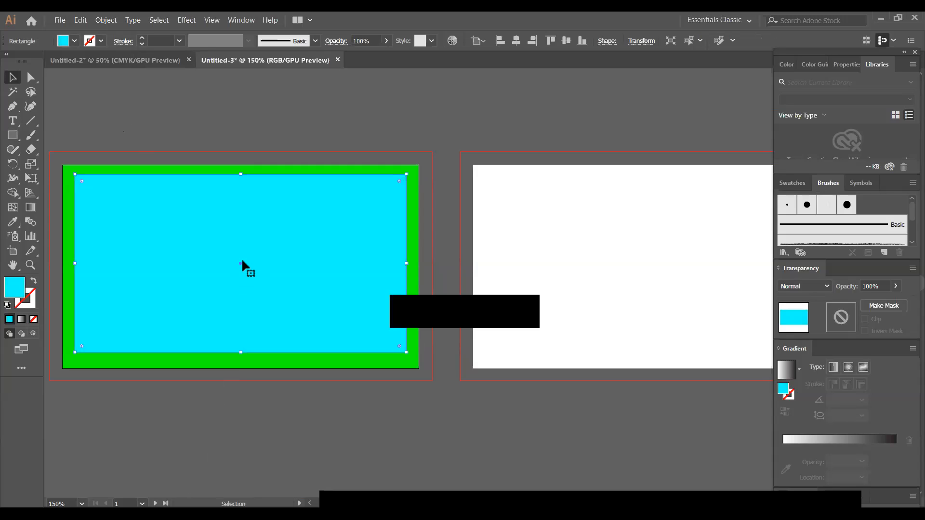
pyautogui.moveTo(225, 377); pyautogui.dragTo(224, 313)
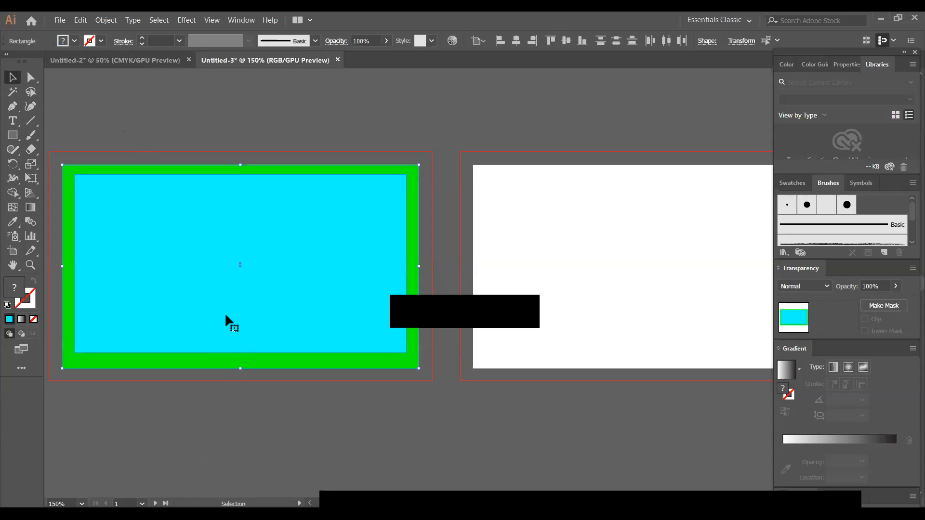
pyautogui.click(188, 452)
pyautogui.moveTo(260, 304); pyautogui.dragTo(259, 308)
pyautogui.click(219, 417)
pyautogui.click(275, 336)
pyautogui.click(239, 426)
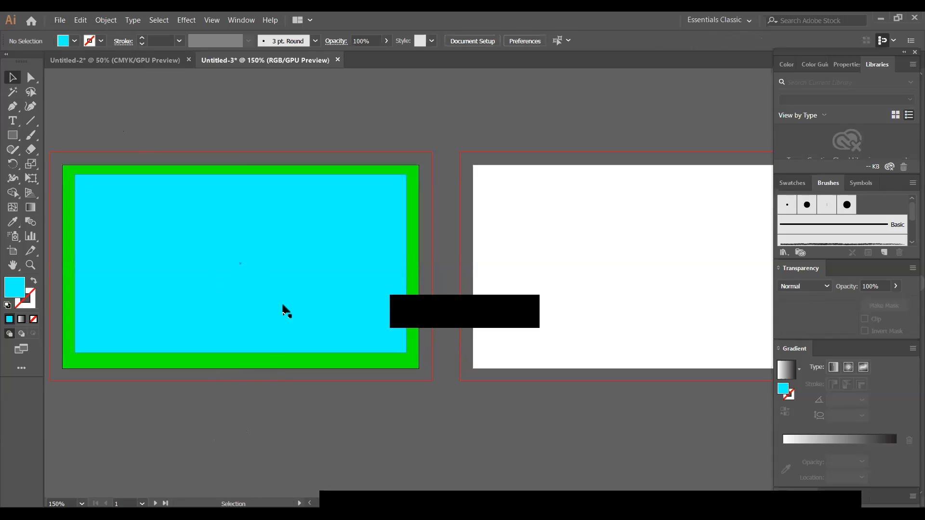
pyautogui.moveTo(254, 286)
pyautogui.mouseDown()
pyautogui.moveTo(254, 298)
pyautogui.moveTo(254, 287)
pyautogui.mouseUp()
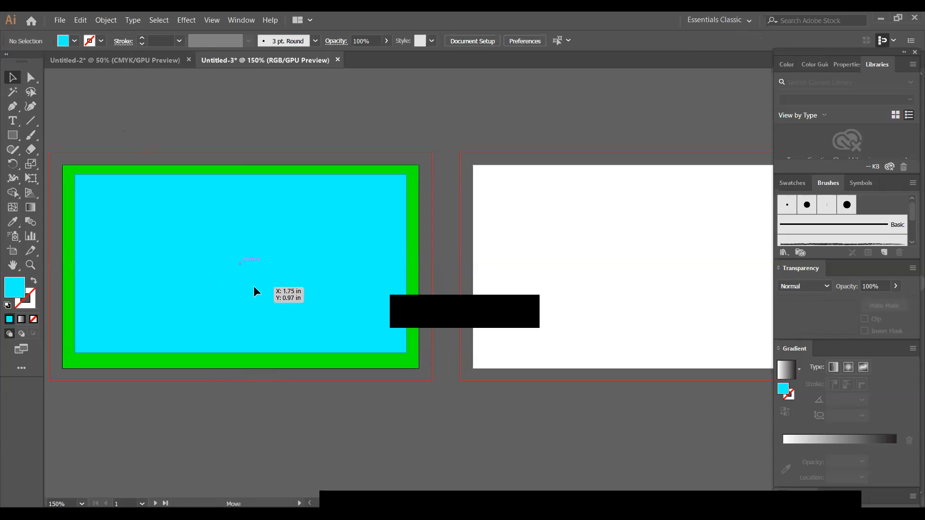
pyautogui.click(230, 403)
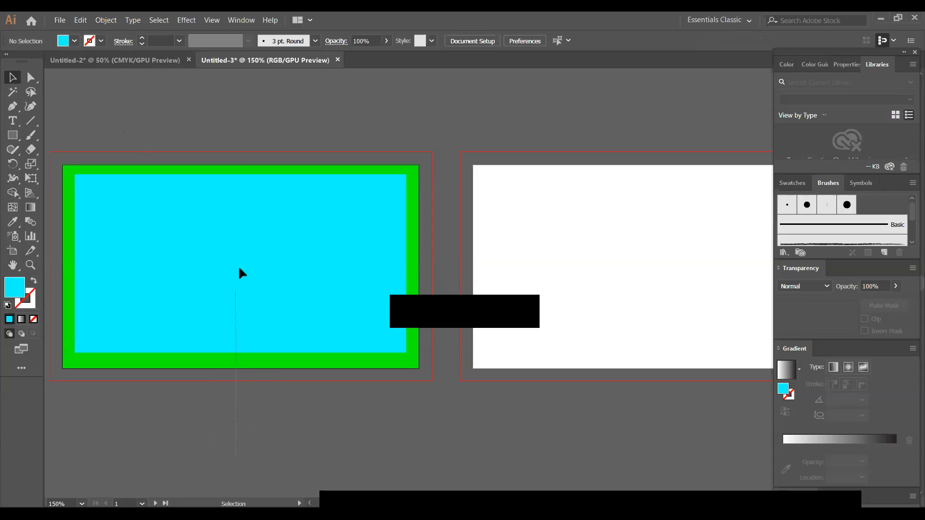
# Center the cyan rectangle horizontally and vertically on the green rectangle, and deselect everything.
pyautogui.click(241, 273)
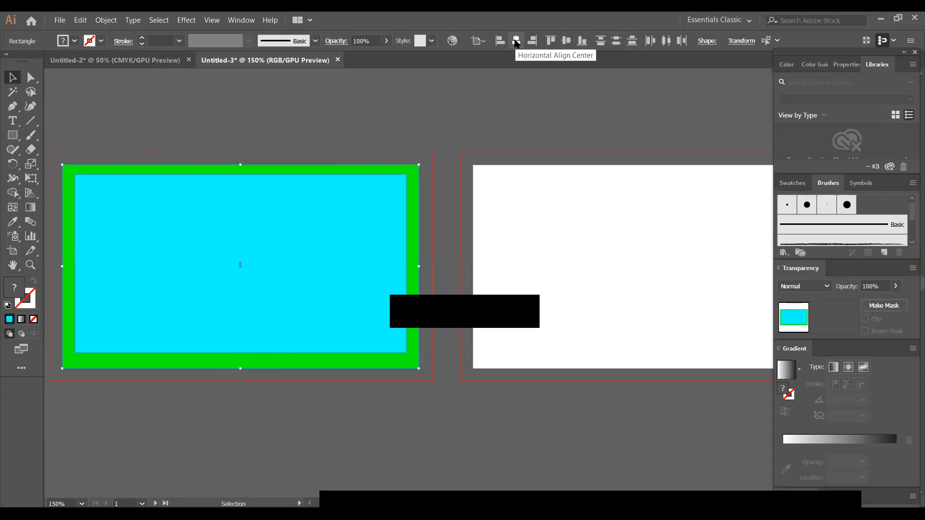
pyautogui.click(566, 42)
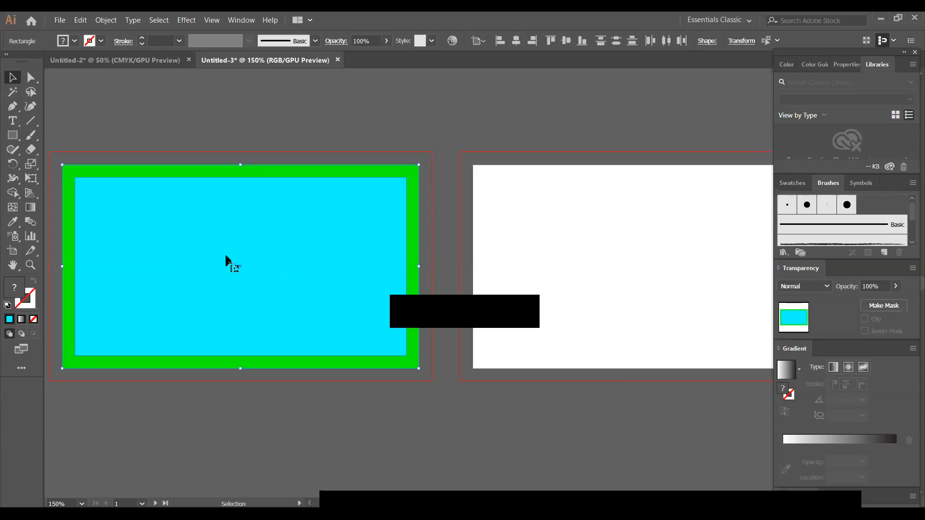
pyautogui.keyDown('shift'); pyautogui.click(336, 256); pyautogui.keyUp('shift')
pyautogui.click(307, 434)
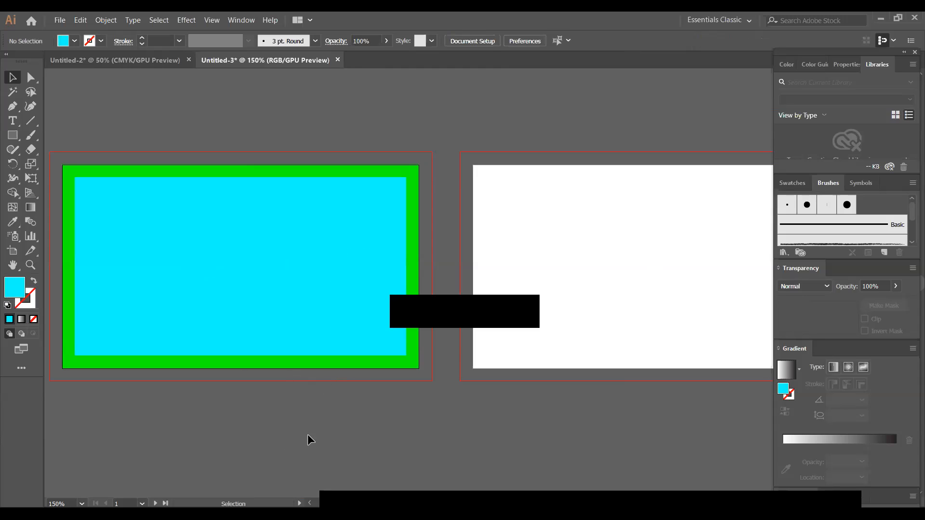
# Duplicate the green and cyan rectangles onto the second artboard, aligned with its edges, and clear the selection.
pyautogui.click(322, 231)
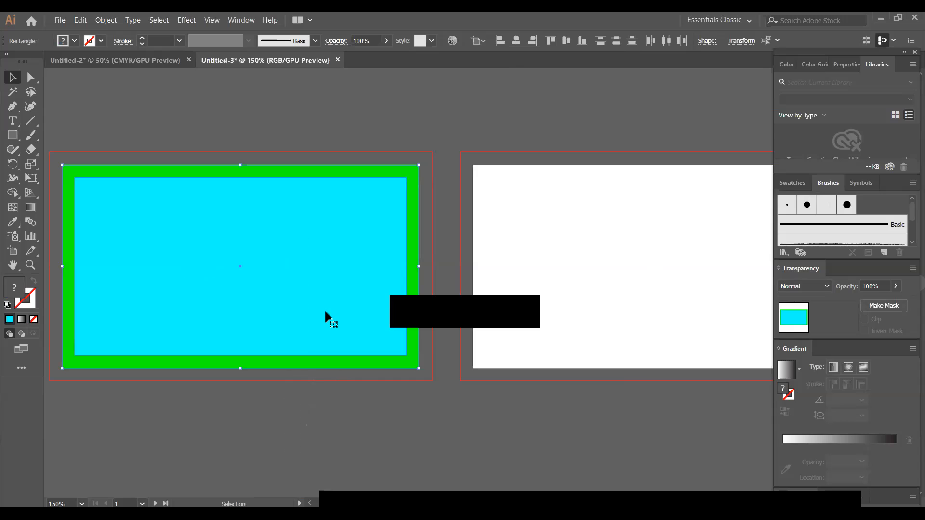
pyautogui.moveTo(325, 314); pyautogui.dragTo(736, 315)
pyautogui.click(585, 426)
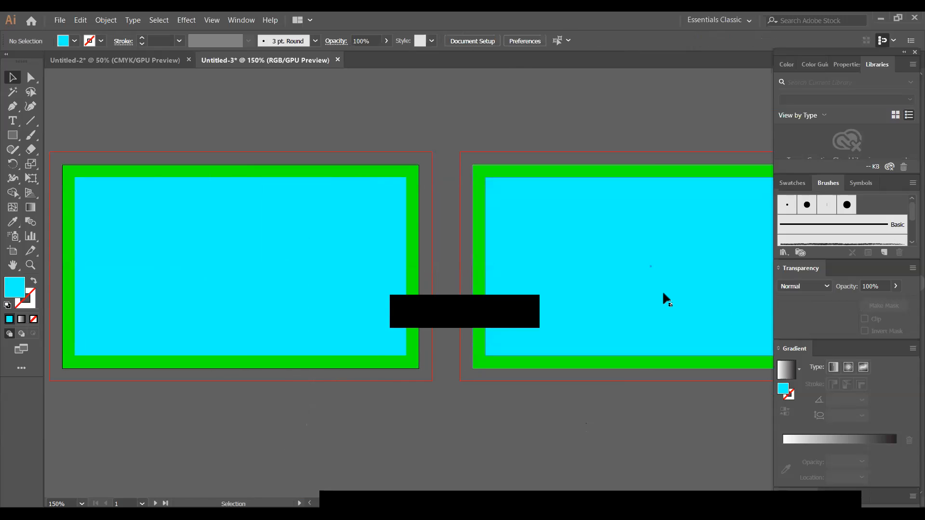
# Convert the cyan inner rectangles on both artboards into guides and deselect.
pyautogui.click(354, 273)
pyautogui.rightClick(354, 272)
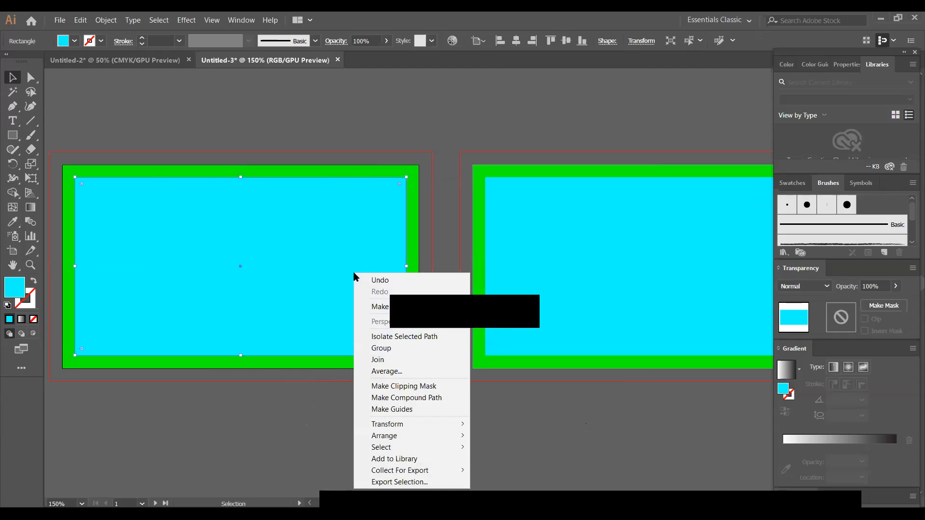
pyautogui.click(408, 410)
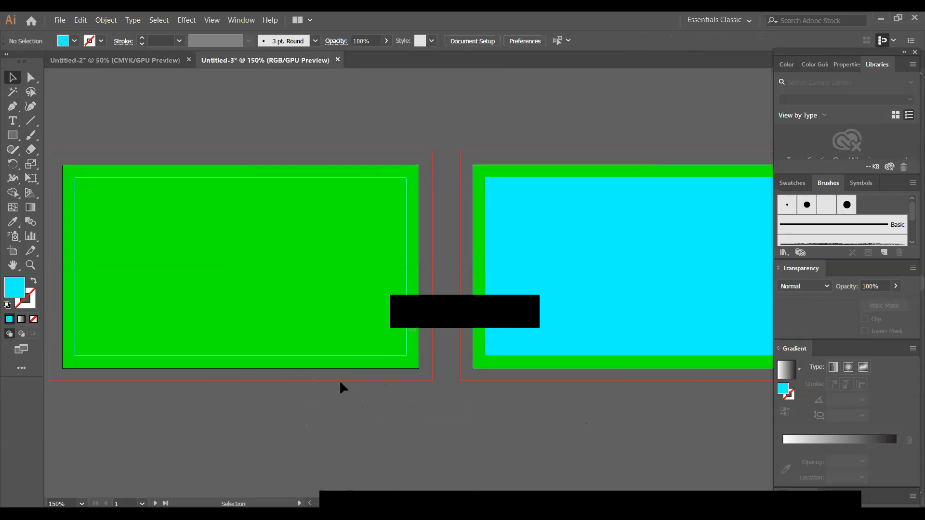
pyautogui.click(644, 273)
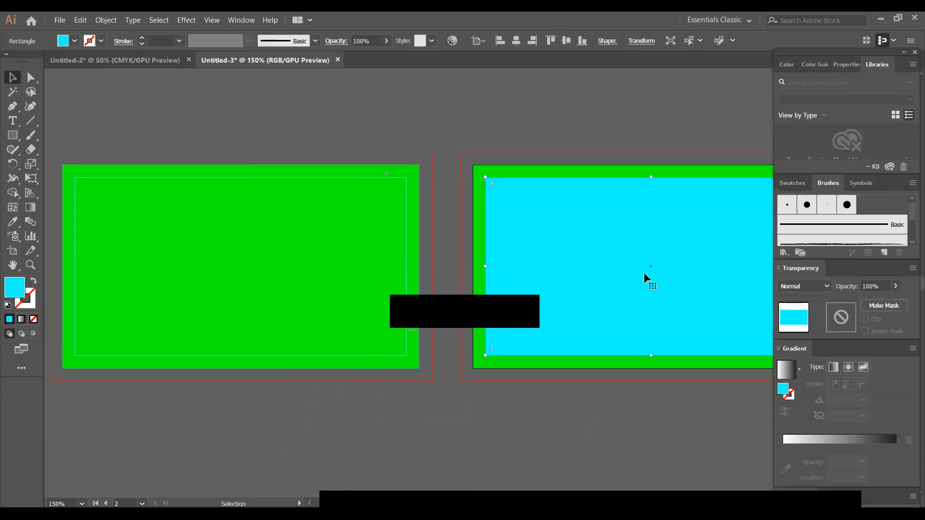
pyautogui.rightClick(644, 272)
pyautogui.click(697, 410)
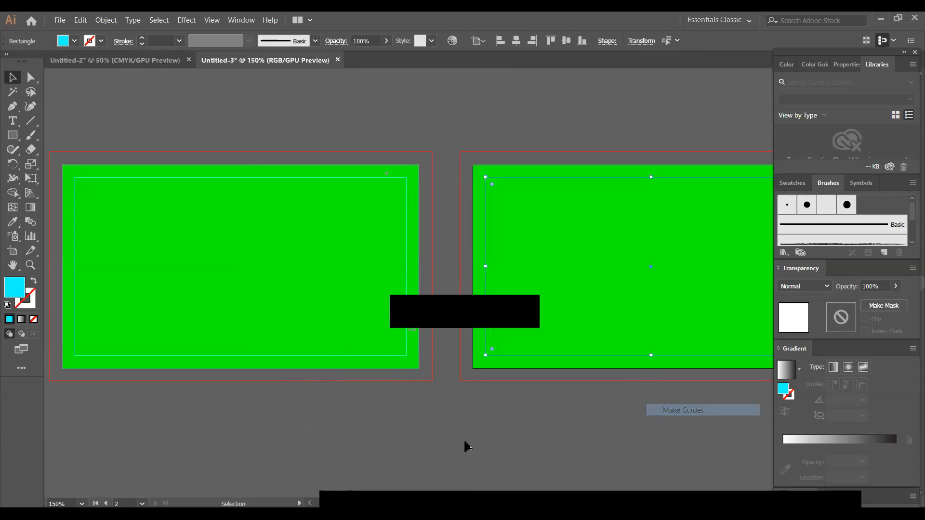
pyautogui.click(464, 442)
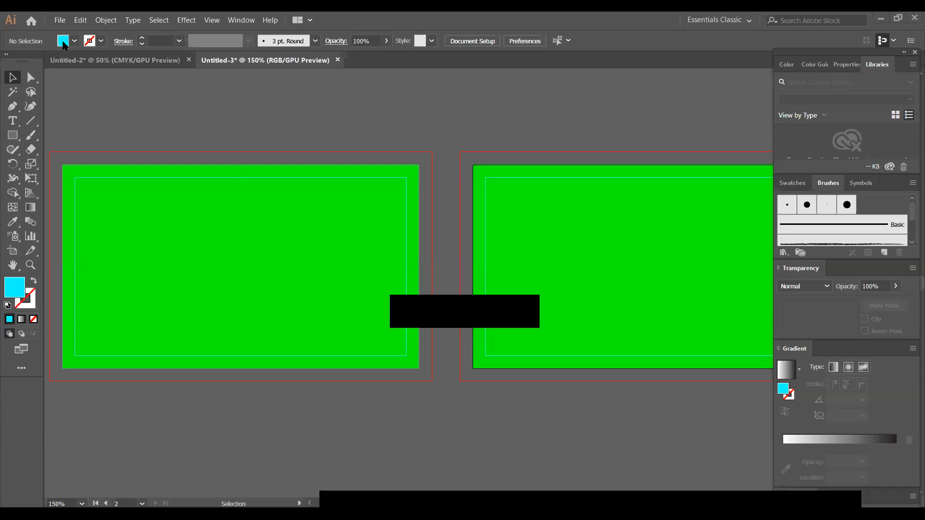
# Start a new document from the Print Letter preset with inches as the units.
pyautogui.click(61, 22)
pyautogui.click(71, 35)
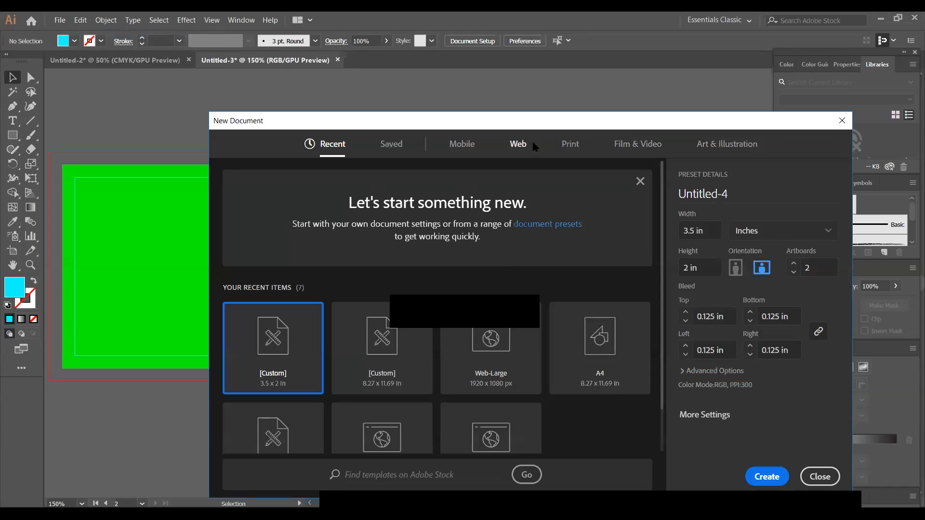
pyautogui.click(570, 144)
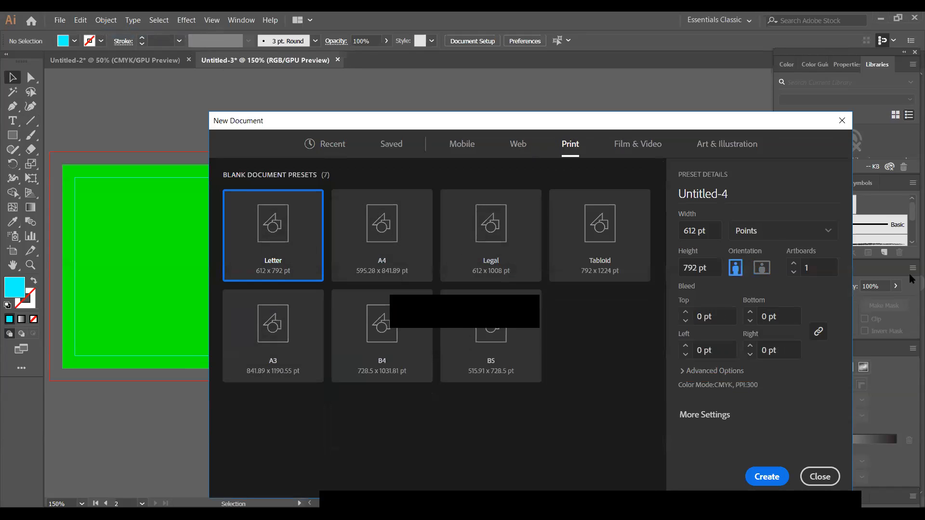
pyautogui.click(828, 234)
pyautogui.click(754, 292)
# Set the new document's width to 3.5 in and its height to 2 in.
pyautogui.click(694, 228)
pyautogui.click(694, 230)
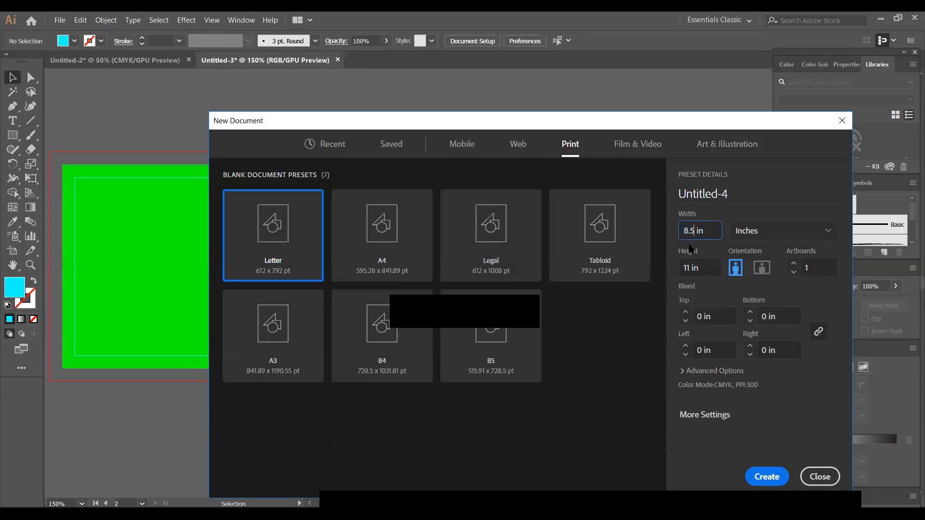
pyautogui.press('BackSpace')
pyautogui.press('BackSpace')
pyautogui.press('BackSpace')
pyautogui.write('3.5')
pyautogui.click(692, 268)
pyautogui.click(690, 268)
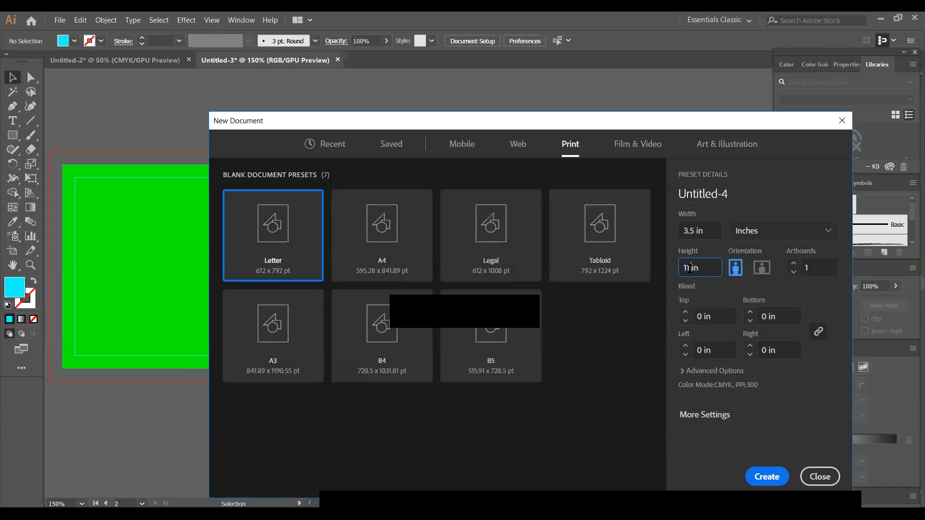
pyautogui.press('BackSpace')
pyautogui.write('2')
# Give the document two artboards and a 0.125 in bleed on all sides, and create it.
pyautogui.click(794, 264)
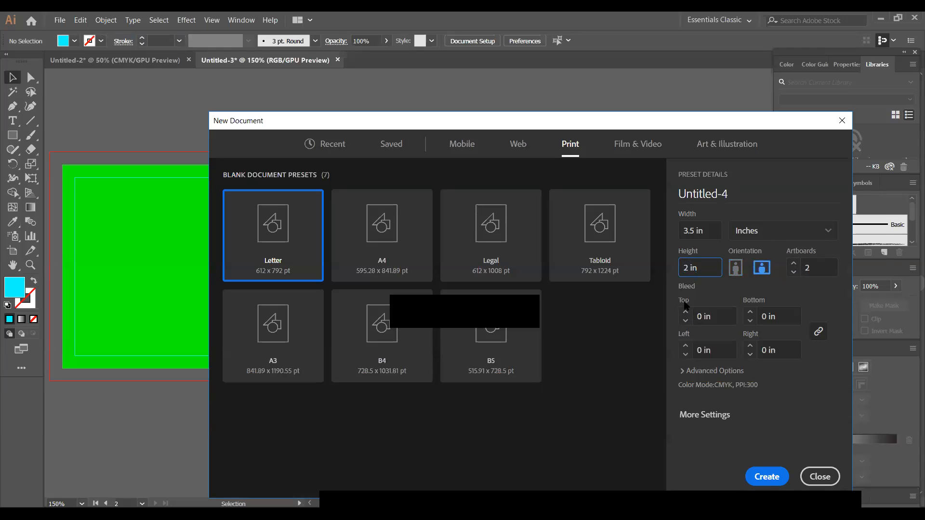
pyautogui.click(685, 312)
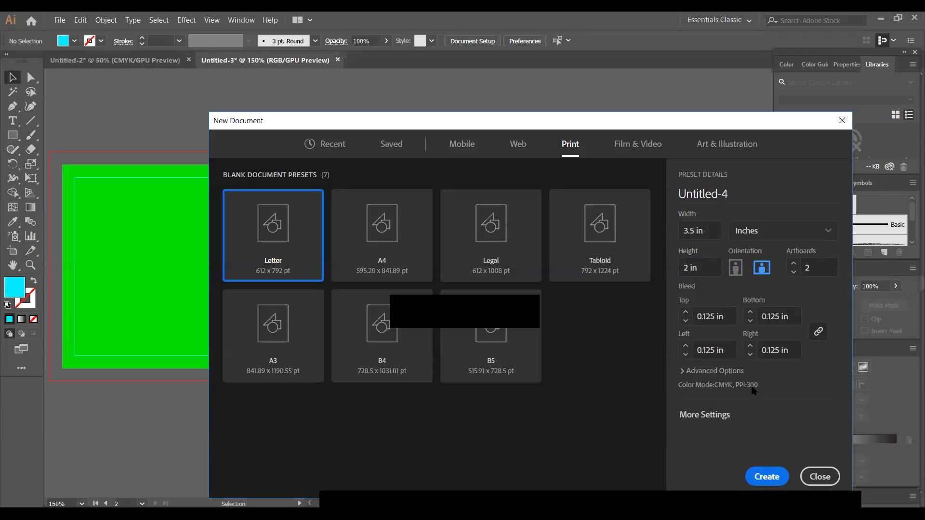
pyautogui.click(704, 415)
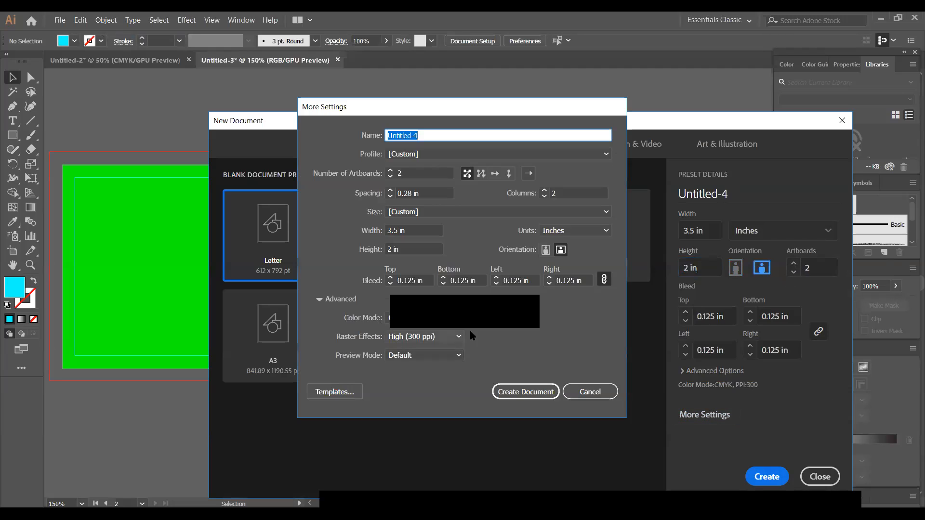
pyautogui.click(532, 391)
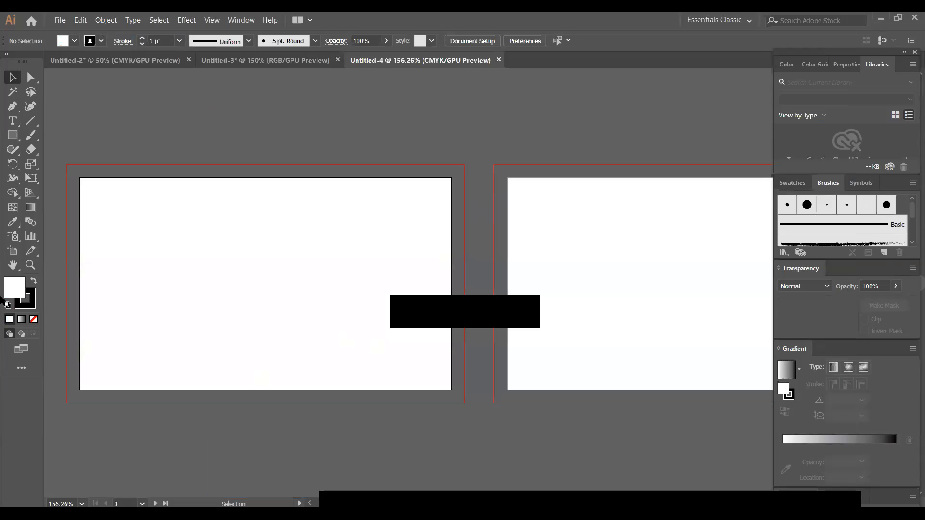
# Draw a 3.5 × 2 in rectangle that exactly covers the first artboard.
pyautogui.click(12, 265)
pyautogui.moveTo(514, 244)
pyautogui.mouseDown()
pyautogui.moveTo(496, 240)
pyautogui.moveTo(503, 235)
pyautogui.mouseUp()
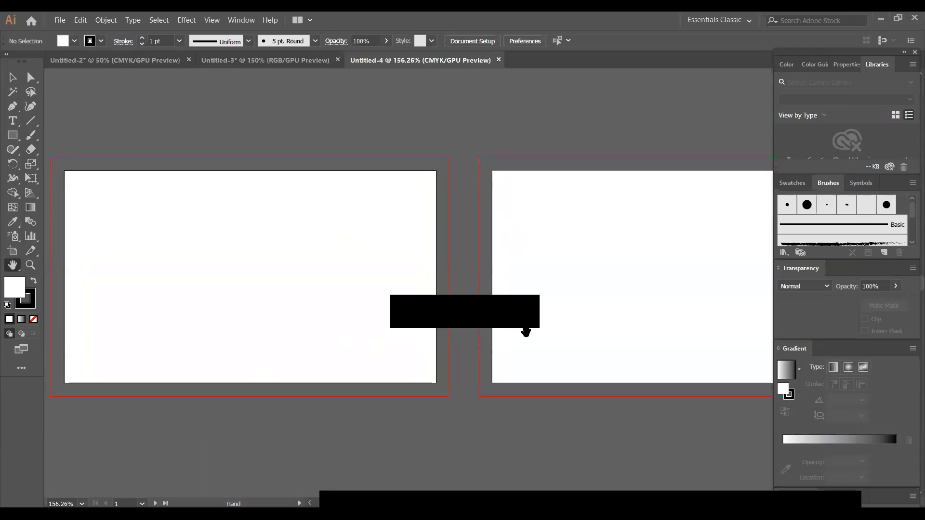
pyautogui.hotkey('ctrl', '1')
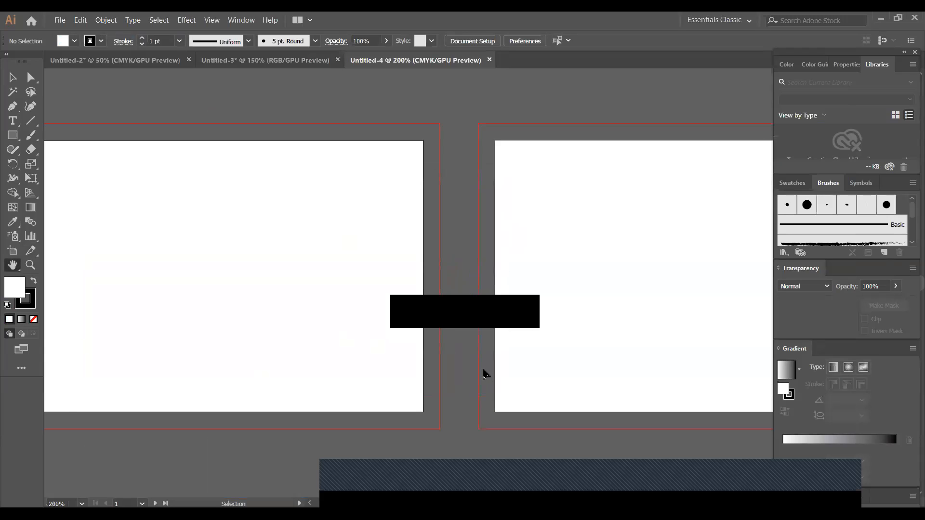
pyautogui.hotkey('ctrl', '=')
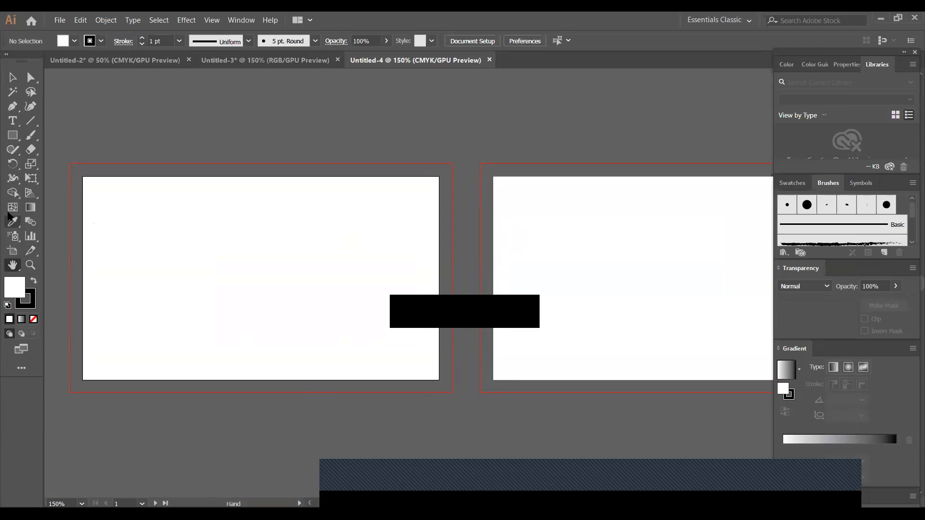
pyautogui.moveTo(573, 316); pyautogui.dragTo(564, 310)
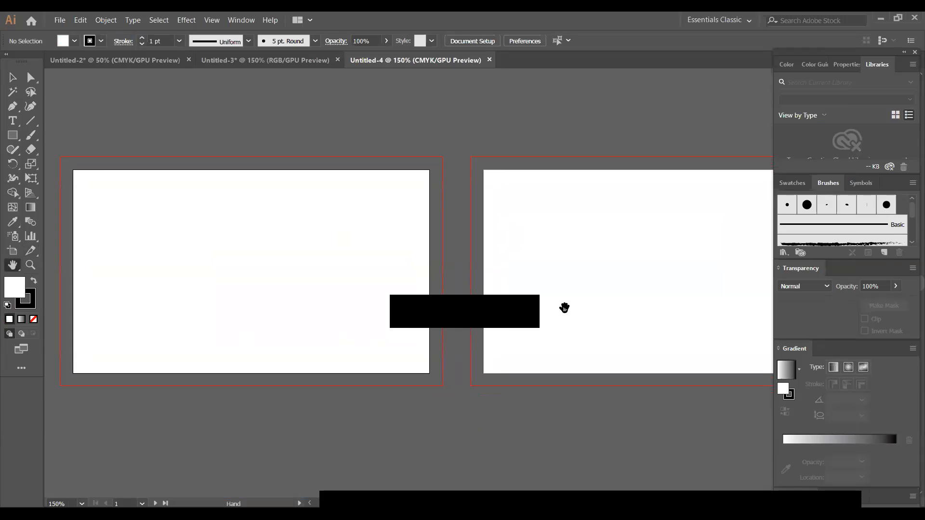
pyautogui.click(12, 135)
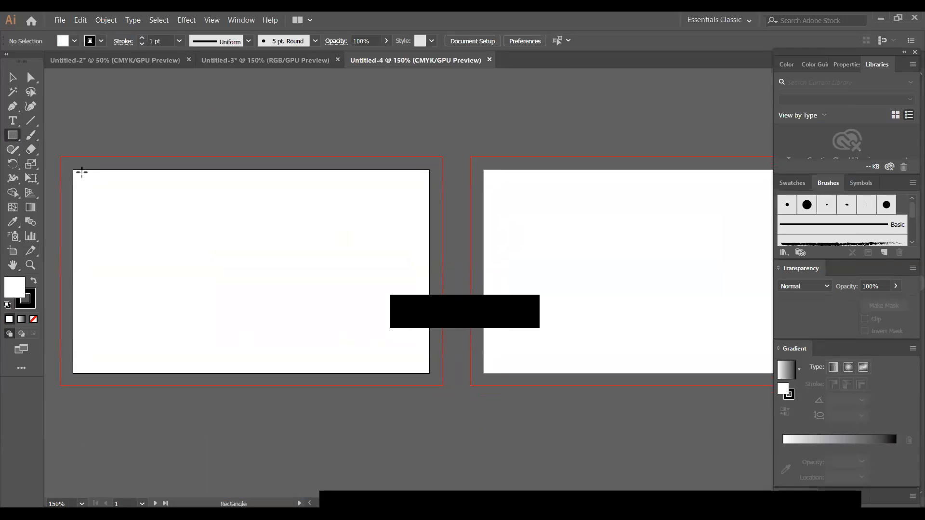
pyautogui.moveTo(73, 171); pyautogui.dragTo(273, 322)
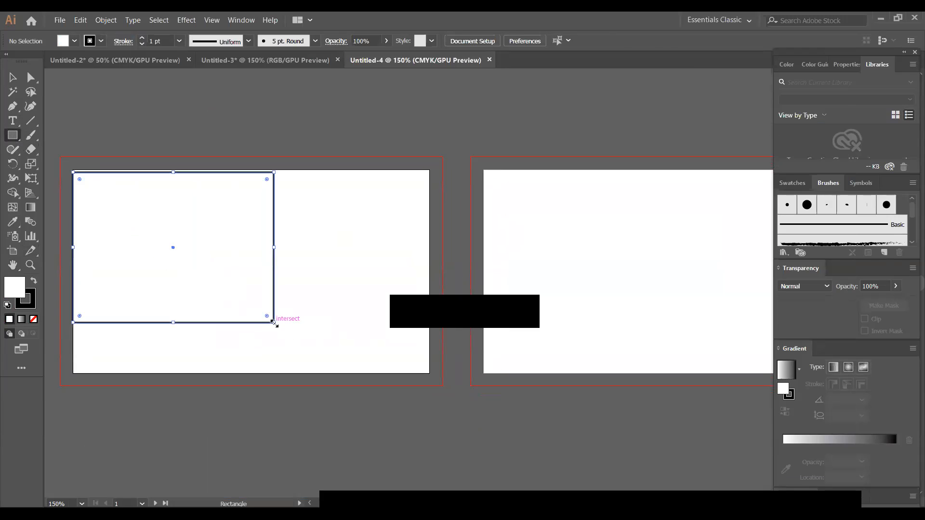
pyautogui.hotkey('ctrl', 'shift', 'a')
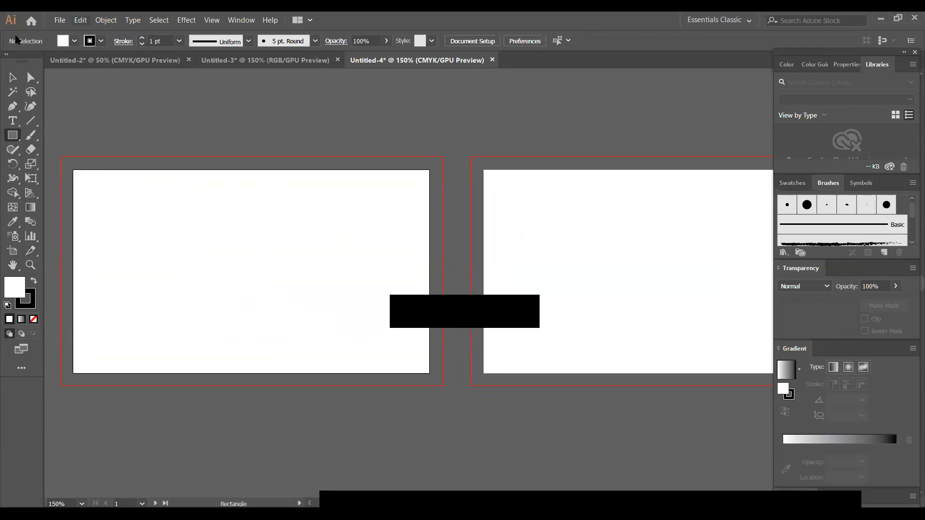
pyautogui.moveTo(73, 171); pyautogui.dragTo(430, 373)
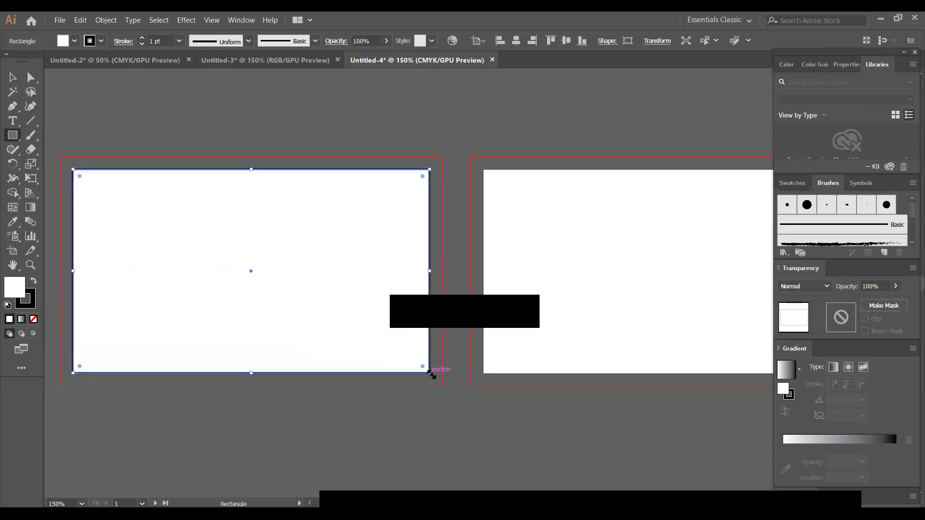
# Fill the artboard-sized rectangle with a teal green swatch and remove its stroke.
pyautogui.click(75, 41)
pyautogui.click(68, 70)
pyautogui.click(102, 39)
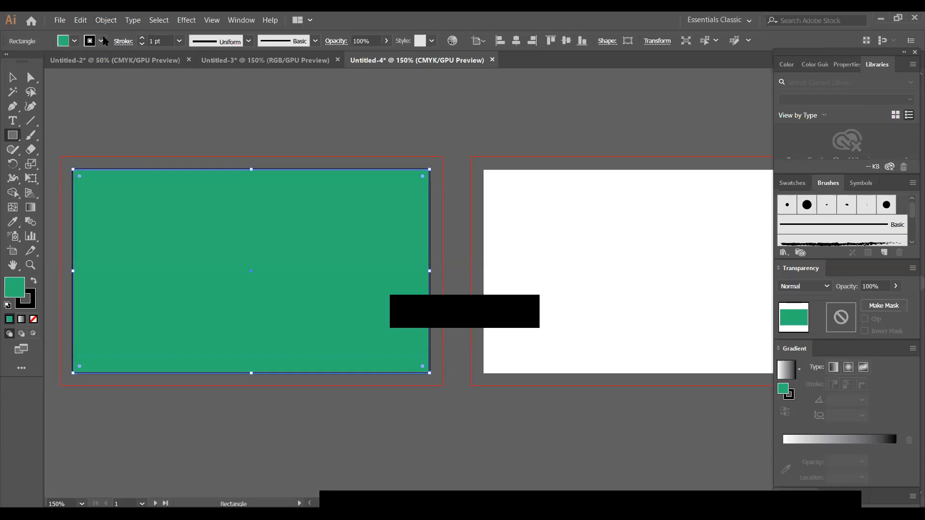
pyautogui.click(102, 41)
pyautogui.click(10, 62)
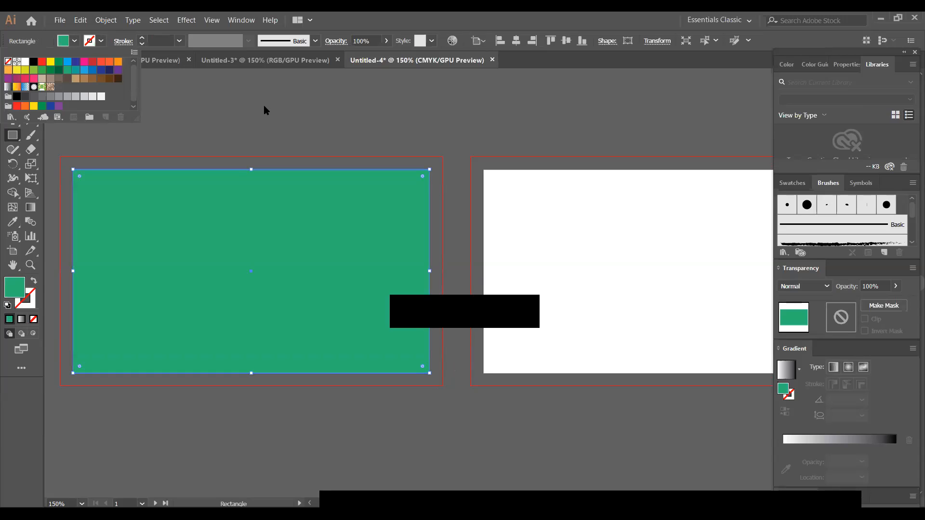
# Create a second rectangle measuring 3.25 in wide and 1.75 in high.
pyautogui.click(216, 236)
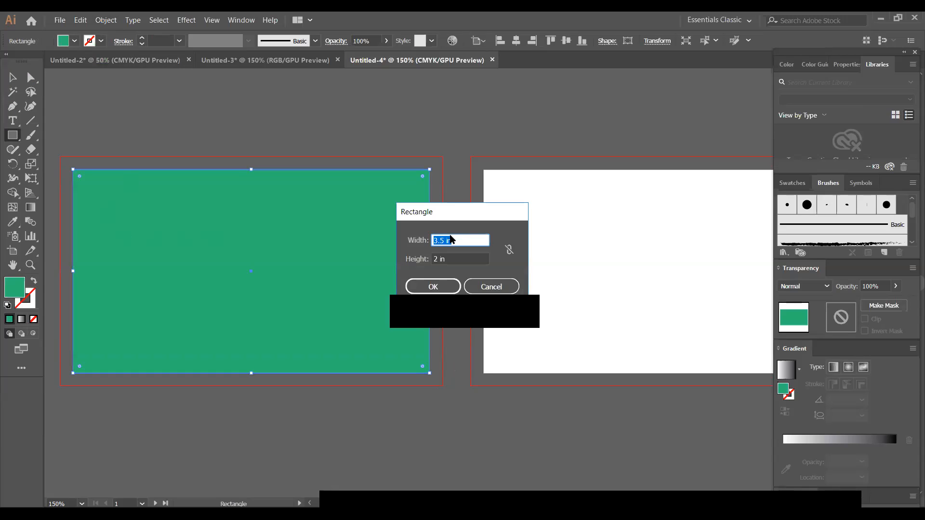
pyautogui.click(450, 240)
pyautogui.write('3')
pyautogui.click(436, 259)
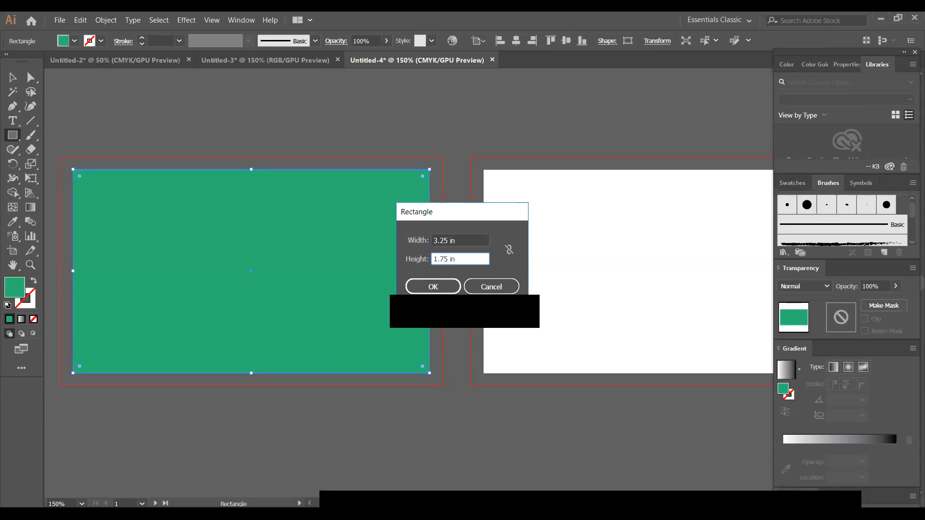
pyautogui.press('Return')
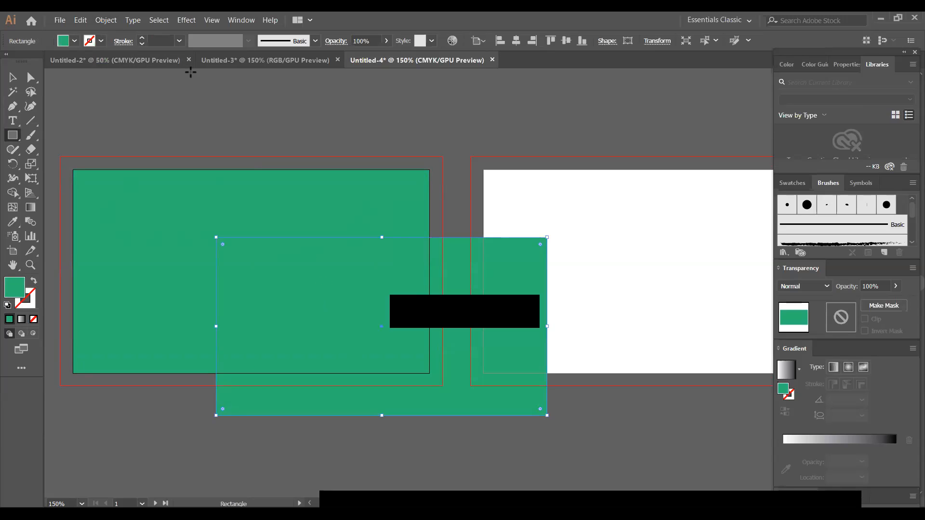
# Fill the 3.25 × 1.75 in rectangle with a light blue swatch.
pyautogui.click(76, 41)
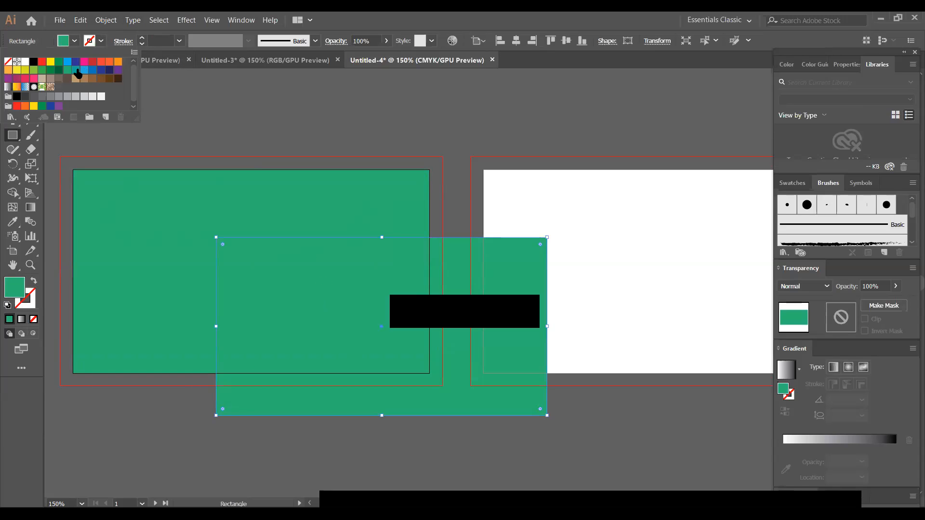
pyautogui.click(85, 70)
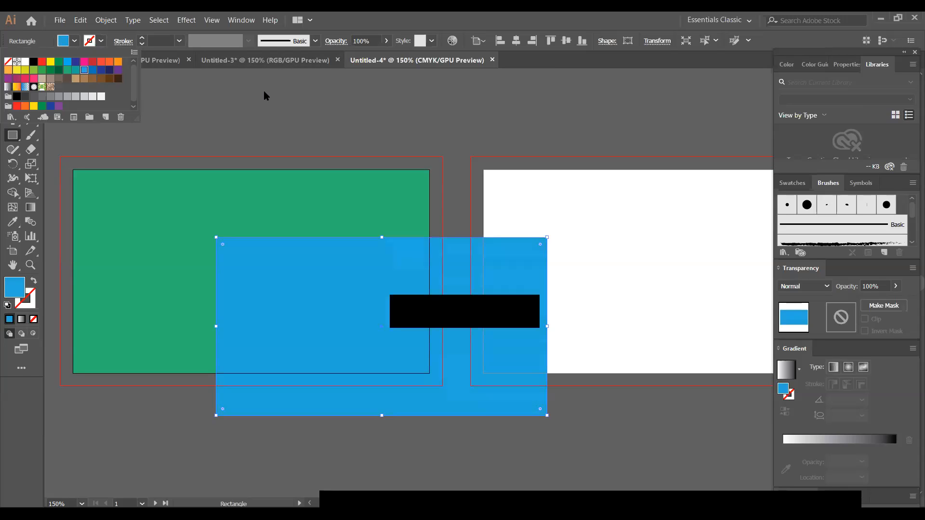
pyautogui.press('Escape')
# Centre the blue rectangle over the green one on the first artboard and duplicate both rectangles onto the second artboard.
pyautogui.press('v')
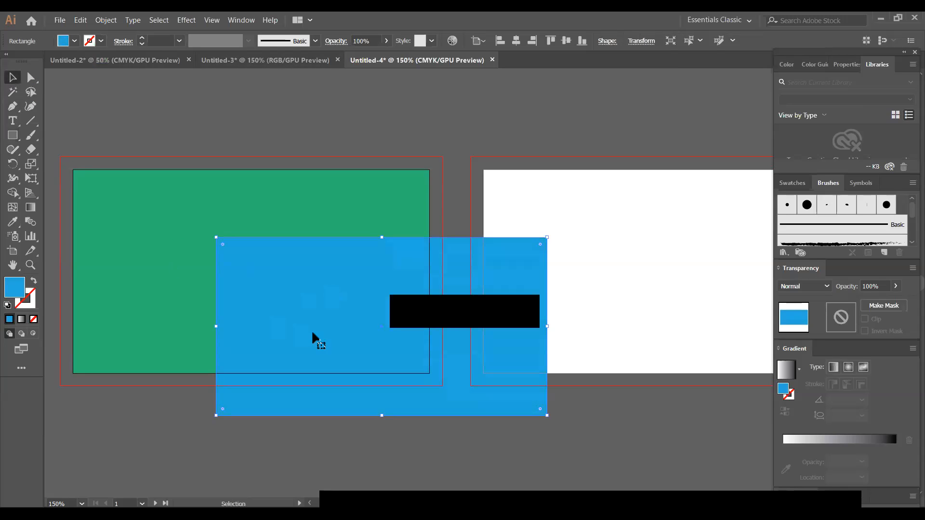
pyautogui.moveTo(361, 340); pyautogui.dragTo(231, 282)
pyautogui.hotkey('ctrl', 'a')
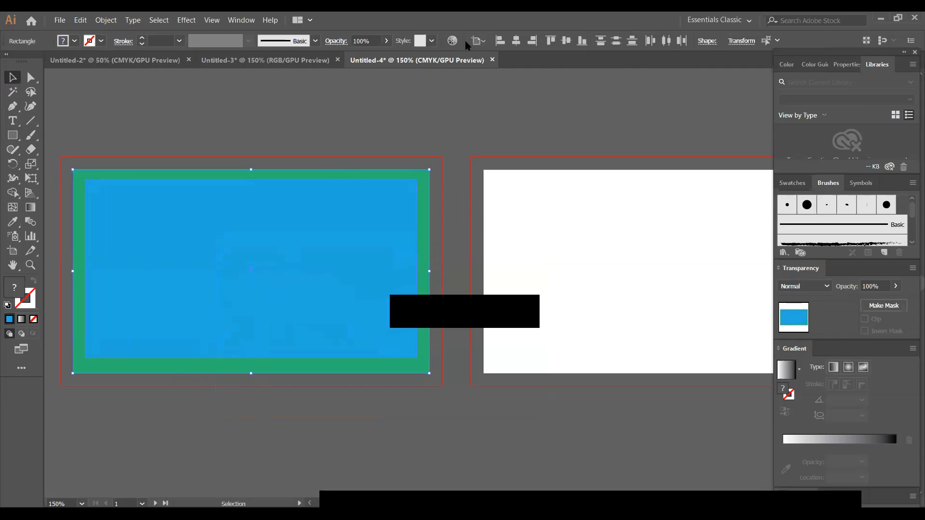
pyautogui.click(565, 41)
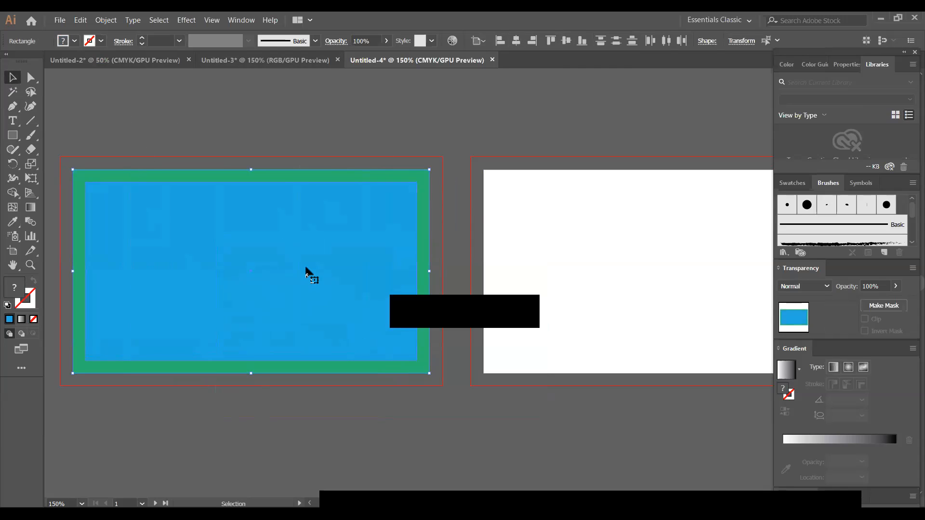
pyautogui.moveTo(311, 272); pyautogui.dragTo(718, 272)
pyautogui.click(559, 415)
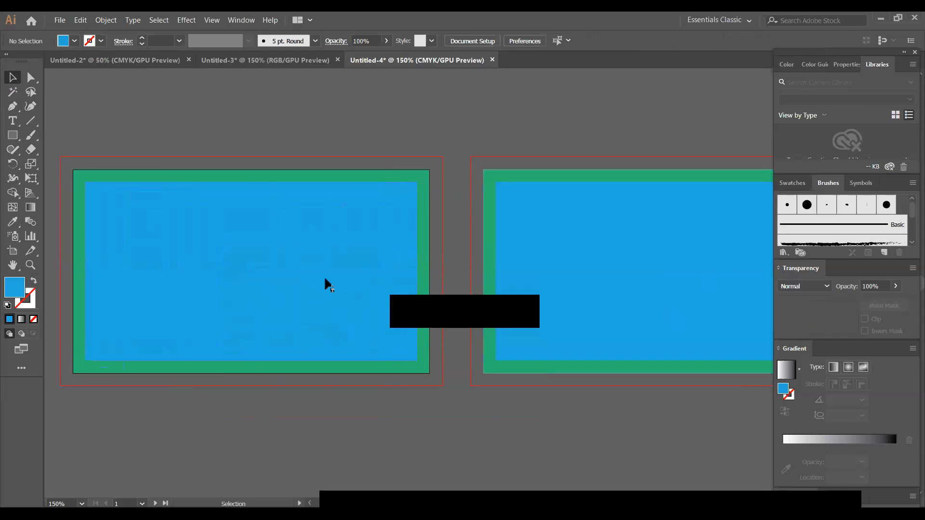
# Convert the blue inner rectangles on both artboards into guides.
pyautogui.click(395, 206)
pyautogui.rightClick(392, 210)
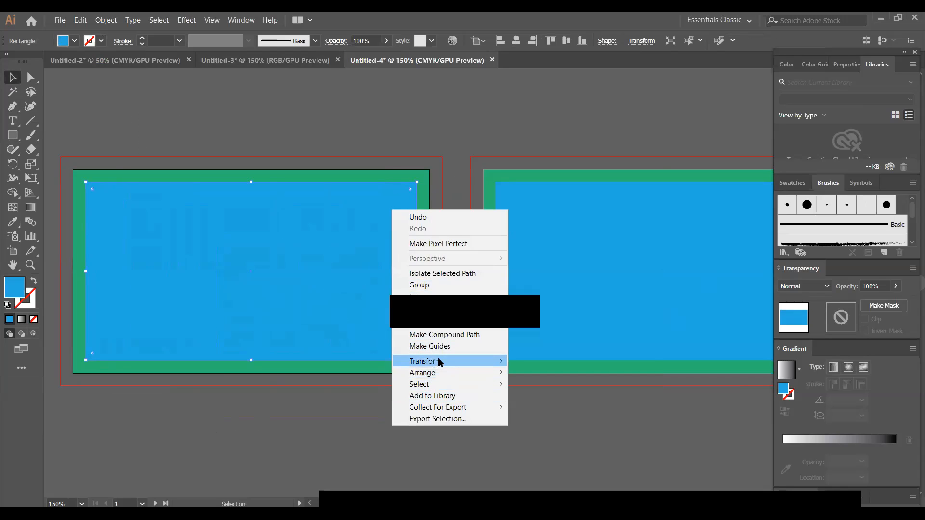
pyautogui.click(461, 347)
pyautogui.rightClick(580, 202)
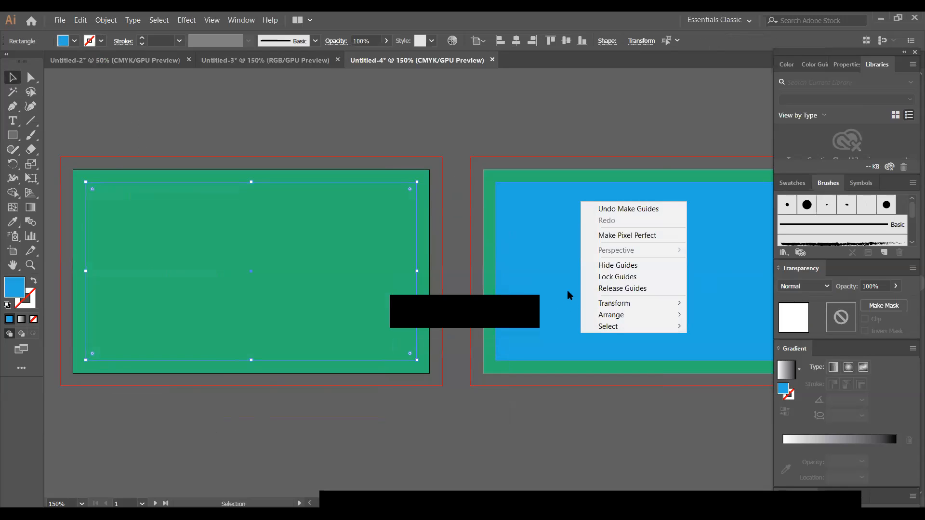
pyautogui.rightClick(490, 214)
pyautogui.click(521, 202)
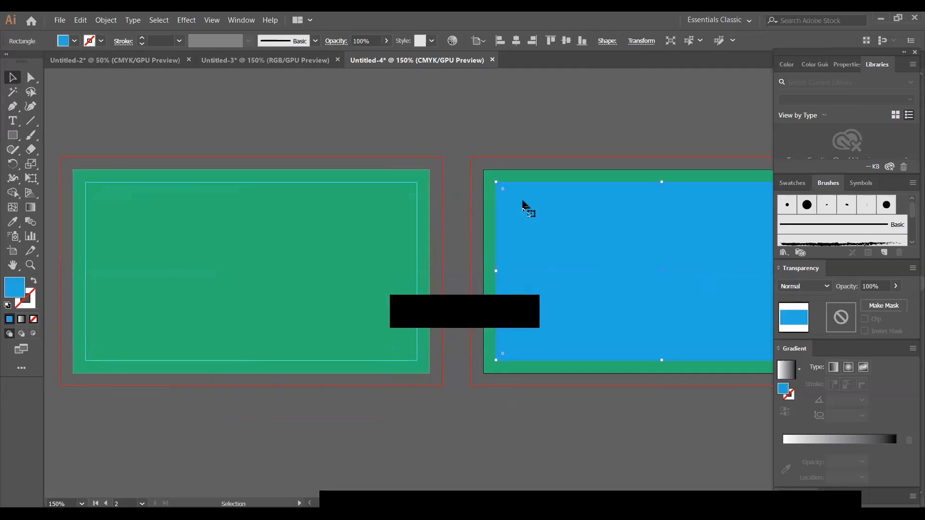
pyautogui.rightClick(523, 202)
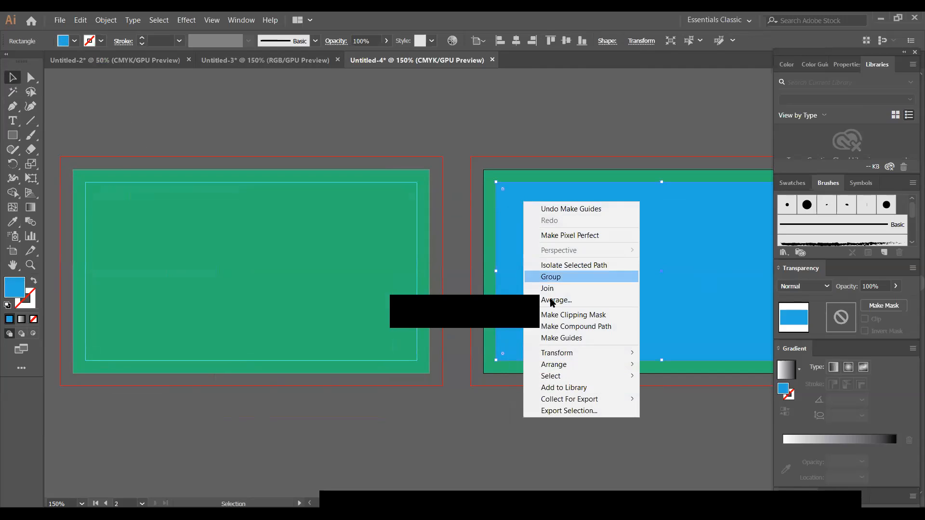
pyautogui.click(567, 340)
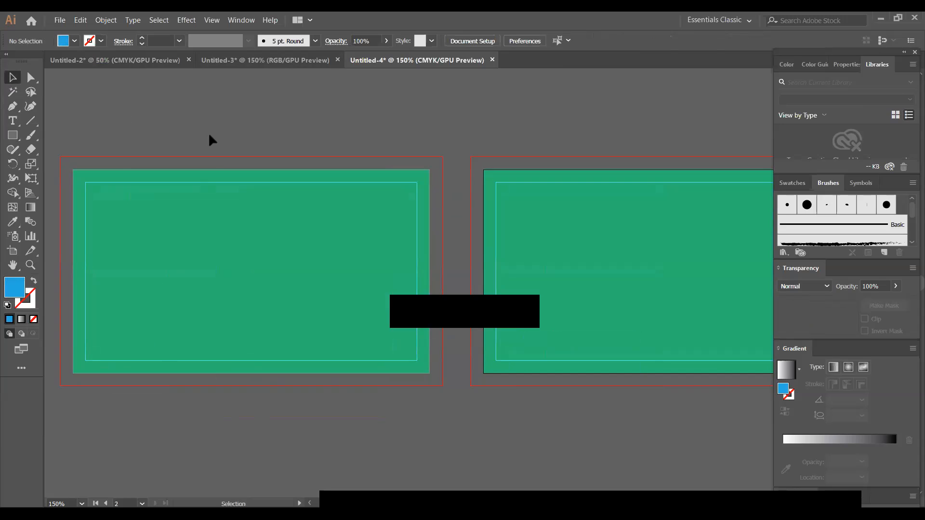
# Draw a 3.75 × 2.25 in blue rectangle that covers the first artboard out to its bleed lines.
pyautogui.click(12, 136)
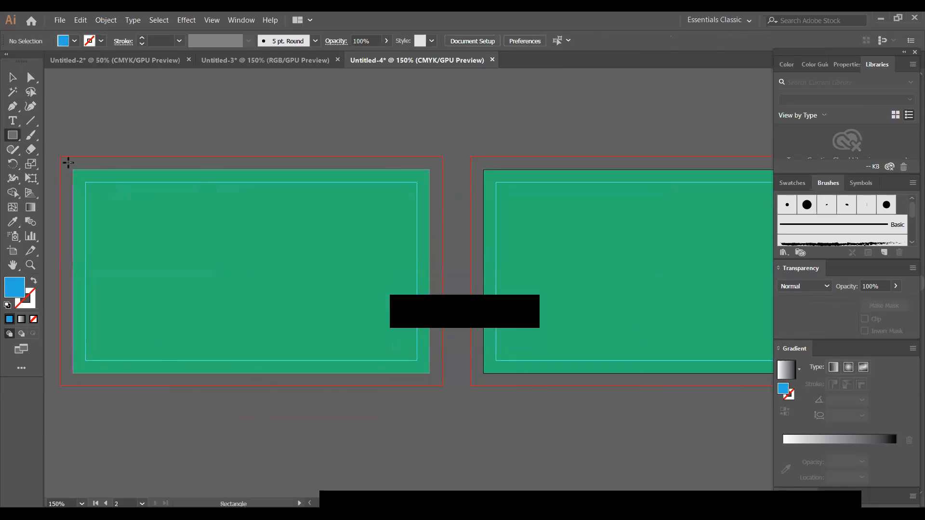
pyautogui.moveTo(61, 160); pyautogui.dragTo(184, 265)
pyautogui.hotkey('ctrl', 'z')
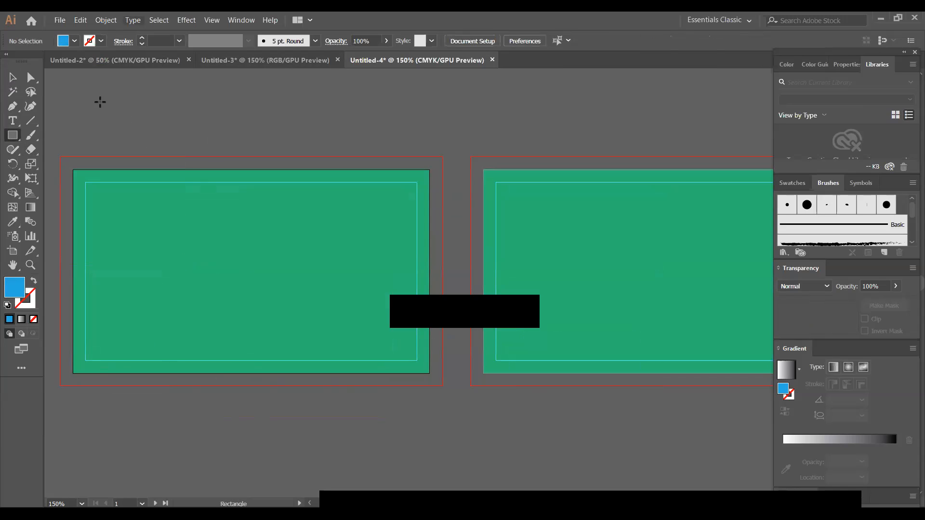
pyautogui.moveTo(58, 157)
pyautogui.mouseDown()
pyautogui.moveTo(97, 197)
pyautogui.moveTo(252, 295)
pyautogui.moveTo(403, 350)
pyautogui.moveTo(432, 386)
pyautogui.moveTo(443, 386)
pyautogui.mouseUp()
# Send the first artboard's blue bleed rectangle to the back, behind the green rectangle.
pyautogui.rightClick(119, 206)
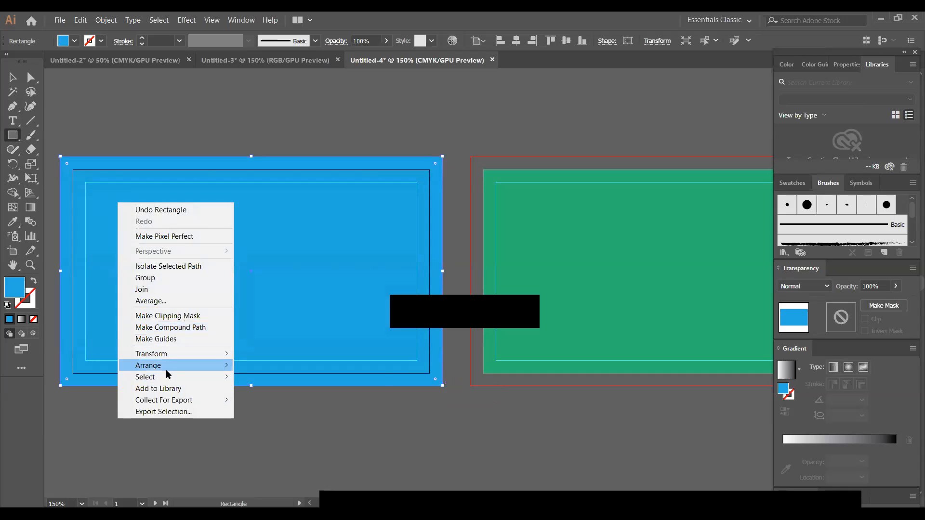
pyautogui.moveTo(153, 367)
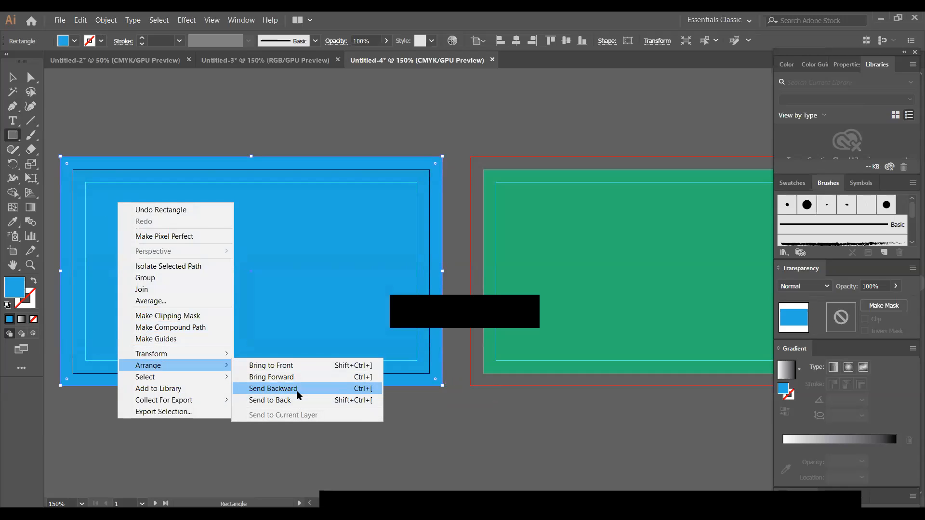
pyautogui.click(297, 391)
pyautogui.rightClick(177, 235)
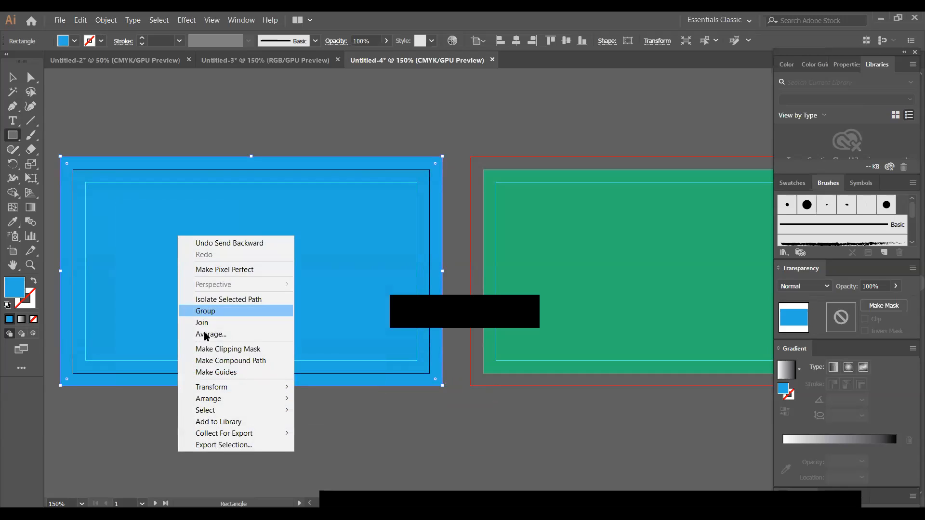
pyautogui.moveTo(204, 400)
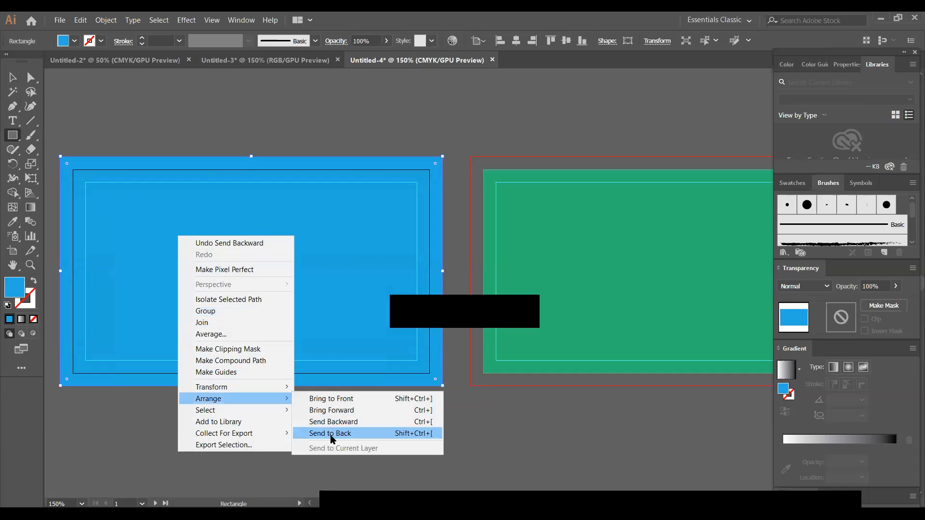
pyautogui.click(298, 433)
pyautogui.click(301, 432)
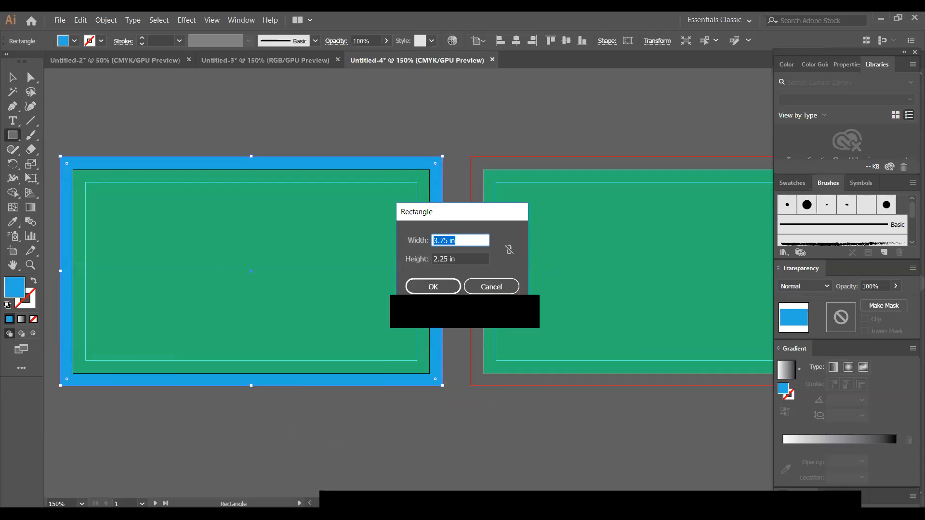
pyautogui.click(491, 286)
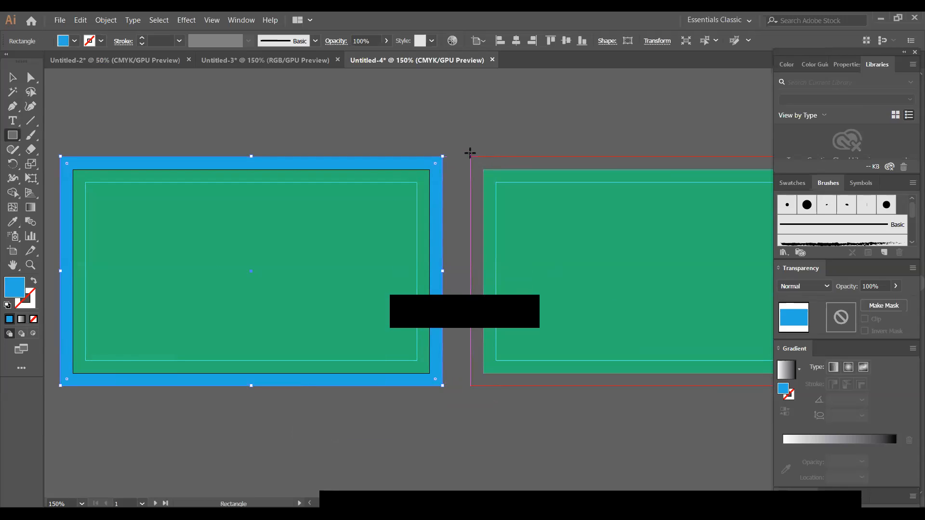
# Hide the docked panels covering the second artboard and draw a 3.75 × 2.25 in blue rectangle out to its bleed lines.
pyautogui.moveTo(469, 156); pyautogui.dragTo(477, 228)
pyautogui.hotkey('ctrl', 'z')
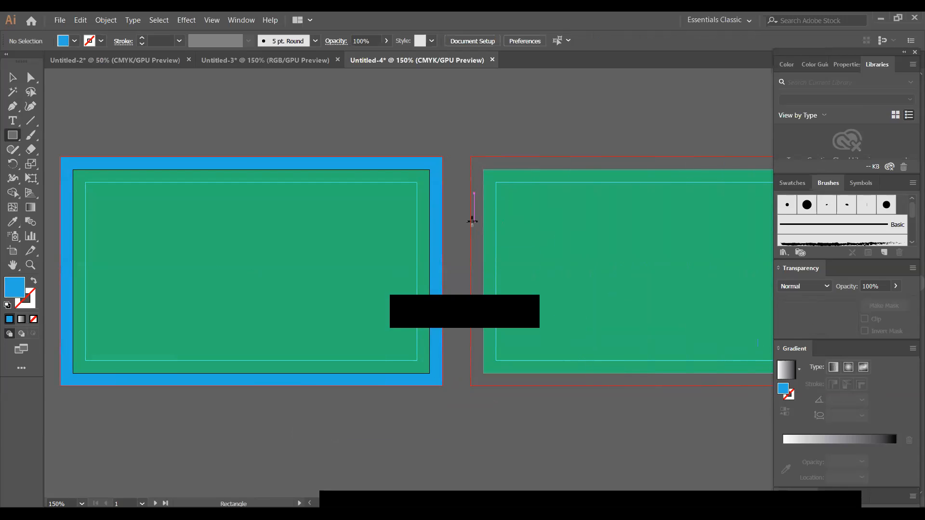
pyautogui.click(912, 51)
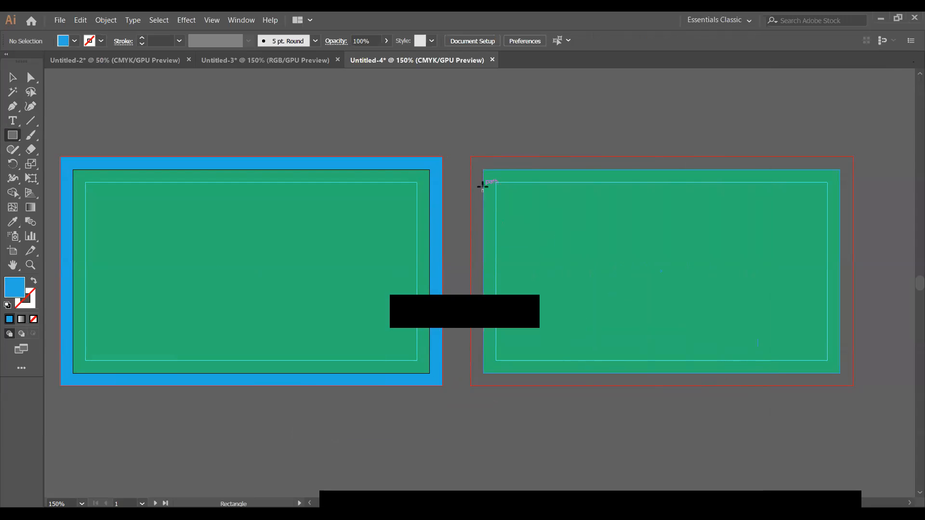
pyautogui.moveTo(471, 156); pyautogui.dragTo(850, 385)
# Send the second artboard's blue bleed rectangle to the back and deselect everything.
pyautogui.rightClick(656, 246)
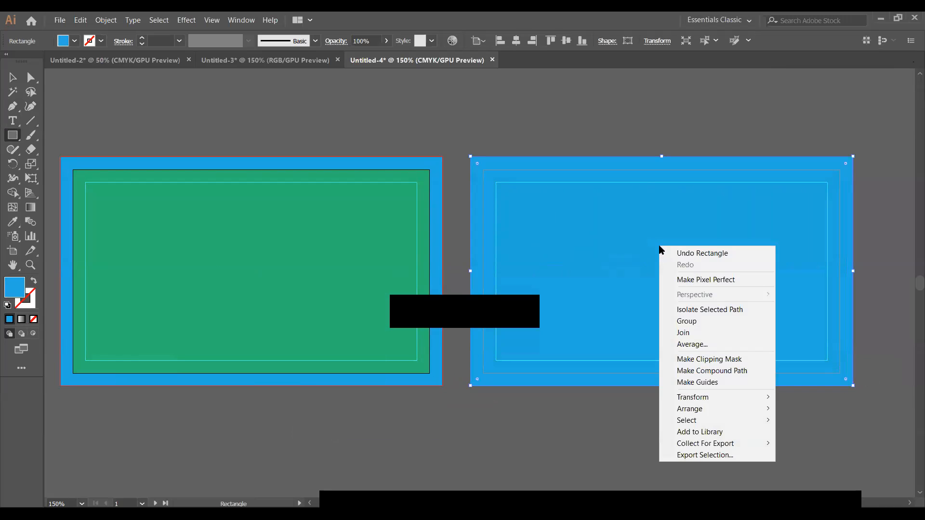
pyautogui.moveTo(694, 409)
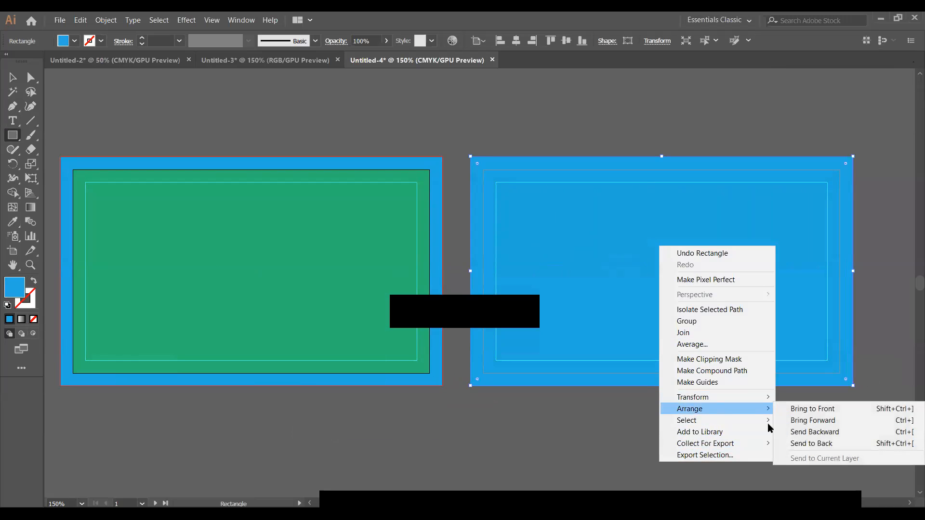
pyautogui.click(811, 443)
pyautogui.click(467, 291)
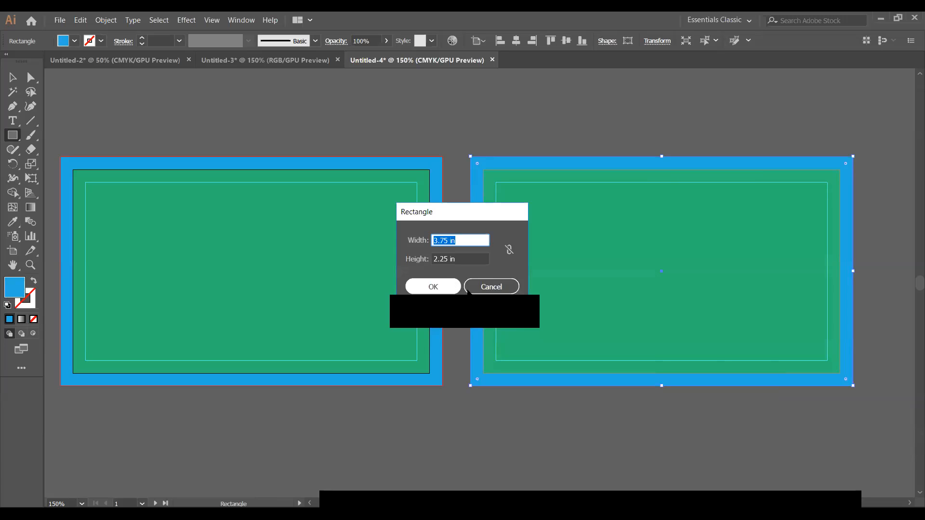
pyautogui.click(503, 285)
pyautogui.press('v')
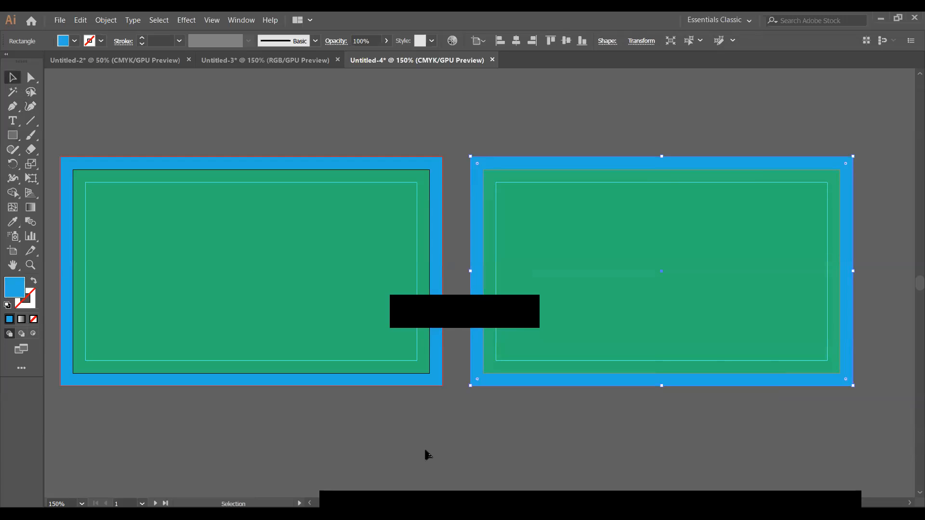
pyautogui.click(425, 454)
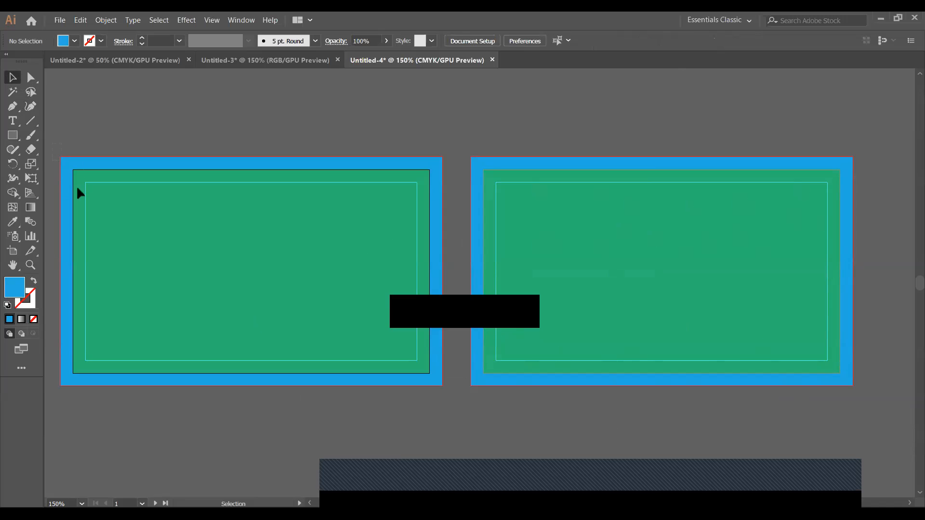
# Split the overlapping rectangles of the left business card with the Pathfinder Divide operation.
pyautogui.moveTo(446, 406); pyautogui.dragTo(376, 371)
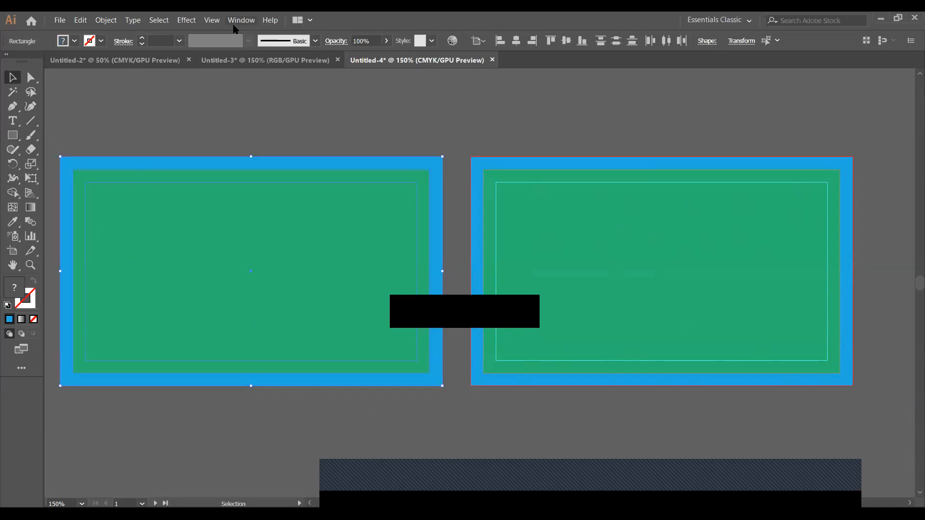
pyautogui.click(240, 20)
pyautogui.click(304, 390)
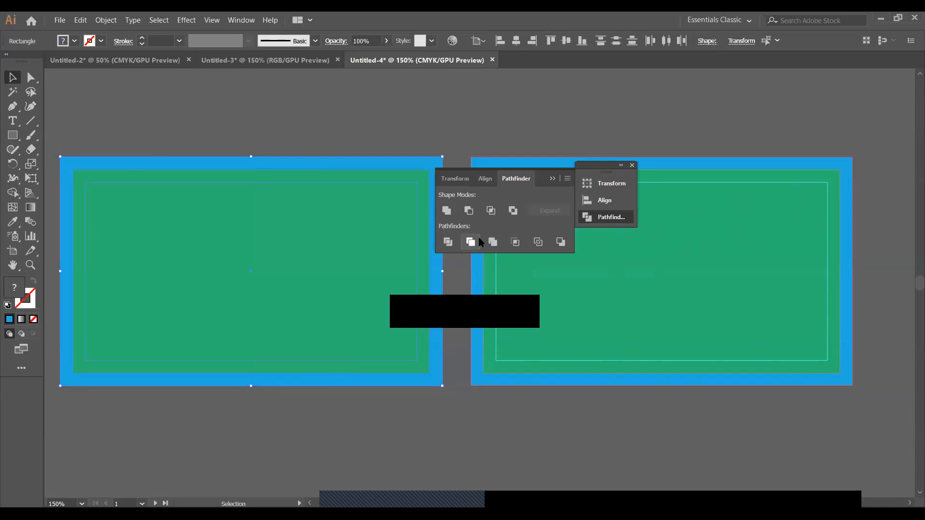
pyautogui.click(448, 242)
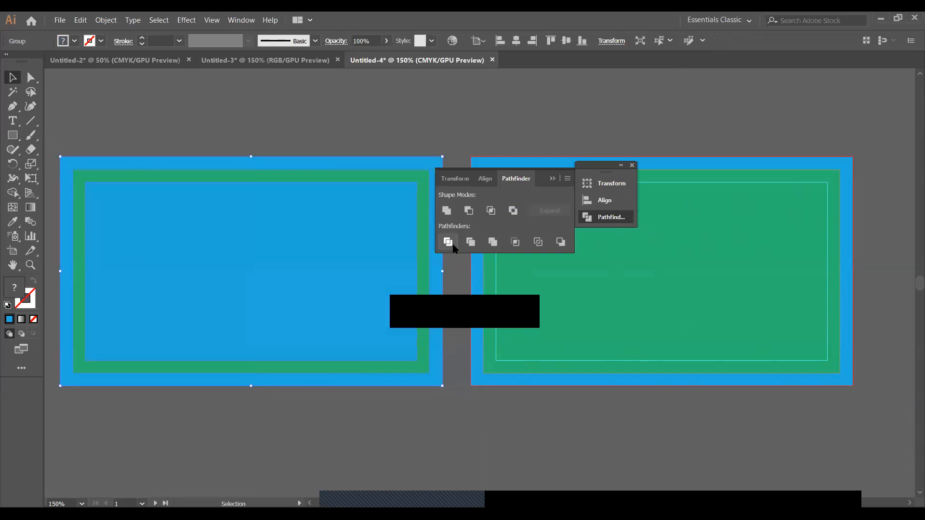
pyautogui.click(378, 449)
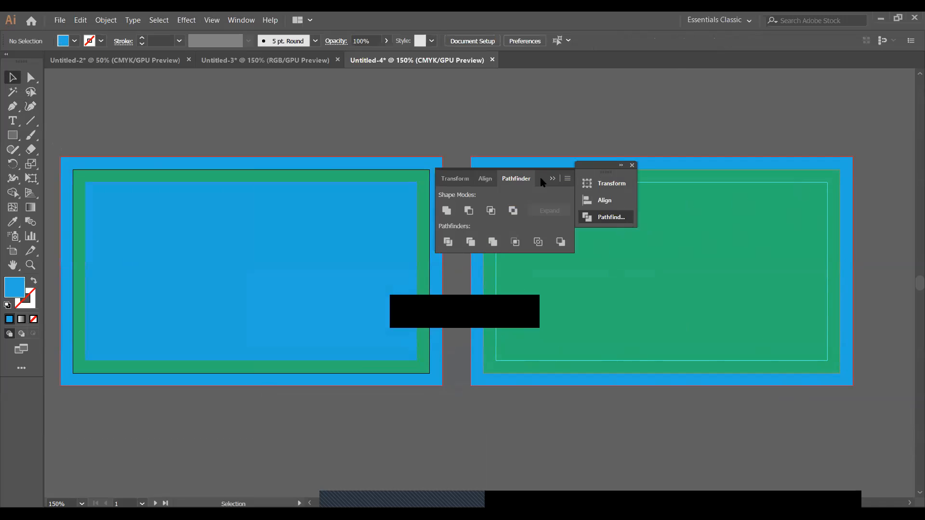
pyautogui.click(553, 179)
# Ungroup the divided shapes of the left business card and deselect them.
pyautogui.rightClick(327, 256)
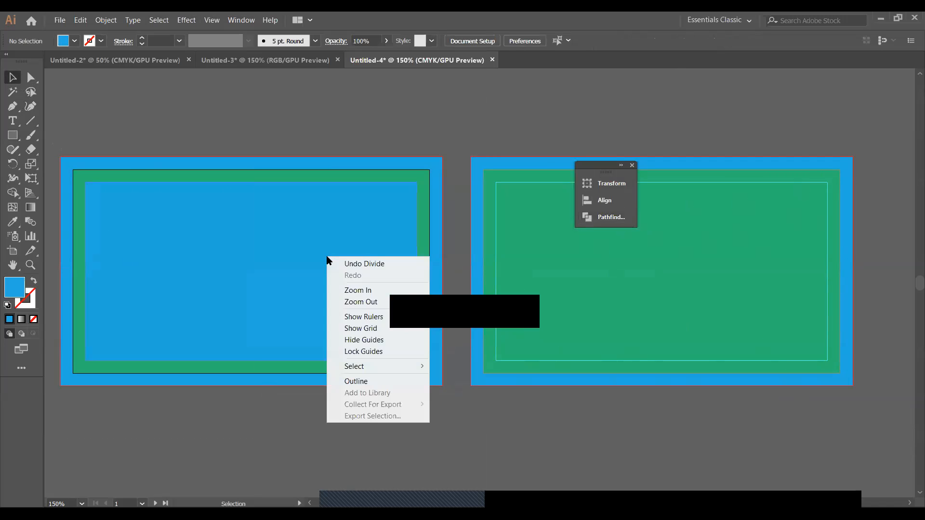
pyautogui.click(192, 464)
pyautogui.click(217, 236)
pyautogui.rightClick(248, 311)
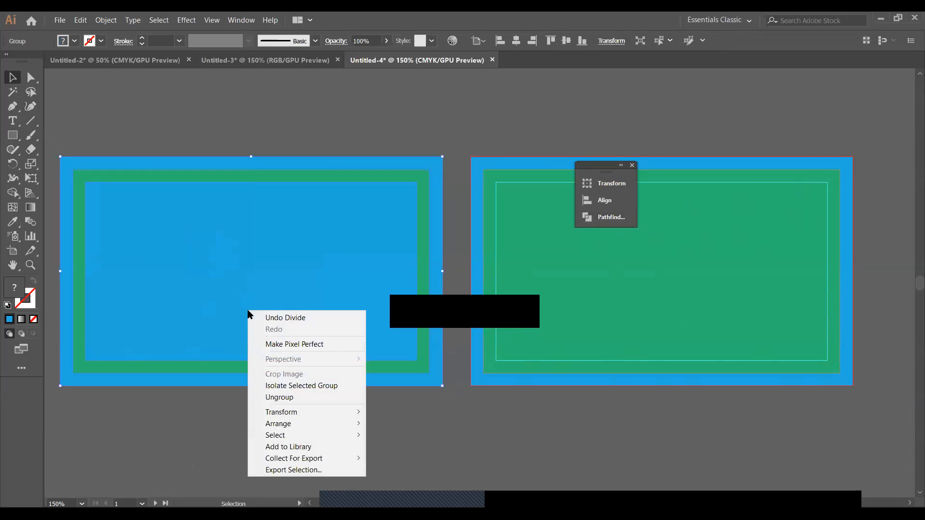
pyautogui.click(279, 397)
pyautogui.click(312, 419)
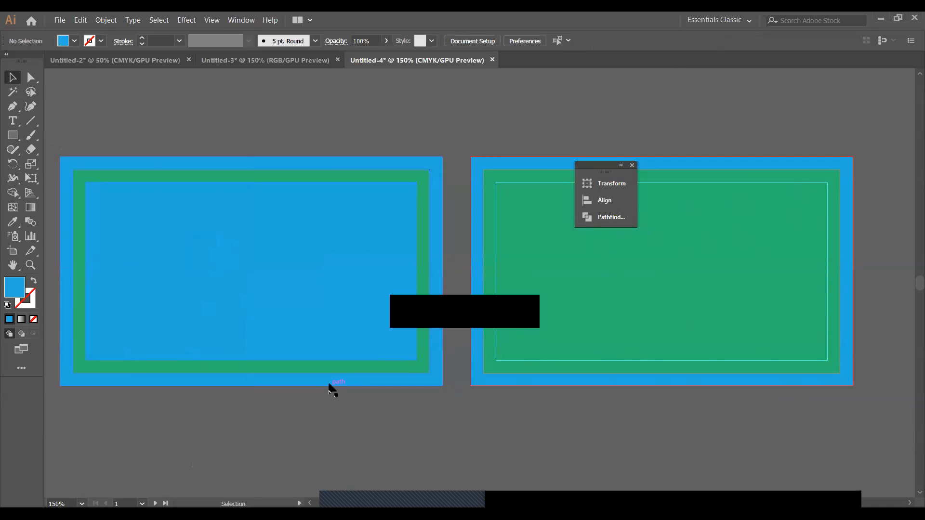
# Move the separated outer blue frame off the left card and back into place, twice.
pyautogui.moveTo(327, 377); pyautogui.dragTo(769, 454)
pyautogui.moveTo(534, 446); pyautogui.dragTo(676, 466)
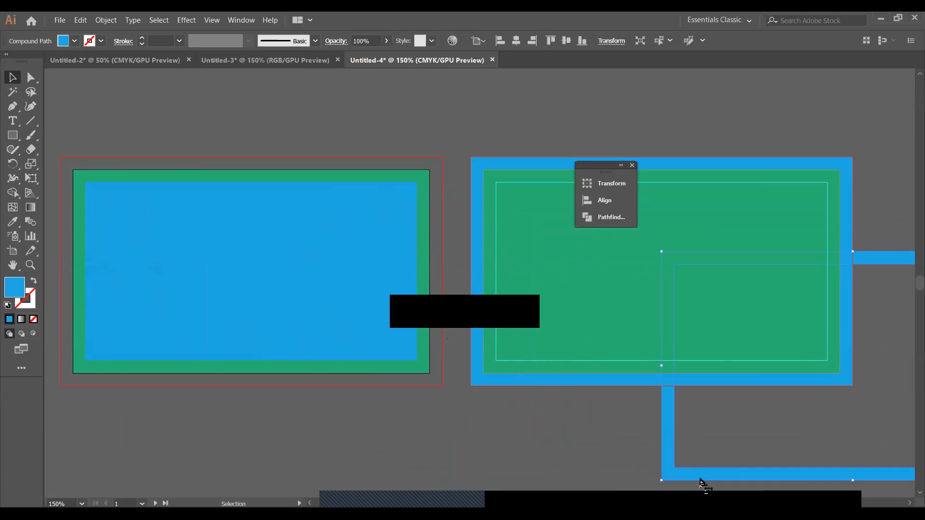
pyautogui.moveTo(670, 479); pyautogui.dragTo(99, 375)
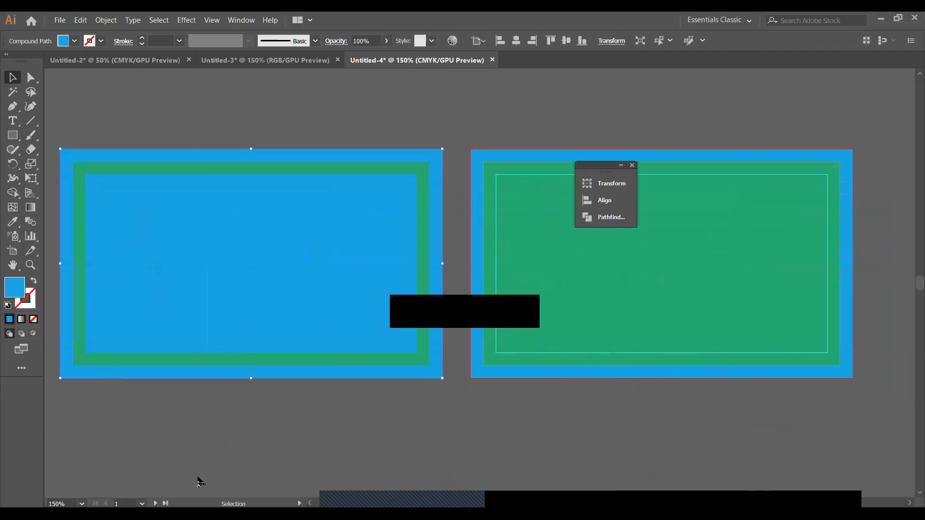
pyautogui.click(247, 470)
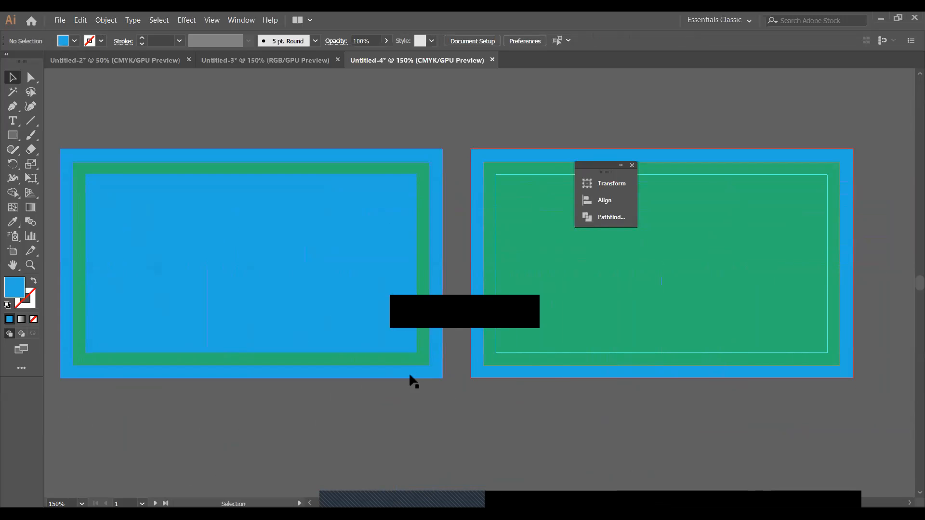
pyautogui.moveTo(434, 369); pyautogui.dragTo(735, 436)
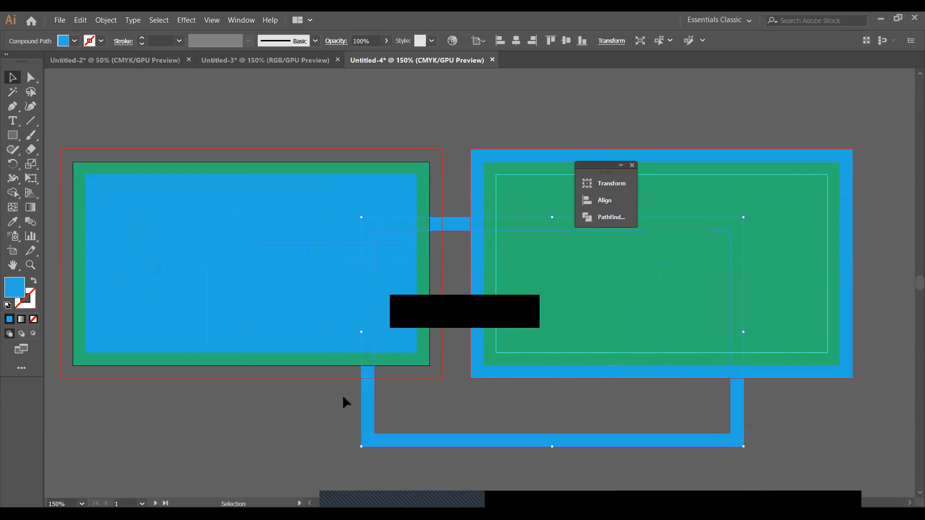
pyautogui.moveTo(385, 440); pyautogui.dragTo(85, 376)
pyautogui.click(162, 451)
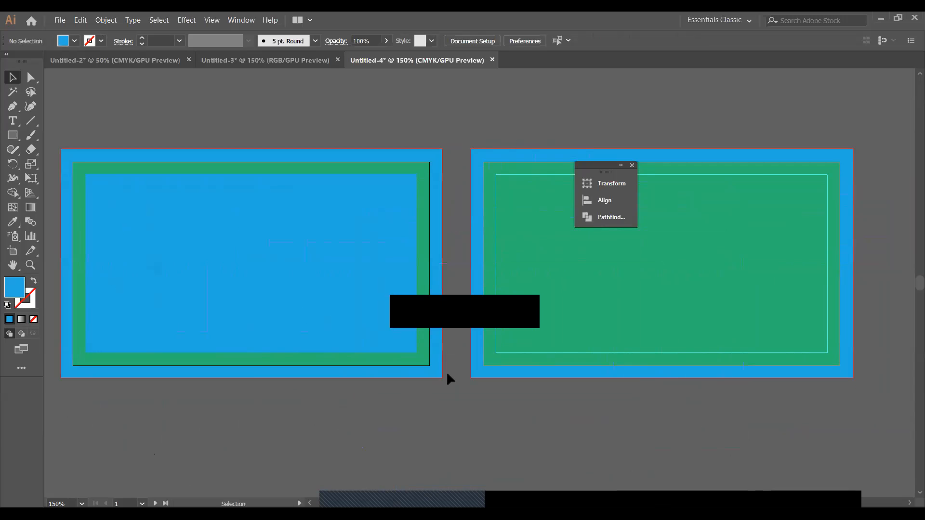
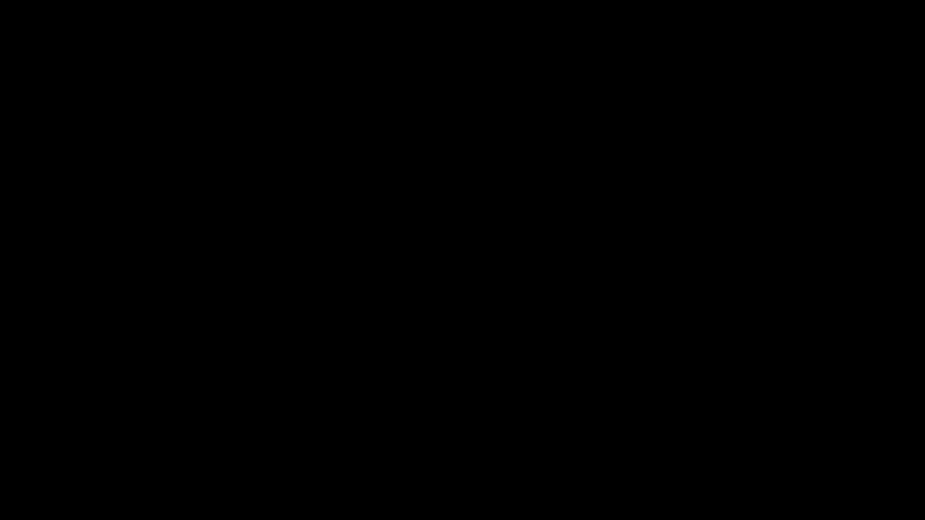
# Create a new document from the Web-Large preset, 1920 x 1080 px.
pyautogui.click(59, 20)
pyautogui.click(76, 33)
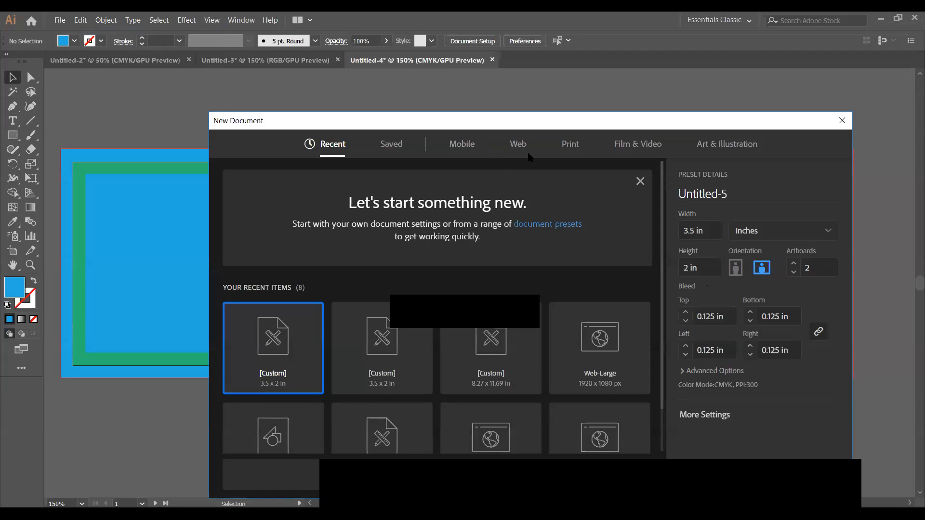
pyautogui.click(527, 152)
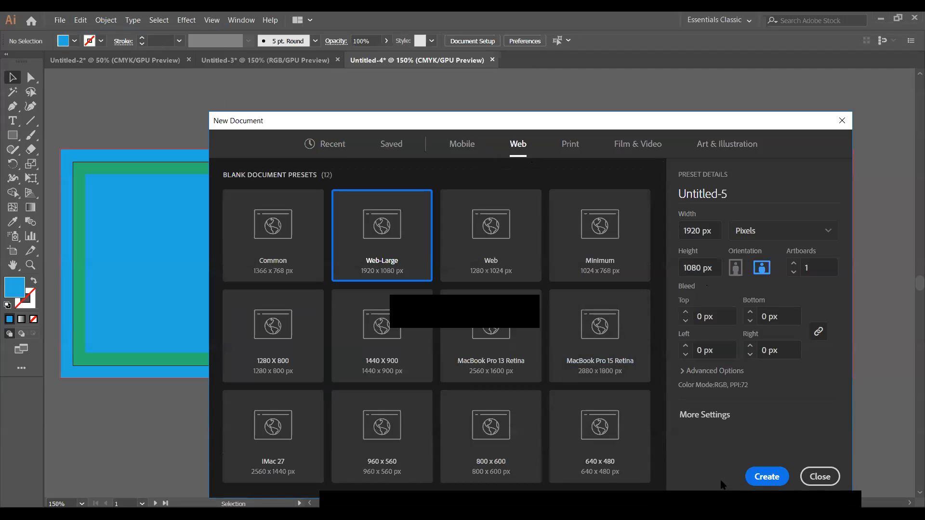
pyautogui.click(767, 477)
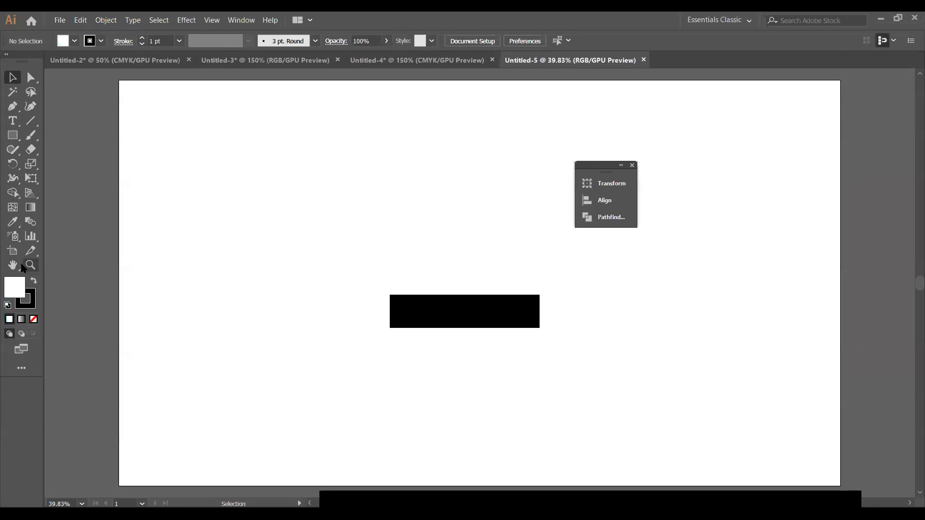
# Close the floating Transform, Align and Pathfinder panel group.
pyautogui.click(13, 265)
pyautogui.moveTo(432, 266); pyautogui.dragTo(374, 270)
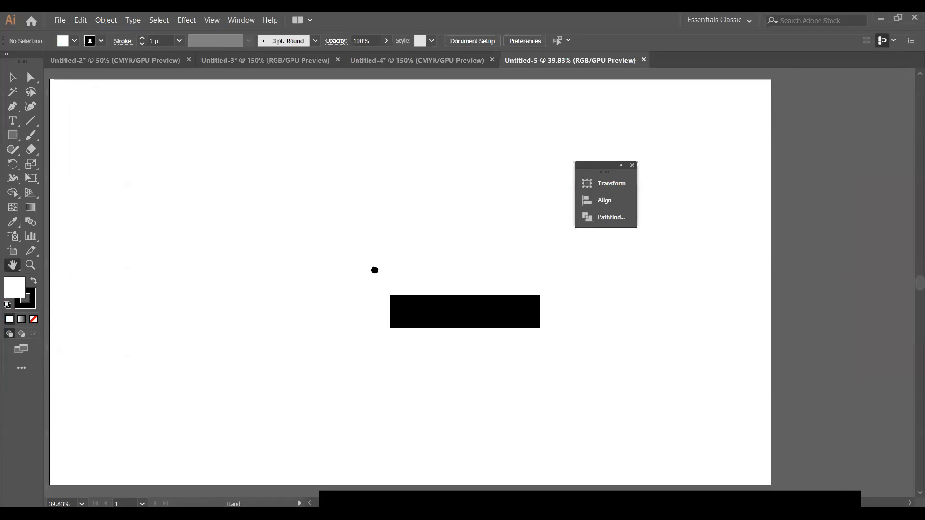
pyautogui.click(633, 164)
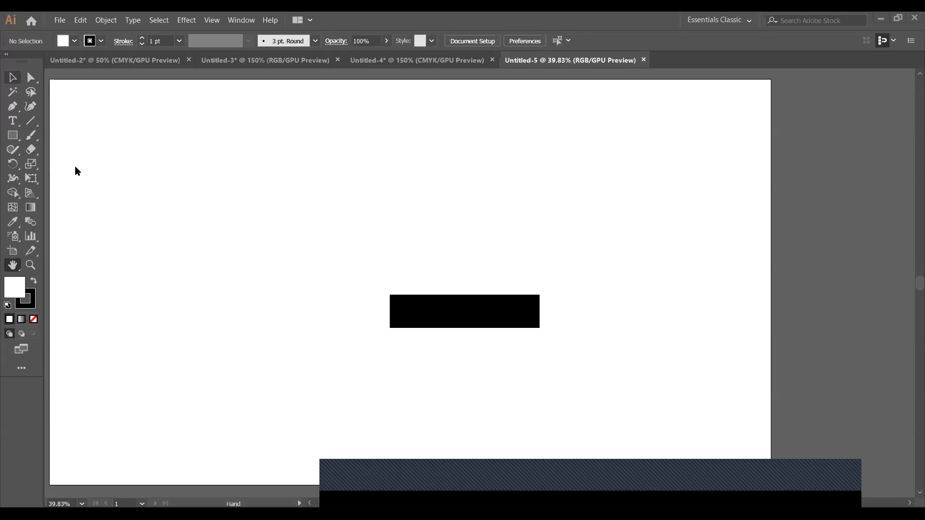
# Draw a circle from its centre on the left half of the artboard and fill it with magenta.
pyautogui.press('l')
pyautogui.moveTo(317, 270)
pyautogui.mouseDown()
pyautogui.moveTo(355, 369)
pyautogui.moveTo(356, 352)
pyautogui.mouseUp()
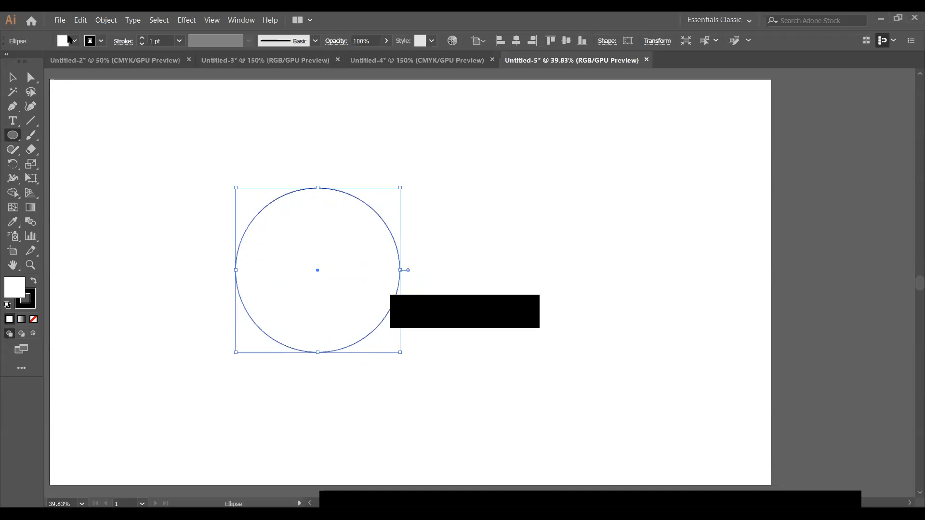
pyautogui.click(77, 41)
pyautogui.click(82, 61)
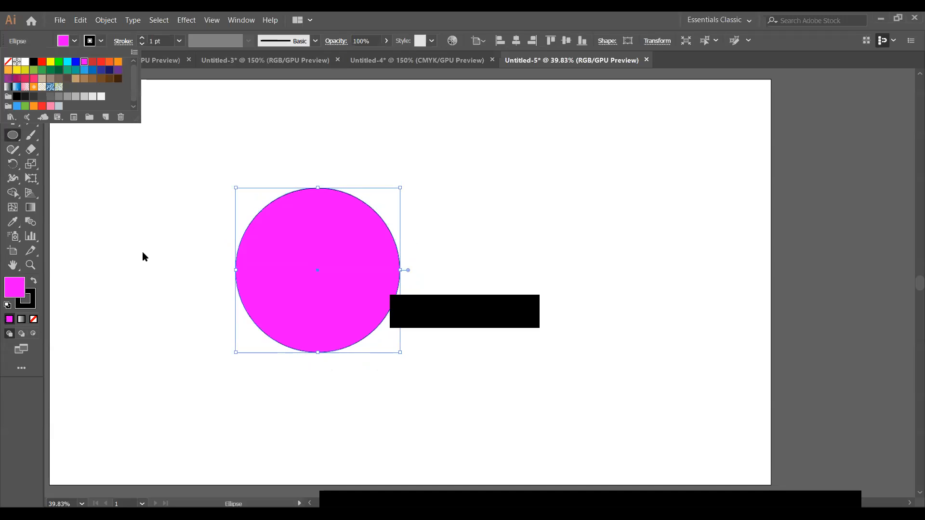
pyautogui.press('Escape')
# Duplicate the magenta circle to the right of the original and deselect it.
pyautogui.click(12, 77)
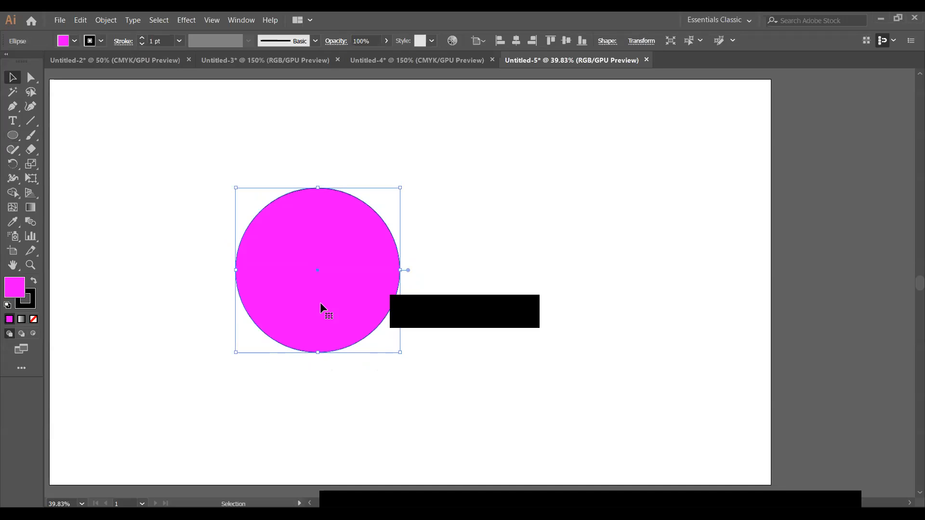
pyautogui.moveTo(322, 307); pyautogui.dragTo(524, 307)
pyautogui.click(403, 374)
# Apply the default white-to-black linear gradient to the left circle.
pyautogui.click(357, 324)
pyautogui.click(31, 207)
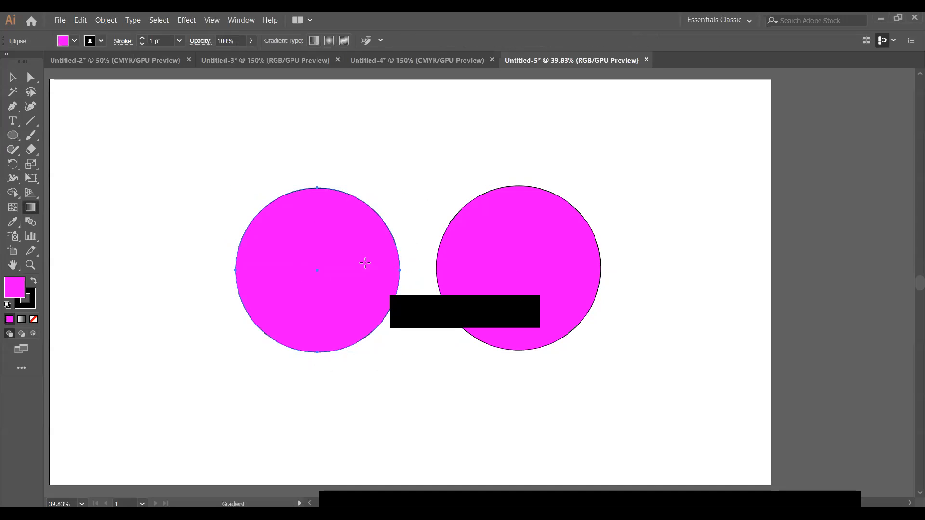
pyautogui.click(363, 260)
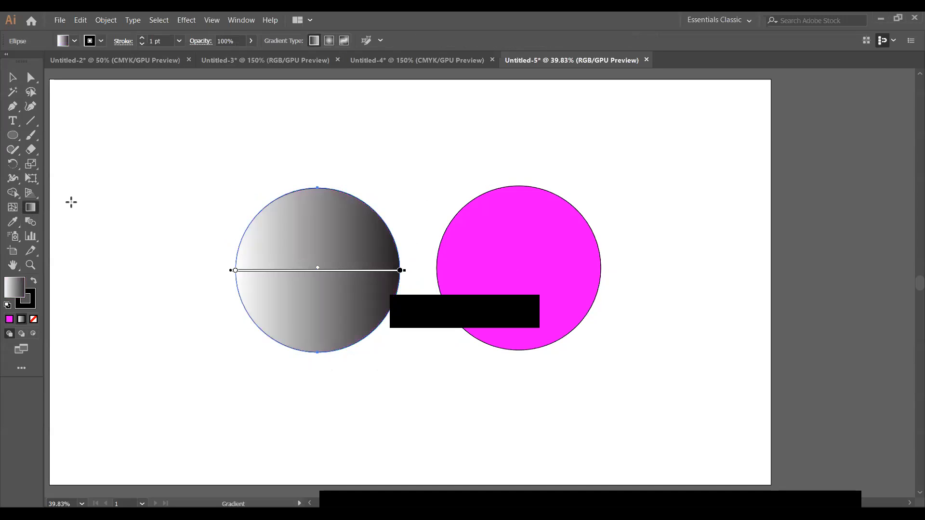
# Change the white start stop of the left circle's gradient to a purple swatch and tilt the gradient to 0.1°.
pyautogui.doubleClick(33, 210)
pyautogui.click(783, 447)
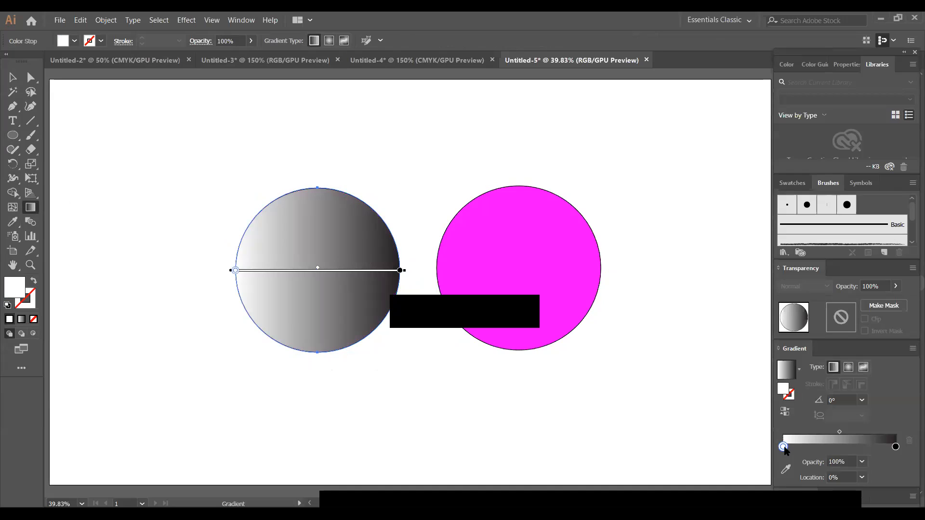
pyautogui.doubleClick(783, 447)
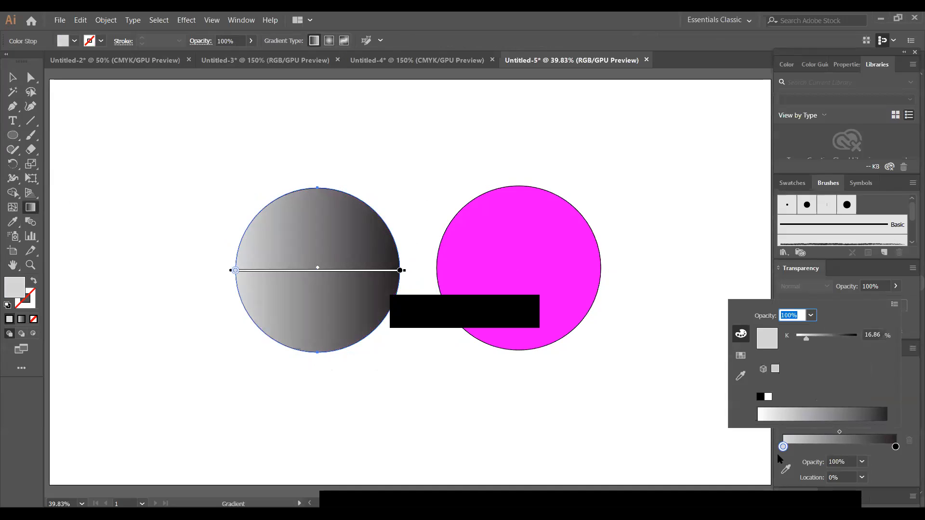
pyautogui.click(783, 447)
pyautogui.doubleClick(783, 447)
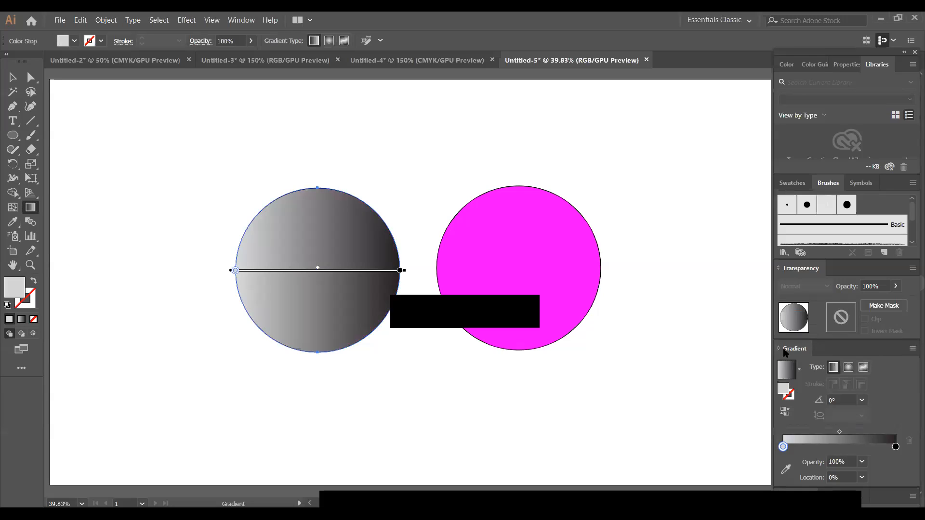
pyautogui.click(740, 356)
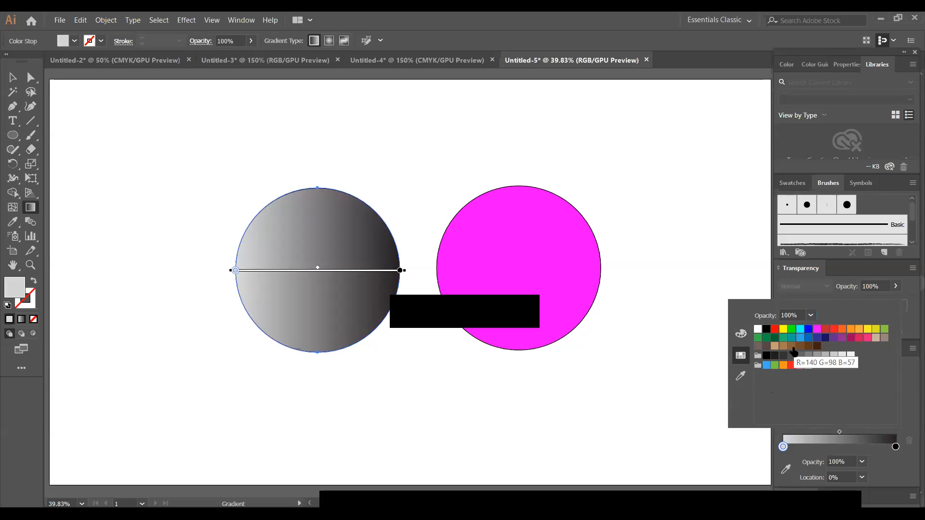
pyautogui.click(833, 337)
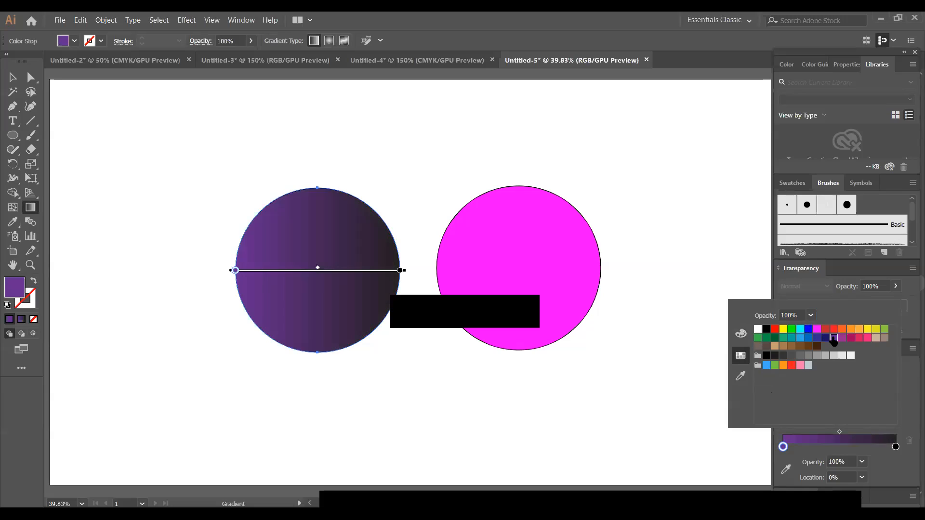
pyautogui.click(680, 407)
pyautogui.moveTo(407, 272); pyautogui.dragTo(406, 270)
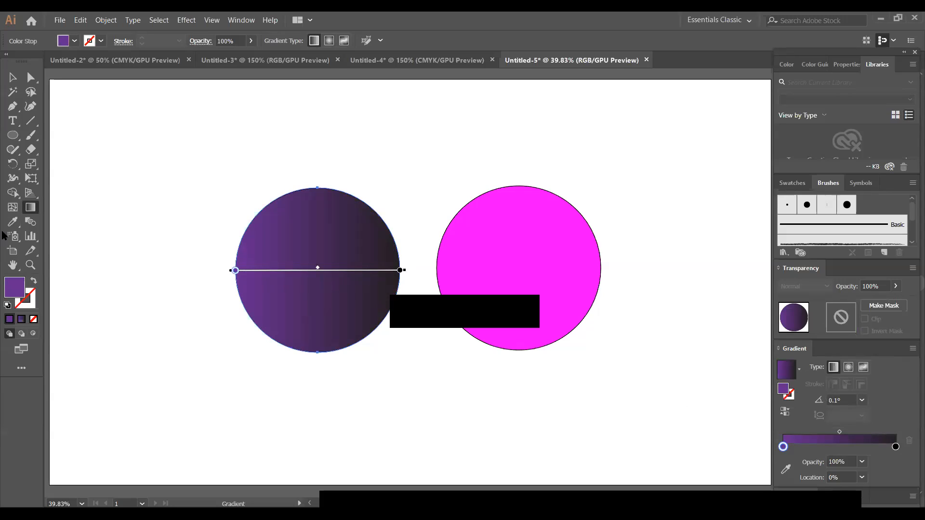
# Enable Isolate Blending and Opacity & Mask Define Knockout Shape for the left circle, and set Knockout Group to its neutral state.
pyautogui.click(12, 78)
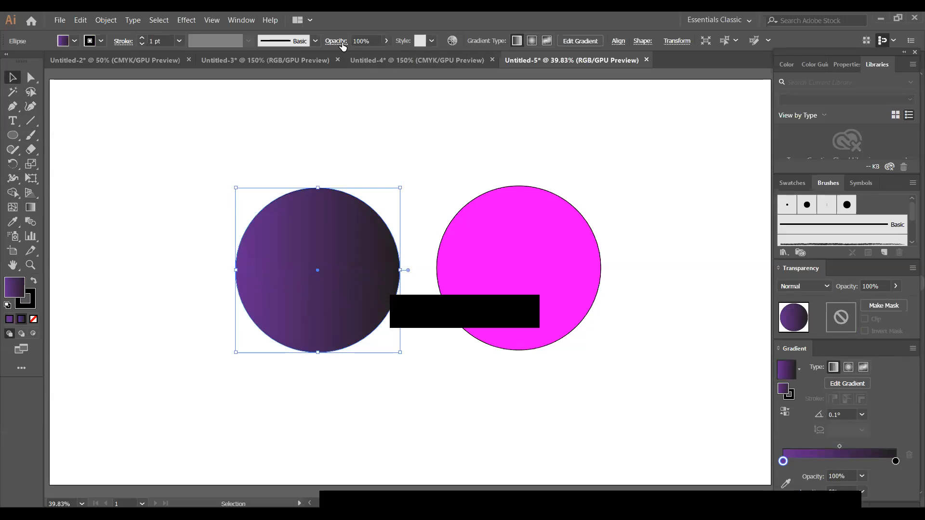
pyautogui.click(341, 44)
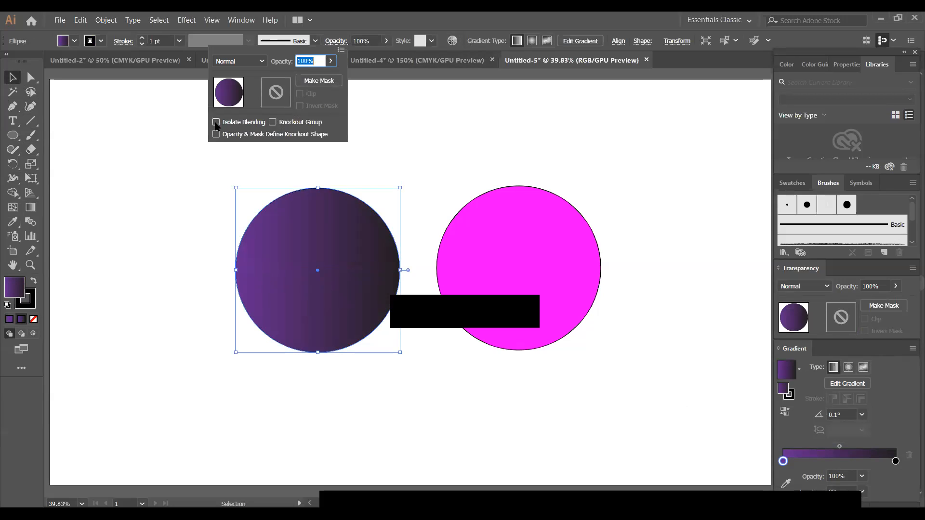
pyautogui.click(215, 122)
pyautogui.click(272, 123)
pyautogui.click(216, 134)
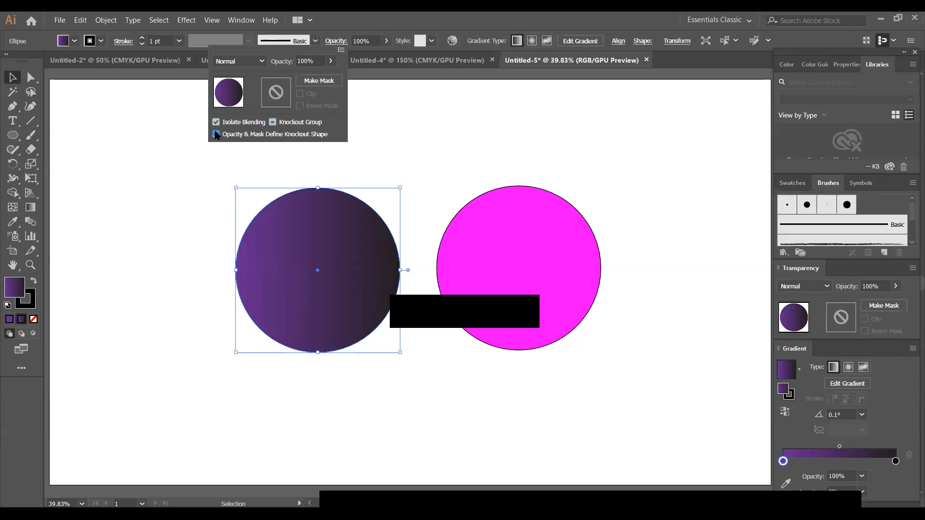
# Make an opacity mask on the left circle, release it and dismiss the opacity options.
pyautogui.click(313, 83)
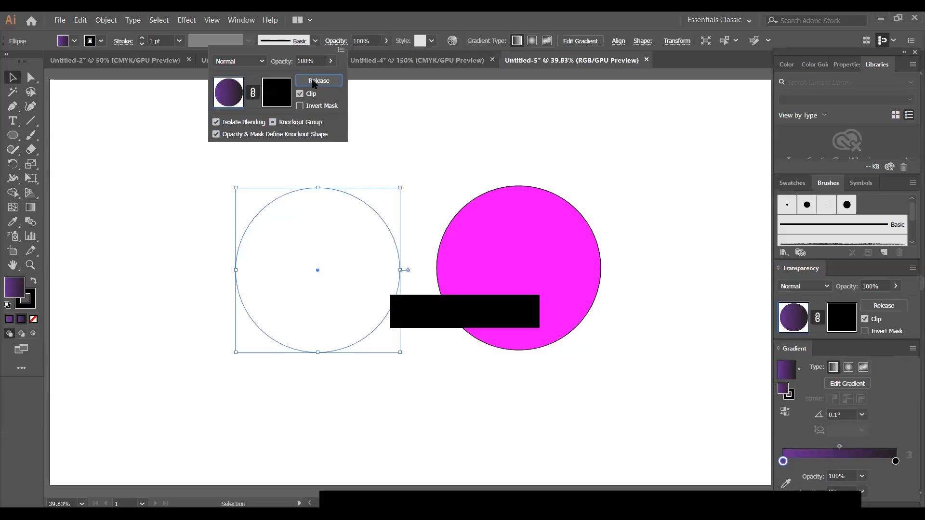
pyautogui.click(313, 82)
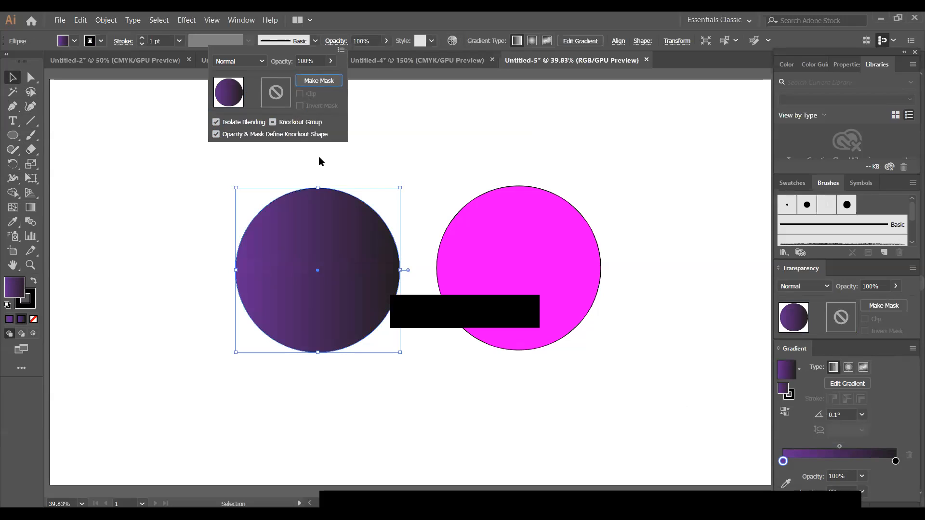
pyautogui.click(346, 146)
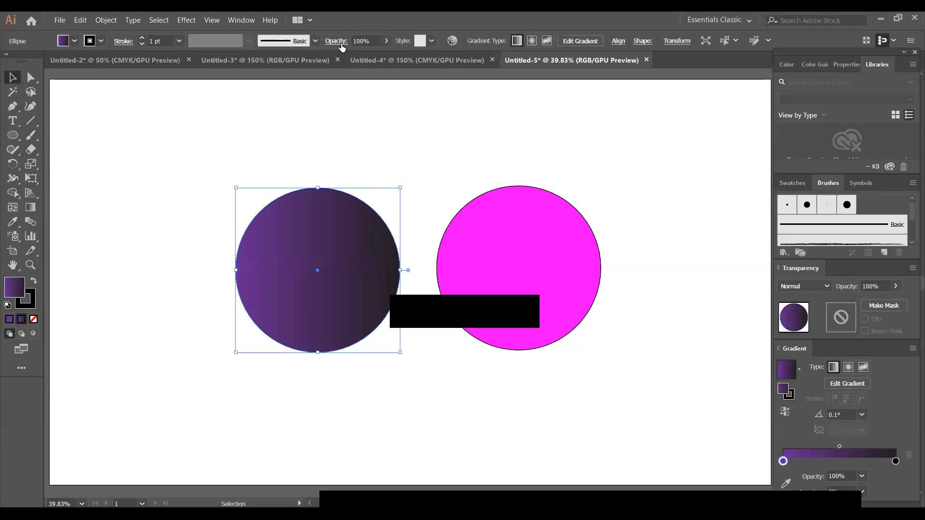
# Try the Hard Light, Color Dodge, Difference, Lighten and Color Burn blending modes on the purple gradient circle.
pyautogui.click(341, 44)
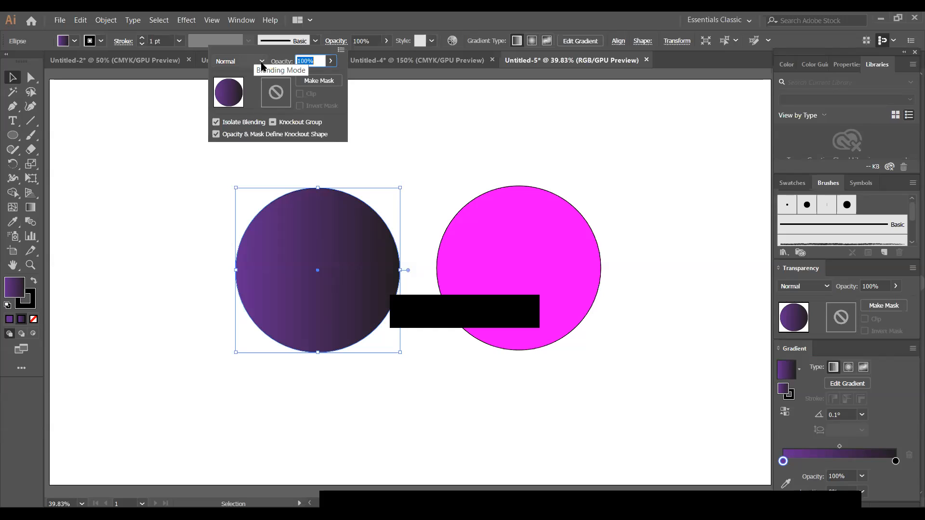
pyautogui.click(262, 62)
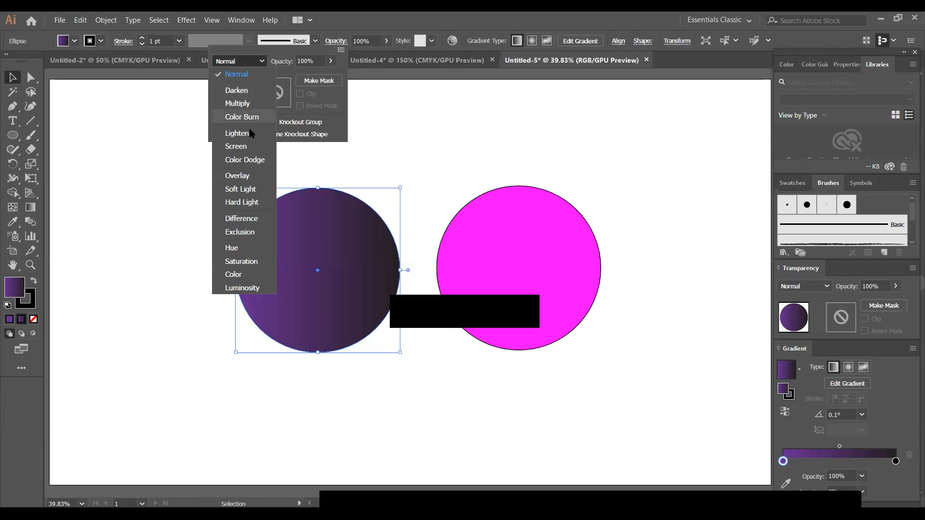
pyautogui.click(247, 202)
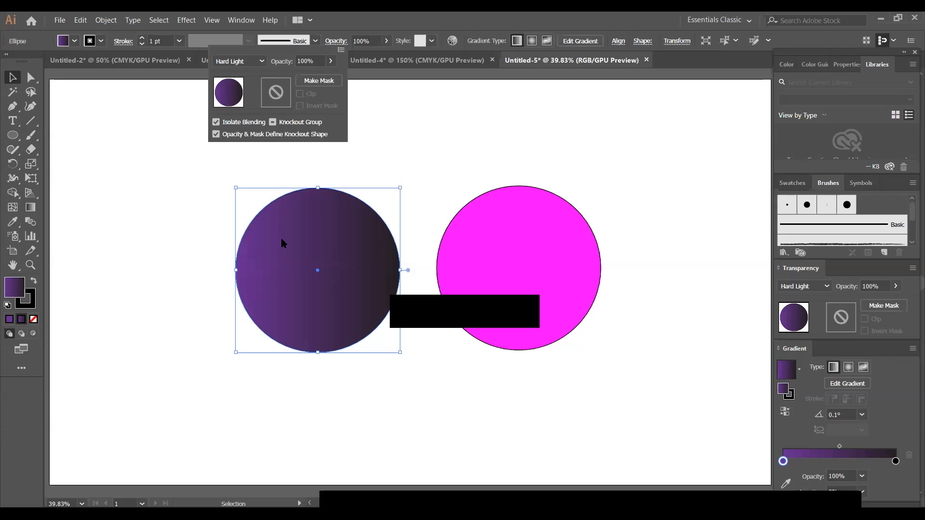
pyautogui.click(259, 63)
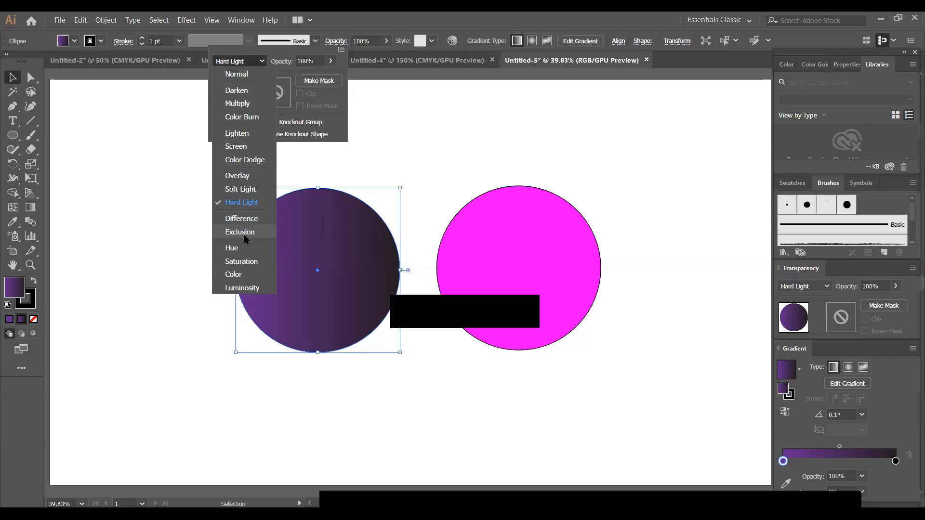
pyautogui.click(249, 161)
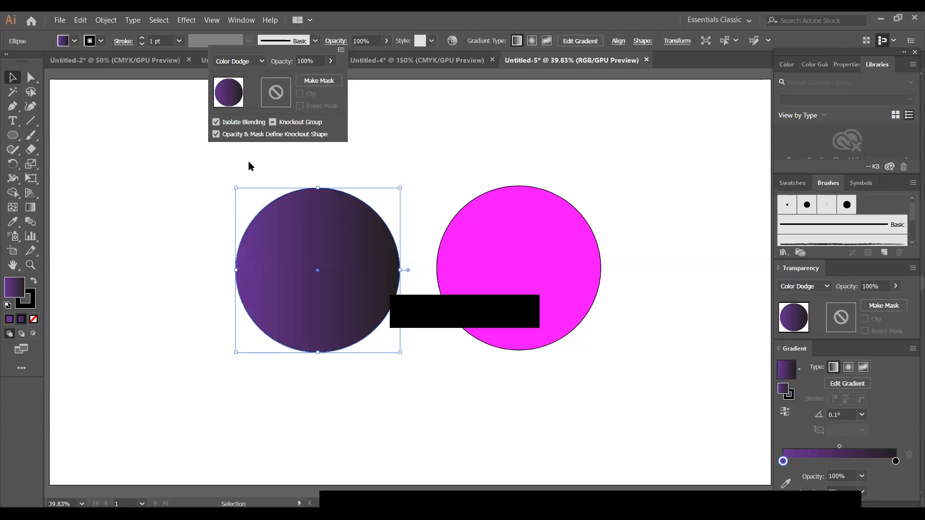
pyautogui.click(260, 61)
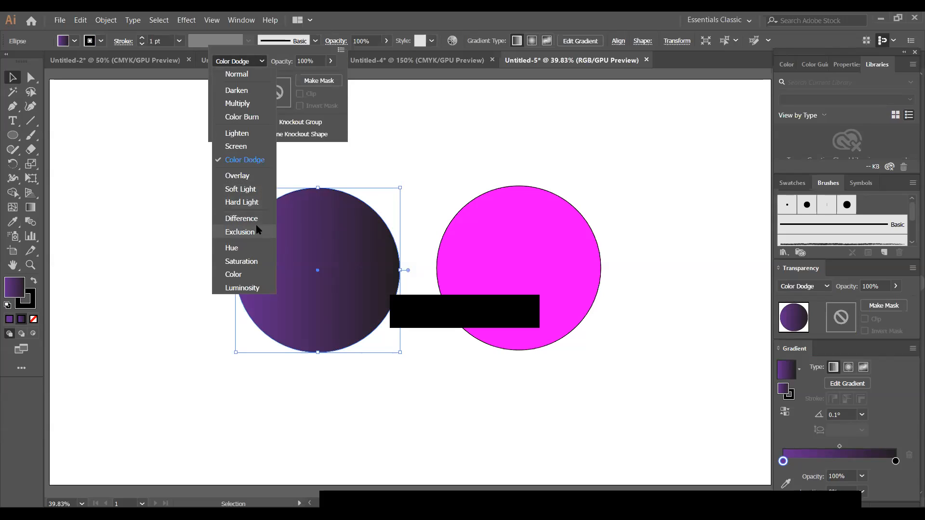
pyautogui.click(255, 219)
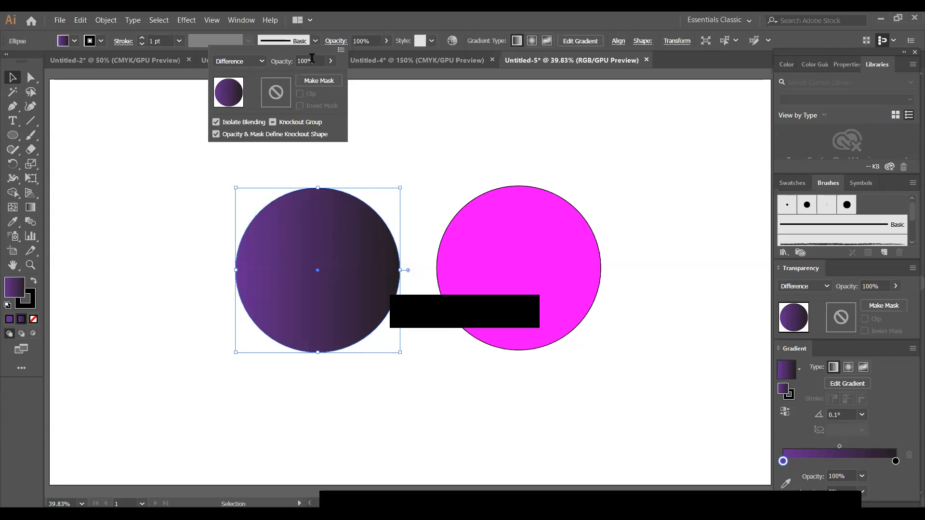
pyautogui.click(259, 62)
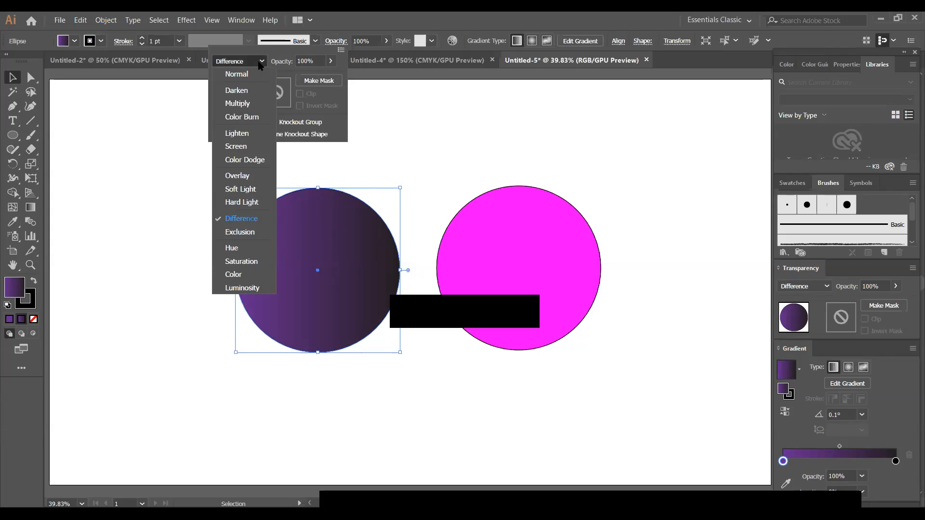
pyautogui.click(261, 133)
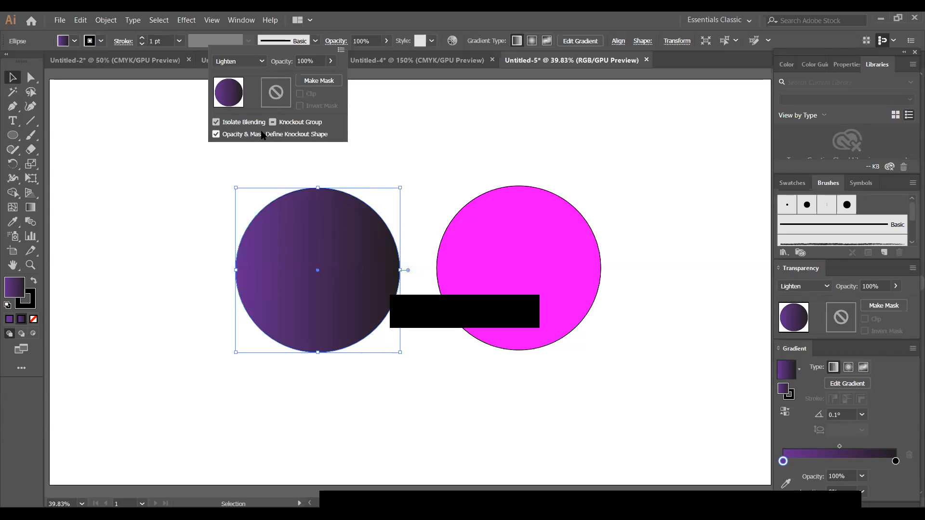
pyautogui.click(259, 61)
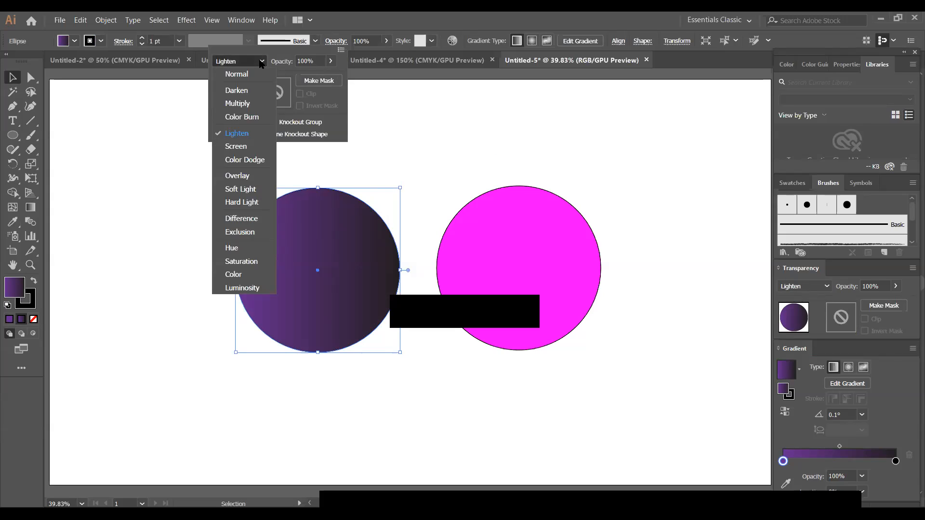
pyautogui.click(253, 118)
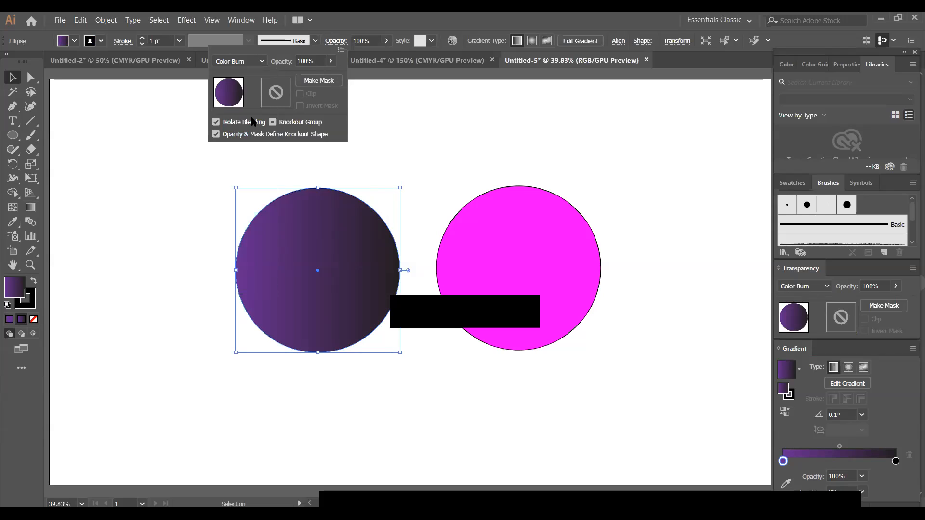
# Set the purple gradient circle's blending mode to Soft Light and dismiss the opacity options.
pyautogui.click(263, 61)
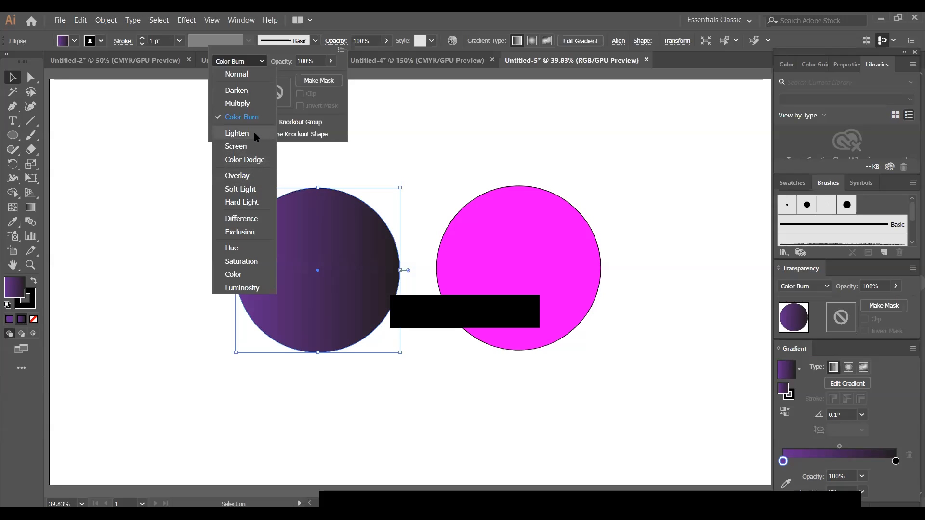
pyautogui.click(245, 189)
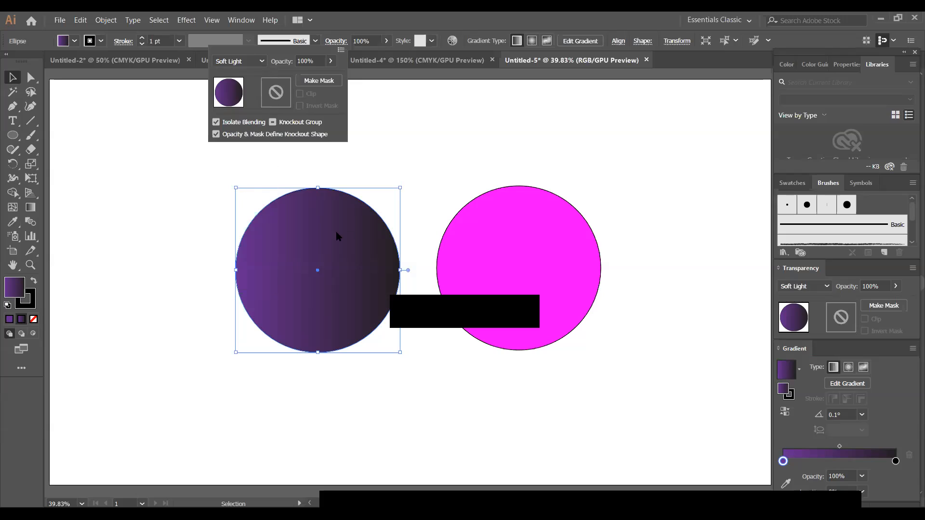
pyautogui.click(175, 169)
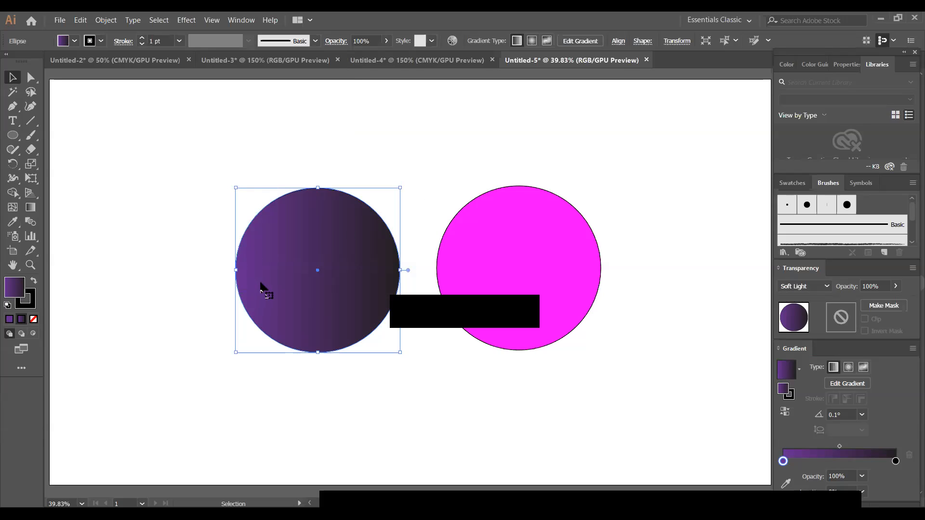
# Move the purple gradient circle and the magenta circle toward the artboard's left side, keeping them side by side.
pyautogui.click(448, 152)
pyautogui.moveTo(337, 282); pyautogui.dragTo(222, 260)
pyautogui.click(558, 267)
pyautogui.moveTo(564, 263); pyautogui.dragTo(436, 256)
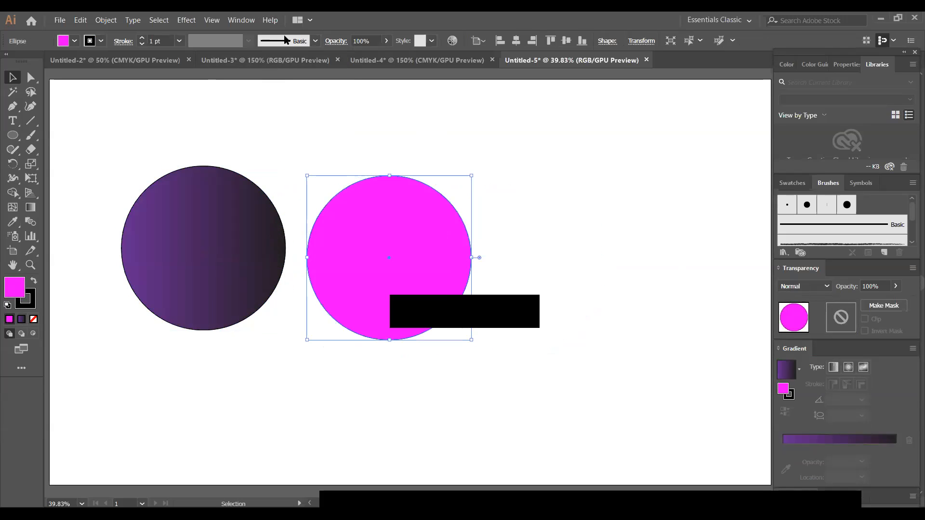
# Set the magenta circle's blending mode to Lighten and enable Opacity & Mask Define Knockout Shape.
pyautogui.click(337, 41)
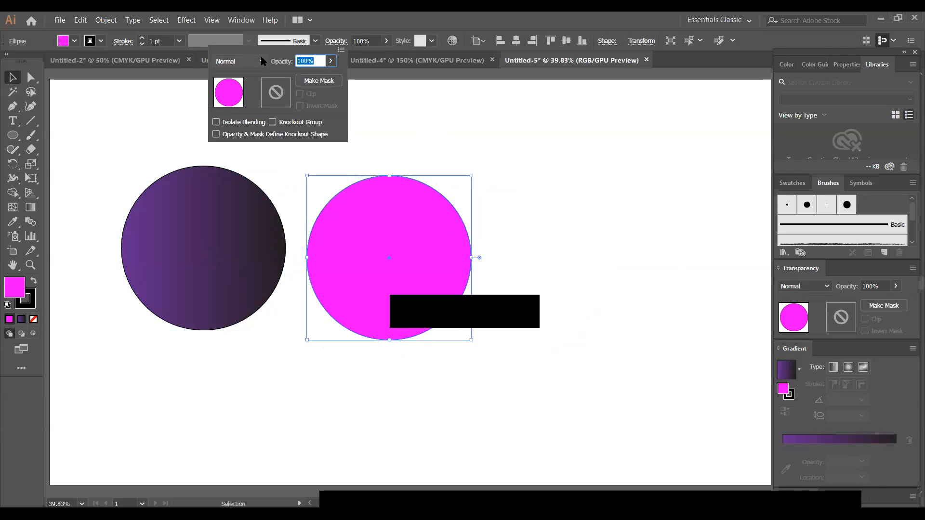
pyautogui.click(260, 62)
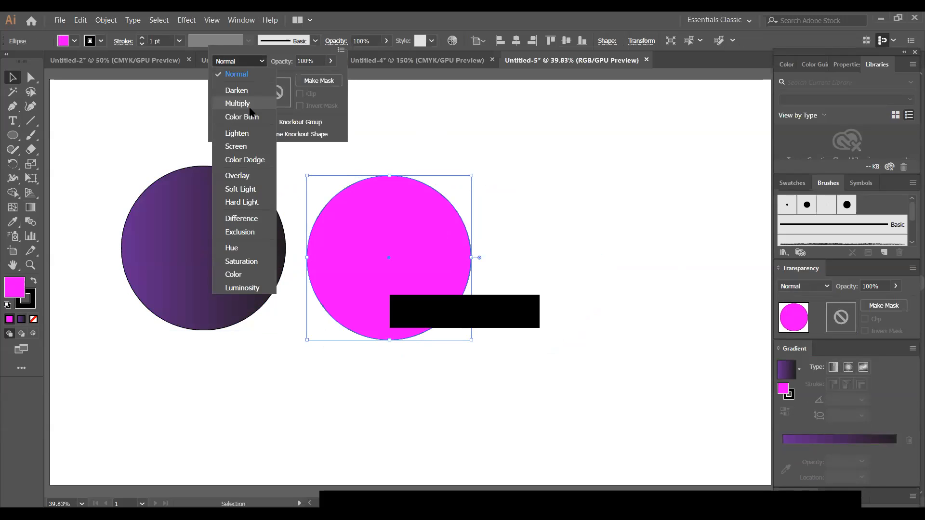
pyautogui.click(249, 134)
pyautogui.click(259, 62)
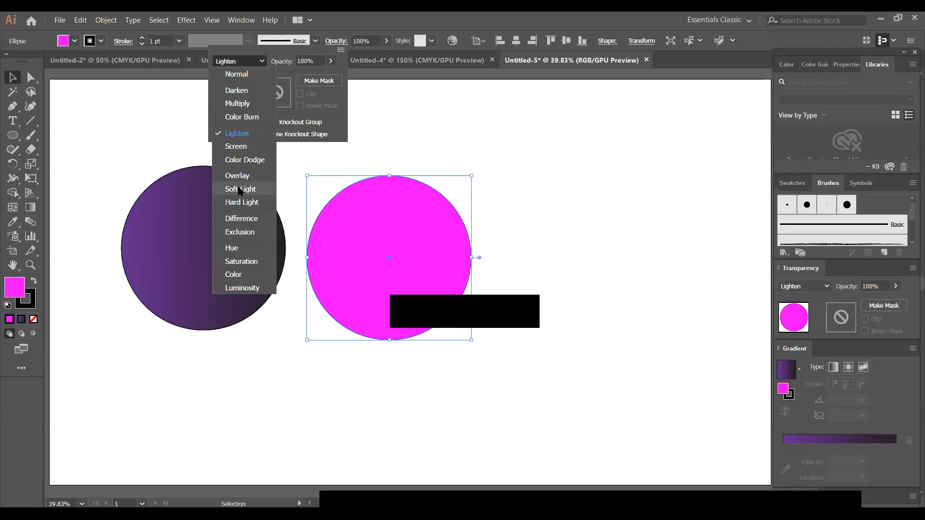
pyautogui.click(375, 136)
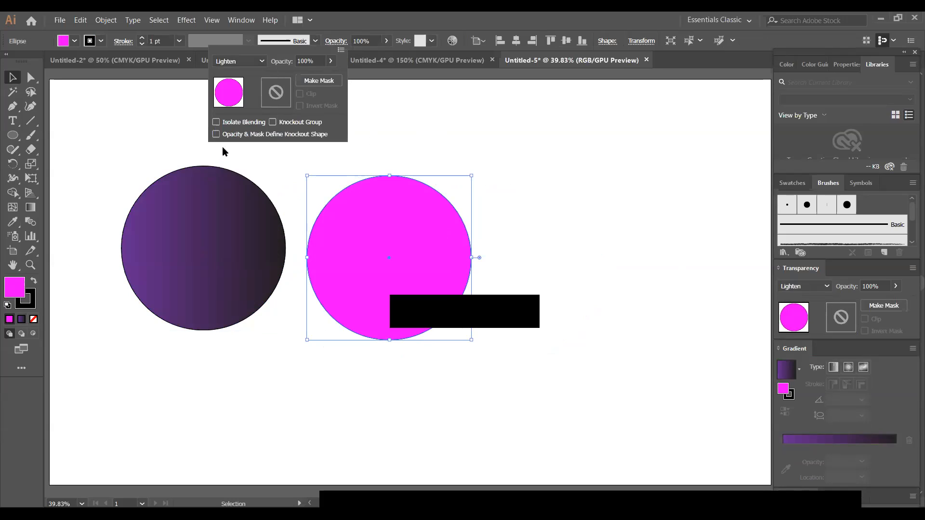
pyautogui.click(216, 135)
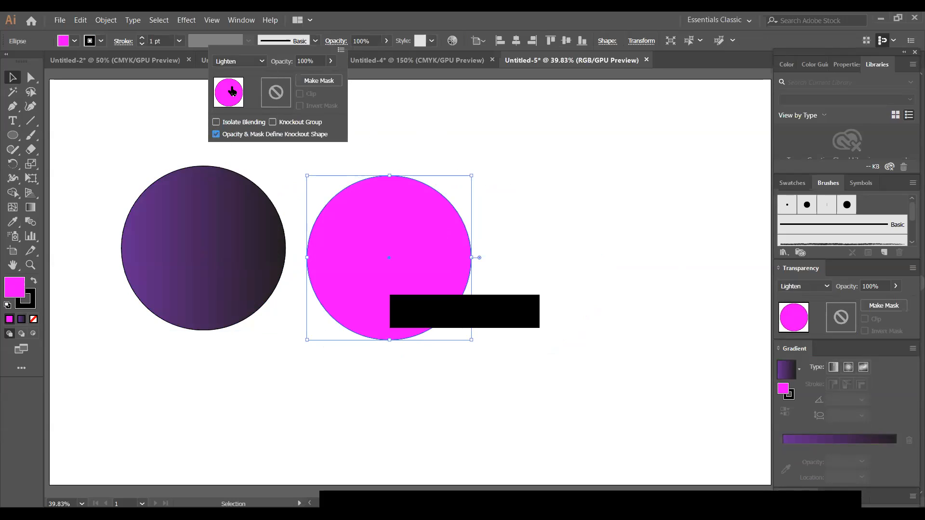
# Change the magenta circle's blending mode to Soft Light.
pyautogui.click(261, 61)
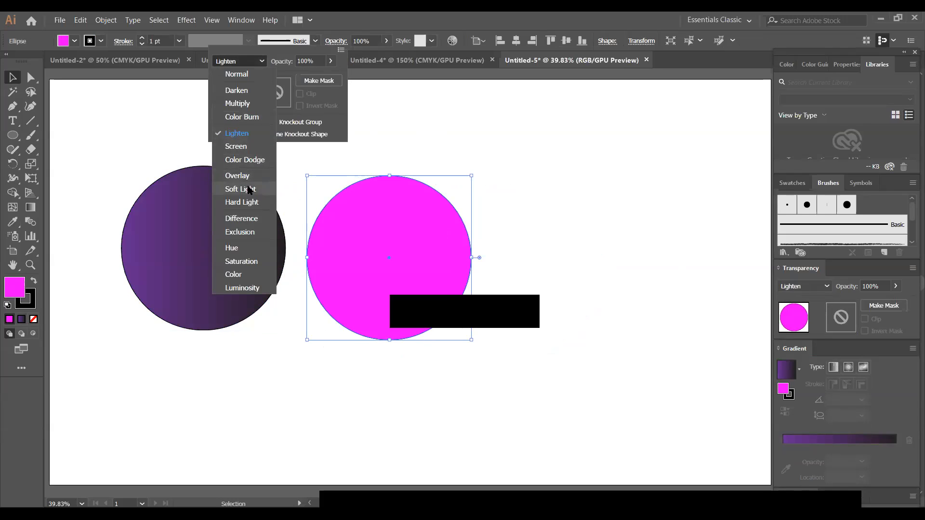
pyautogui.click(240, 138)
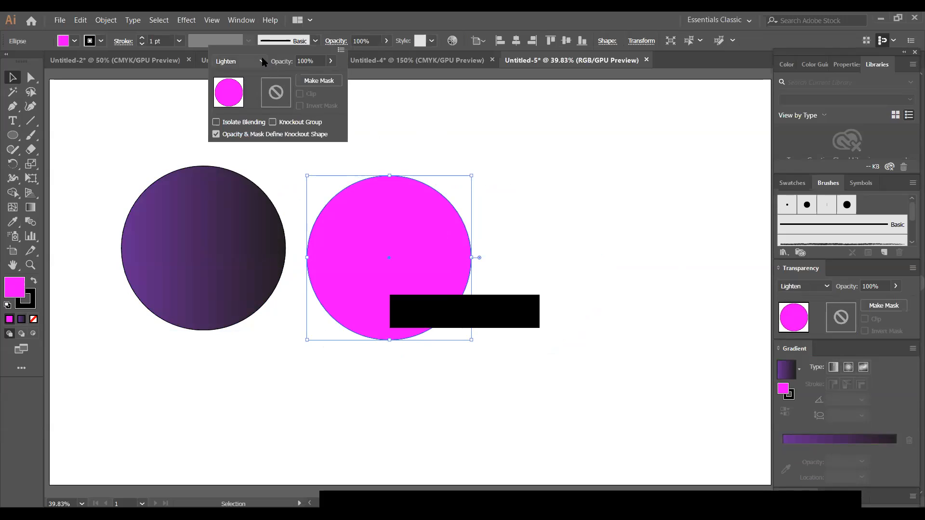
pyautogui.click(264, 58)
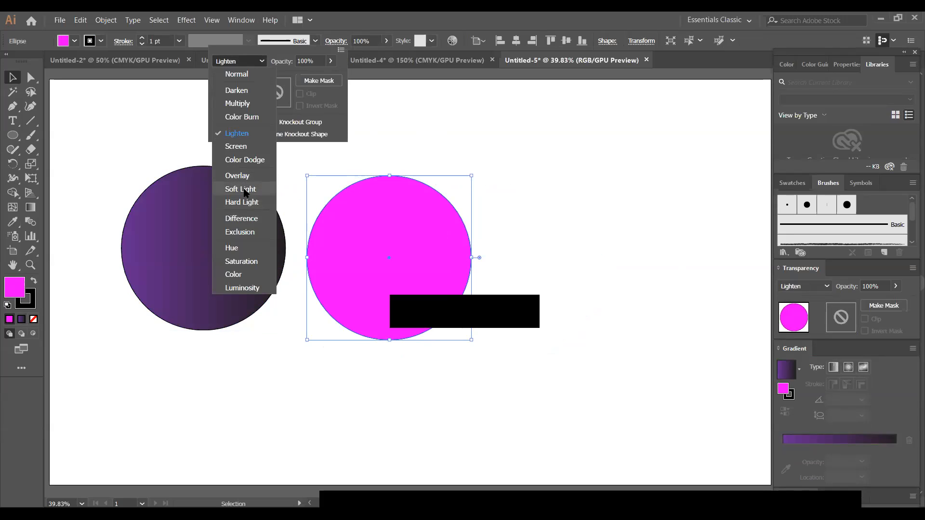
pyautogui.click(241, 188)
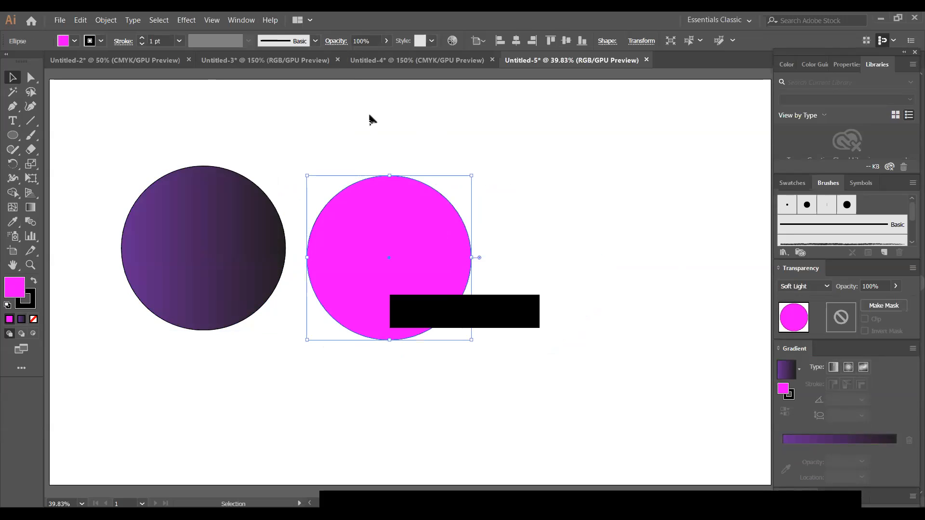
# Enable Isolate Blending for the magenta circle, try Difference and settle on the Hard Light blending mode.
pyautogui.click(335, 42)
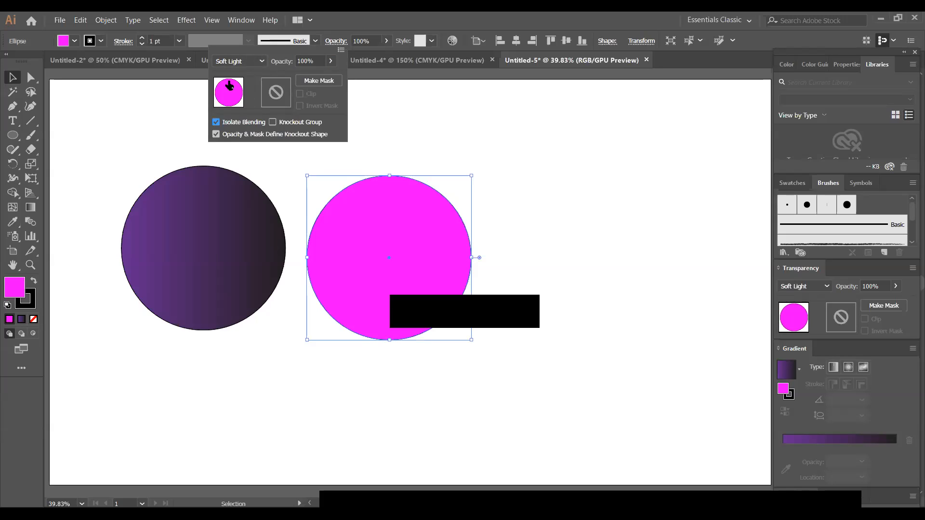
pyautogui.click(262, 61)
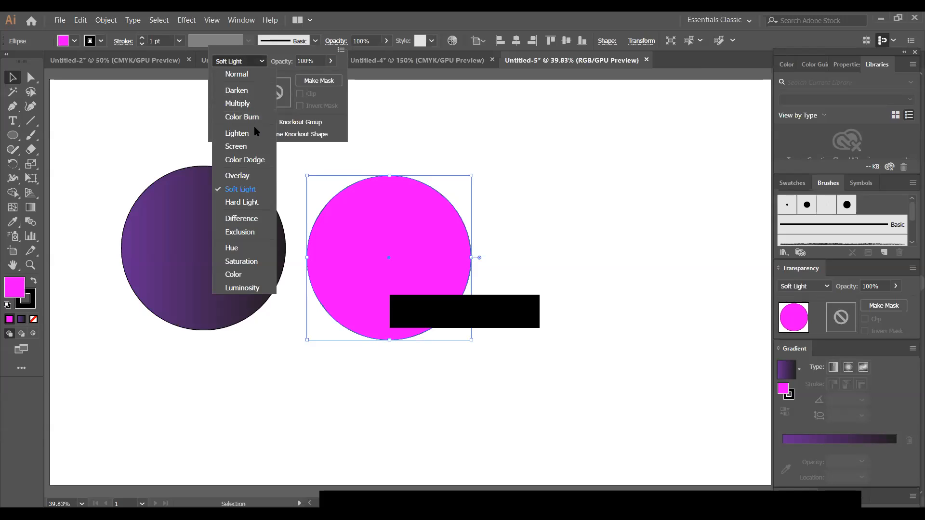
pyautogui.click(243, 219)
pyautogui.click(259, 60)
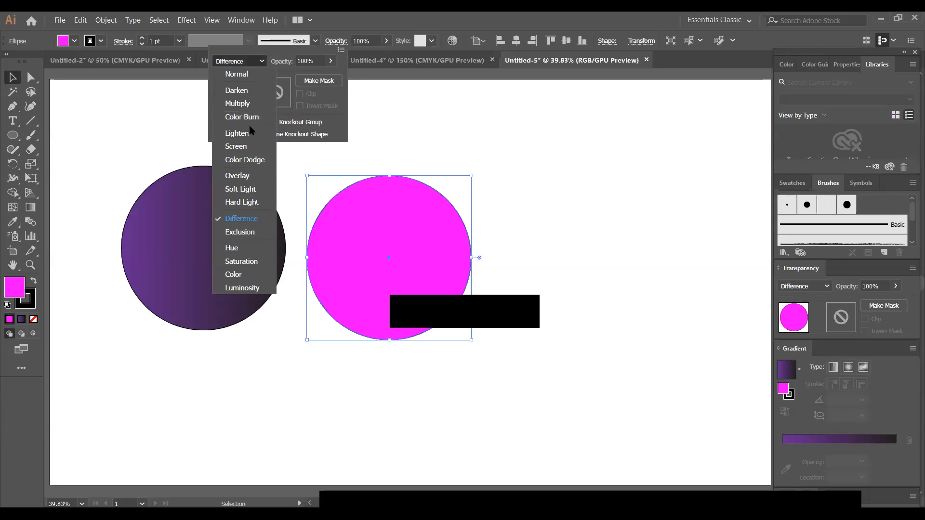
pyautogui.click(251, 203)
pyautogui.click(506, 200)
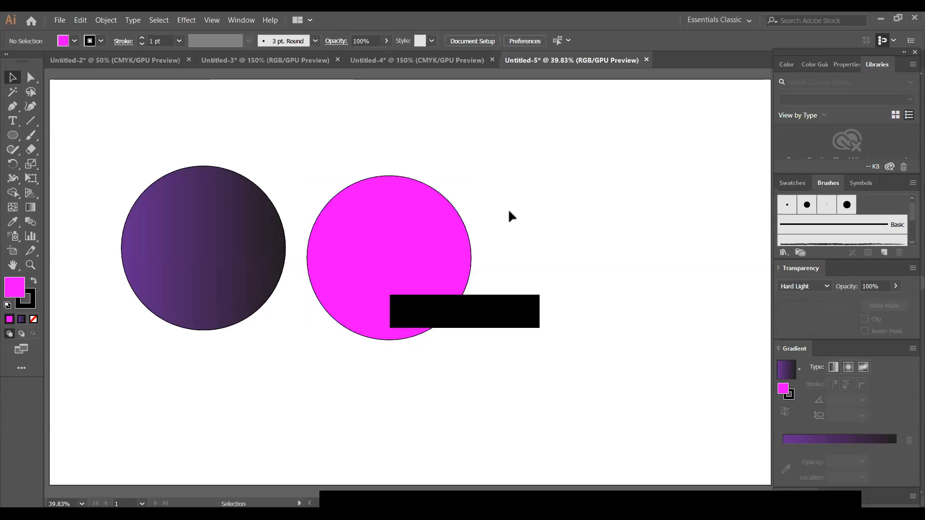
# Resize the placed photo of the child and position it to the left of the two circles.
pyautogui.click(431, 248)
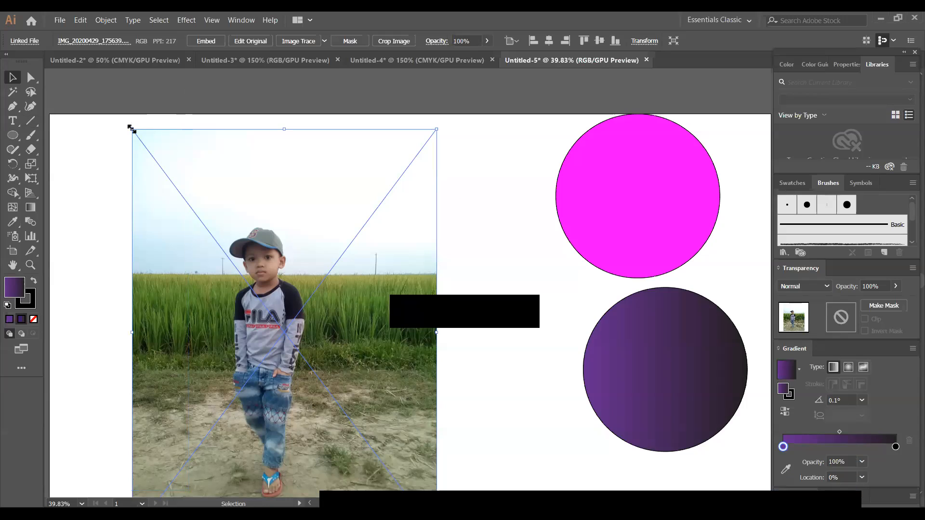
pyautogui.moveTo(130, 128); pyautogui.dragTo(187, 203)
pyautogui.moveTo(268, 304); pyautogui.dragTo(340, 251)
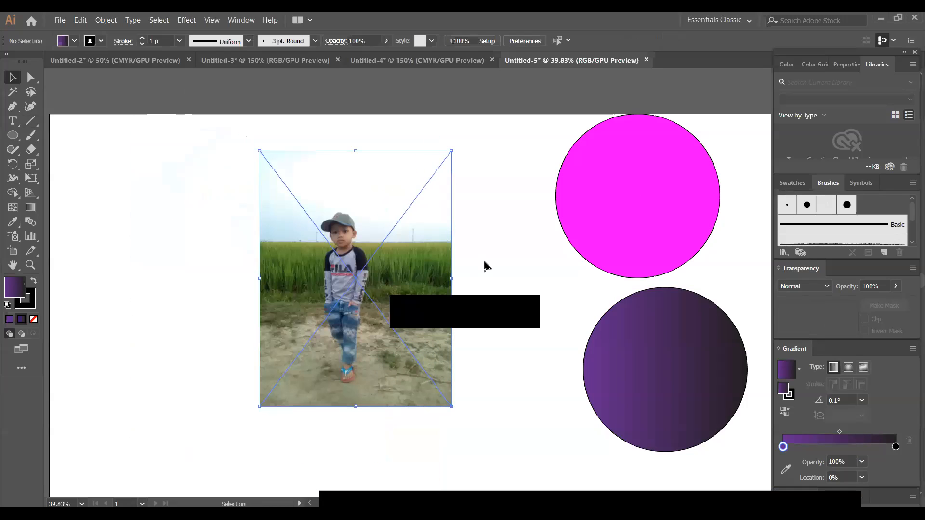
pyautogui.click(455, 430)
pyautogui.click(448, 400)
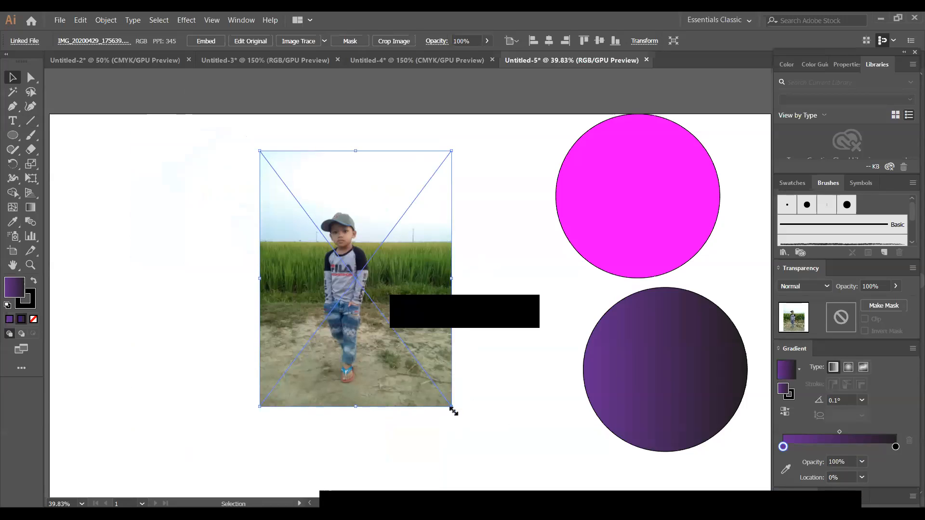
pyautogui.moveTo(452, 409); pyautogui.dragTo(506, 480)
pyautogui.moveTo(314, 258); pyautogui.dragTo(339, 333)
pyautogui.click(562, 277)
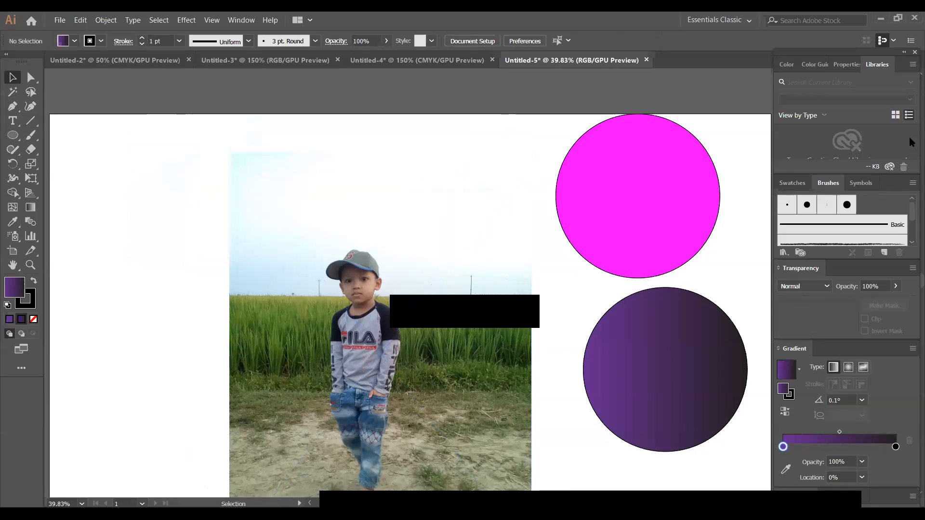
# Draw a circle with the purple gradient fill over the child's head and upper body in the photo.
pyautogui.click(12, 135)
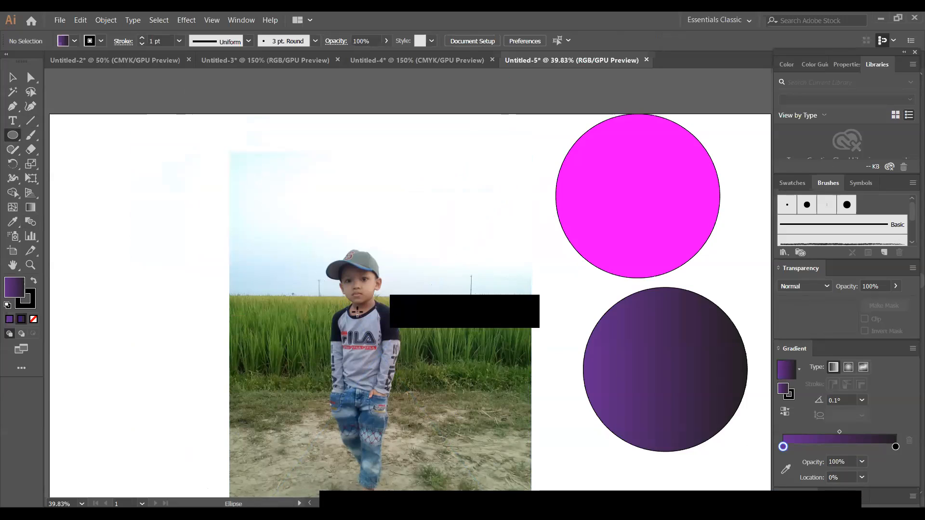
pyautogui.moveTo(357, 312); pyautogui.dragTo(409, 389)
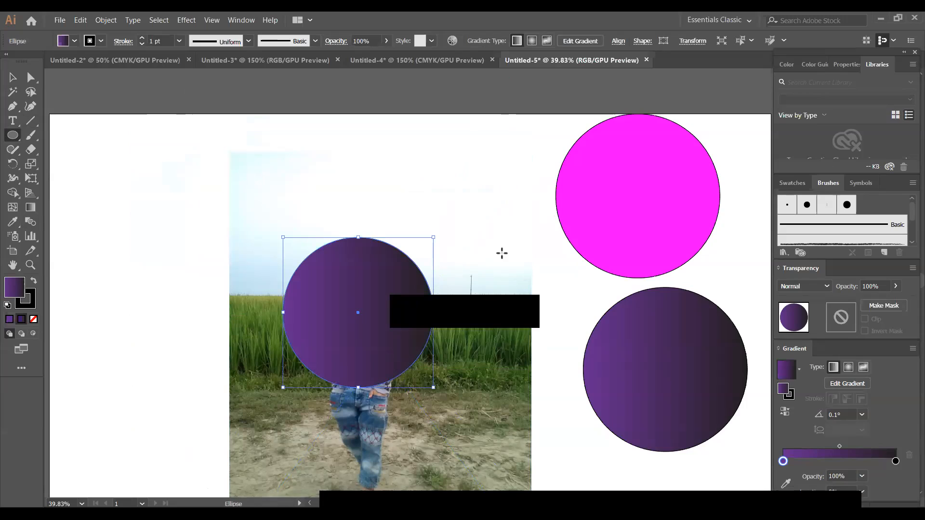
pyautogui.click(12, 78)
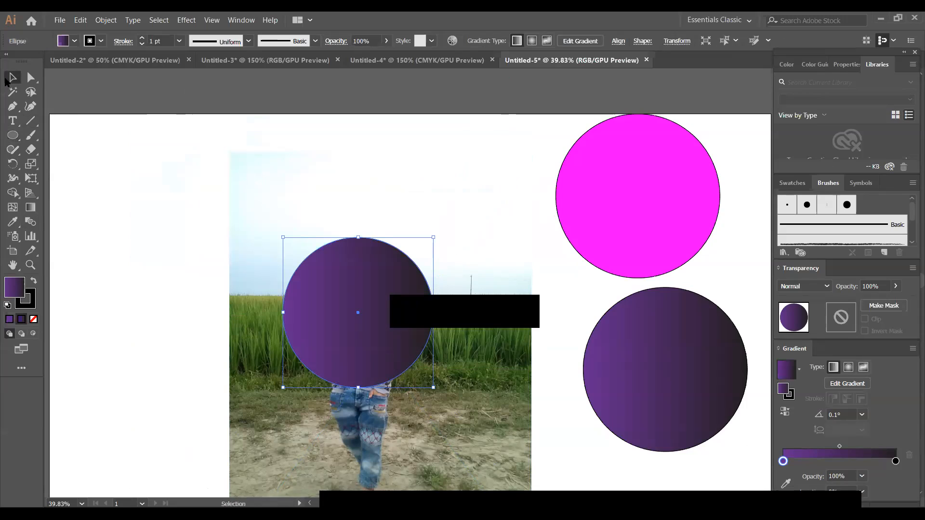
# Make a clipping mask from the purple circle and the child's photo, and deselect the result.
pyautogui.moveTo(178, 255); pyautogui.dragTo(503, 408)
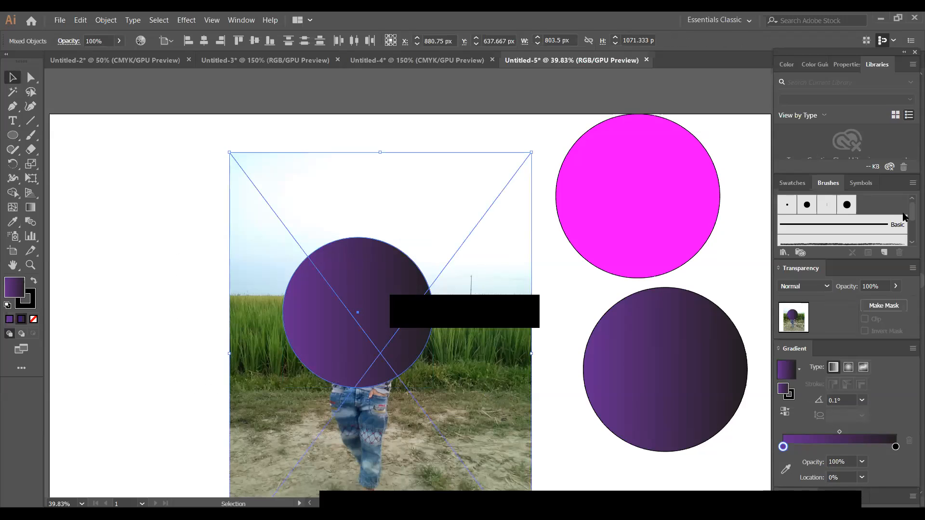
pyautogui.rightClick(406, 213)
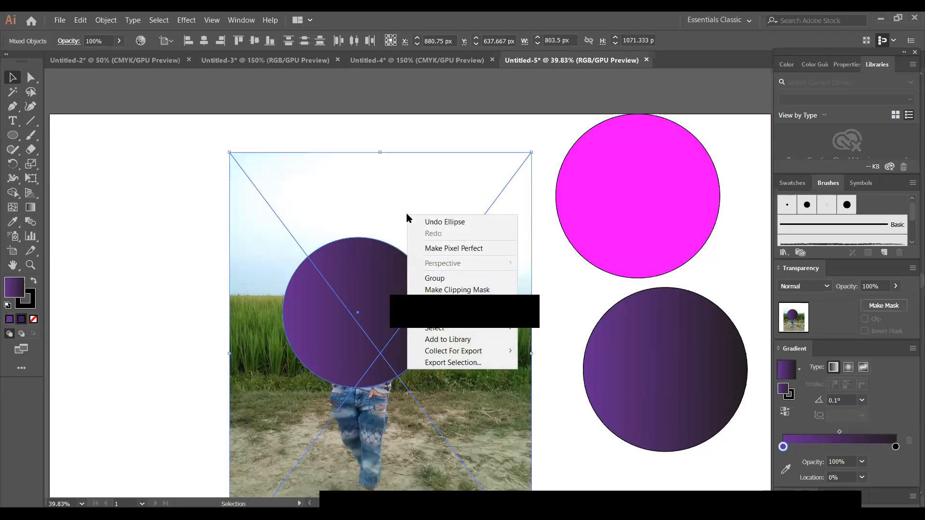
pyautogui.click(475, 290)
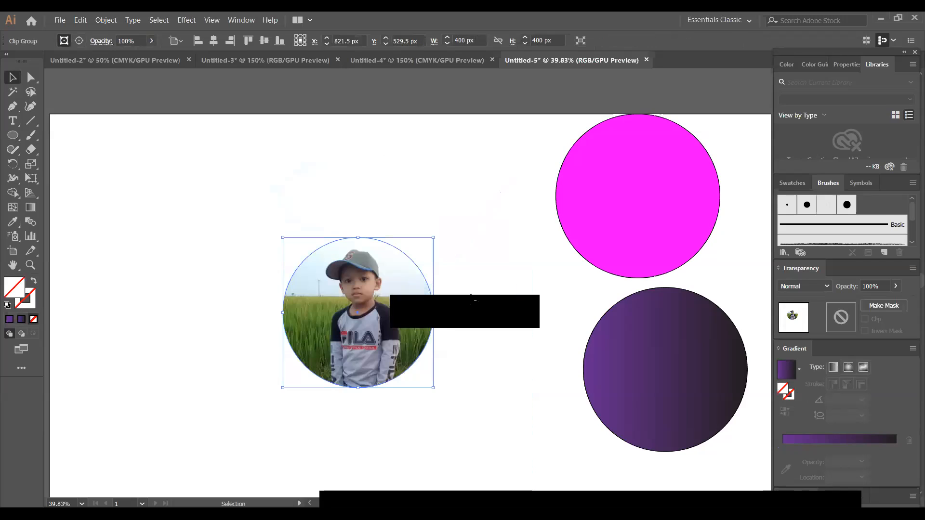
pyautogui.hotkey('ctrl', 'shift', 'a')
# Move the circular clipped photo around the artboard, leaving it left of the magenta and purple circles.
pyautogui.moveTo(395, 312); pyautogui.dragTo(466, 202)
pyautogui.moveTo(228, 269); pyautogui.dragTo(319, 426)
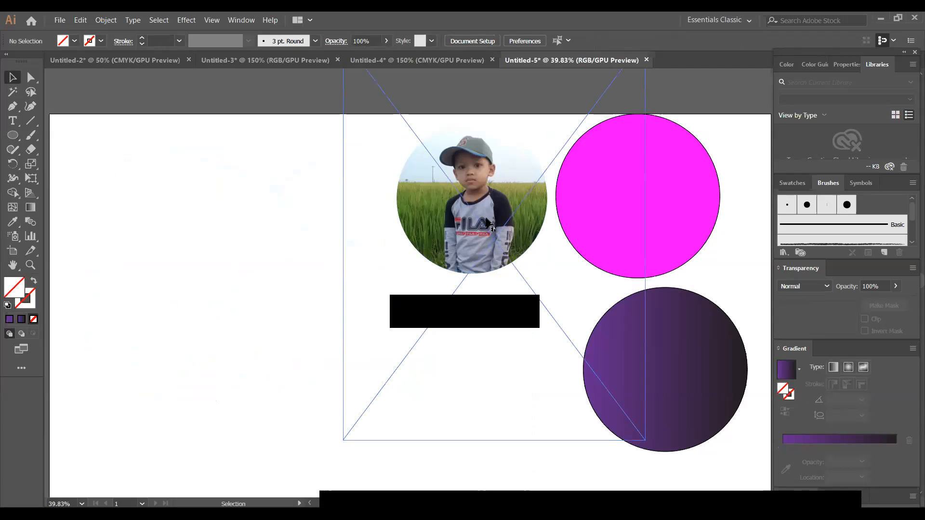
pyautogui.click(501, 230)
pyautogui.moveTo(501, 230); pyautogui.dragTo(370, 317)
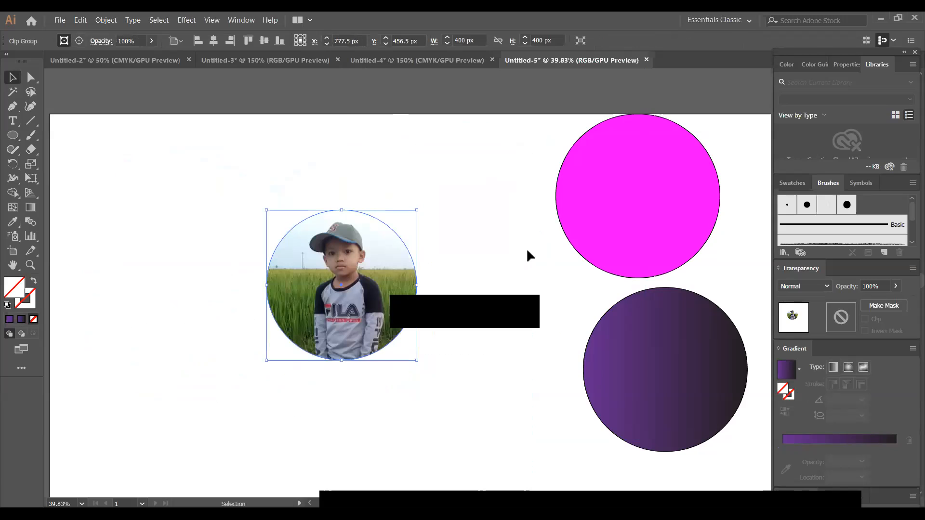
pyautogui.click(516, 254)
# Isolate the clip group and select the photo inside it.
pyautogui.doubleClick(351, 289)
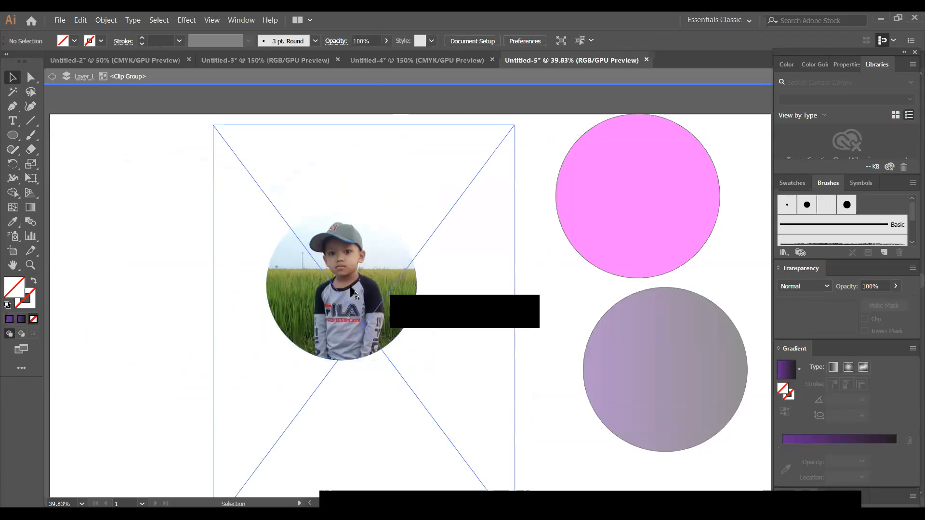
pyautogui.click(351, 290)
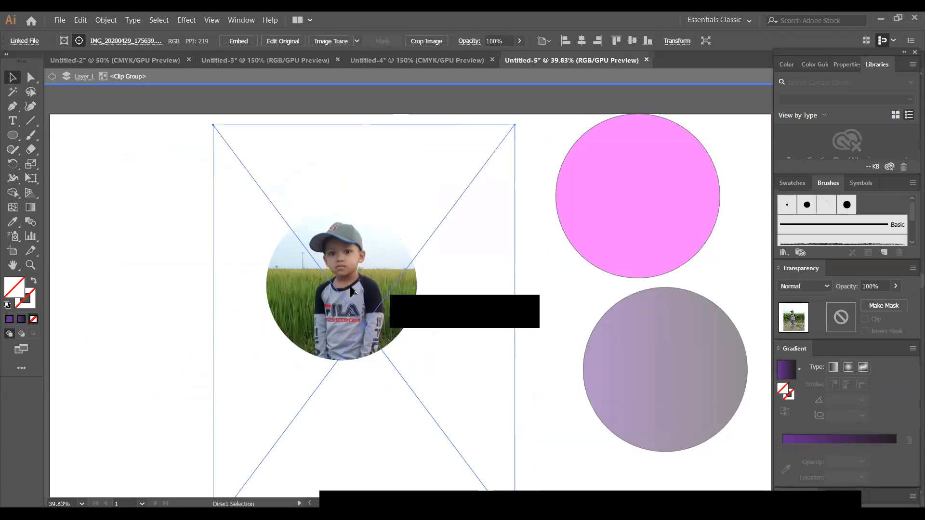
pyautogui.hotkey('ctrl', 'z')
# Move the circular clipped photo right beside the purple gradient circle, clearing the left part of the artboard.
pyautogui.moveTo(502, 206); pyautogui.dragTo(283, 274)
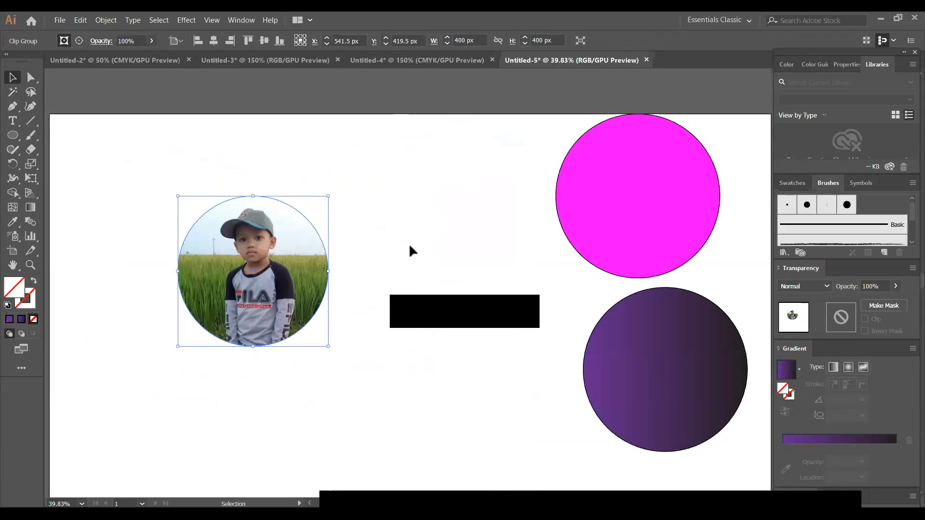
pyautogui.moveTo(272, 277); pyautogui.dragTo(526, 326)
pyautogui.click(422, 406)
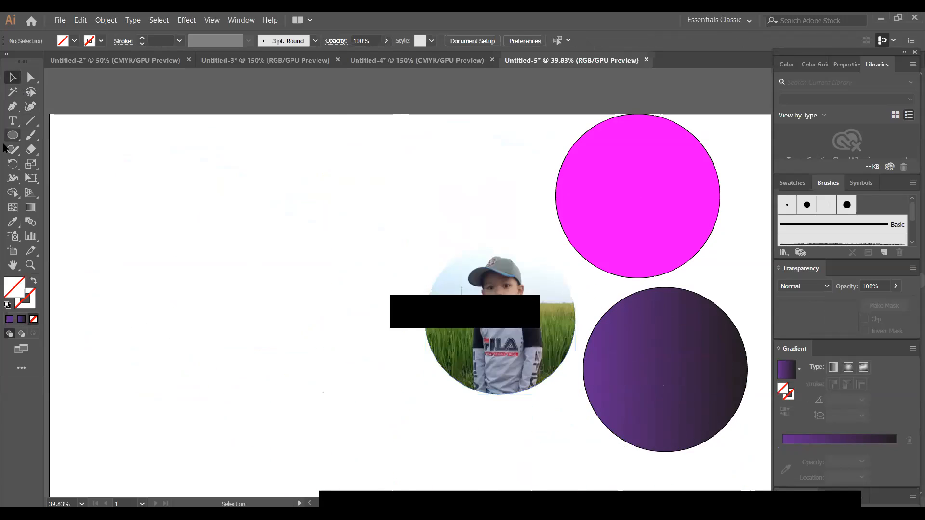
# Draw a rectangle on the left part of the artboard and sample the magenta circle's appearance onto it with the Eyedropper.
pyautogui.moveTo(9, 137); pyautogui.dragTo(401, 329)
pyautogui.click(85, 137)
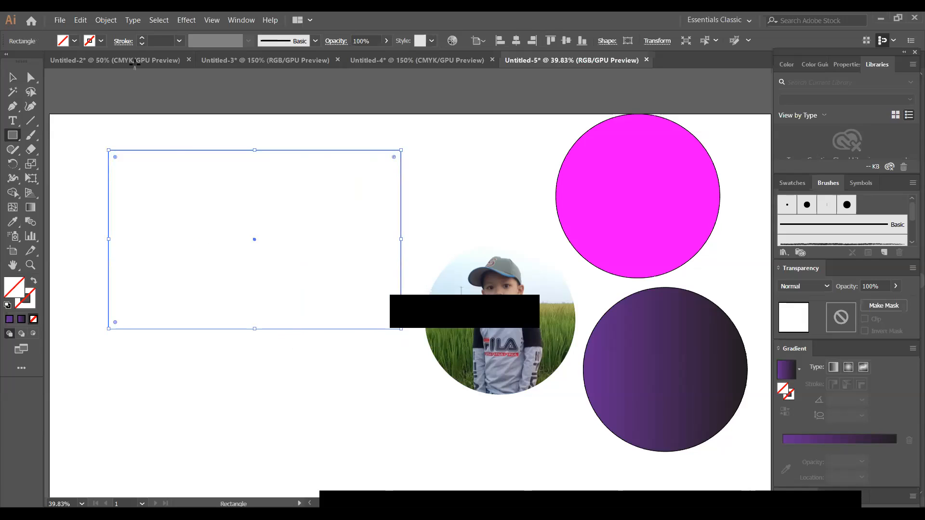
pyautogui.click(13, 222)
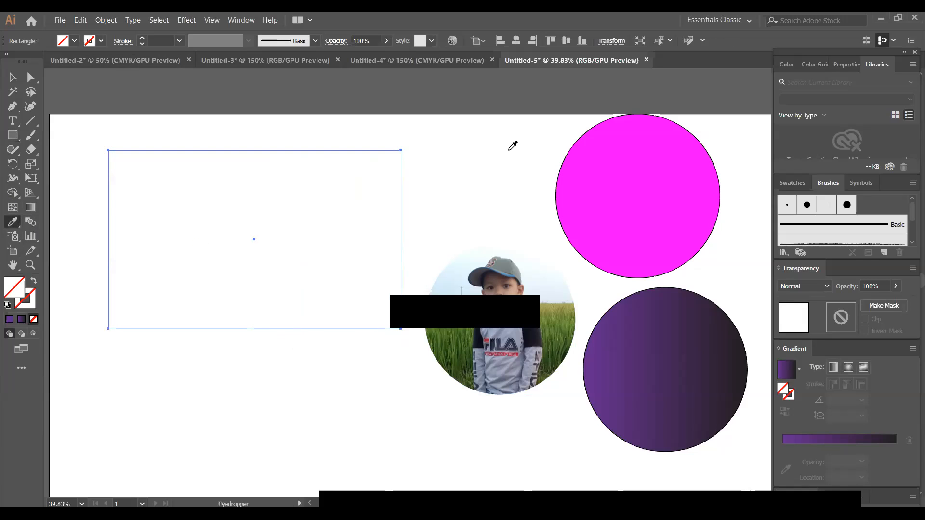
pyautogui.click(671, 190)
pyautogui.click(13, 77)
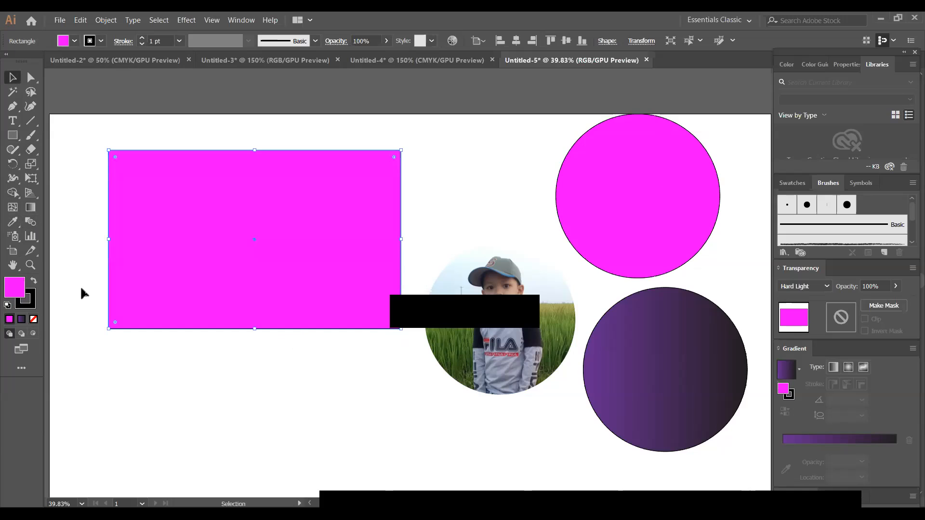
# Move the clipped photo onto the left part of the magenta rectangle and send the rectangle to the back.
pyautogui.moveTo(519, 311); pyautogui.dragTo(291, 225)
pyautogui.rightClick(287, 225)
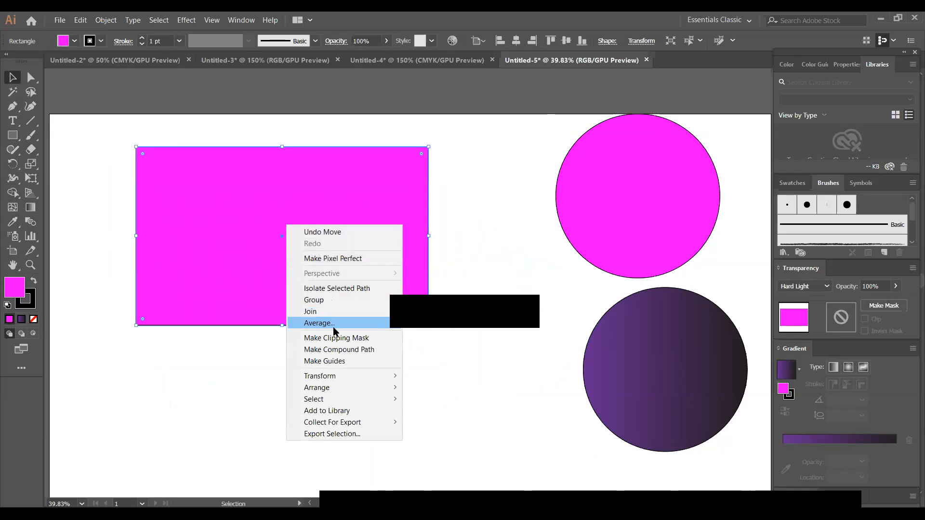
pyautogui.moveTo(361, 387)
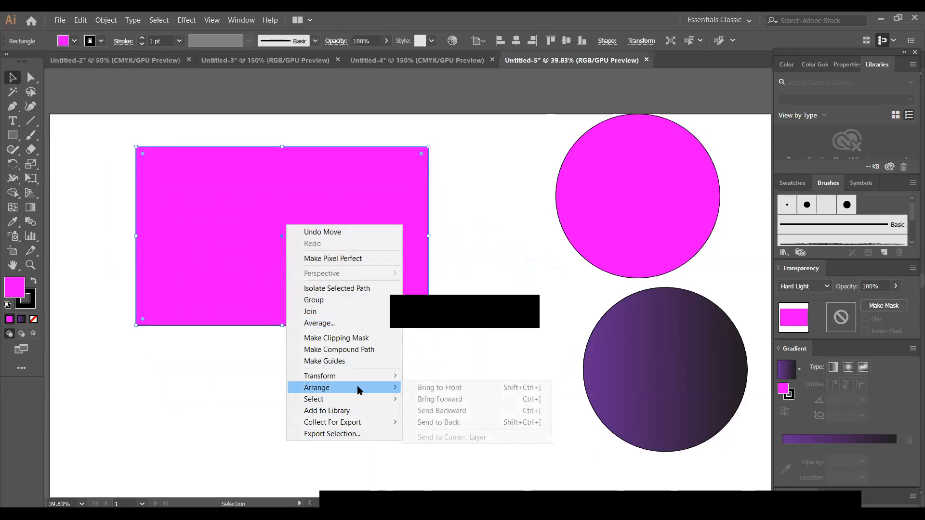
pyautogui.click(435, 422)
pyautogui.click(414, 430)
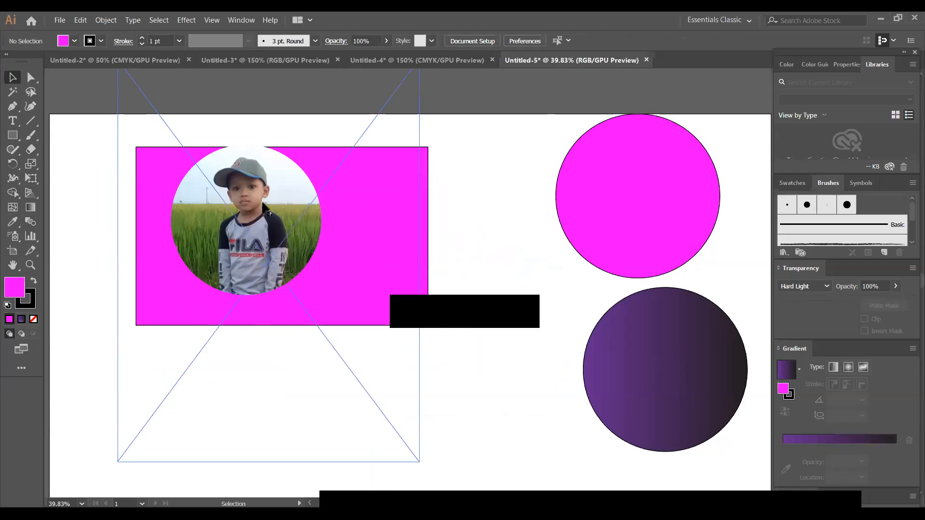
pyautogui.moveTo(299, 219); pyautogui.dragTo(303, 232)
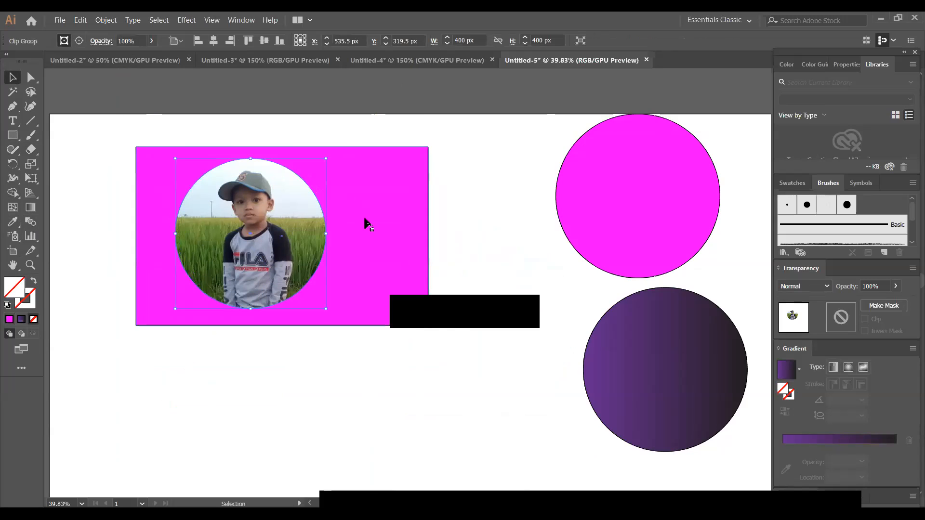
# Reflect the clipped photo across the vertical axis with the preview enabled.
pyautogui.rightClick(285, 210)
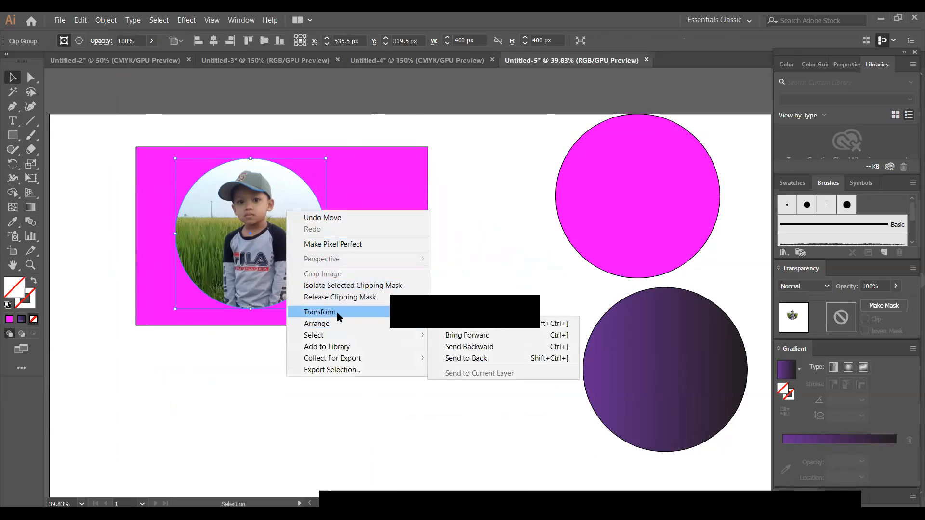
pyautogui.moveTo(336, 312)
pyautogui.click(461, 352)
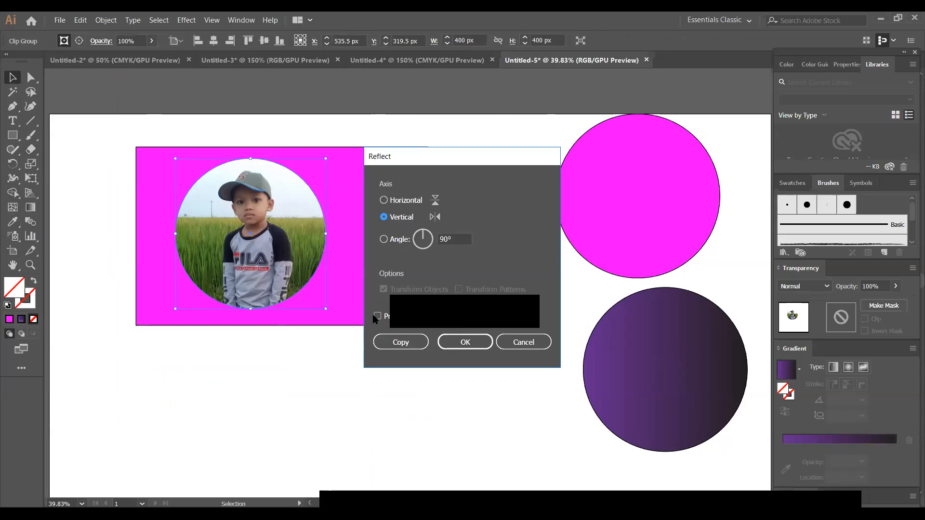
pyautogui.click(377, 317)
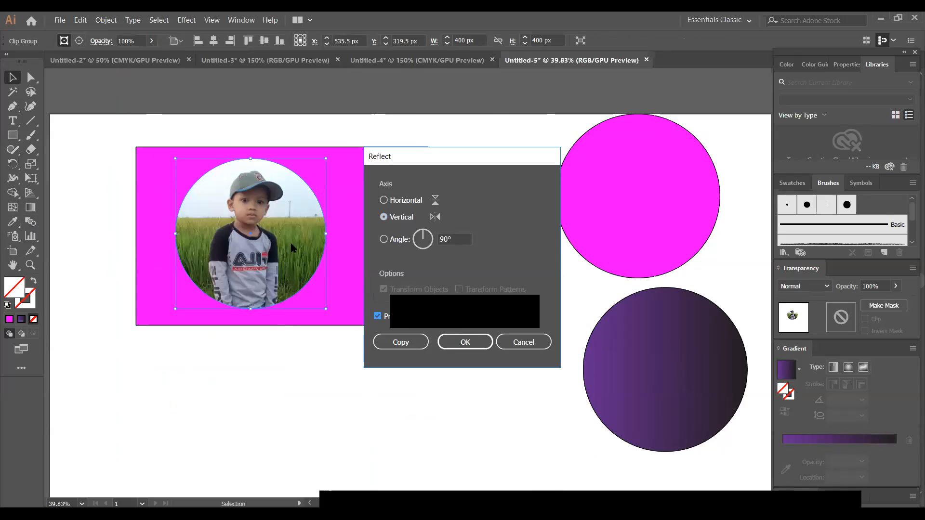
pyautogui.click(476, 338)
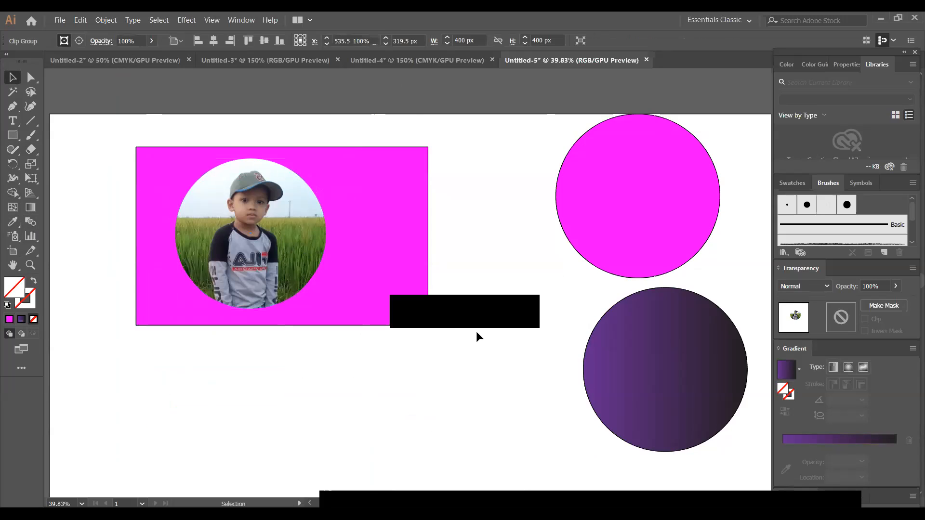
pyautogui.click(476, 336)
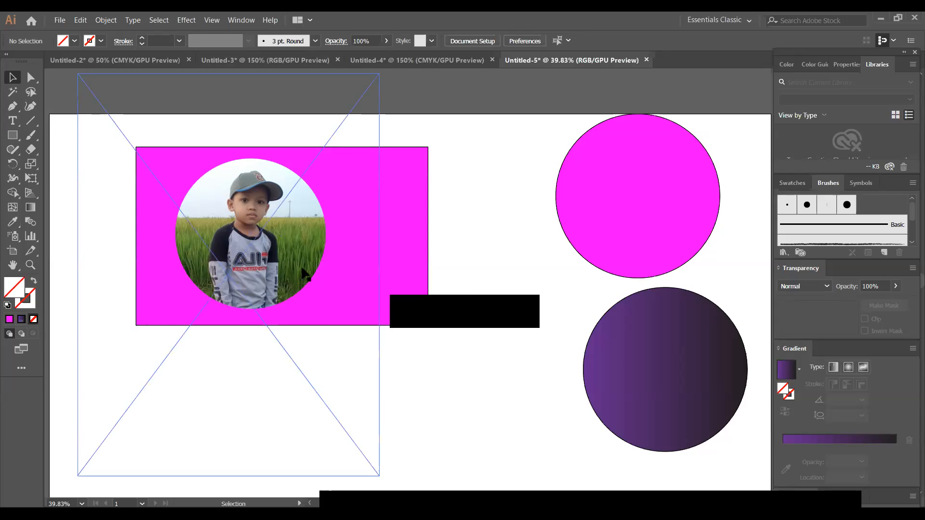
pyautogui.click(283, 271)
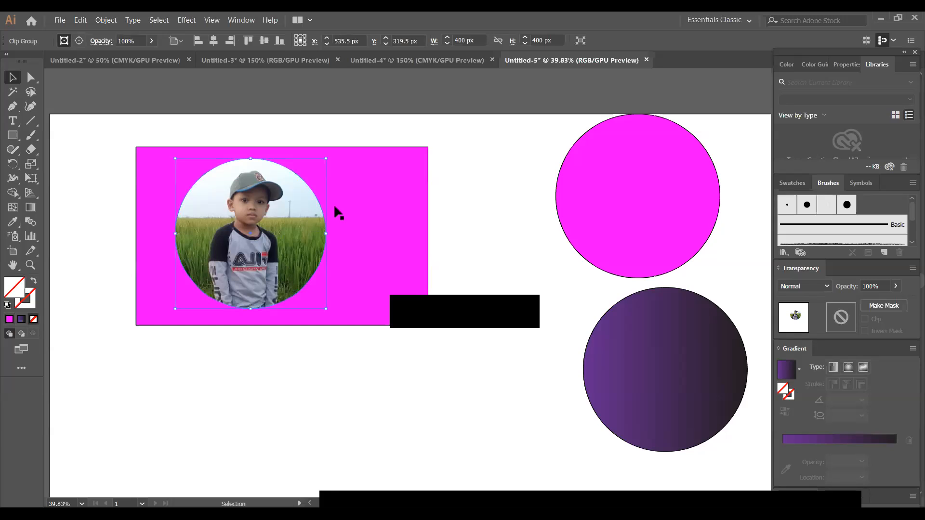
pyautogui.click(412, 261)
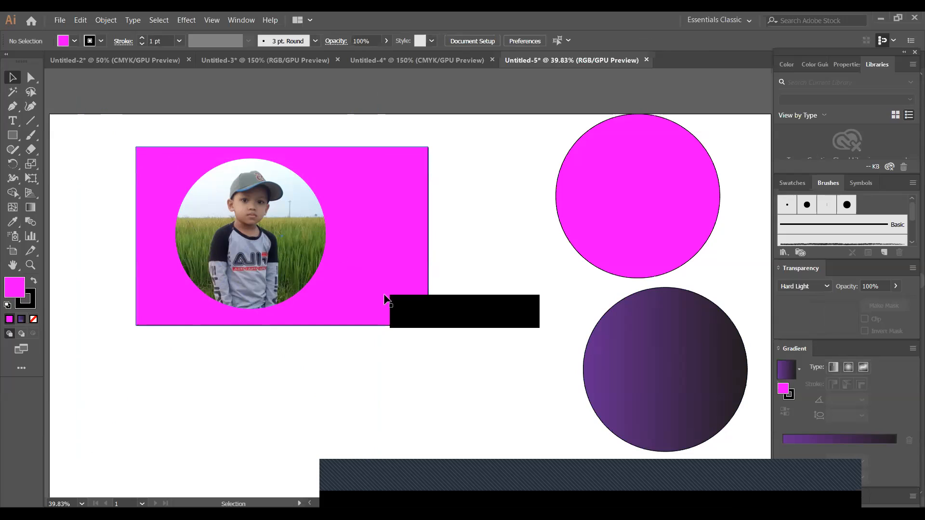
# Move the mirrored circular photo off the magenta rectangle and delete the rectangle.
pyautogui.click(293, 258)
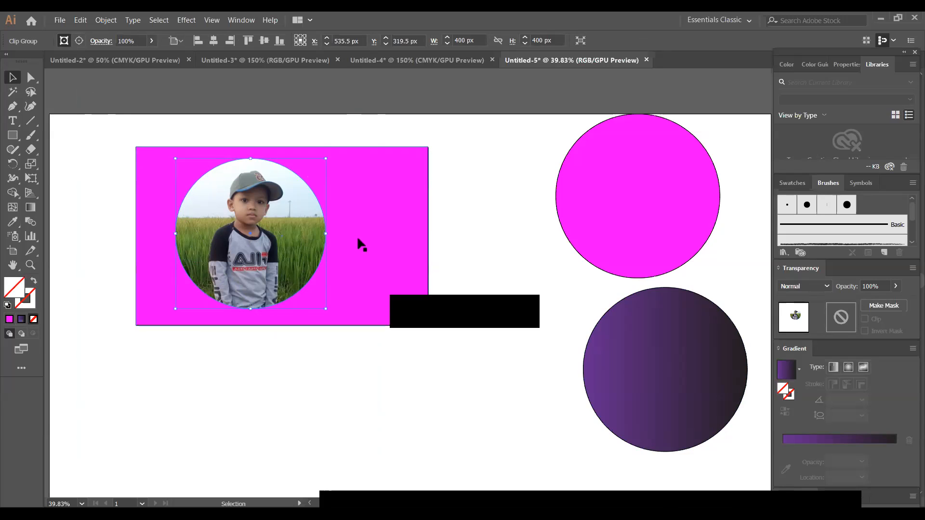
pyautogui.moveTo(254, 256); pyautogui.dragTo(537, 294)
pyautogui.click(417, 400)
pyautogui.click(356, 185)
pyautogui.press('Delete')
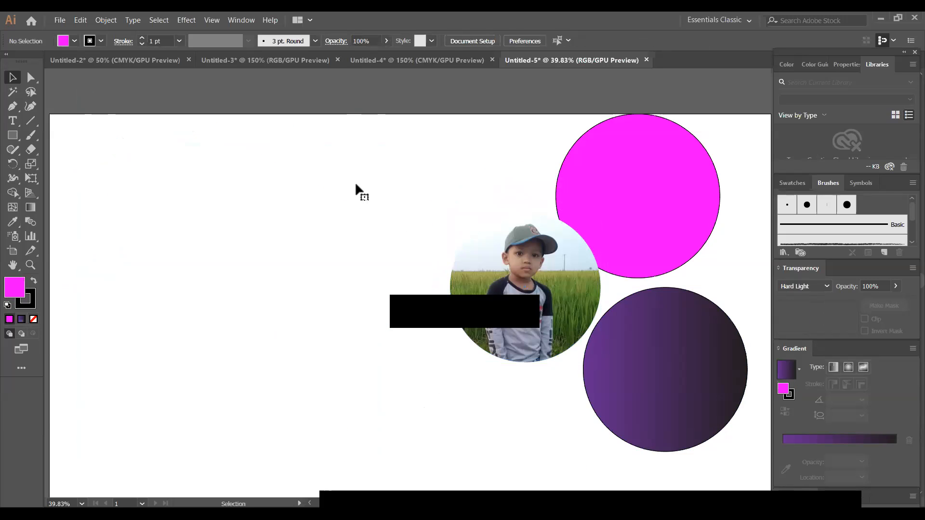
# Place the Eid Mubarak image 70633086.jpg and move it into the upper-left area of the artboard.
pyautogui.click(58, 20)
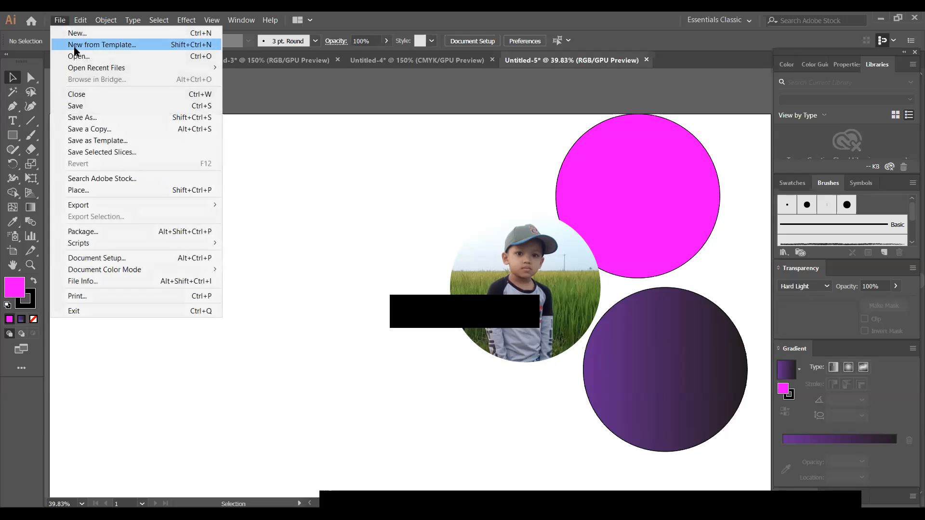
pyautogui.click(105, 193)
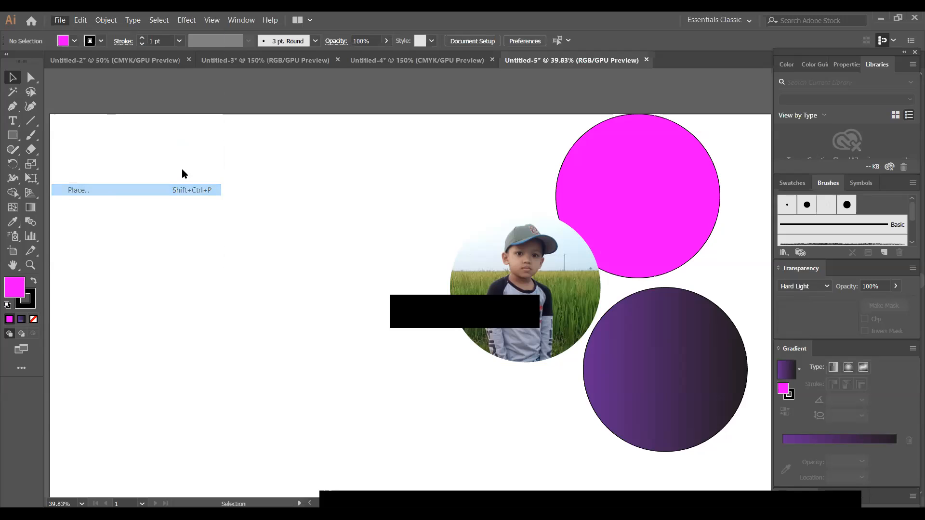
pyautogui.scroll(-3, 213, 184)
pyautogui.scroll(-3, 213, 184)
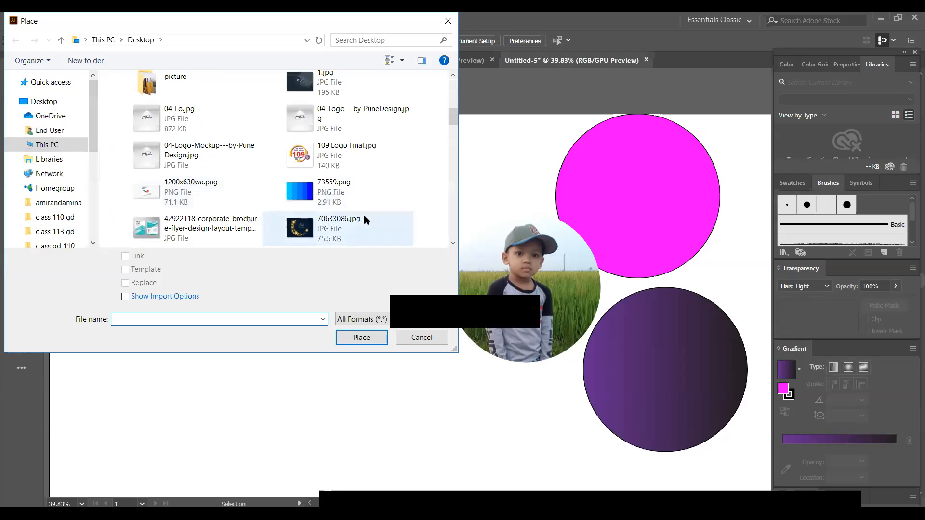
pyautogui.click(336, 226)
pyautogui.click(361, 337)
pyautogui.click(159, 213)
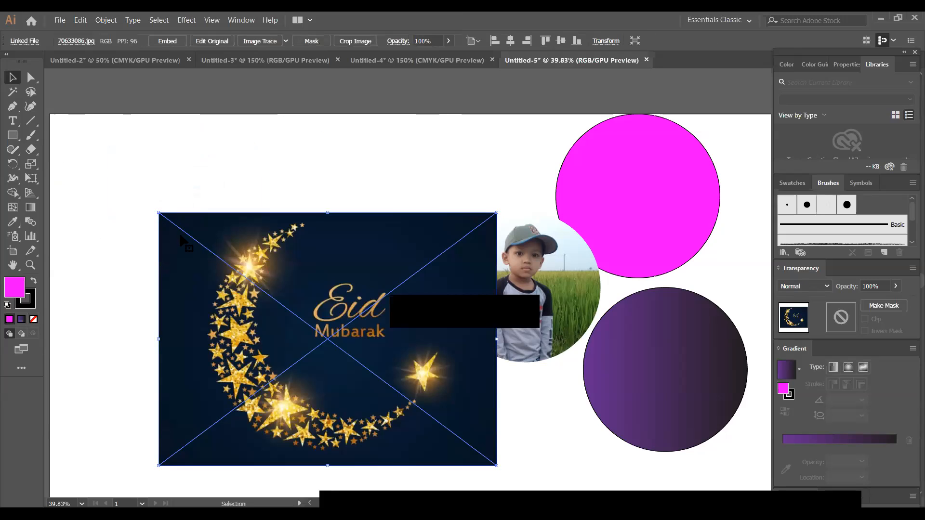
pyautogui.moveTo(327, 335); pyautogui.dragTo(243, 243)
pyautogui.click(275, 398)
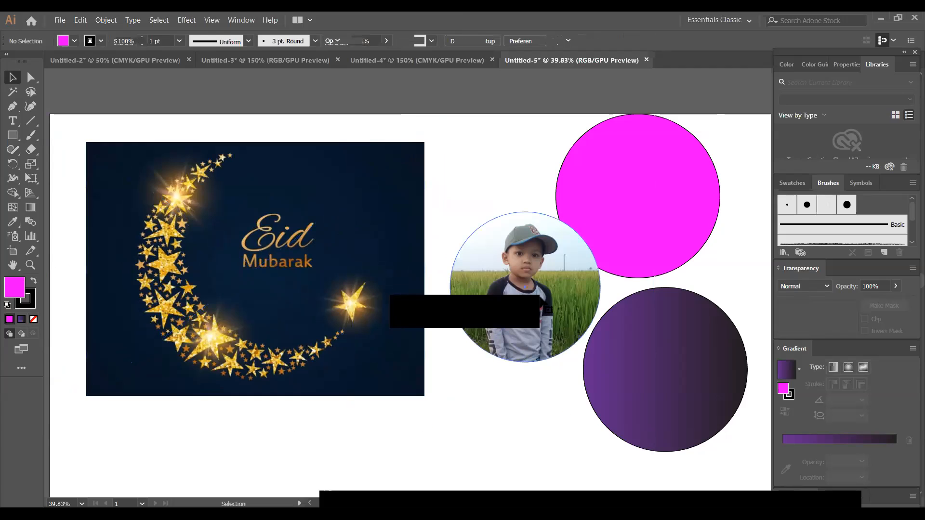
# Scale the circular photo down to 317 px and arrange it in front of the Eid Mubarak image's upper-right area.
pyautogui.moveTo(462, 364)
pyautogui.mouseDown()
pyautogui.moveTo(445, 356)
pyautogui.moveTo(454, 362)
pyautogui.moveTo(465, 347)
pyautogui.mouseUp()
pyautogui.moveTo(514, 310); pyautogui.dragTo(350, 226)
pyautogui.rightClick(366, 231)
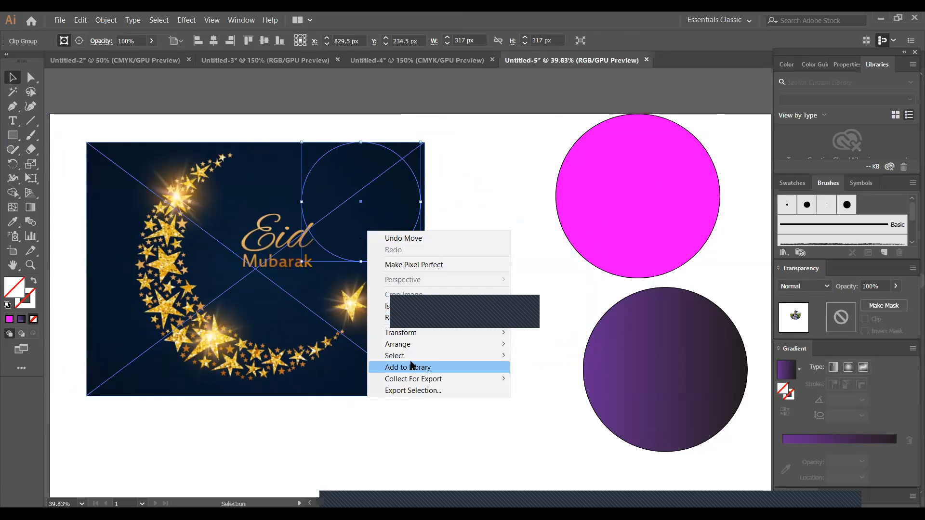
pyautogui.click(540, 279)
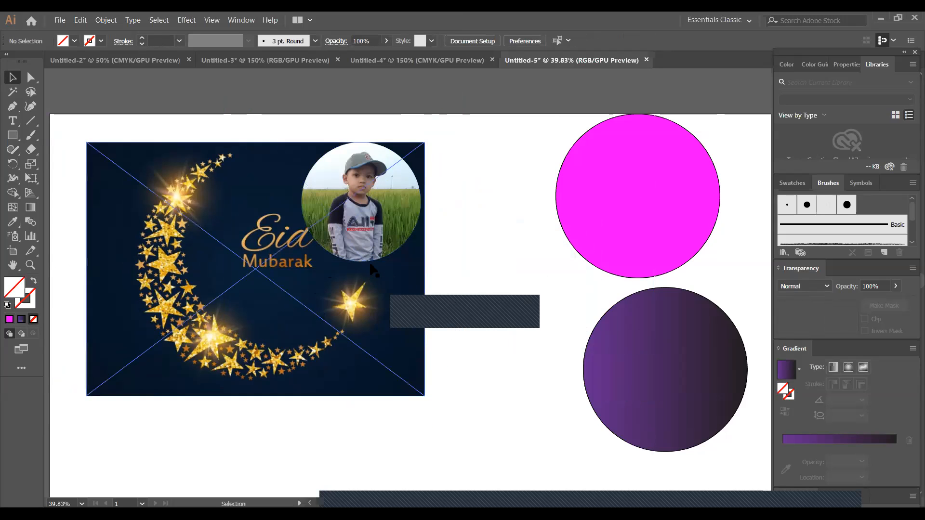
# Shrink the circular photo to 239 px and position it near the upper-right corner of the Eid Mubarak image.
pyautogui.click(381, 231)
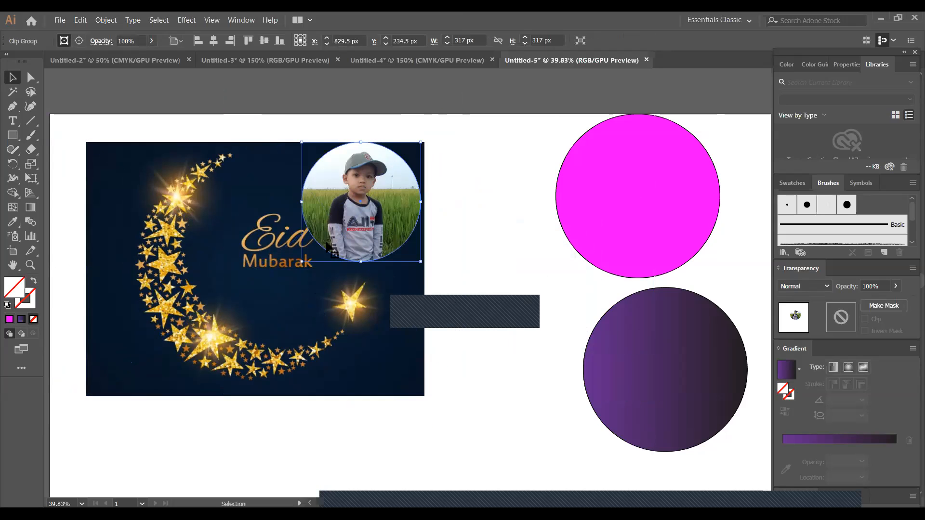
pyautogui.moveTo(301, 262); pyautogui.dragTo(316, 246)
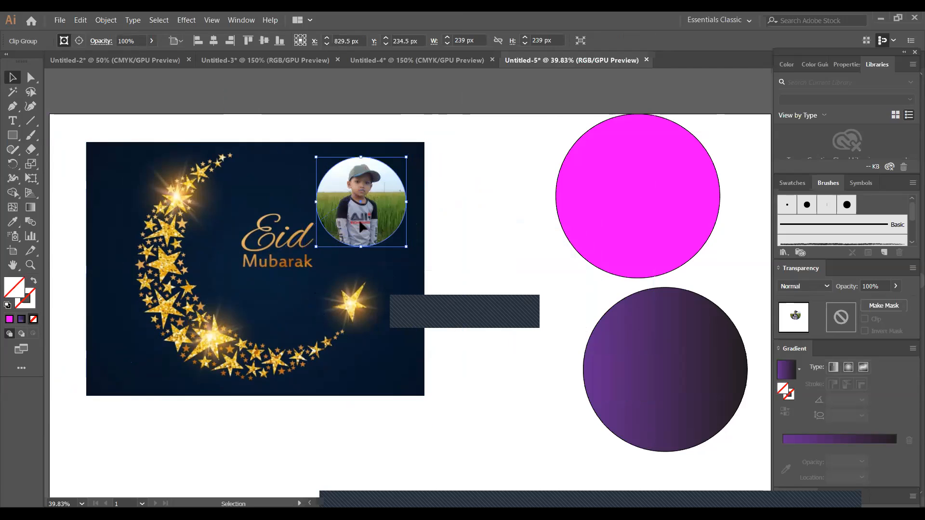
pyautogui.moveTo(363, 224); pyautogui.dragTo(374, 230)
pyautogui.click(447, 260)
# Move the purple gradient circle over the magenta circle with a slight offset, and split both with Pathfinder Divide.
pyautogui.moveTo(625, 381); pyautogui.dragTo(610, 190)
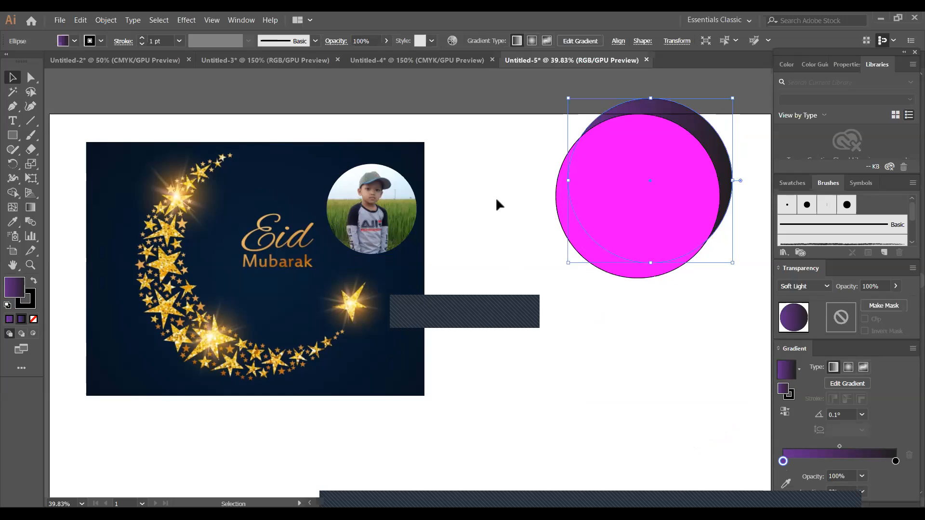
pyautogui.moveTo(496, 152); pyautogui.dragTo(729, 253)
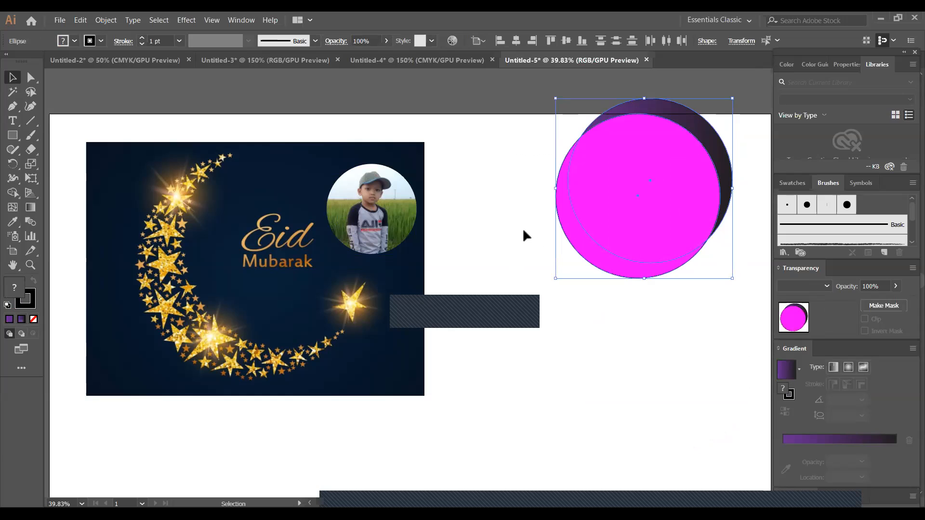
pyautogui.click(243, 22)
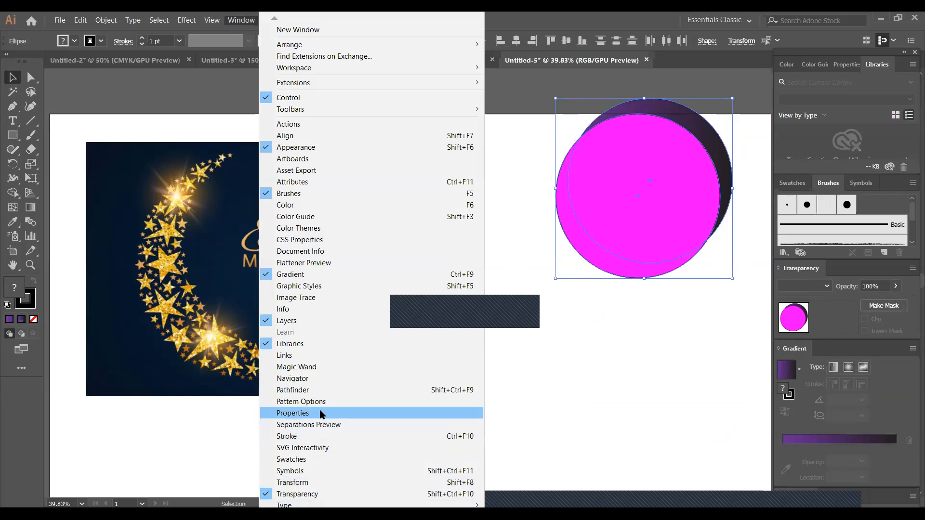
pyautogui.click(311, 390)
pyautogui.click(492, 241)
pyautogui.click(579, 402)
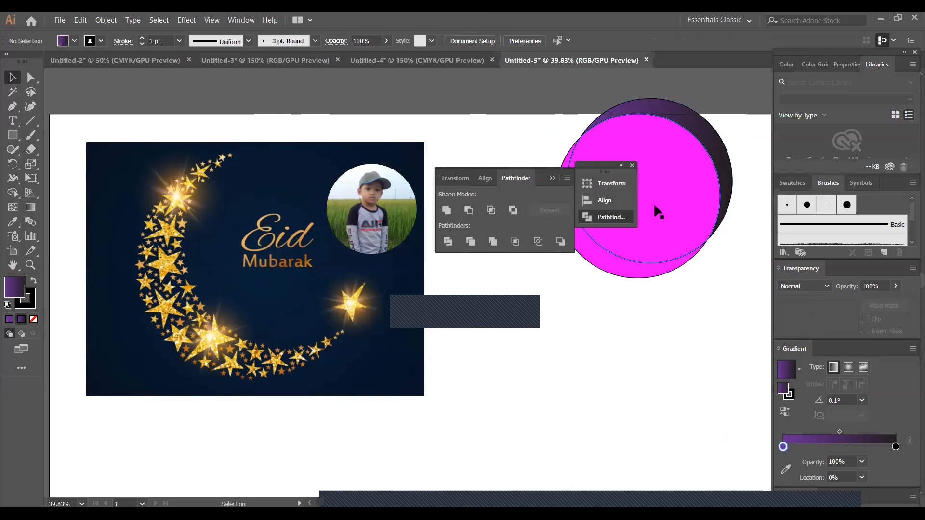
pyautogui.rightClick(653, 203)
pyautogui.click(565, 418)
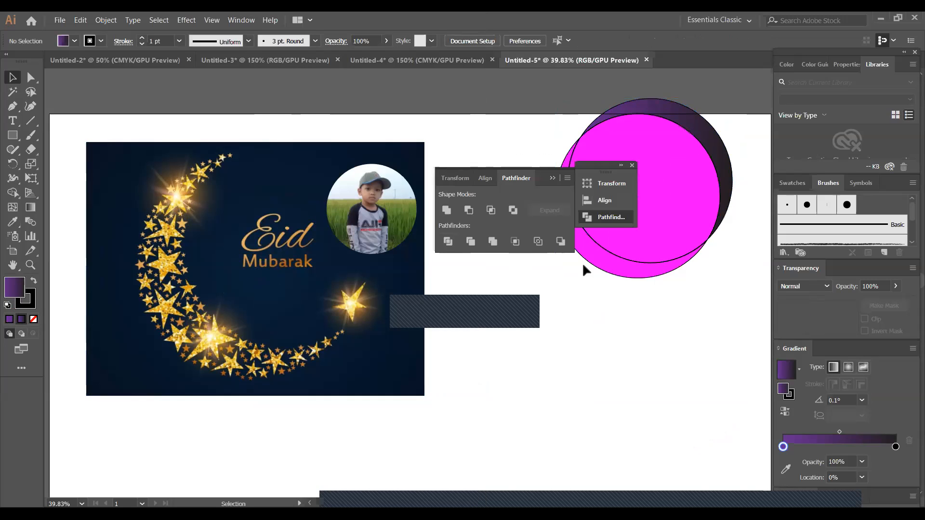
pyautogui.click(553, 177)
pyautogui.click(633, 166)
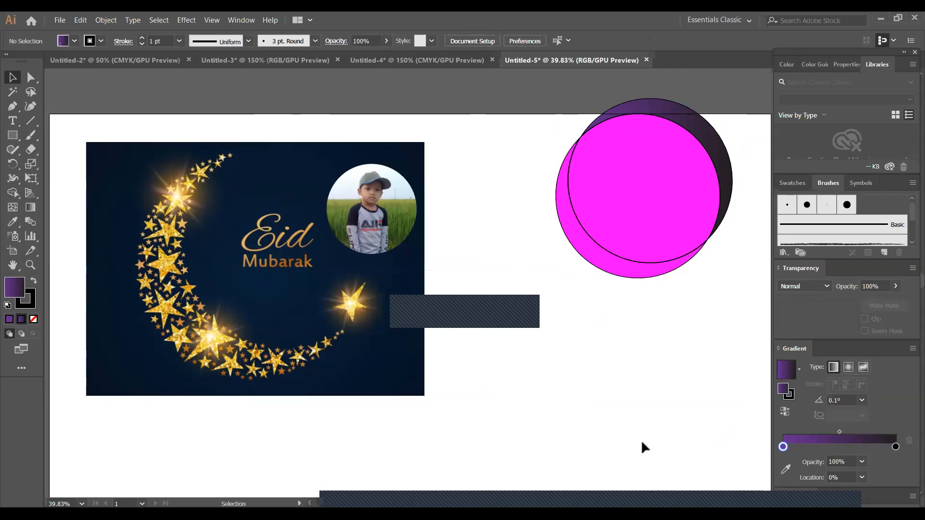
# Ungroup the divided circles and move the magenta overlap piece out below the two crescents.
pyautogui.click(650, 205)
pyautogui.rightClick(671, 237)
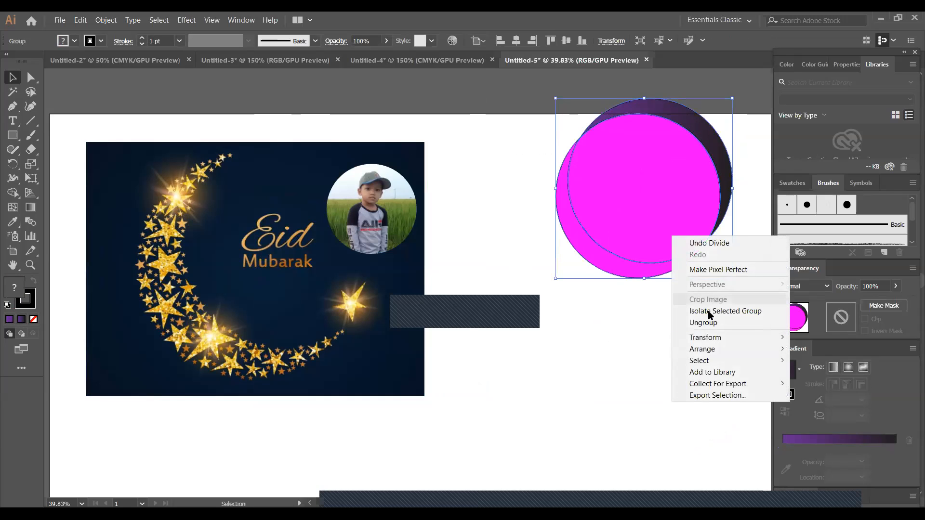
pyautogui.click(703, 323)
pyautogui.click(626, 371)
pyautogui.moveTo(640, 231); pyautogui.dragTo(714, 487)
# Move the purple gradient crescent away from the magenta crescent, placing it beside the magenta overlap piece.
pyautogui.click(709, 137)
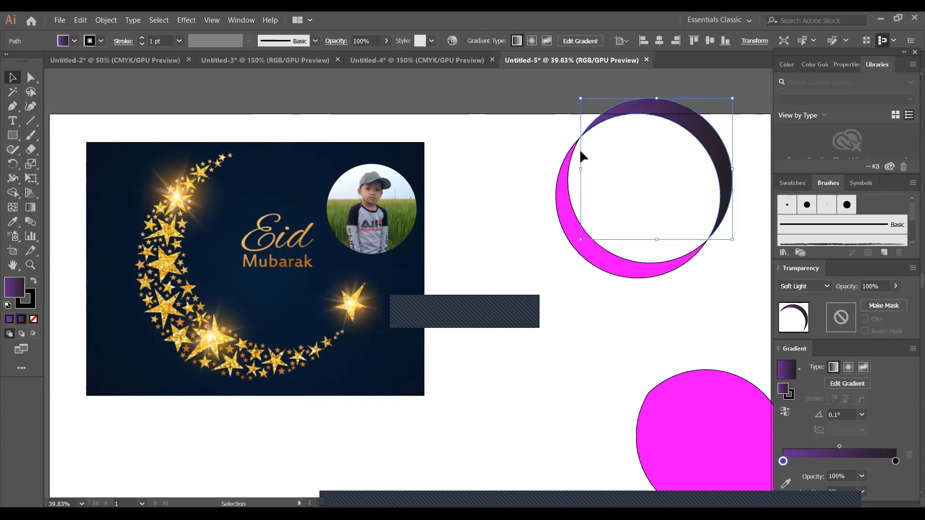
pyautogui.rightClick(723, 151)
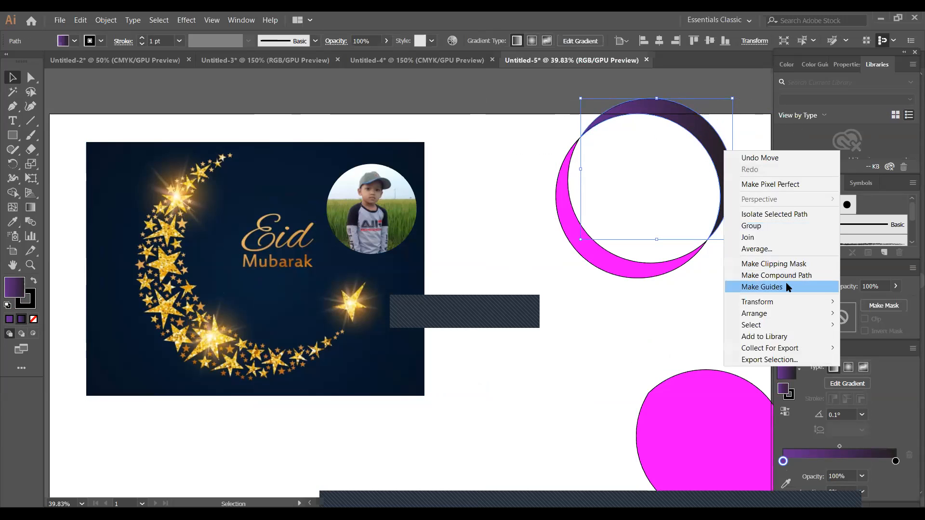
pyautogui.click(683, 378)
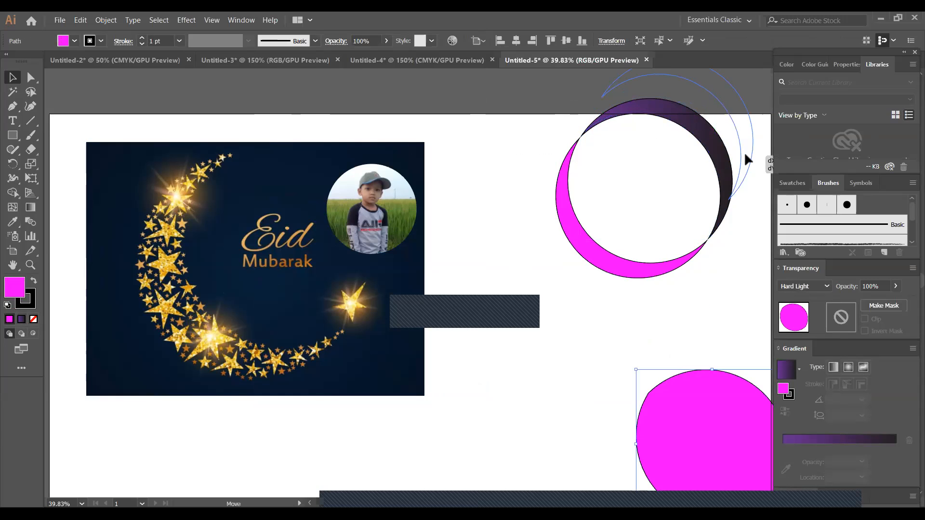
pyautogui.click(731, 186)
pyautogui.moveTo(710, 152); pyautogui.dragTo(615, 388)
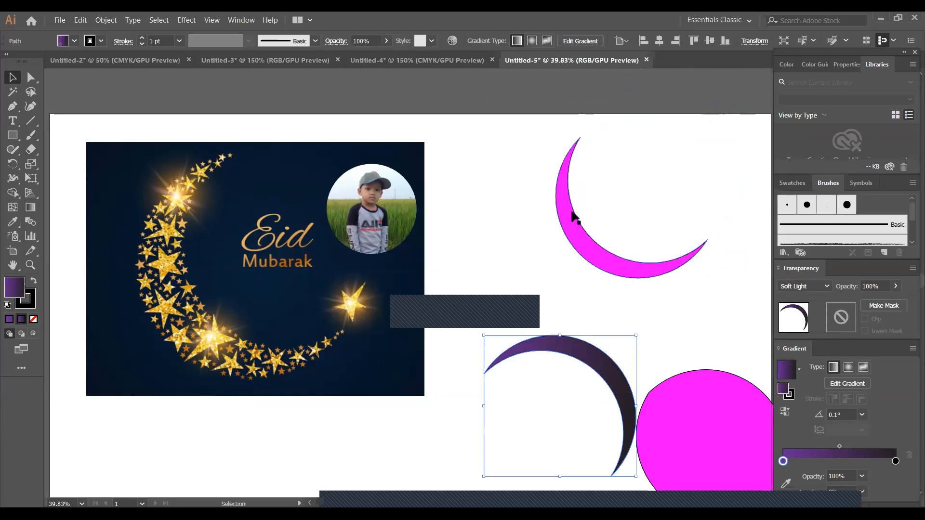
# Remove the magenta crescent's fill and set its stroke weight to 4 pt.
pyautogui.click(582, 247)
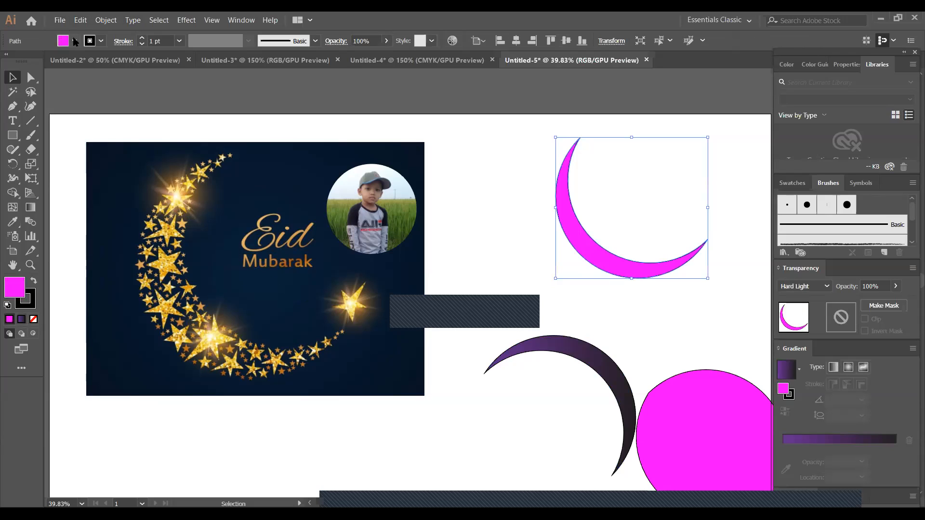
pyautogui.click(75, 41)
pyautogui.click(7, 61)
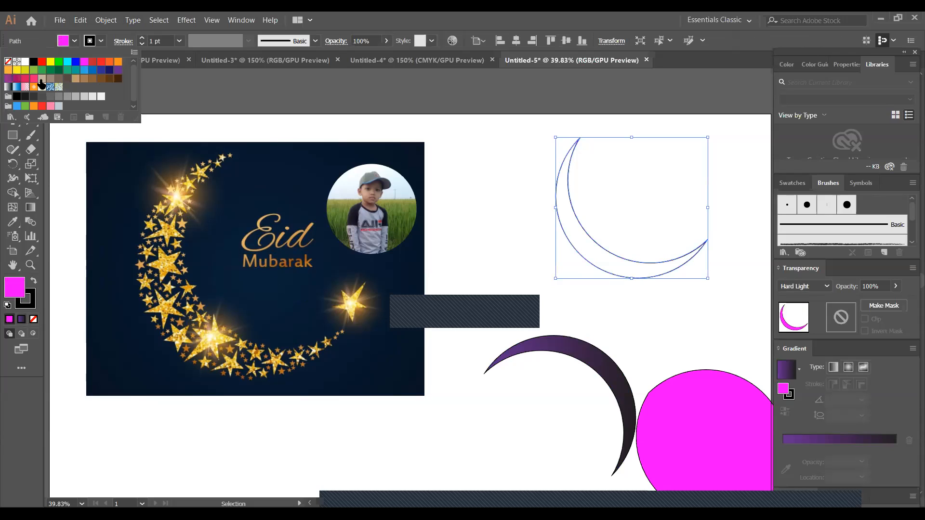
pyautogui.click(471, 263)
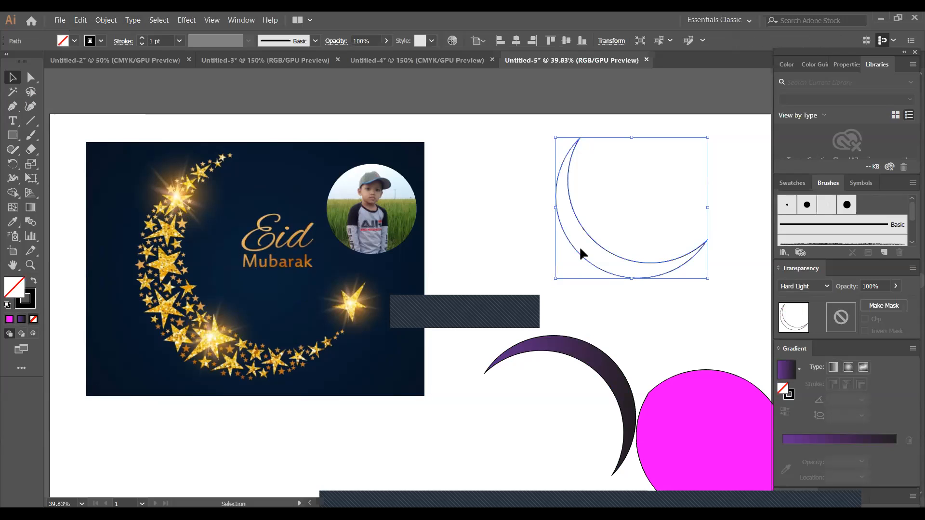
pyautogui.click(101, 41)
pyautogui.click(143, 38)
pyautogui.click(143, 38)
pyautogui.click(143, 38)
pyautogui.click(481, 256)
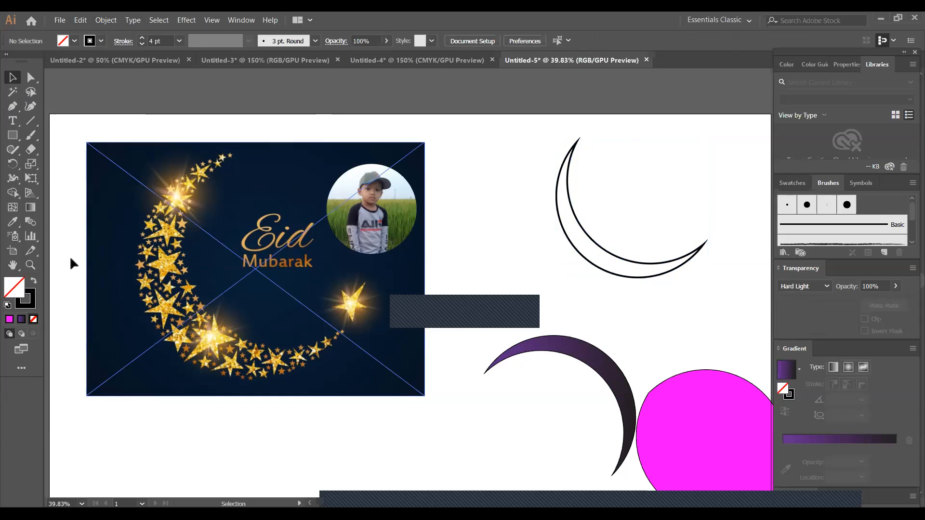
# Sample the golden colour of a star in the Eid Mubarak image with the Eyedropper.
pyautogui.click(12, 221)
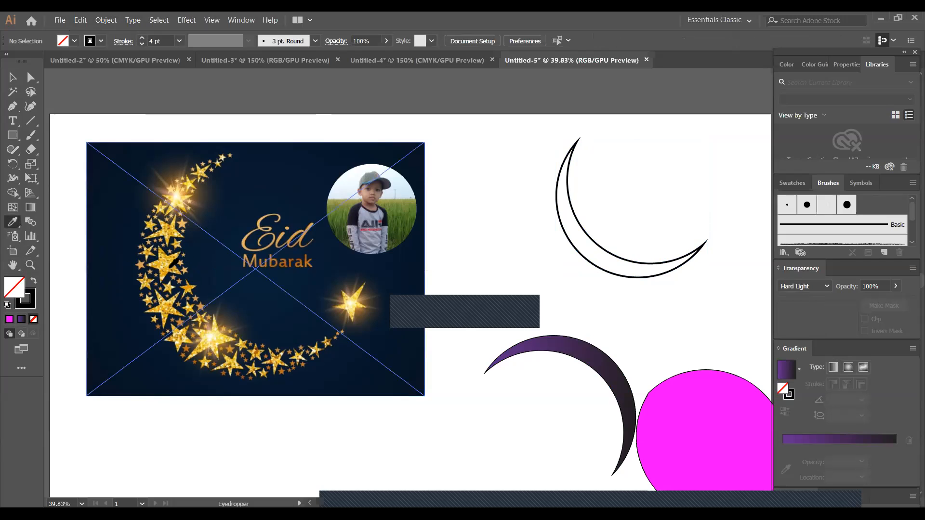
pyautogui.click(172, 264)
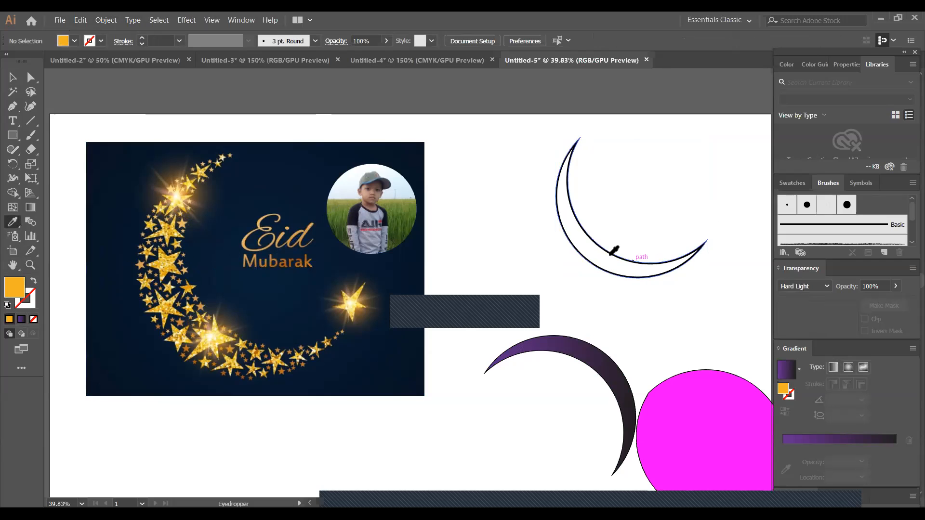
pyautogui.click(12, 78)
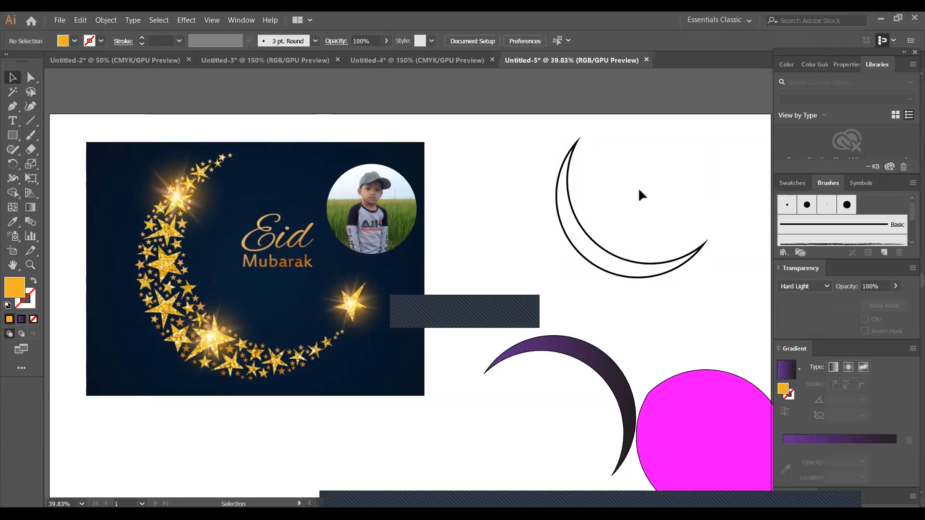
# Change the crescent outline's stroke colour to the orange swatch.
pyautogui.click(657, 263)
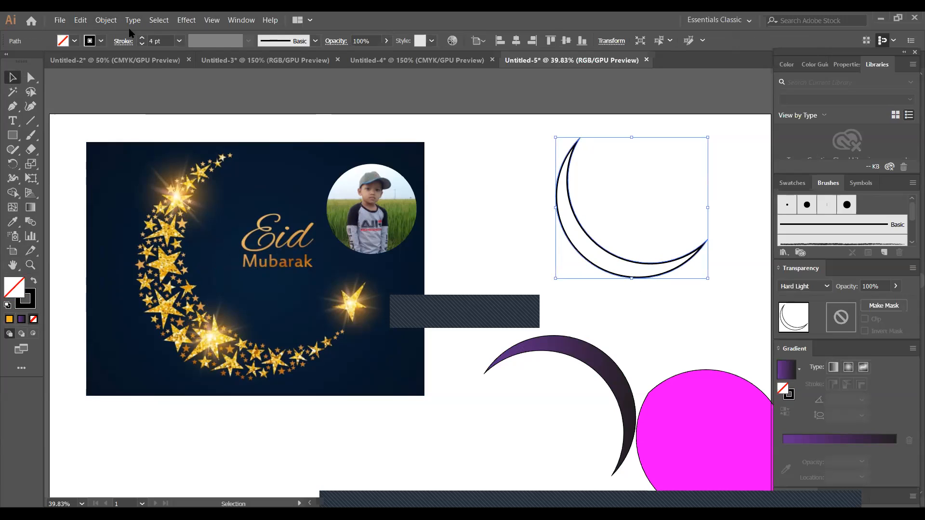
pyautogui.click(101, 41)
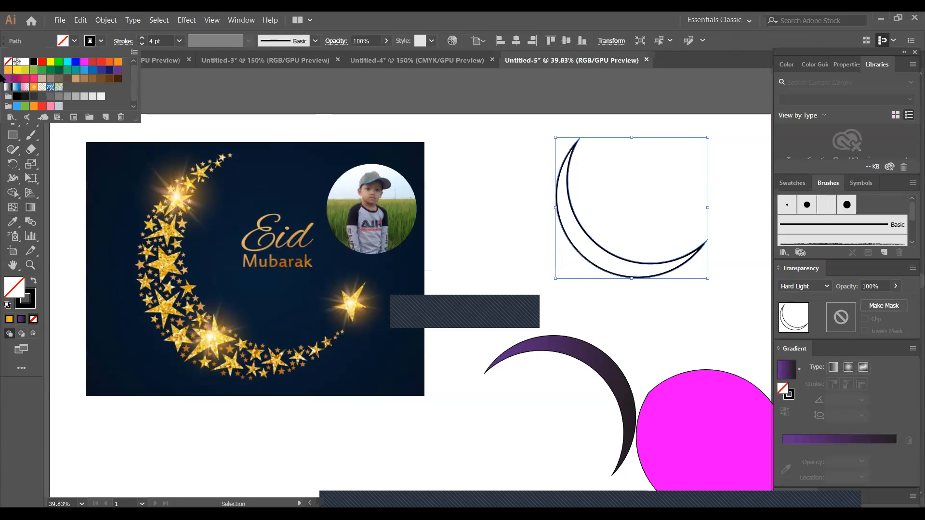
pyautogui.click(8, 70)
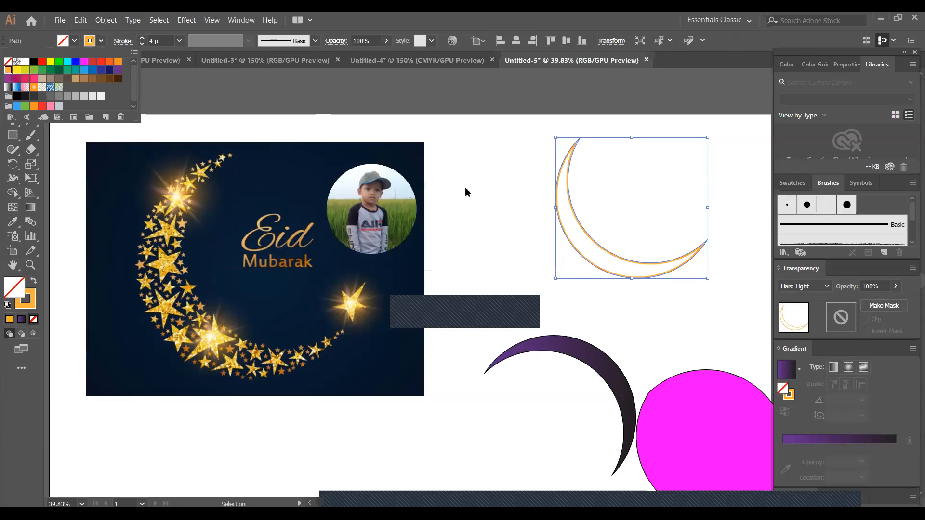
pyautogui.click(594, 299)
# Move the orange crescent 163 px left and 72 px down, and delete the leftover purple crescent and magenta piece.
pyautogui.moveTo(631, 265); pyautogui.dragTo(570, 292)
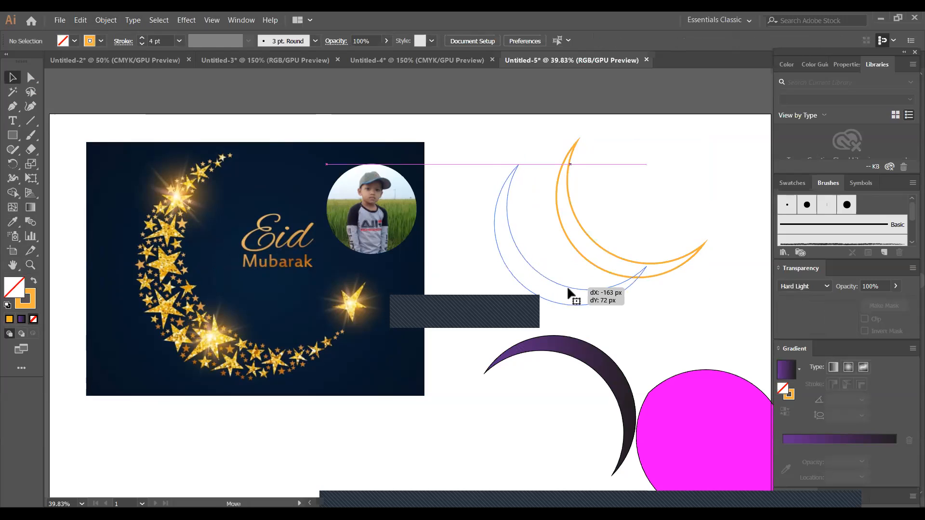
pyautogui.click(701, 434)
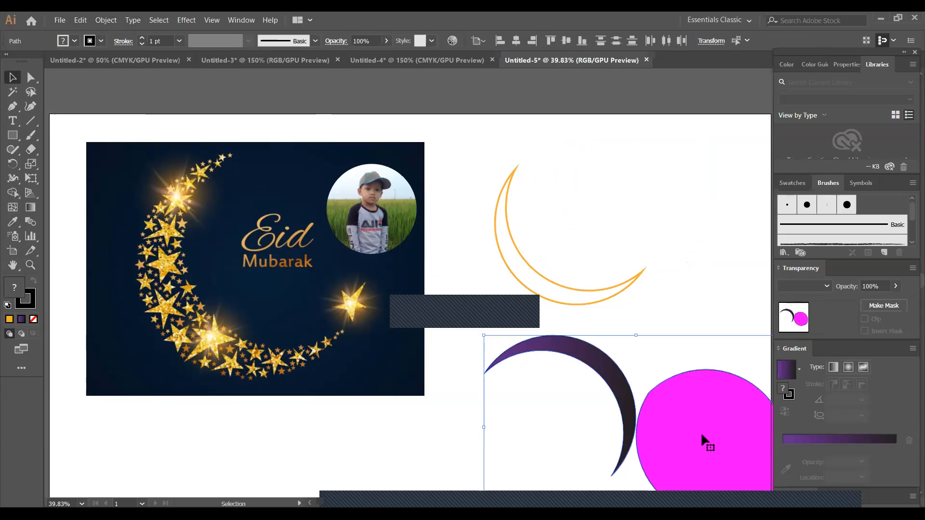
pyautogui.press('Delete')
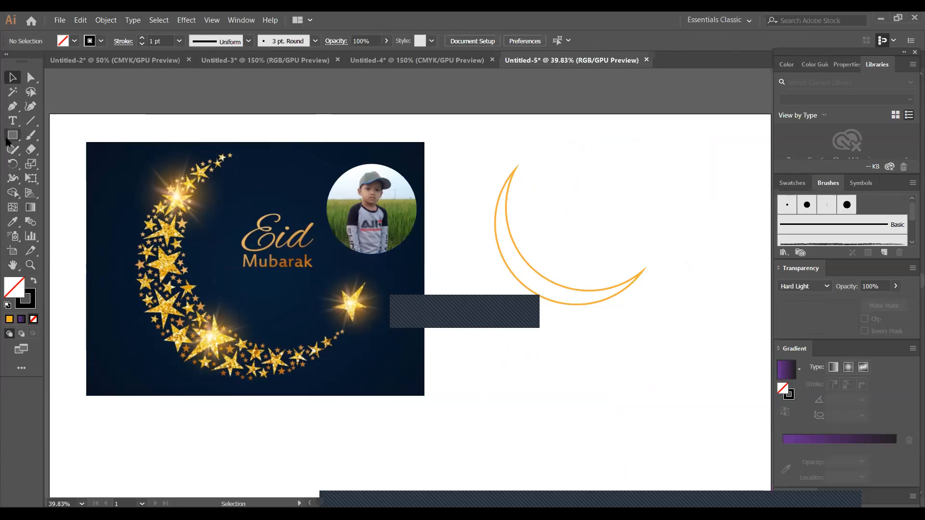
# Draw a small five-pointed star with the Star tool below the orange crescent.
pyautogui.moveTo(5, 138); pyautogui.dragTo(62, 193)
pyautogui.click(63, 193)
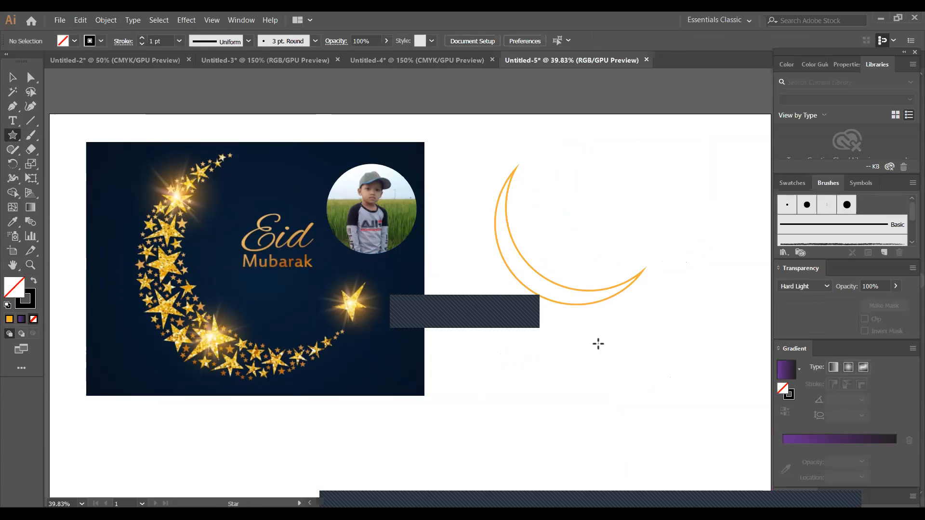
pyautogui.moveTo(598, 344); pyautogui.dragTo(607, 357)
pyautogui.click(13, 77)
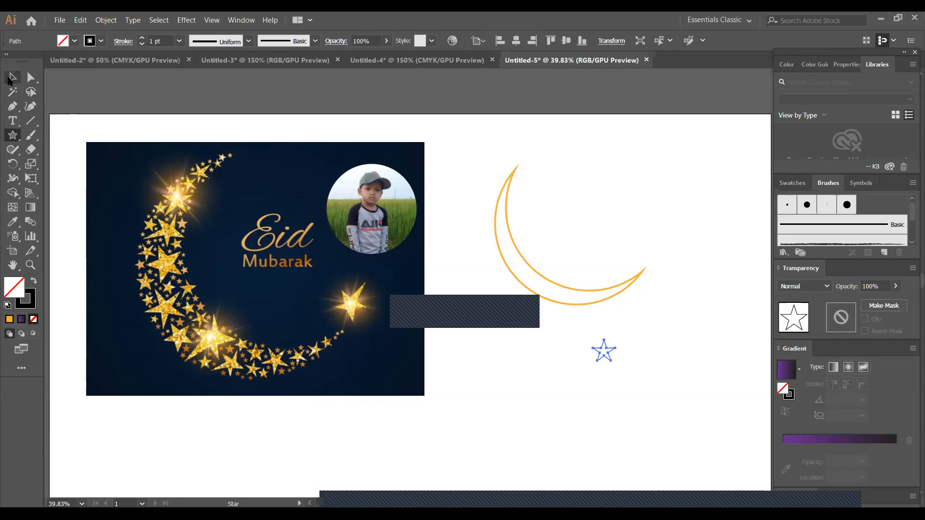
# Move the star into the crescent's lower curve and repeat it leftward into a horizontal row of six stars.
pyautogui.moveTo(604, 350); pyautogui.dragTo(564, 299)
pyautogui.click(592, 310)
pyautogui.hotkey('ctrl', 'd')
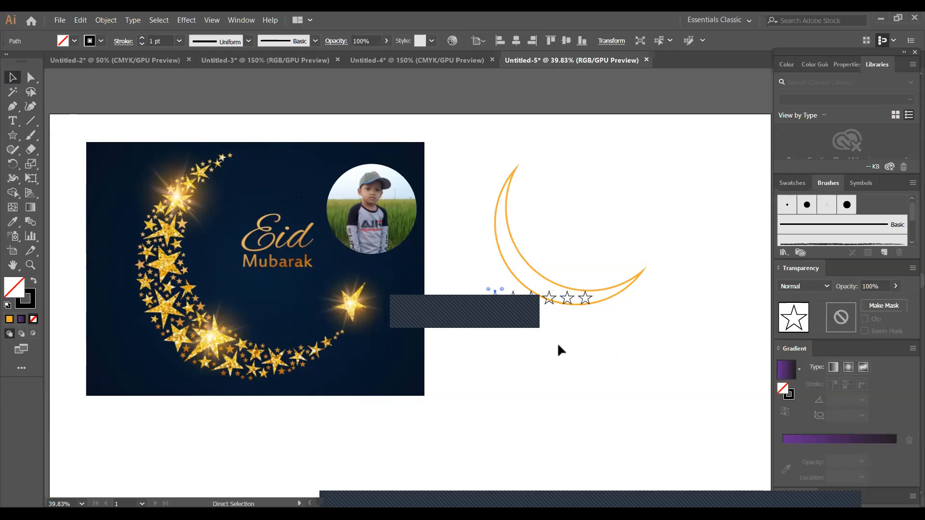
pyautogui.click(510, 330)
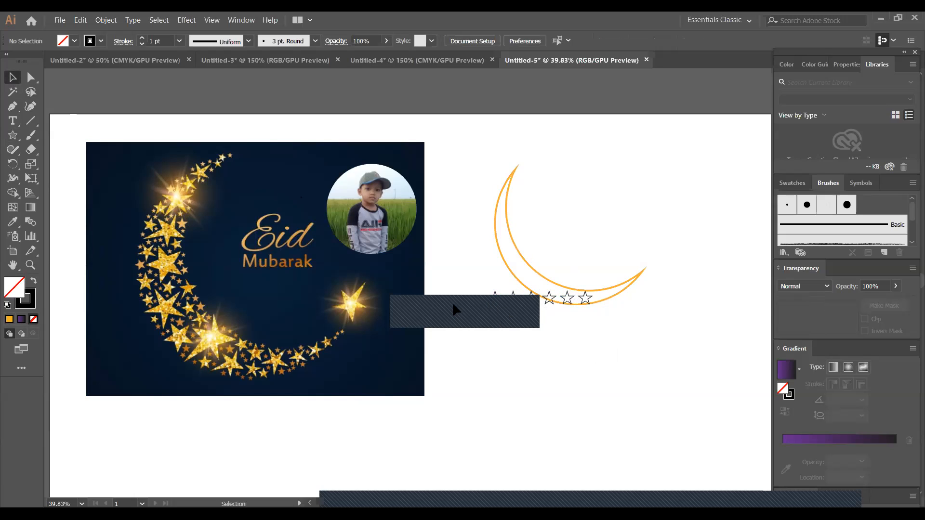
# Select the three leftmost stars, rotate them as a set and move them inside the crescent's left curve.
pyautogui.moveTo(584, 303); pyautogui.dragTo(505, 306)
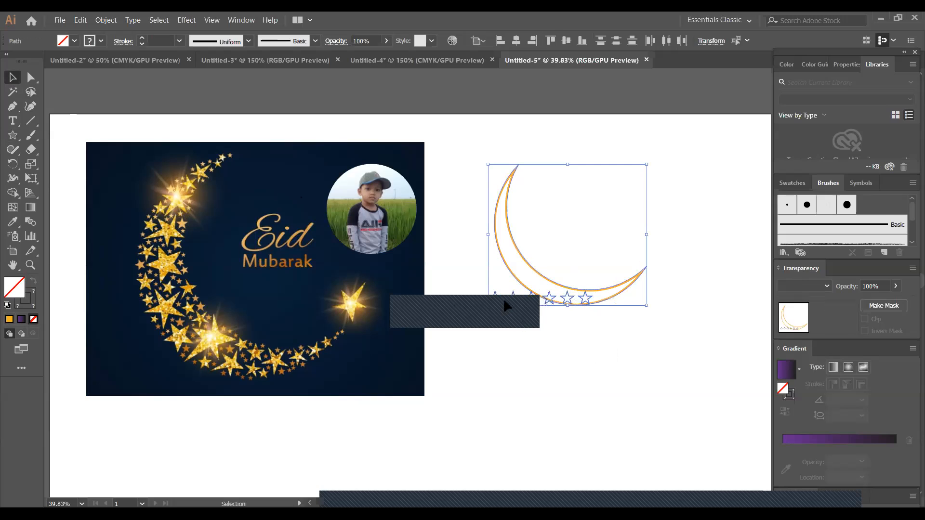
pyautogui.click(650, 332)
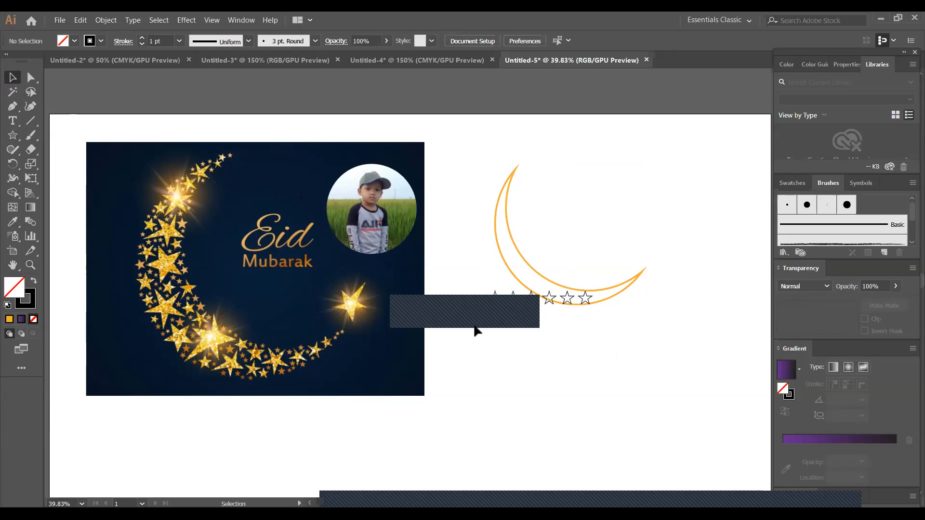
pyautogui.click(538, 300)
pyautogui.moveTo(483, 307); pyautogui.dragTo(515, 268)
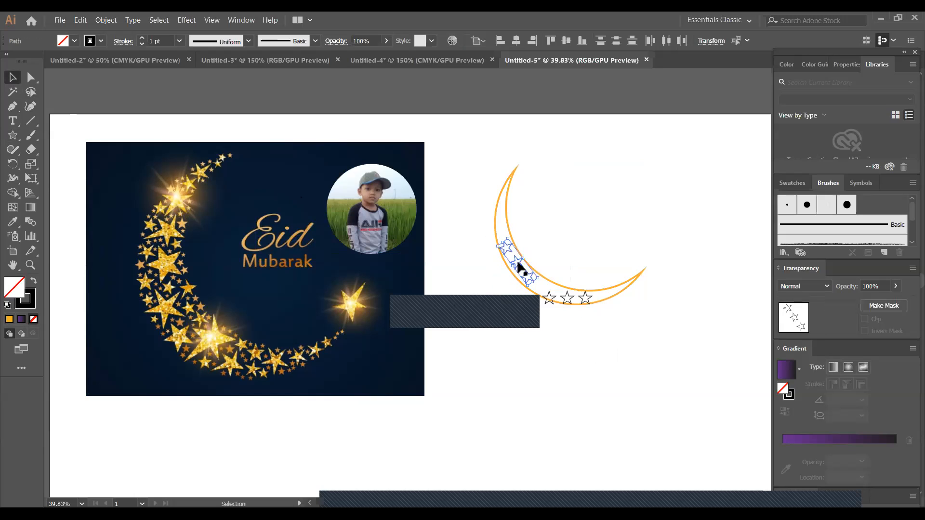
# Nudge the individual stars so they are spaced along the inside of the crescent's curve.
pyautogui.click(544, 312)
pyautogui.moveTo(550, 296)
pyautogui.mouseDown()
pyautogui.moveTo(544, 287)
pyautogui.moveTo(550, 298)
pyautogui.mouseUp()
pyautogui.click(539, 322)
pyautogui.click(560, 319)
pyautogui.moveTo(505, 249); pyautogui.dragTo(530, 287)
pyautogui.click(482, 291)
pyautogui.click(555, 287)
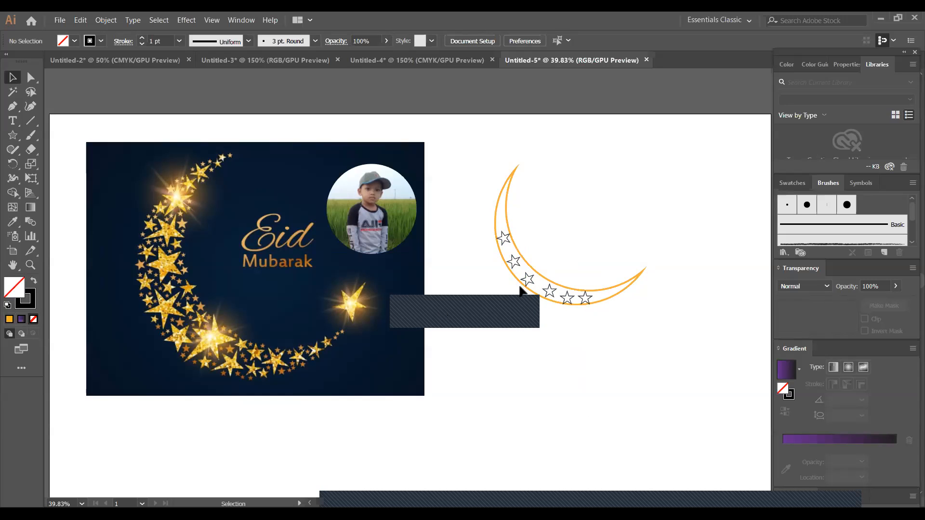
# Fill the uppermost star in the crescent with the orange swatch.
pyautogui.click(504, 238)
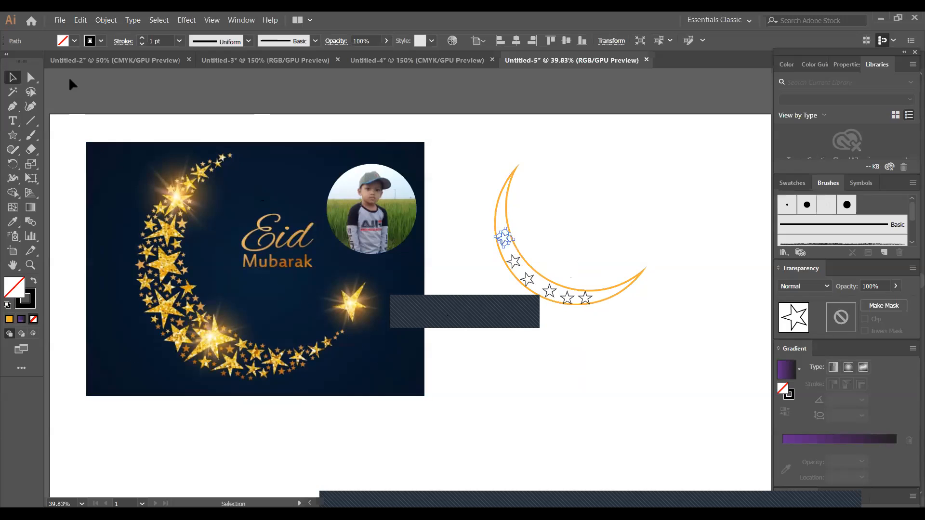
pyautogui.click(75, 40)
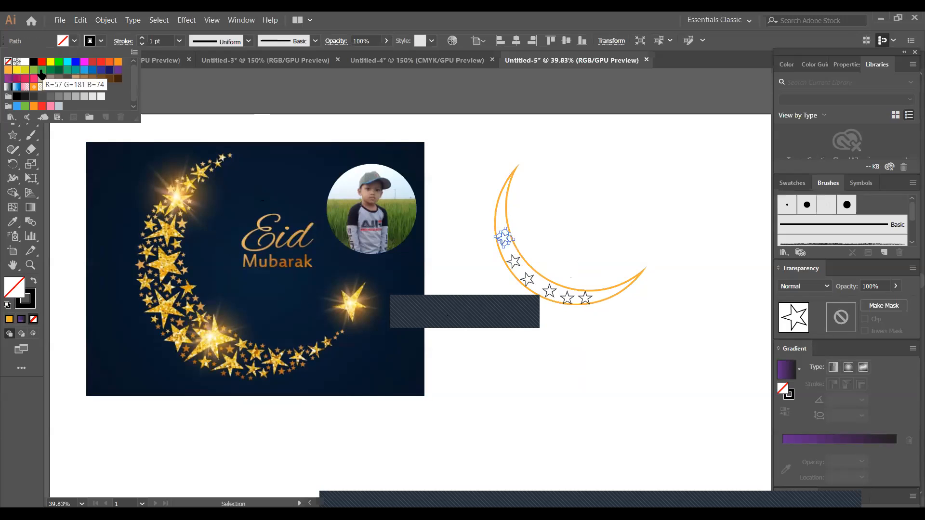
pyautogui.click(8, 70)
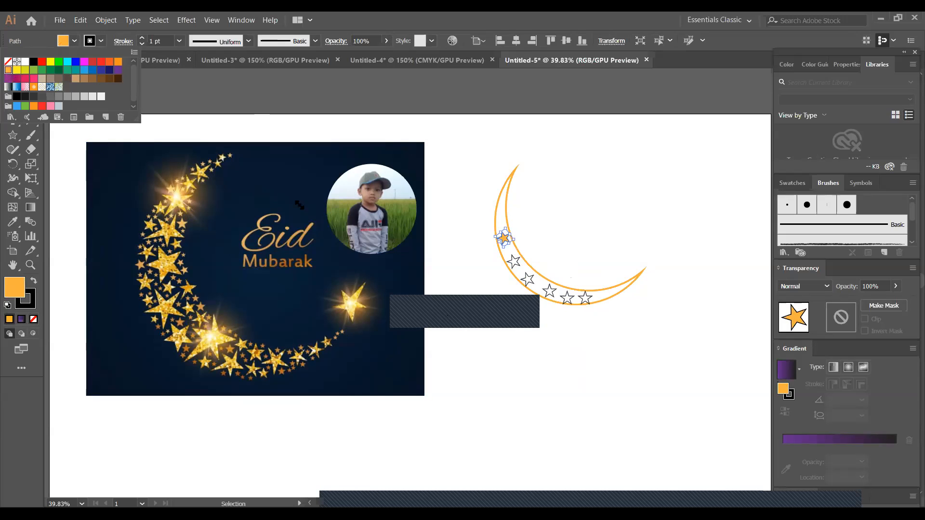
pyautogui.click(502, 330)
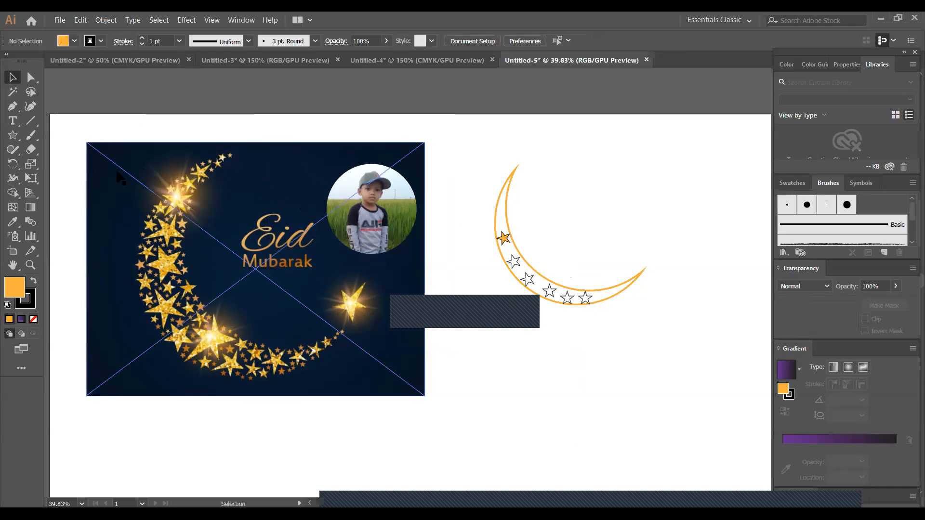
pyautogui.click(12, 221)
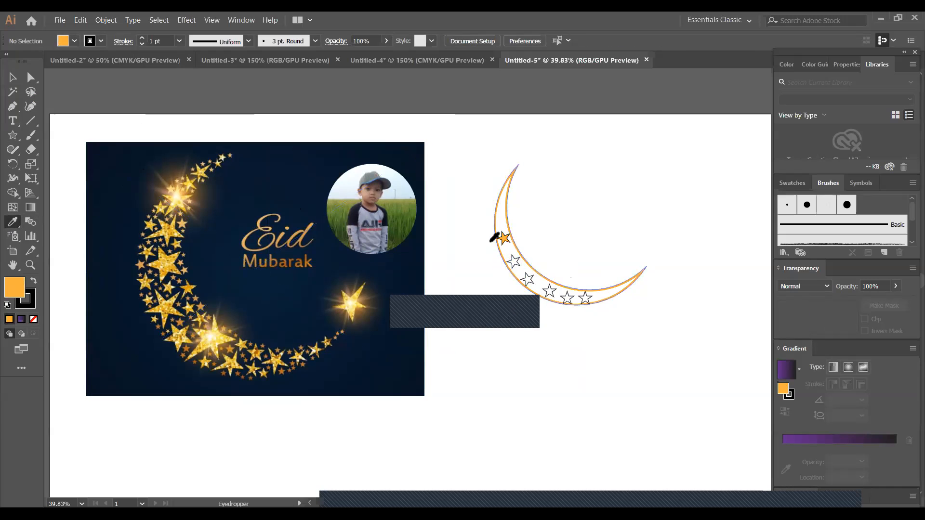
pyautogui.click(517, 262)
pyautogui.click(12, 77)
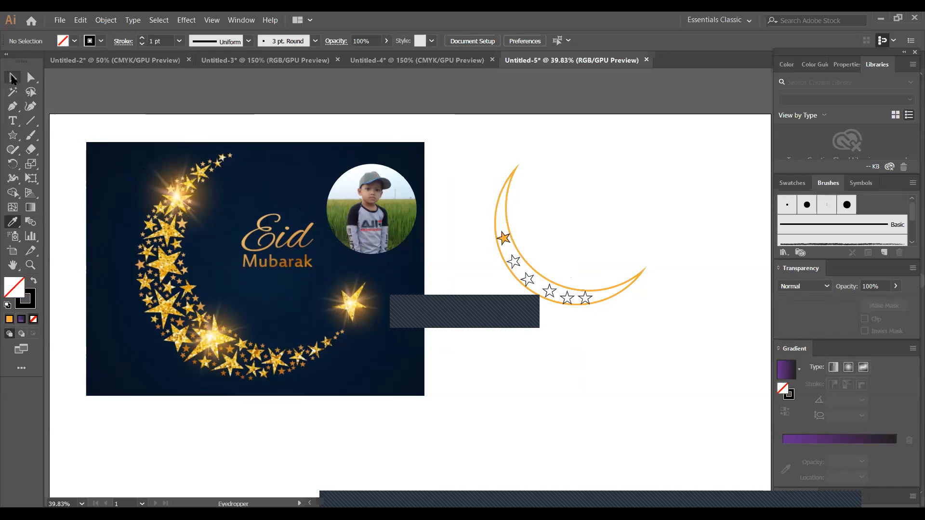
# Copy the orange fill from the uppermost star onto the second star down with the Eyedropper.
pyautogui.click(513, 263)
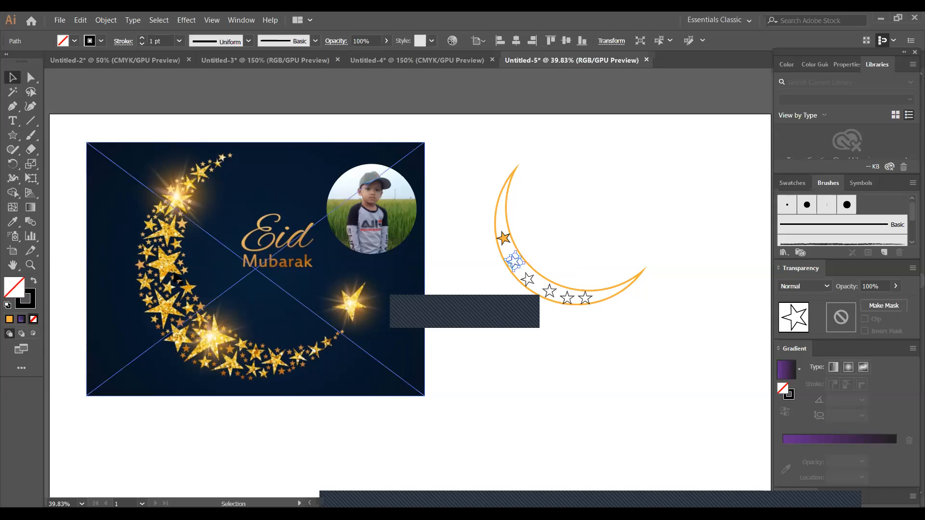
pyautogui.click(12, 221)
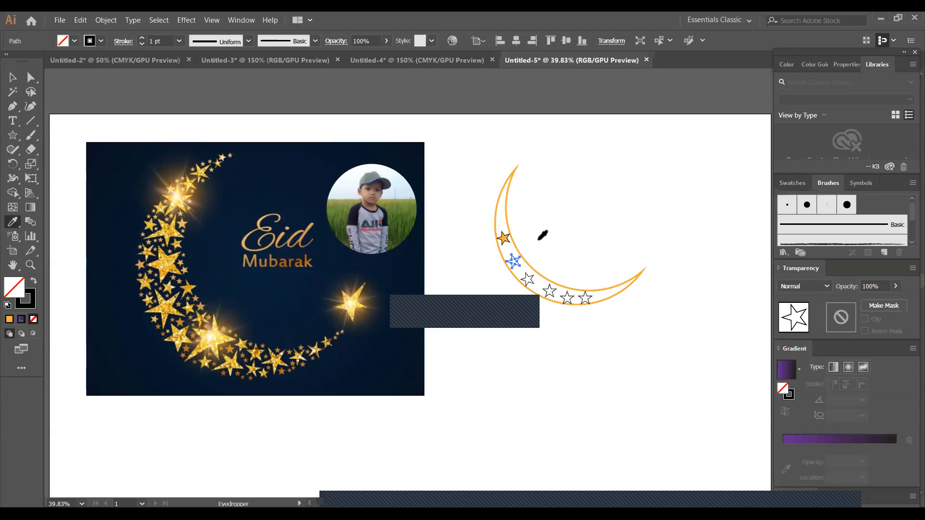
pyautogui.click(504, 238)
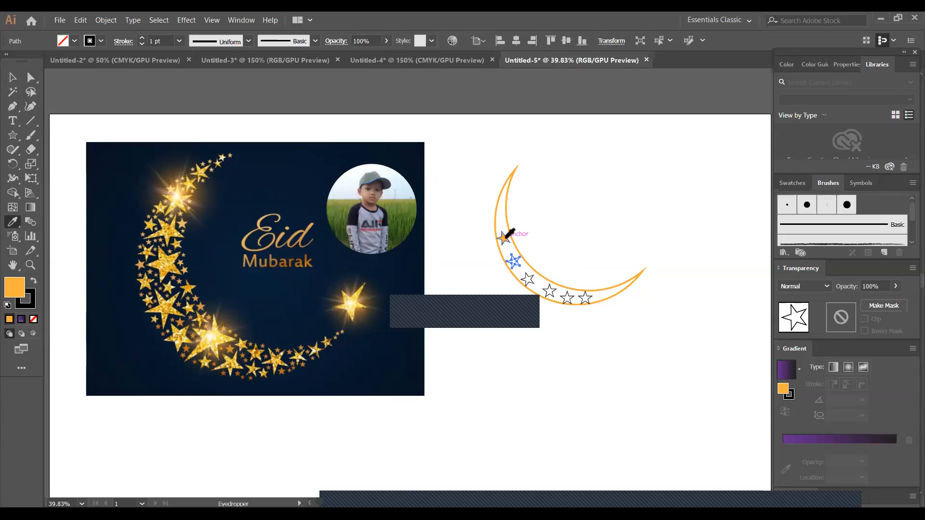
pyautogui.click(10, 79)
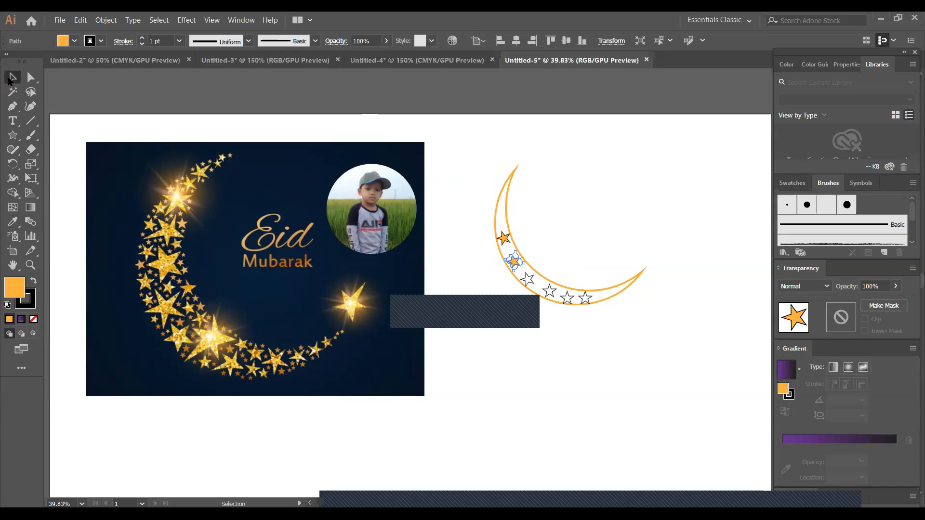
pyautogui.click(559, 324)
# Apply the second star's orange fill to the third star along the crescent using the Eyedropper.
pyautogui.click(527, 279)
pyautogui.click(12, 222)
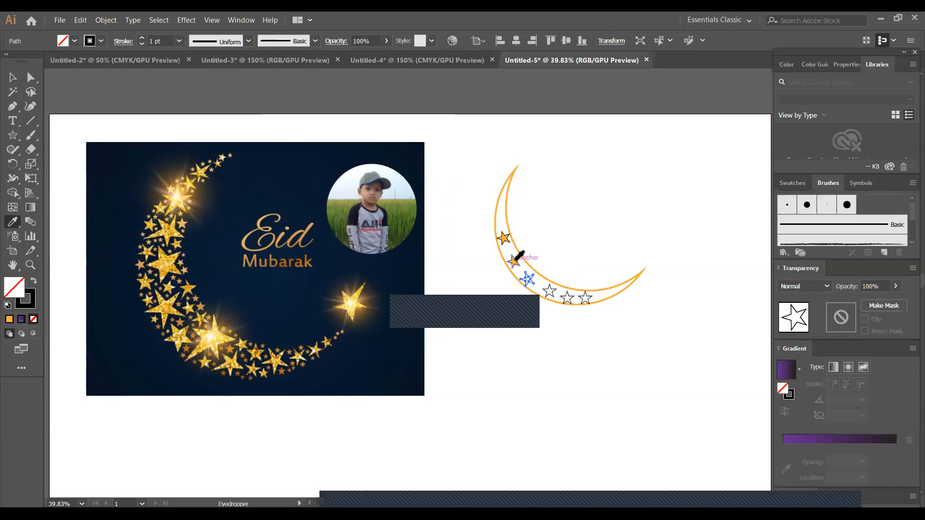
pyautogui.click(513, 260)
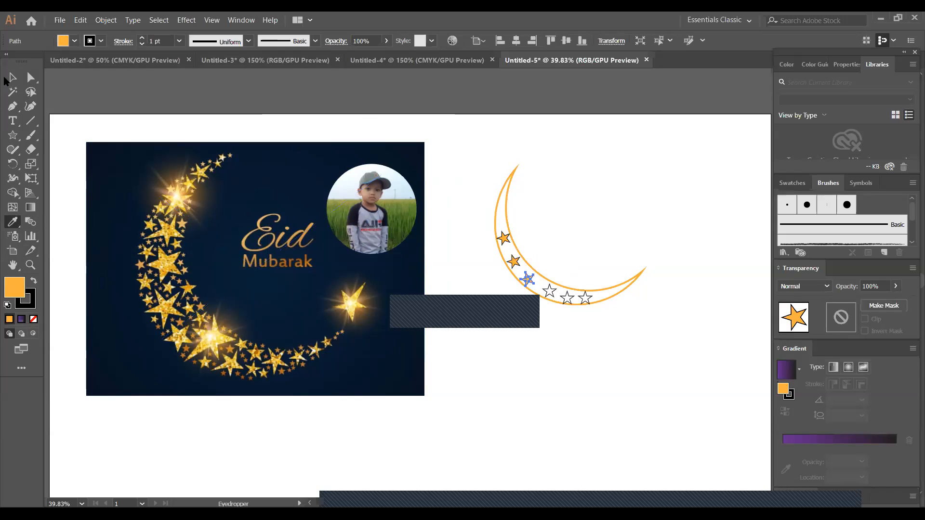
pyautogui.click(11, 78)
pyautogui.click(492, 355)
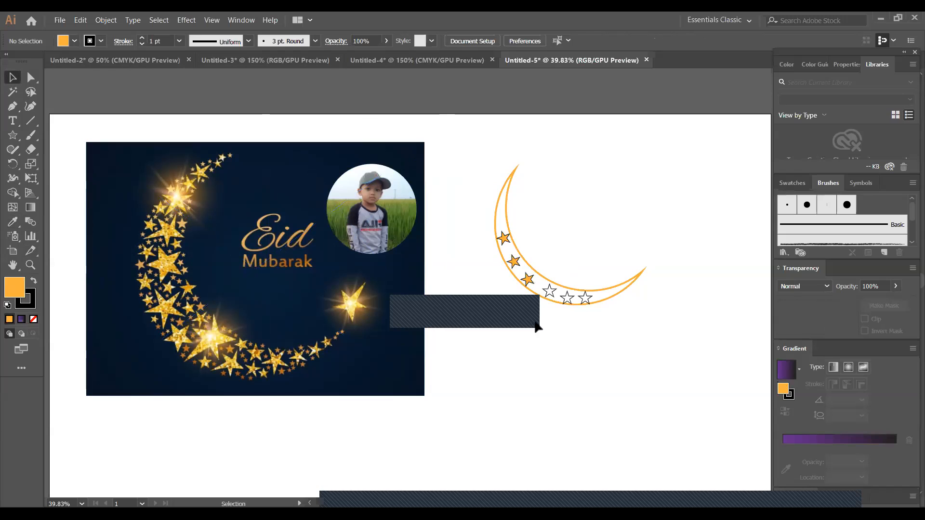
# Sample the second star's orange fill for the fourth star in the crescent with the Eyedropper.
pyautogui.click(549, 291)
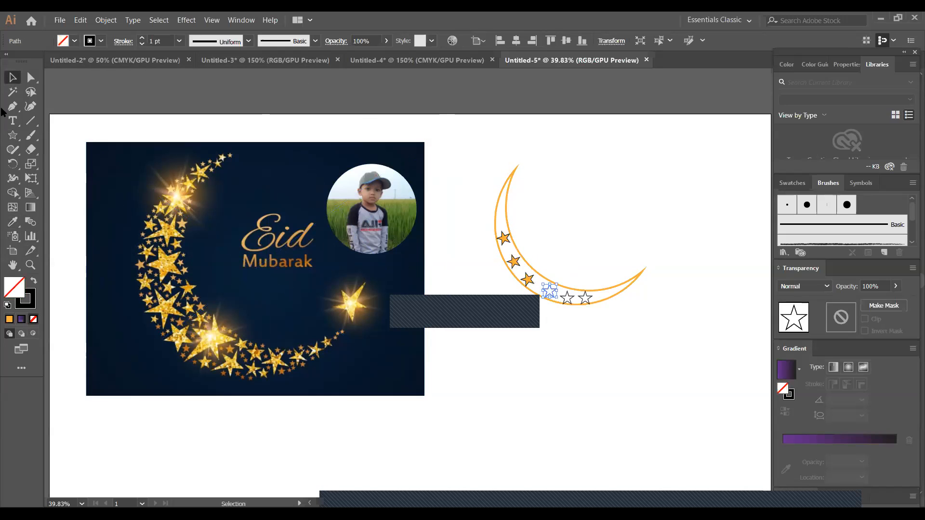
pyautogui.click(12, 222)
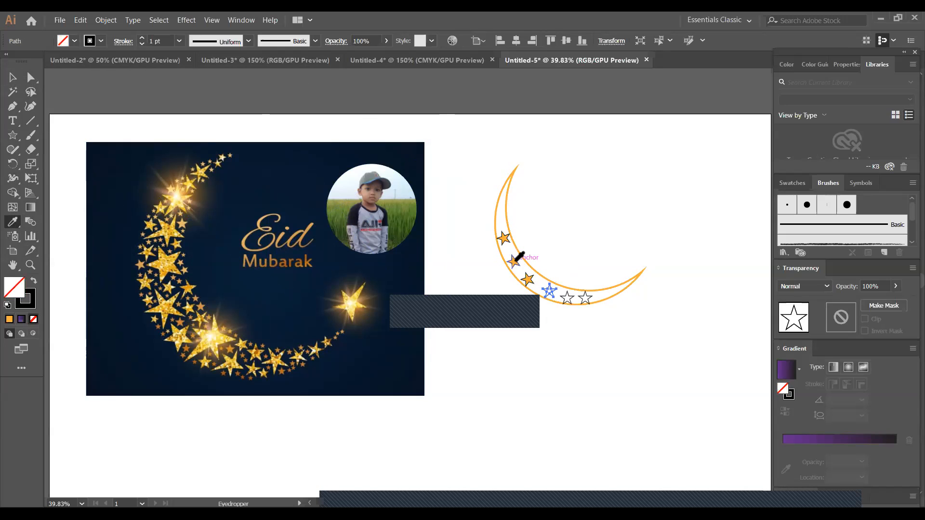
pyautogui.click(514, 260)
pyautogui.click(12, 78)
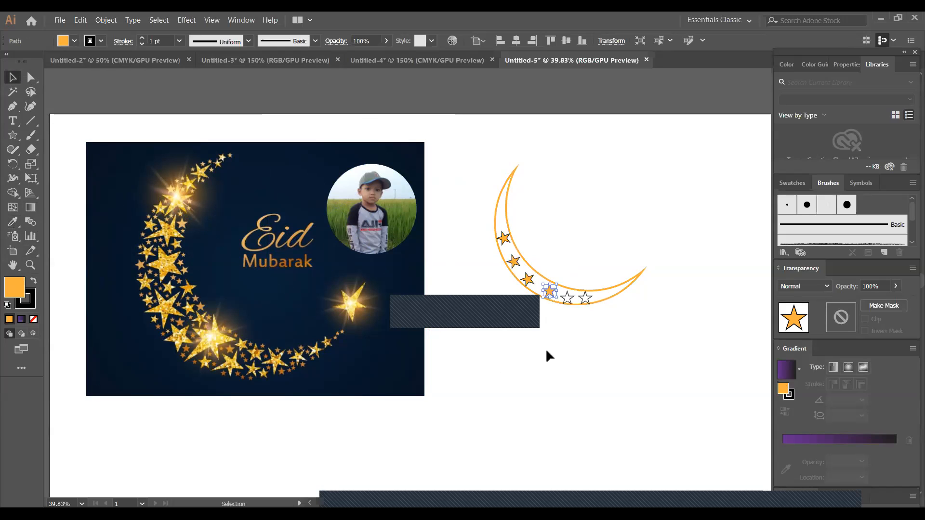
pyautogui.click(561, 296)
# Give the fifth star the uppermost star's orange fill by sampling it with the Eyedropper.
pyautogui.click(568, 298)
pyautogui.click(13, 221)
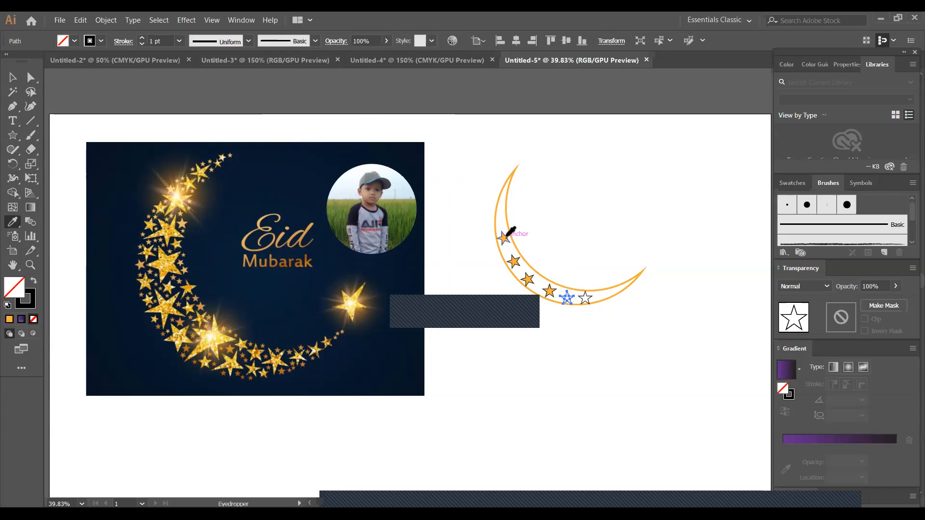
pyautogui.click(503, 238)
pyautogui.click(13, 77)
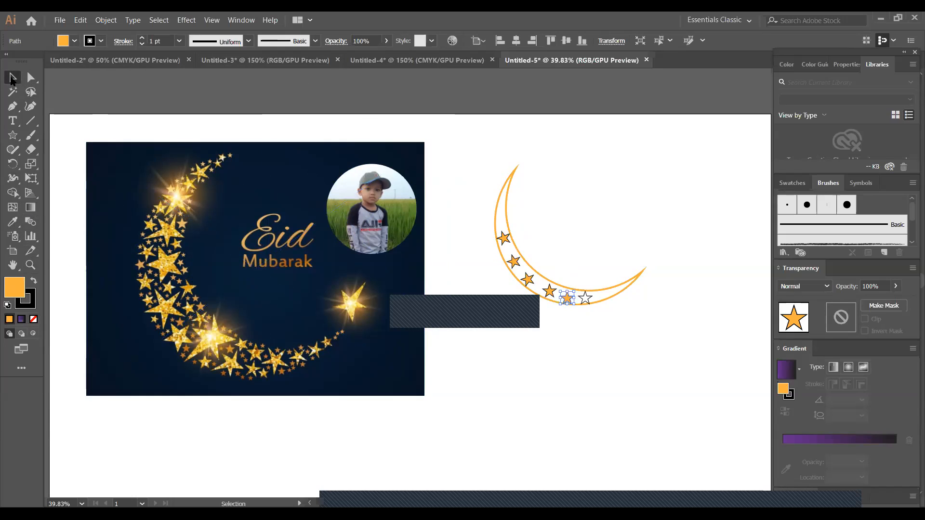
pyautogui.click(606, 302)
# Fill the last unfilled star, at the crescent's lower curve, with the uppermost star's orange using the Eyedropper.
pyautogui.click(584, 298)
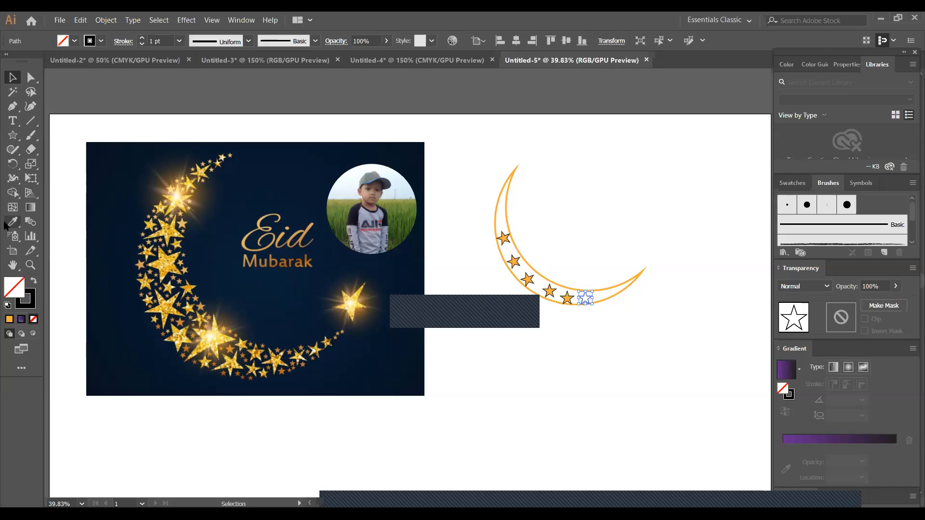
pyautogui.click(19, 222)
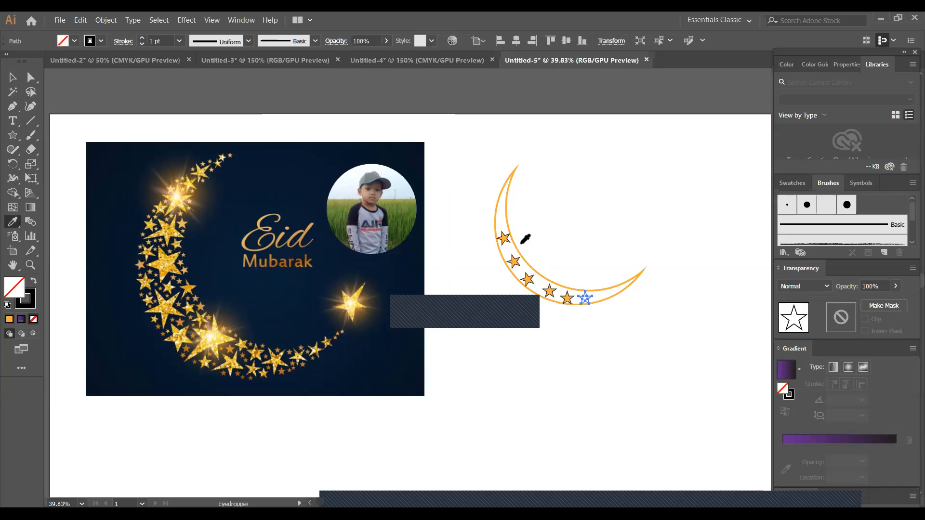
pyautogui.click(504, 238)
pyautogui.click(12, 77)
pyautogui.click(479, 289)
# Move the individual stars slightly so all six are evenly spaced along the crescent's curve.
pyautogui.moveTo(506, 240); pyautogui.dragTo(500, 224)
pyautogui.moveTo(515, 261); pyautogui.dragTo(564, 297)
pyautogui.click(558, 316)
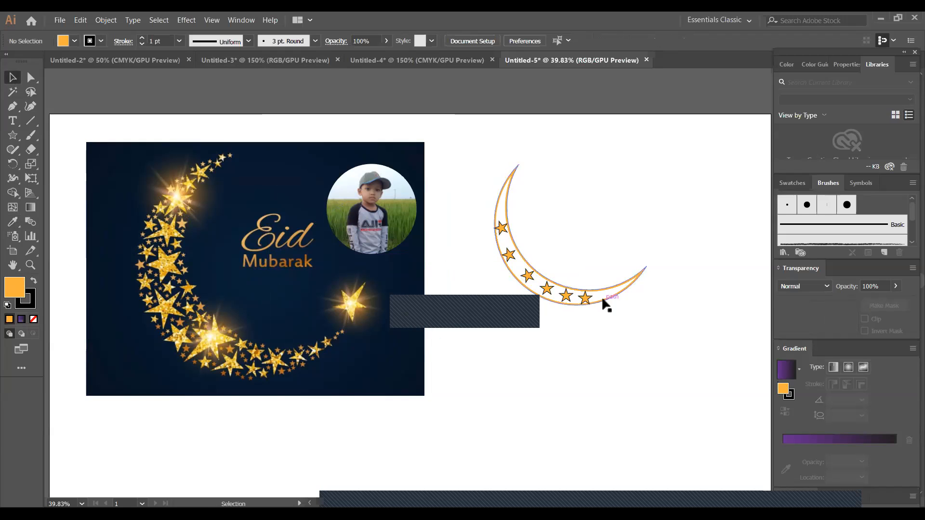
pyautogui.moveTo(501, 229); pyautogui.dragTo(506, 252)
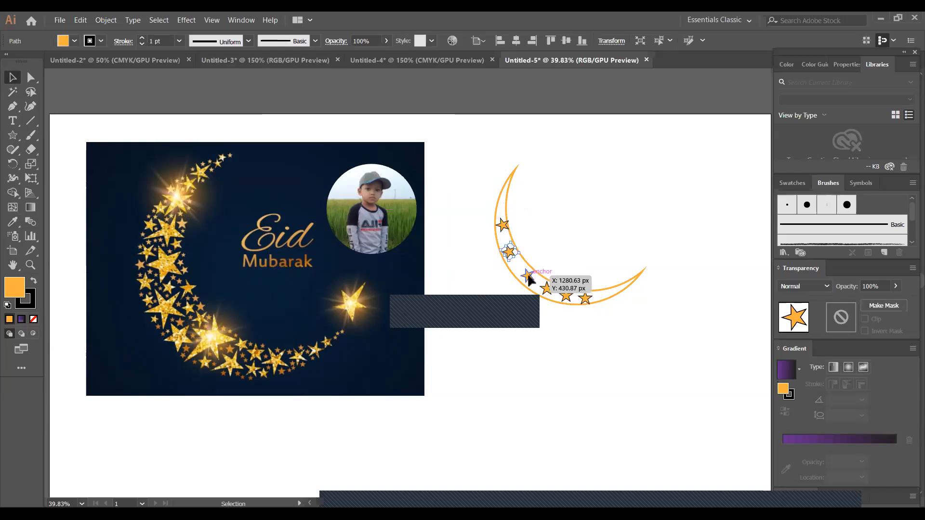
pyautogui.moveTo(528, 278); pyautogui.dragTo(526, 274)
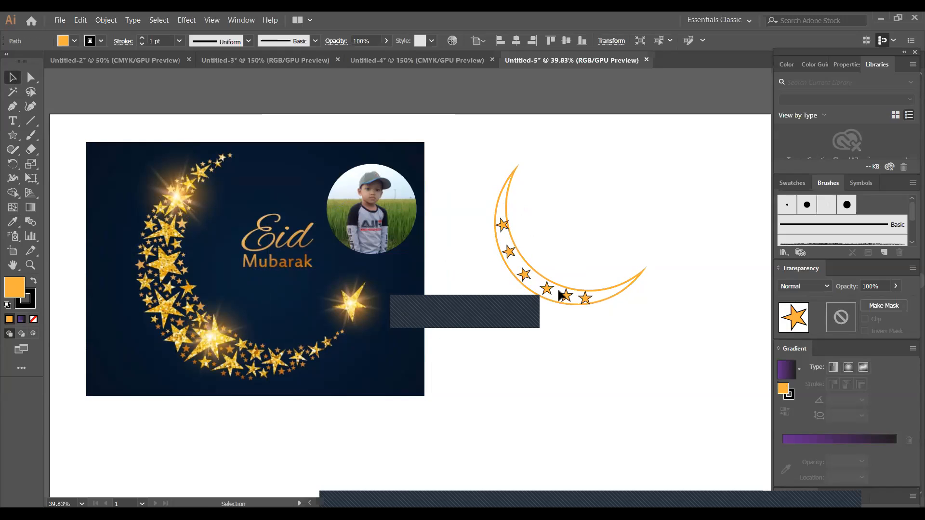
pyautogui.click(492, 186)
pyautogui.moveTo(480, 179); pyautogui.dragTo(673, 316)
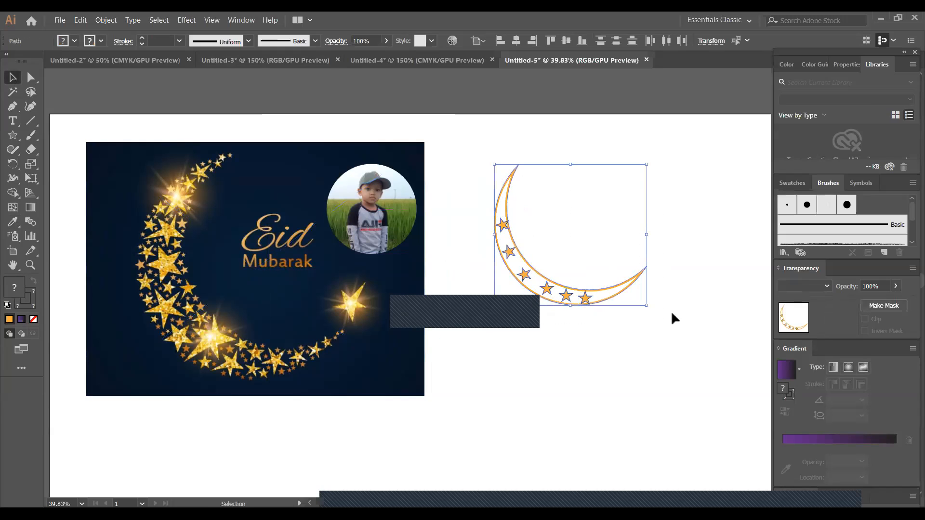
pyautogui.click(114, 20)
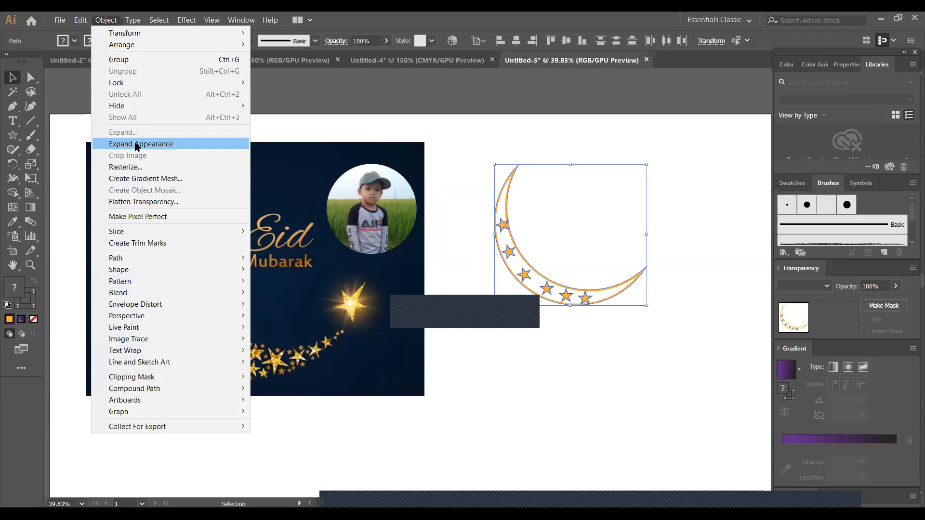
pyautogui.click(572, 191)
# Select only the crescent outline and apply Expand Appearance to it.
pyautogui.click(515, 244)
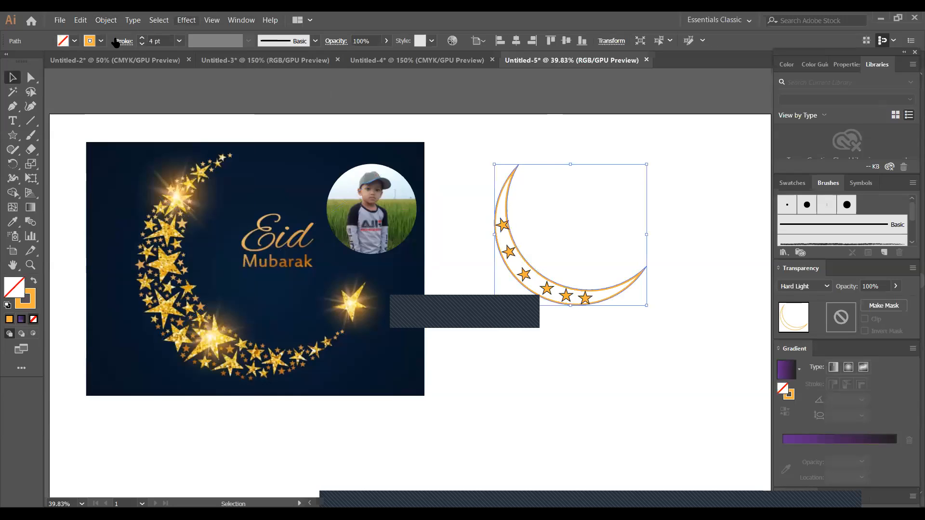
pyautogui.click(107, 20)
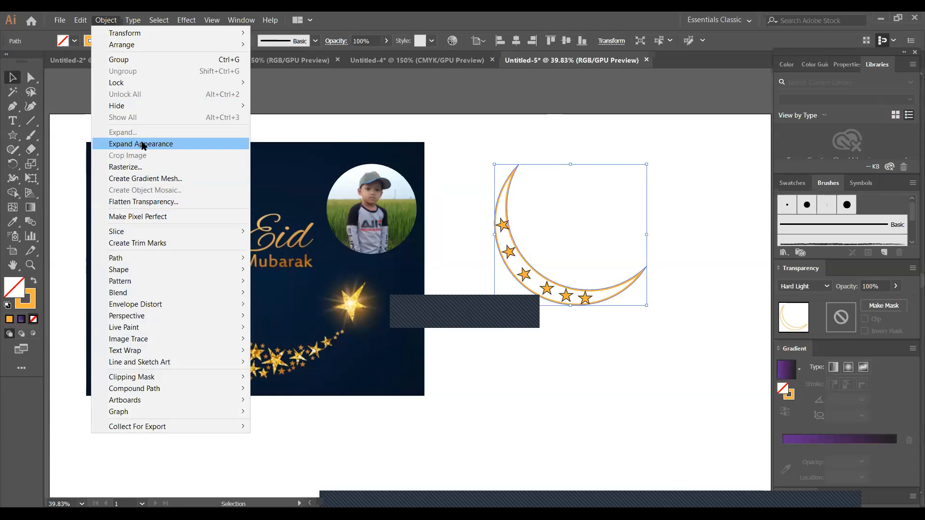
pyautogui.click(607, 299)
pyautogui.click(637, 269)
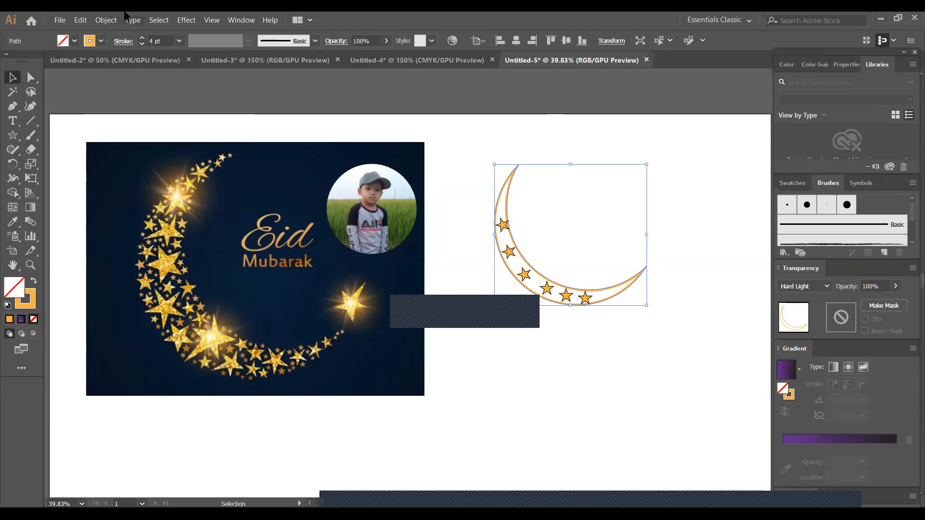
pyautogui.click(80, 20)
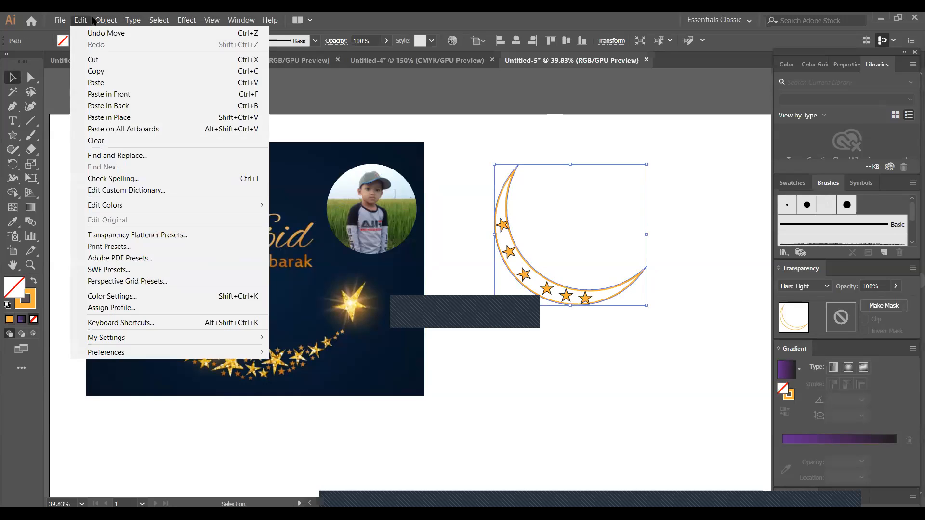
pyautogui.moveTo(98, 20)
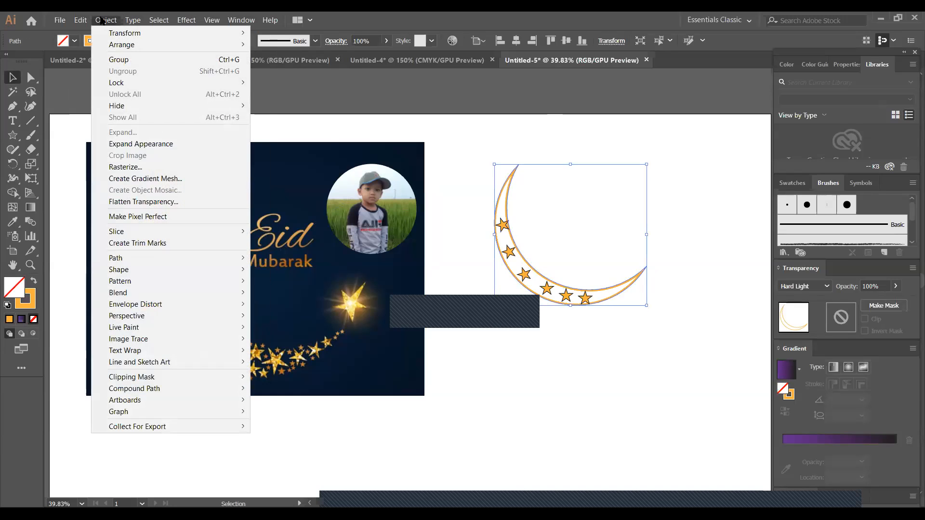
pyautogui.click(135, 145)
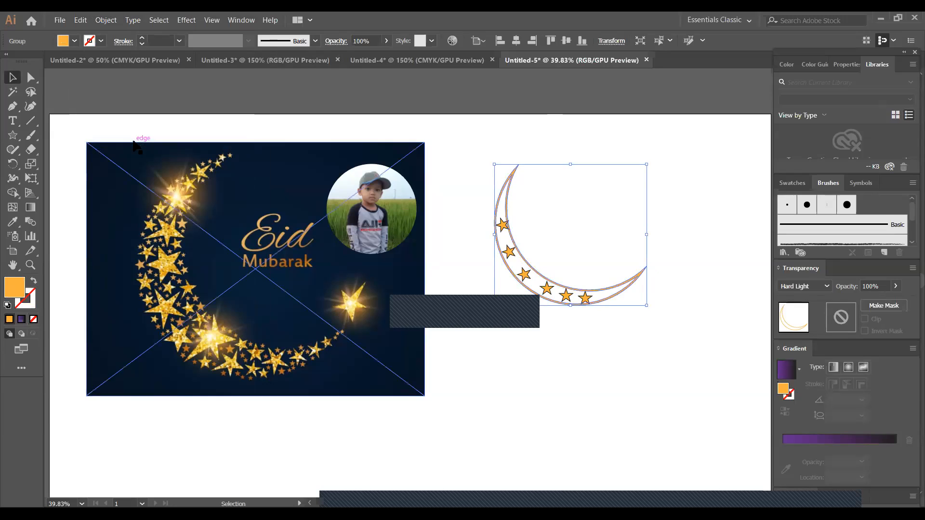
pyautogui.click(577, 307)
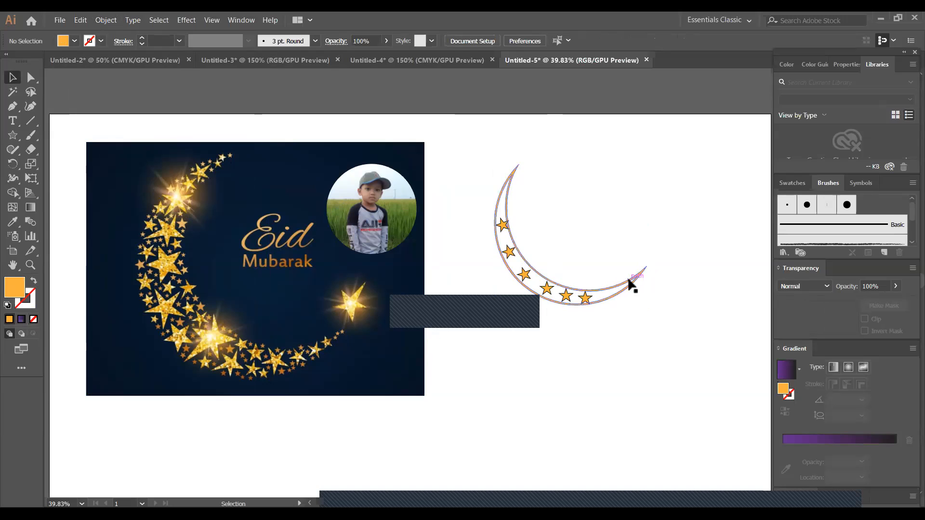
pyautogui.click(631, 285)
pyautogui.click(585, 346)
pyautogui.click(608, 295)
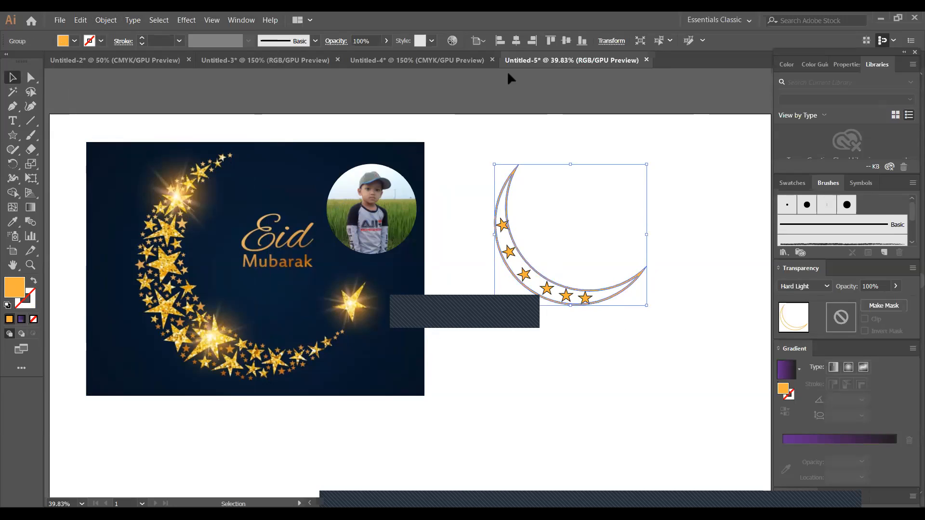
pyautogui.click(558, 322)
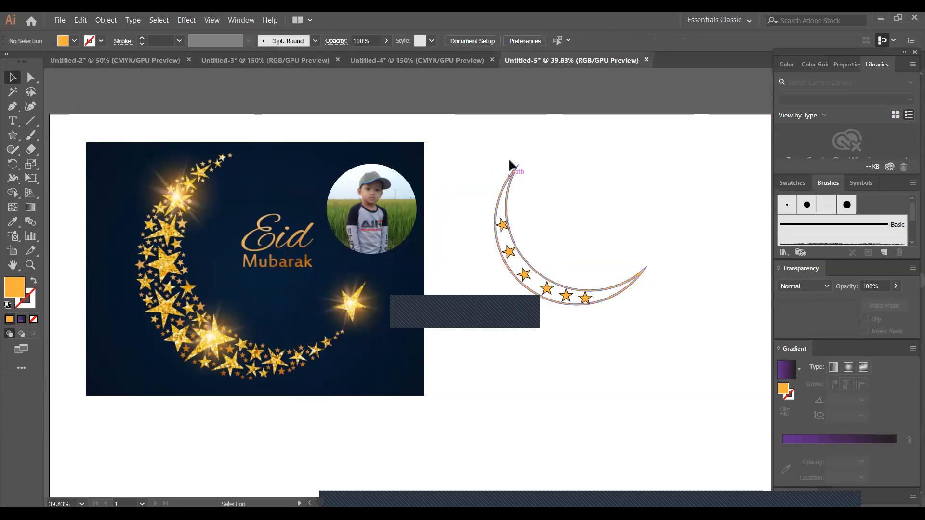
# Select the crescent with all its stars and scale them down proportionally about their centre to roughly three quarters of their size.
pyautogui.moveTo(478, 181); pyautogui.dragTo(666, 351)
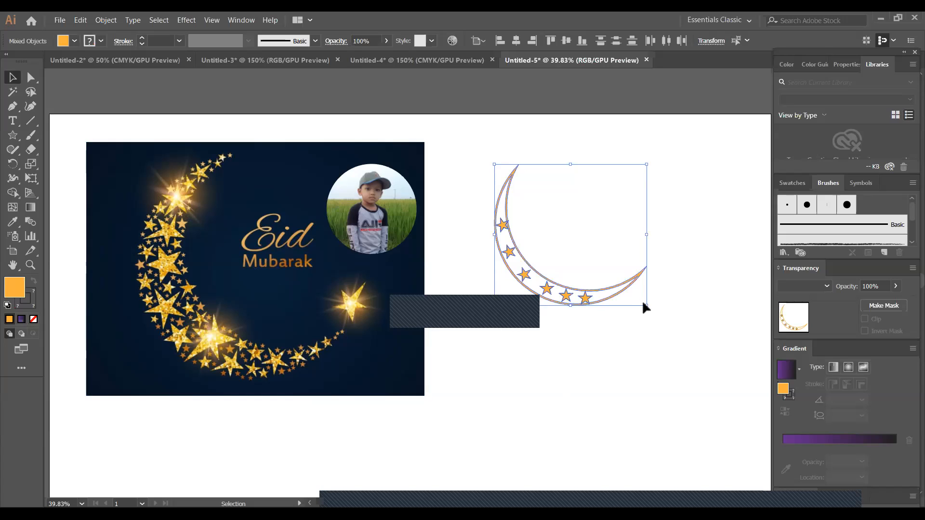
pyautogui.moveTo(646, 305); pyautogui.dragTo(630, 289)
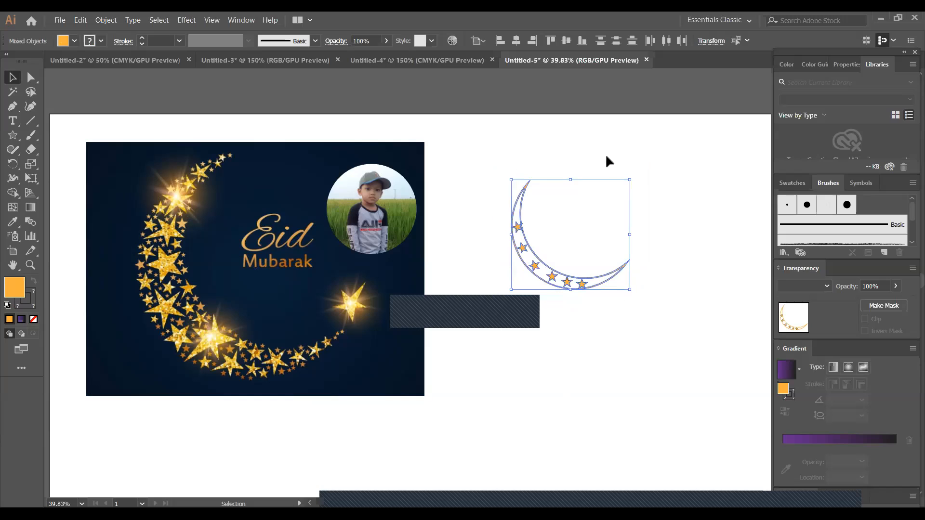
pyautogui.click(645, 217)
# Group the crescent and its six stars into one object.
pyautogui.moveTo(500, 183); pyautogui.dragTo(665, 343)
pyautogui.rightClick(568, 287)
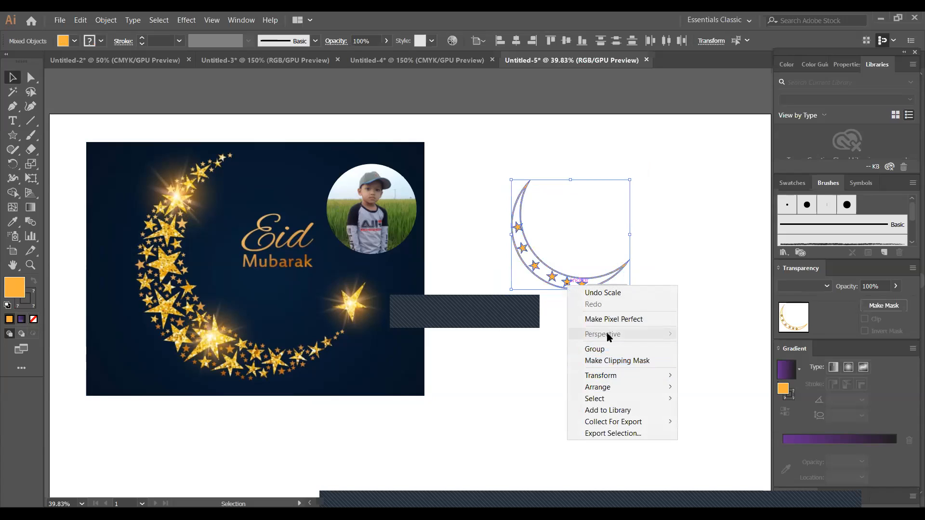
pyautogui.click(607, 349)
pyautogui.click(623, 307)
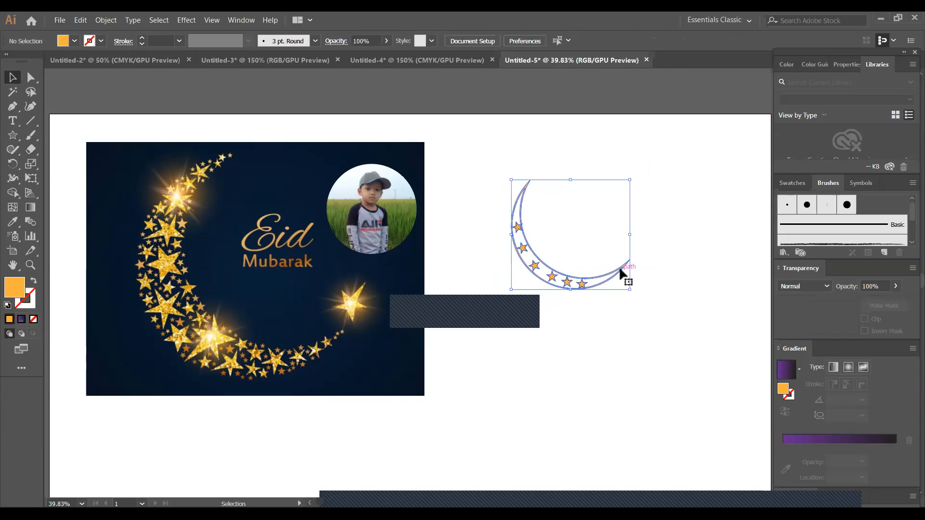
# Try the crescent group on the dark Eid Mubarak image and move it back to the blank artboard area beside the image.
pyautogui.click(621, 272)
pyautogui.moveTo(628, 288); pyautogui.dragTo(259, 303)
pyautogui.click(584, 314)
pyautogui.click(503, 276)
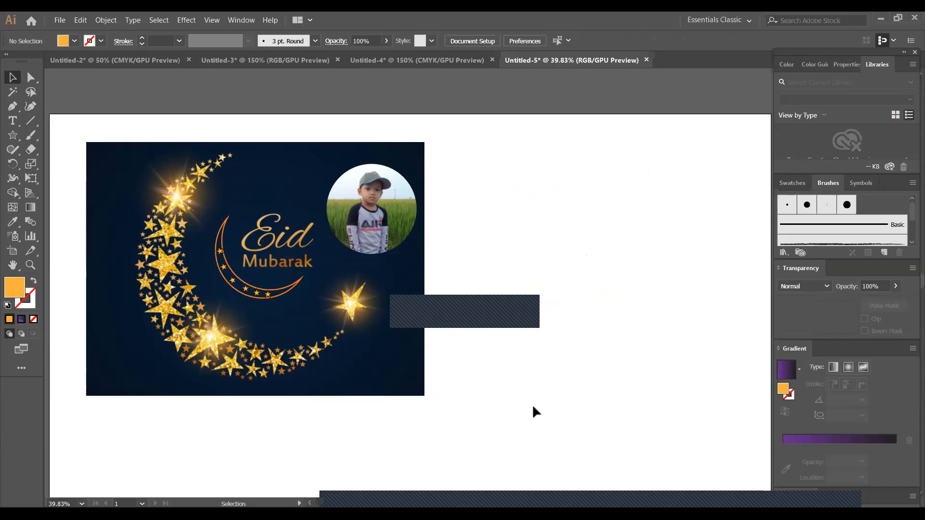
pyautogui.moveTo(222, 291); pyautogui.dragTo(499, 309)
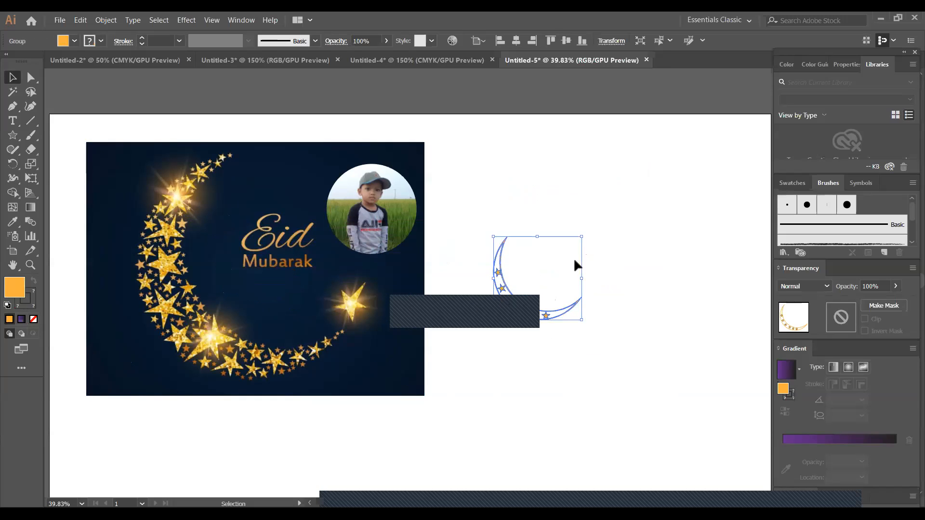
pyautogui.click(453, 300)
# Start a point text just above the crescent and set its font size to 36 pt.
pyautogui.click(9, 122)
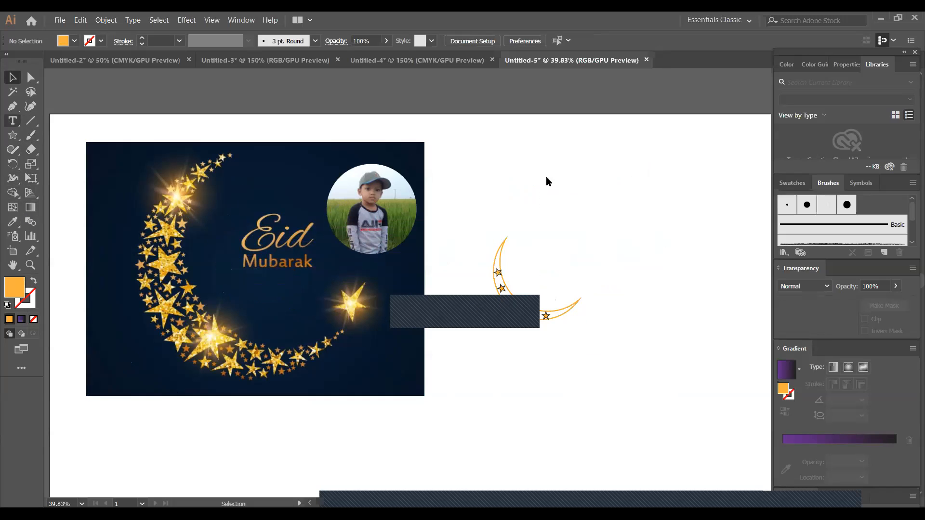
pyautogui.click(545, 232)
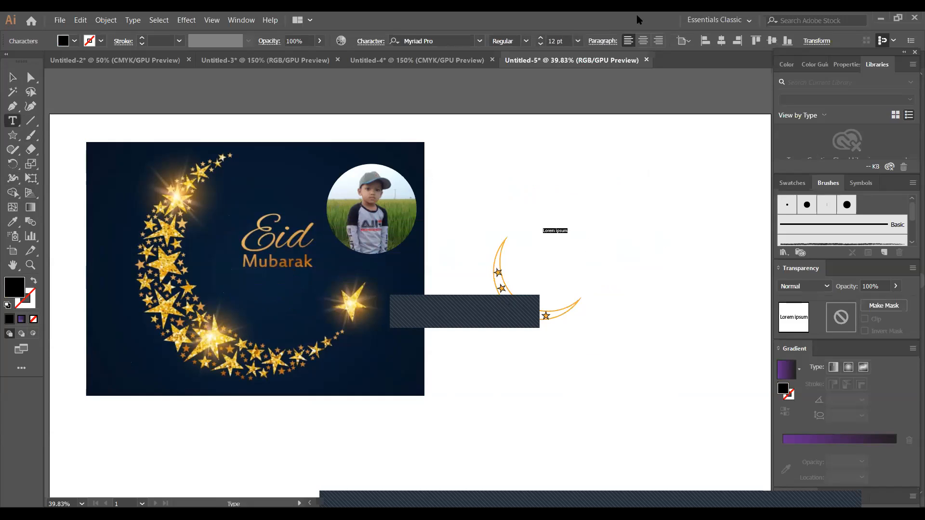
pyautogui.click(577, 41)
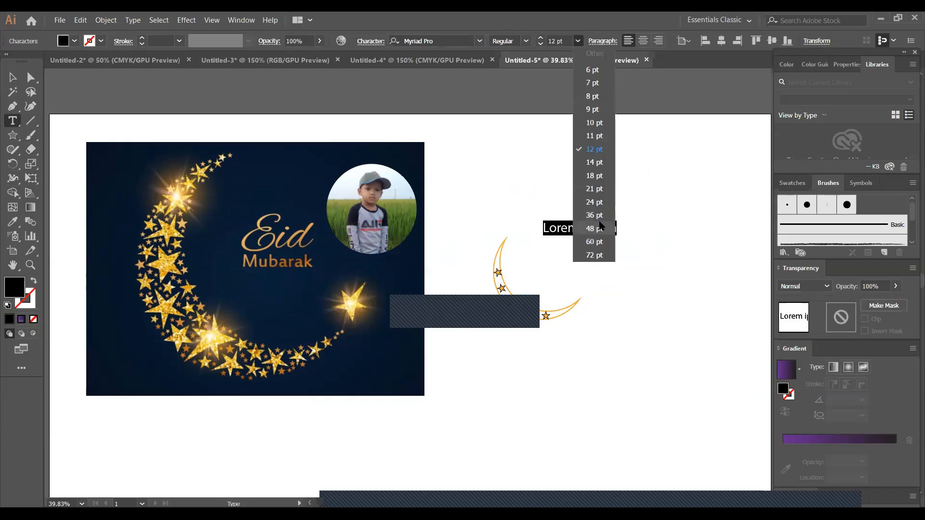
pyautogui.click(594, 220)
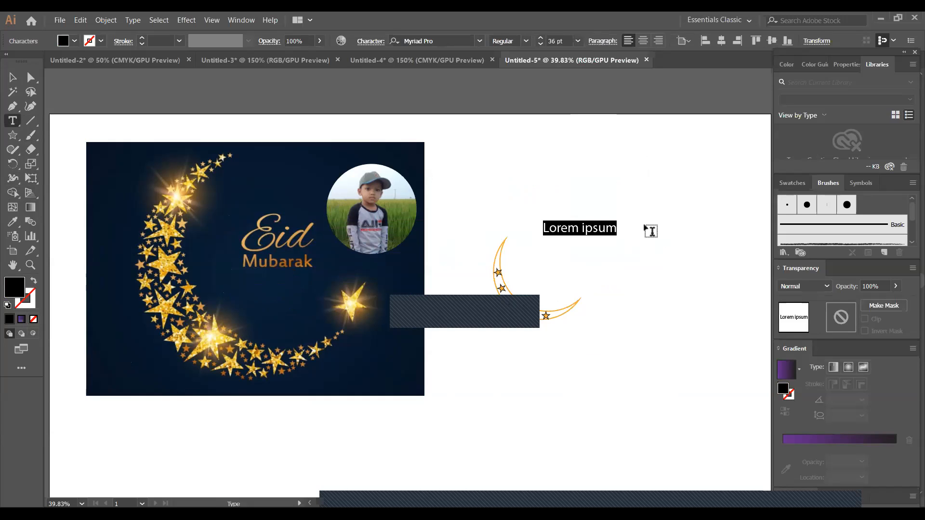
# Replace the placeholder text with "EID" on the first line and "Mubarak" on the second.
pyautogui.press('BackSpace')
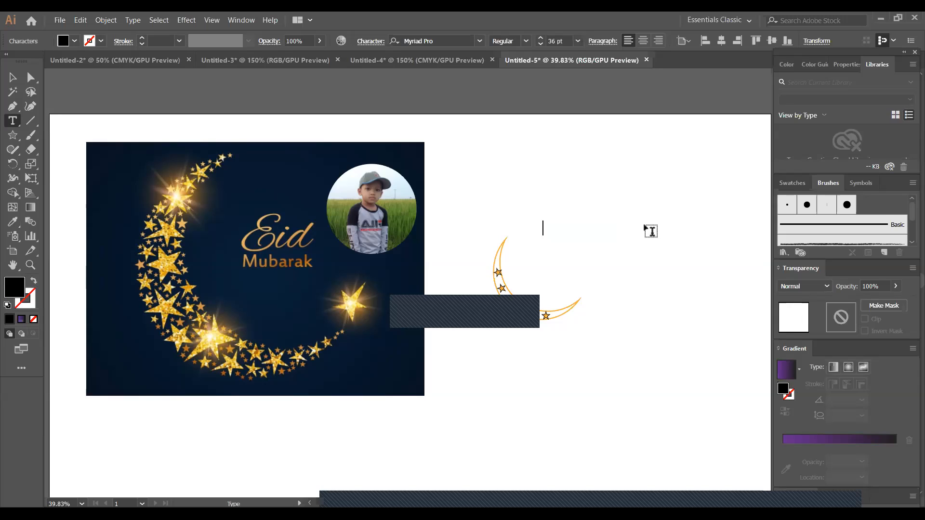
pyautogui.press('capslock')
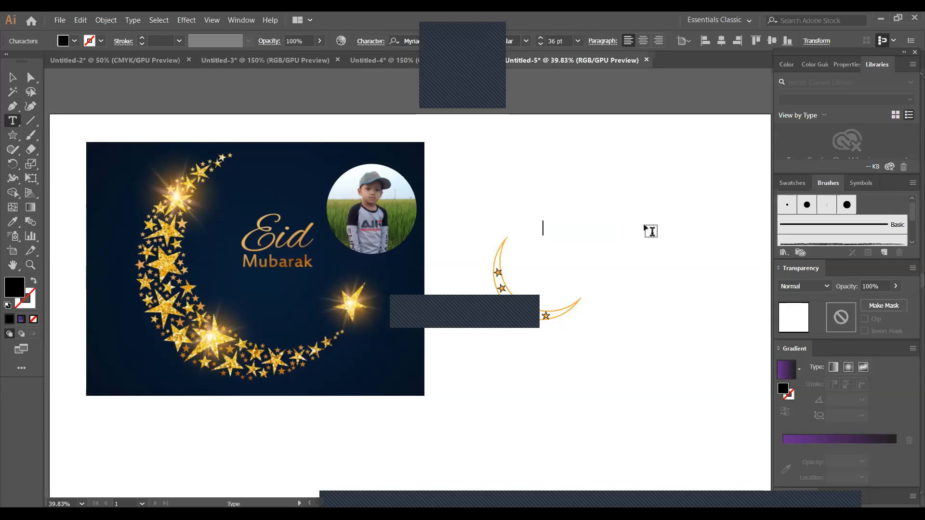
pyautogui.write('EID m')
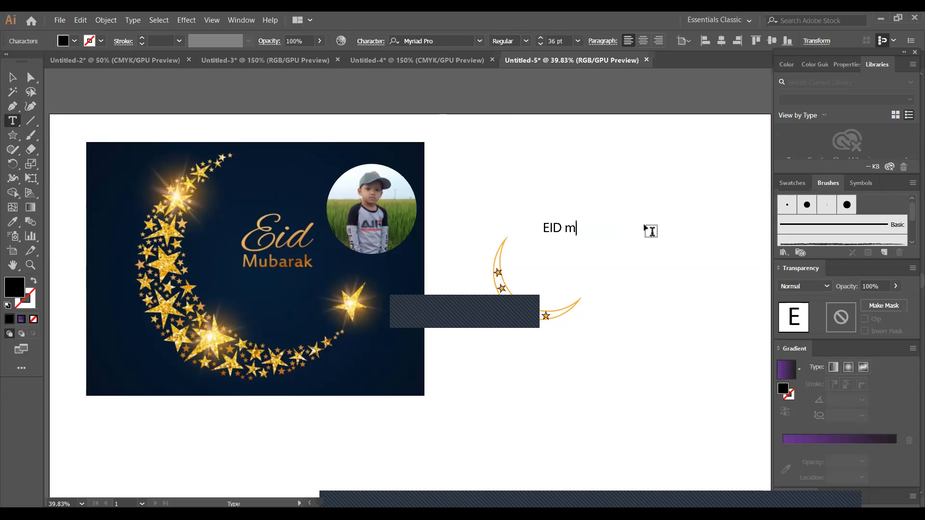
pyautogui.press('BackSpace')
pyautogui.write('M')
pyautogui.press('capslock')
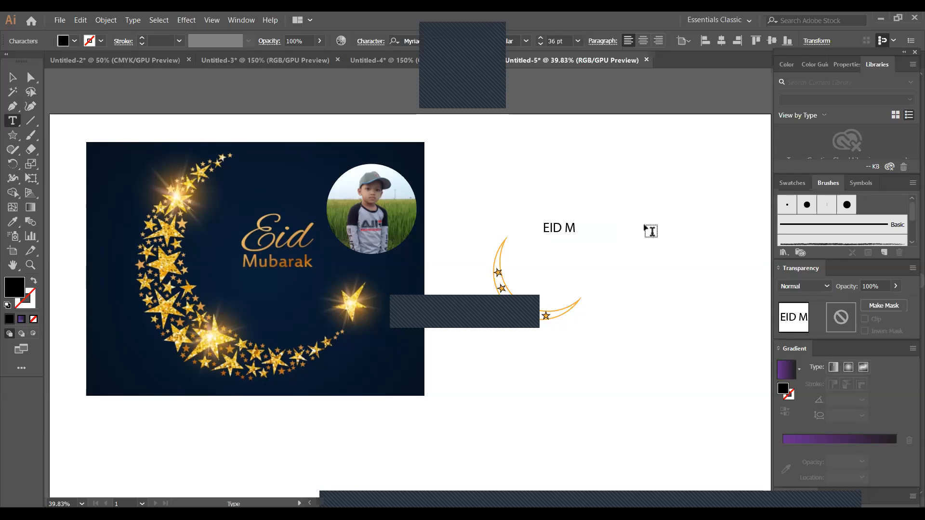
pyautogui.press('BackSpace')
pyautogui.press('BackSpace')
pyautogui.press('Return')
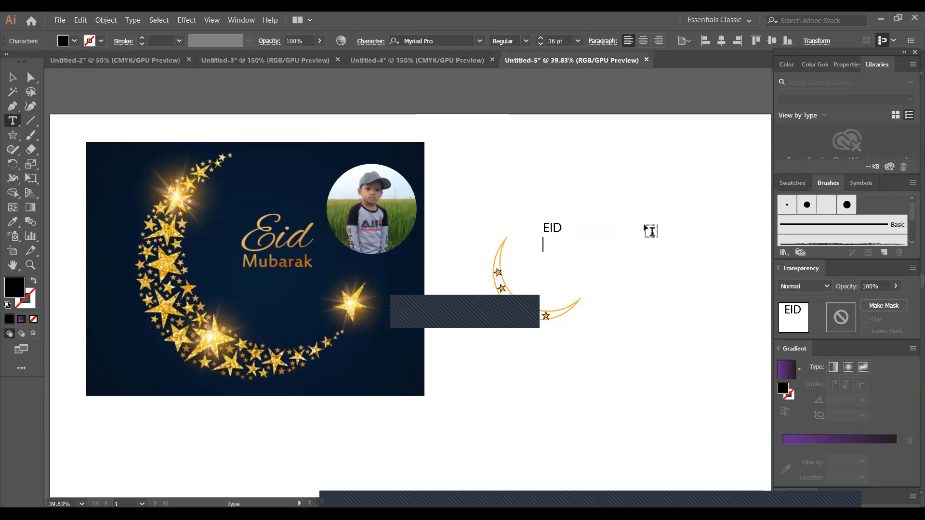
pyautogui.write('Mubarak')
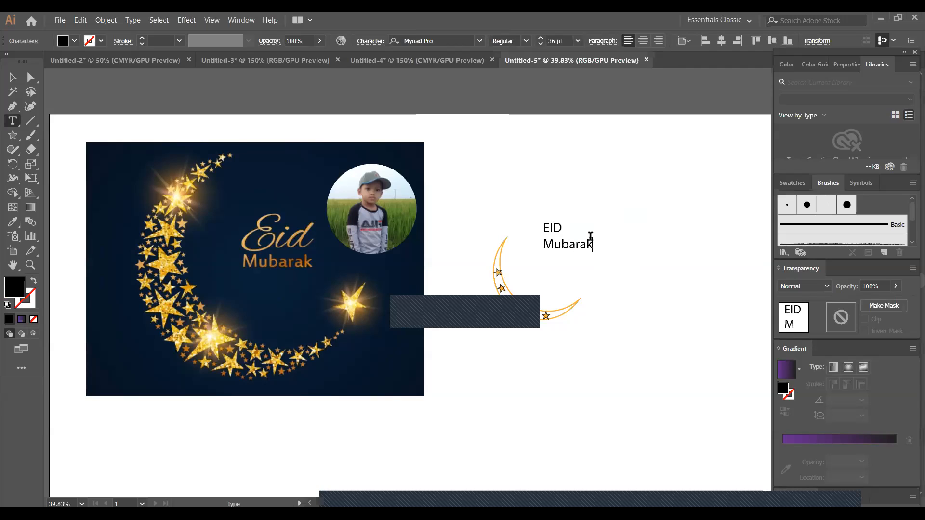
pyautogui.hotkey('ctrl', 'a')
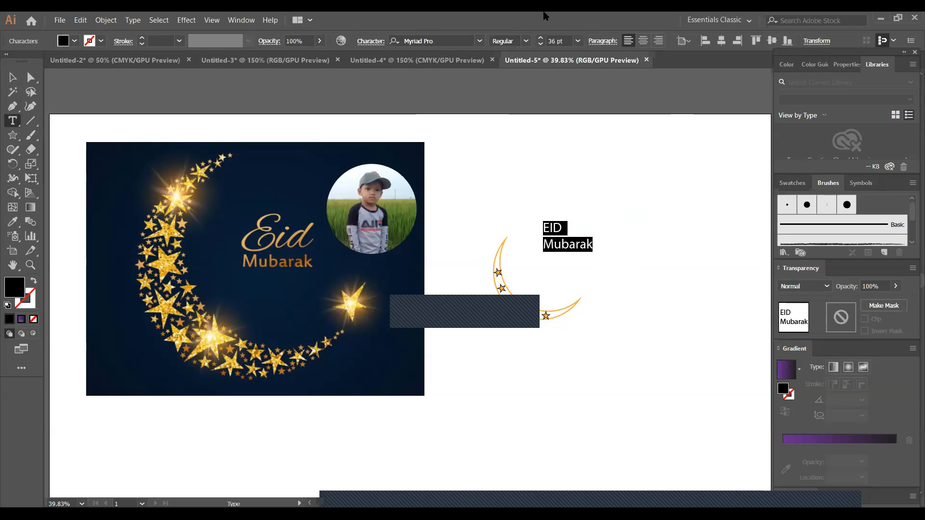
pyautogui.click(430, 37)
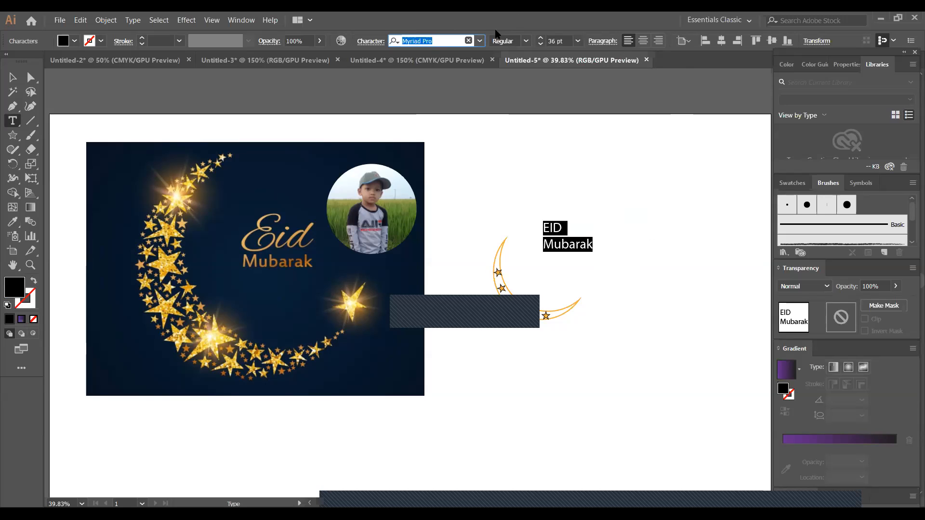
pyautogui.click(480, 41)
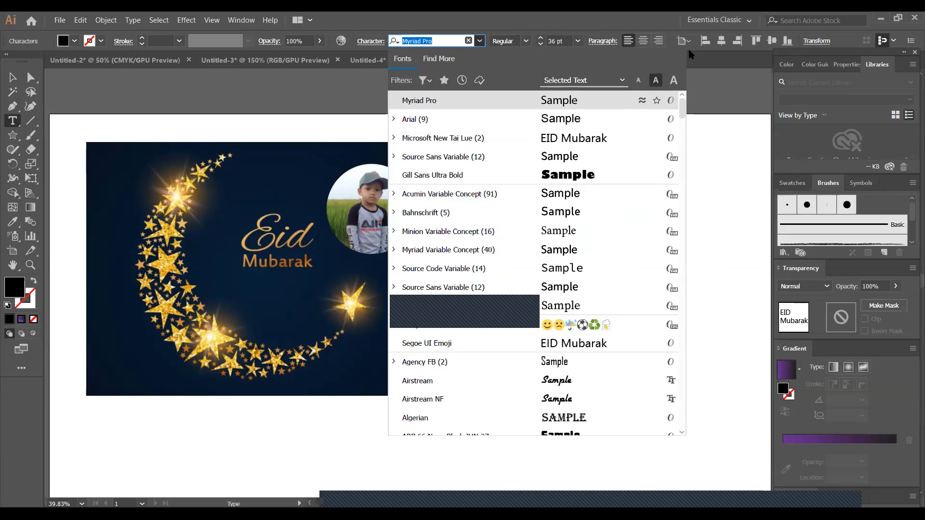
pyautogui.click(741, 115)
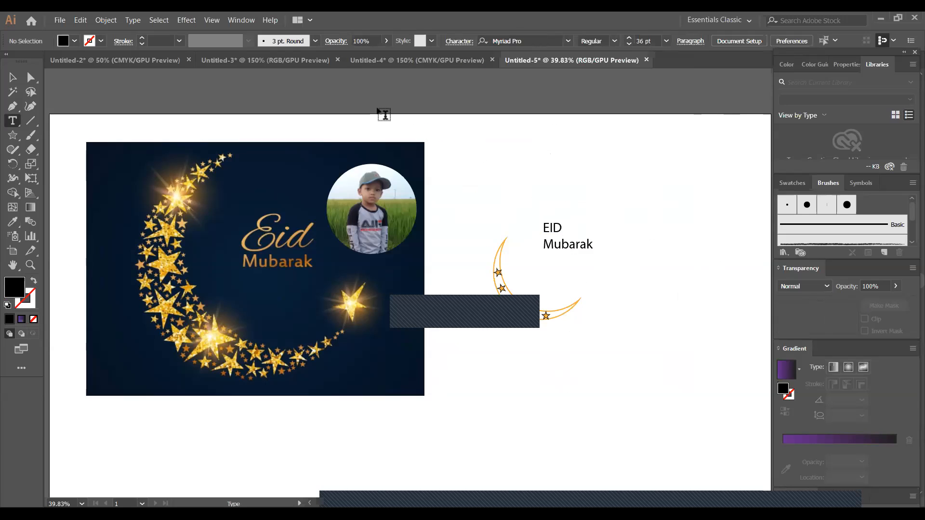
# Move the EID Mubarak text inside the crescent's curve and convert it to outlines.
pyautogui.click(12, 78)
pyautogui.moveTo(565, 246); pyautogui.dragTo(544, 290)
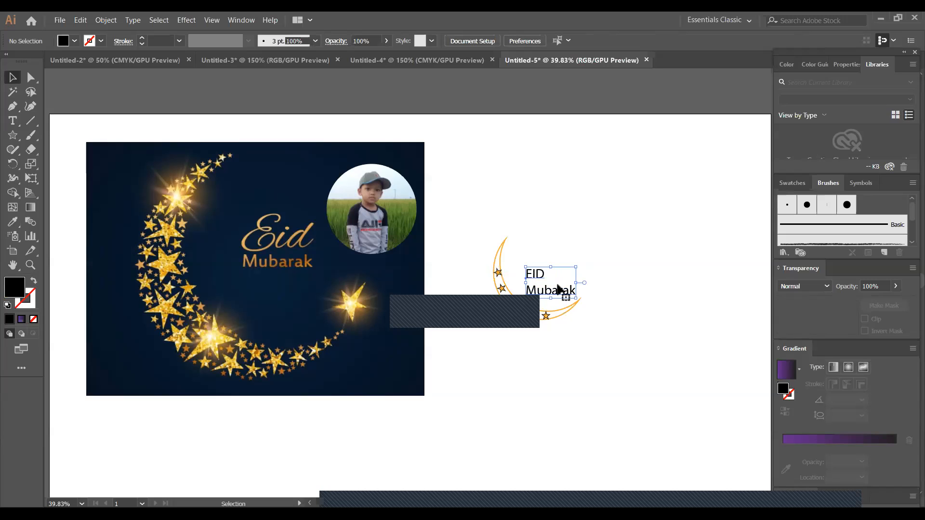
pyautogui.rightClick(558, 288)
pyautogui.click(605, 357)
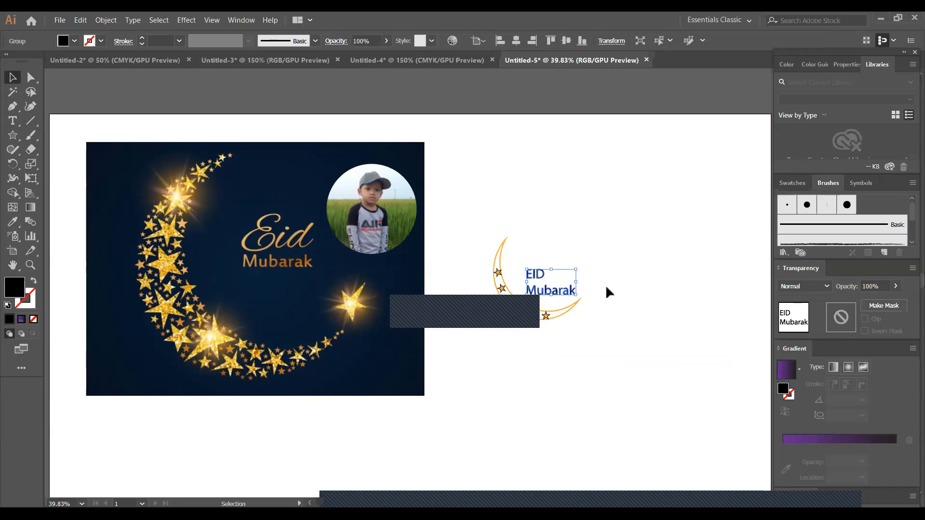
# Use the Eyedropper to give the outlined EID Mubarak text an orange fill and a 1 pt black stroke.
pyautogui.click(16, 221)
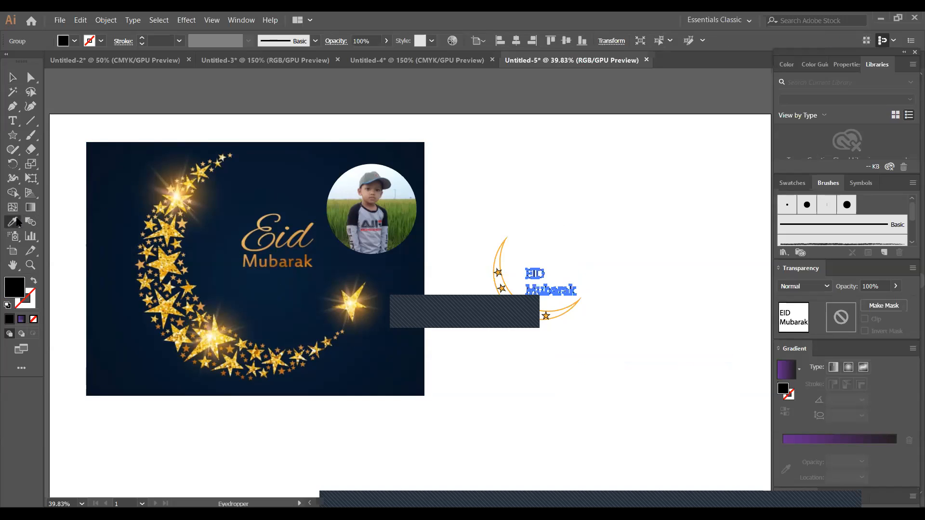
pyautogui.click(184, 173)
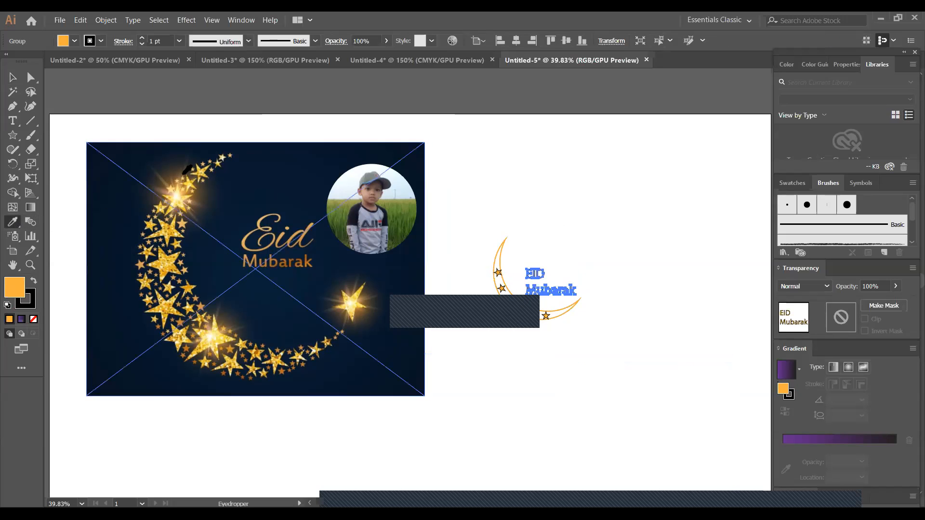
pyautogui.click(12, 77)
pyautogui.click(649, 155)
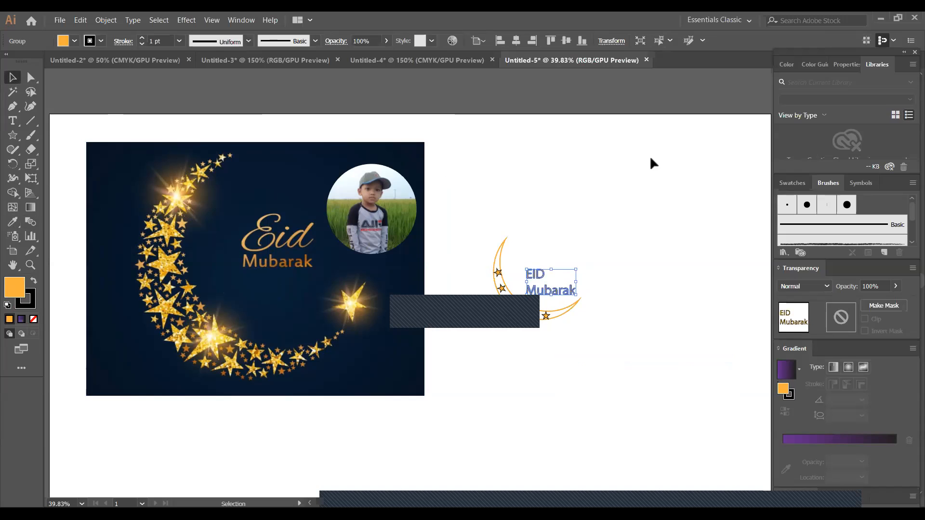
pyautogui.click(644, 268)
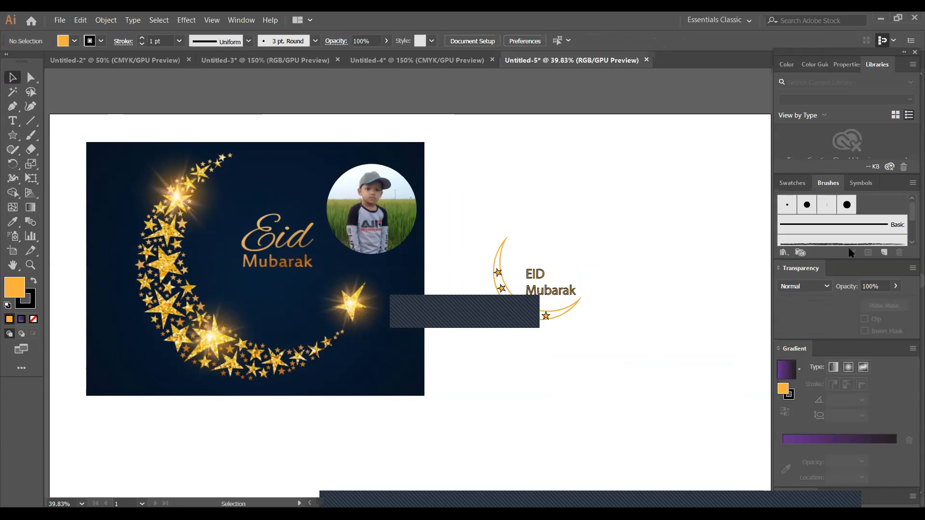
# Remove the stroke from the outlined EID Mubarak text.
pyautogui.click(565, 291)
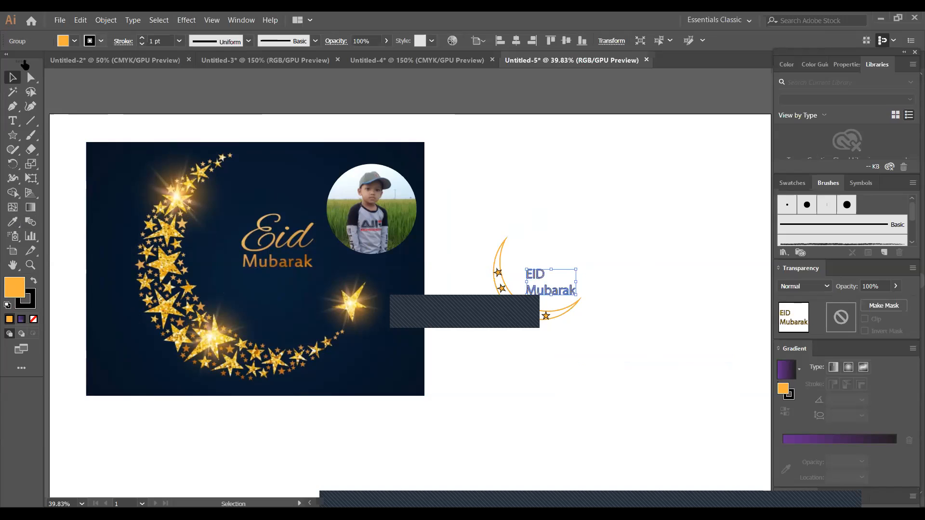
pyautogui.click(8, 61)
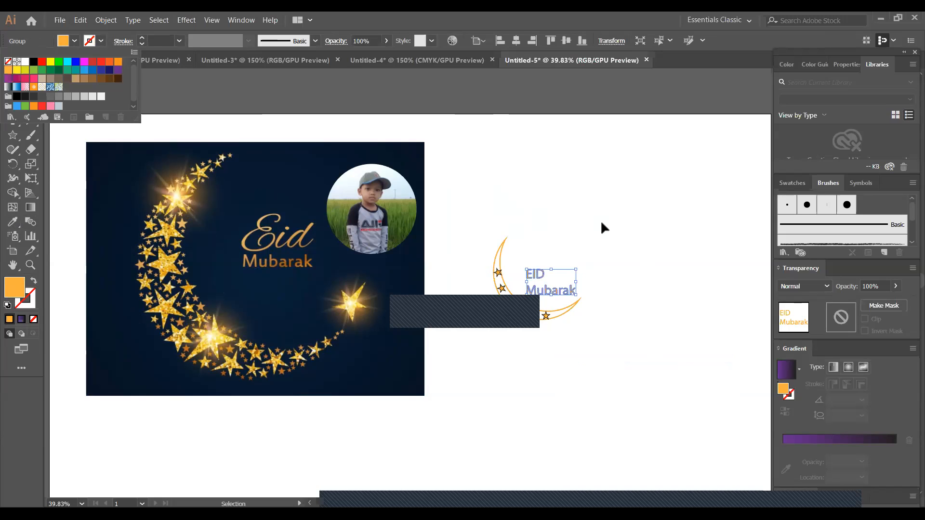
pyautogui.click(486, 212)
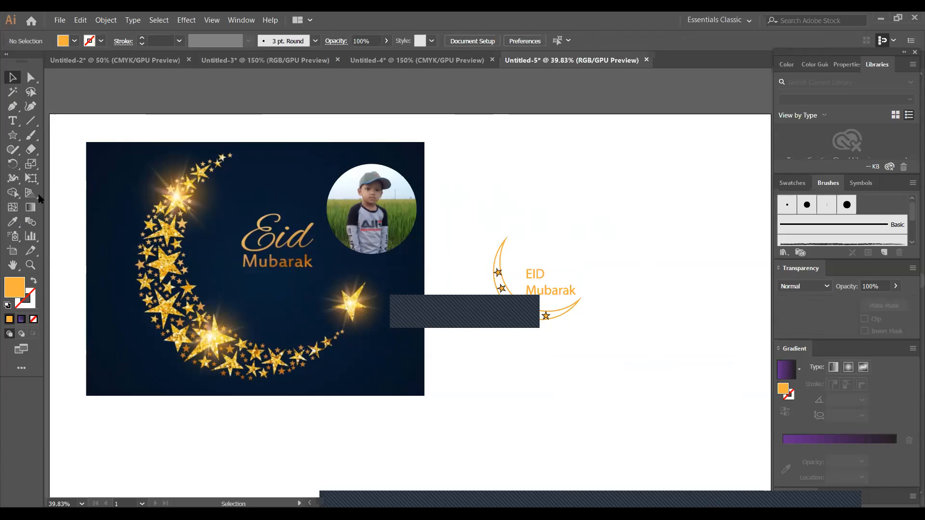
# Draw a rectangle about 720 × 488 px over the crescent and text, and fill it with the dark blue swatch.
pyautogui.click(12, 136)
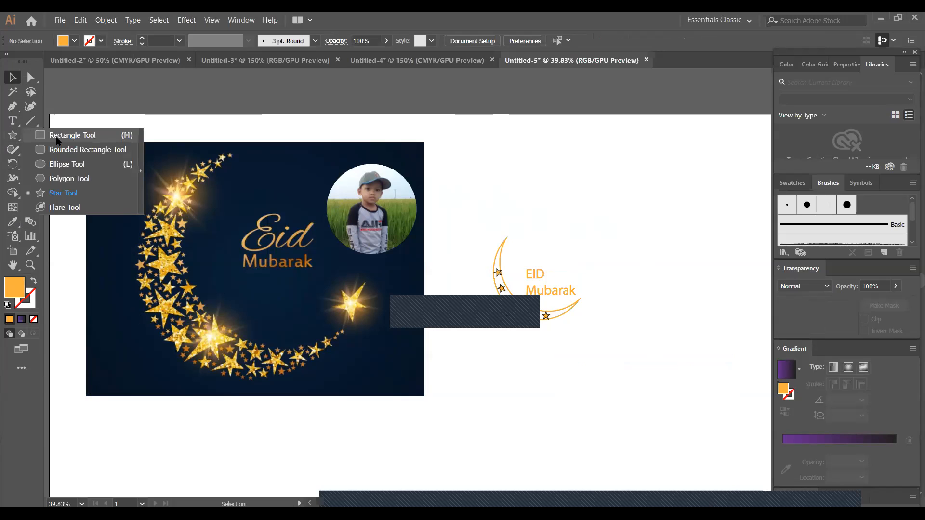
pyautogui.click(55, 136)
pyautogui.moveTo(466, 191); pyautogui.dragTo(735, 374)
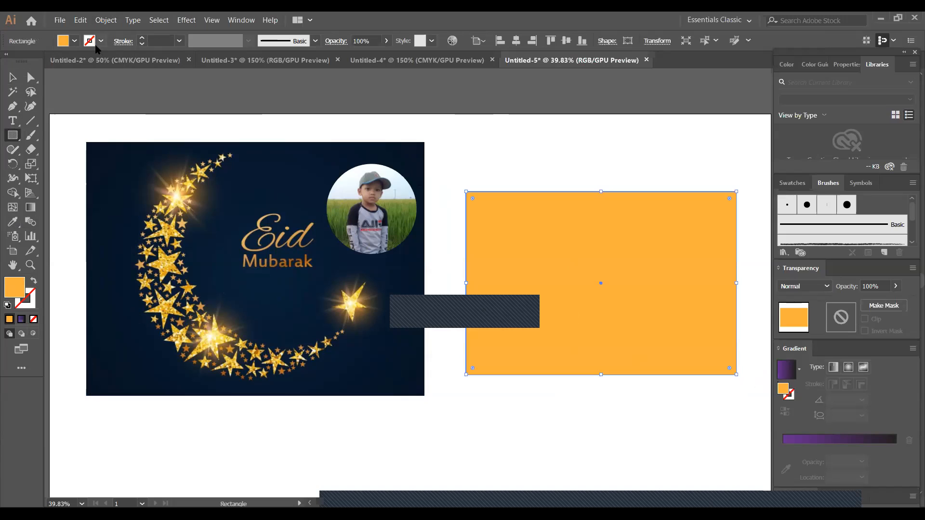
pyautogui.click(74, 40)
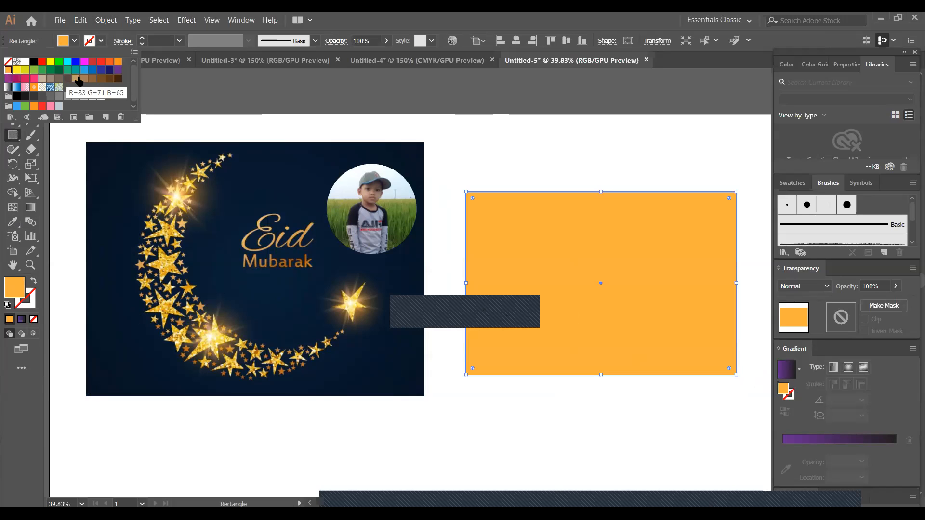
pyautogui.click(110, 70)
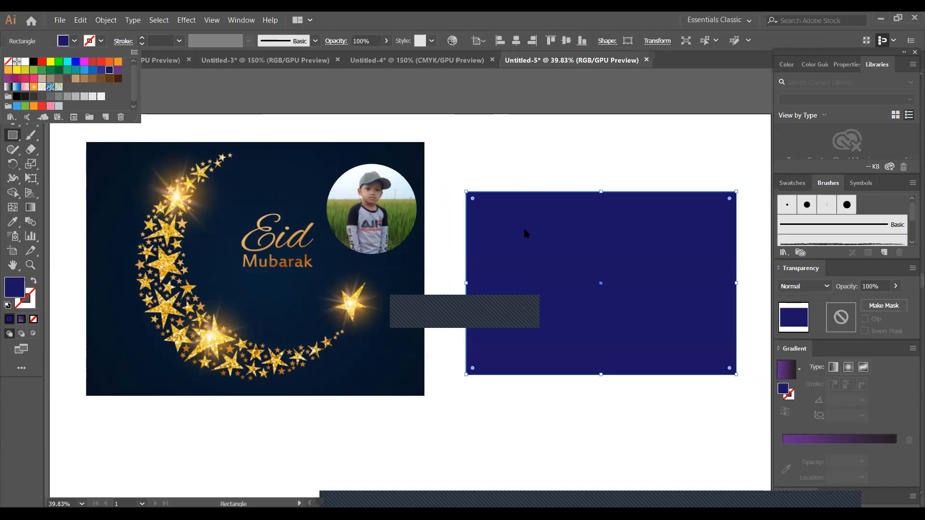
# Send the dark blue rectangle to the back, behind the crescent and the text.
pyautogui.rightClick(533, 246)
pyautogui.moveTo(583, 409)
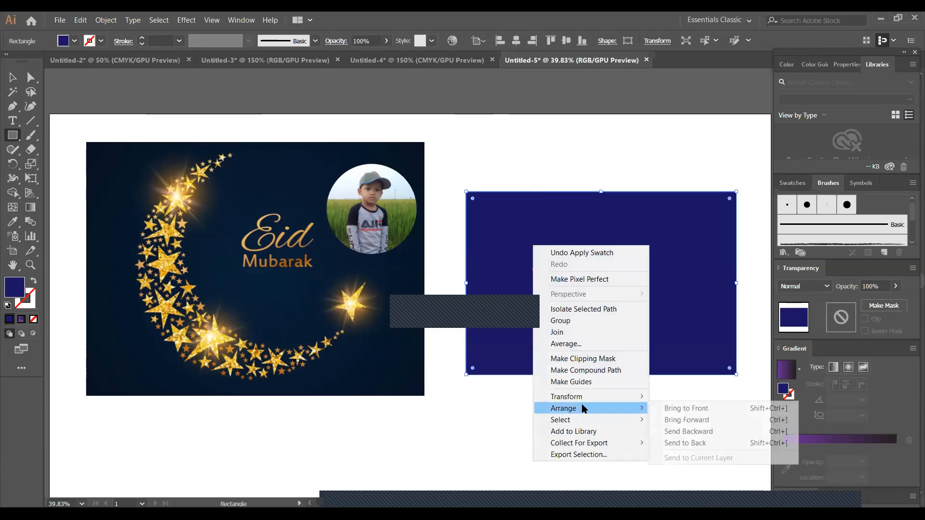
pyautogui.click(693, 442)
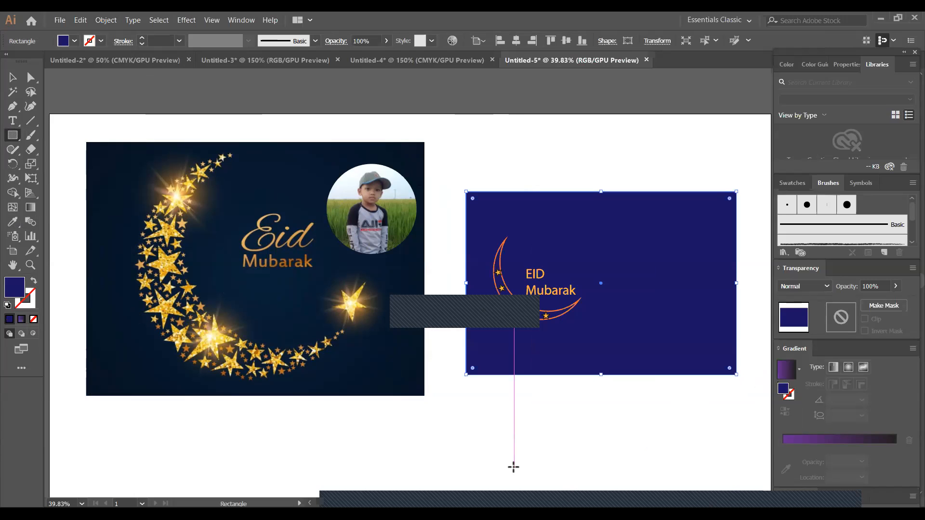
pyautogui.click(514, 467)
pyautogui.click(475, 285)
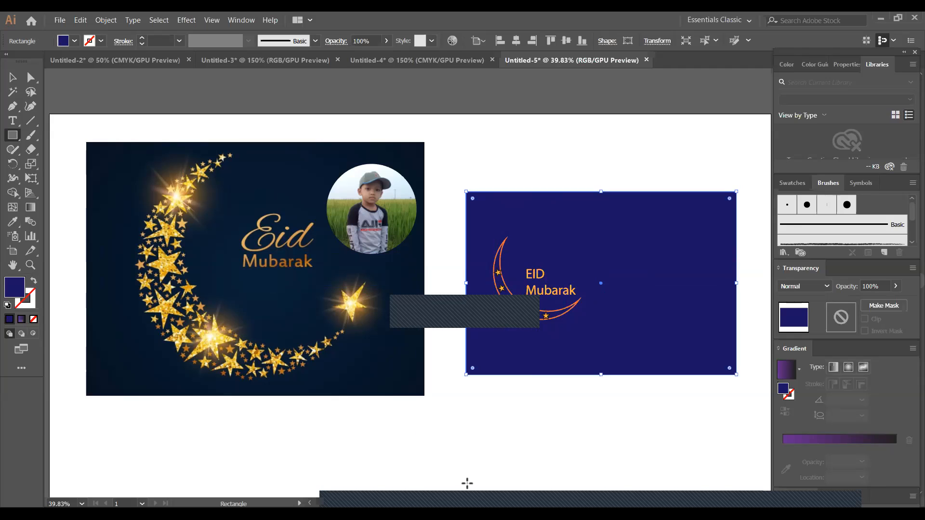
pyautogui.click(532, 448)
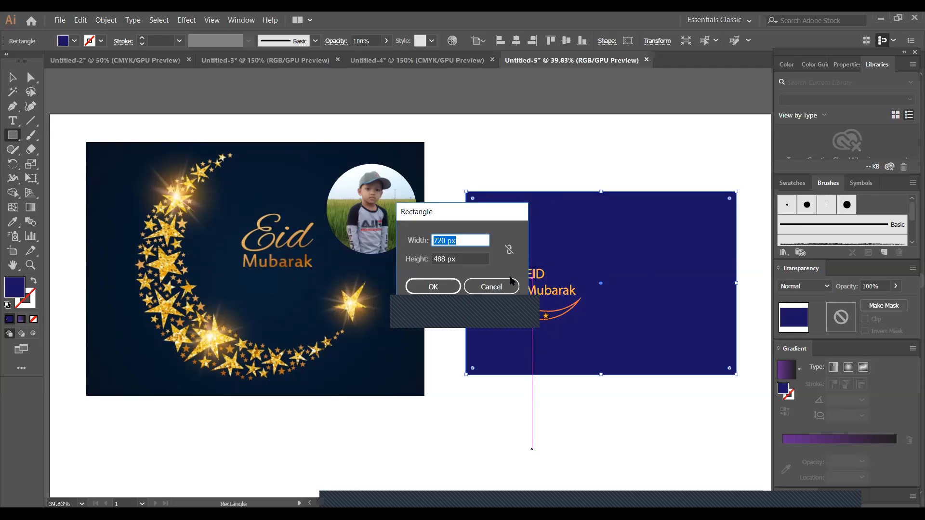
pyautogui.click(510, 284)
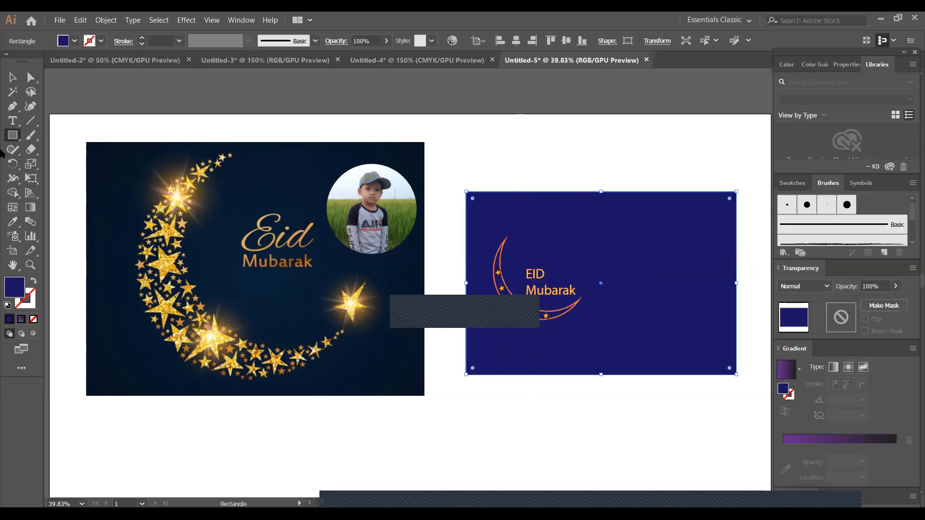
# Group the dark blue rectangle together with the crescent, the stars and the EID Mubarak text.
pyautogui.click(11, 251)
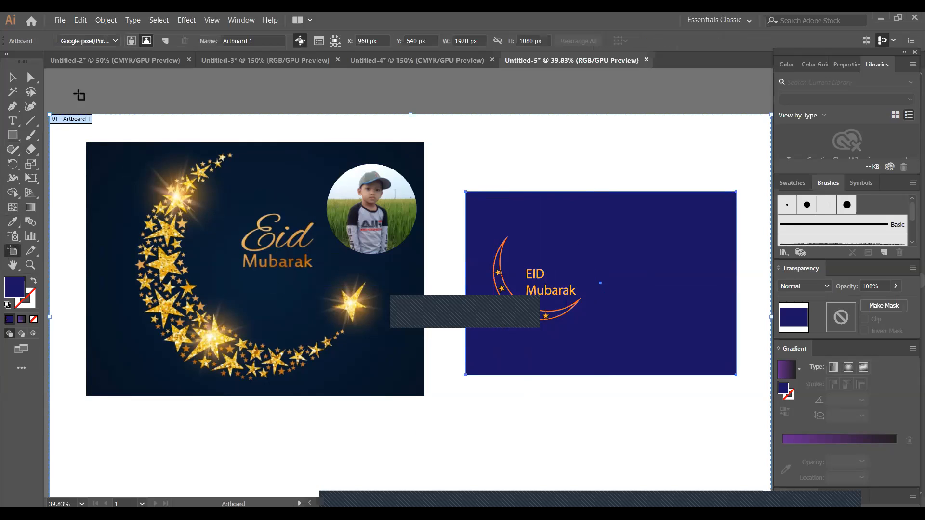
pyautogui.click(12, 77)
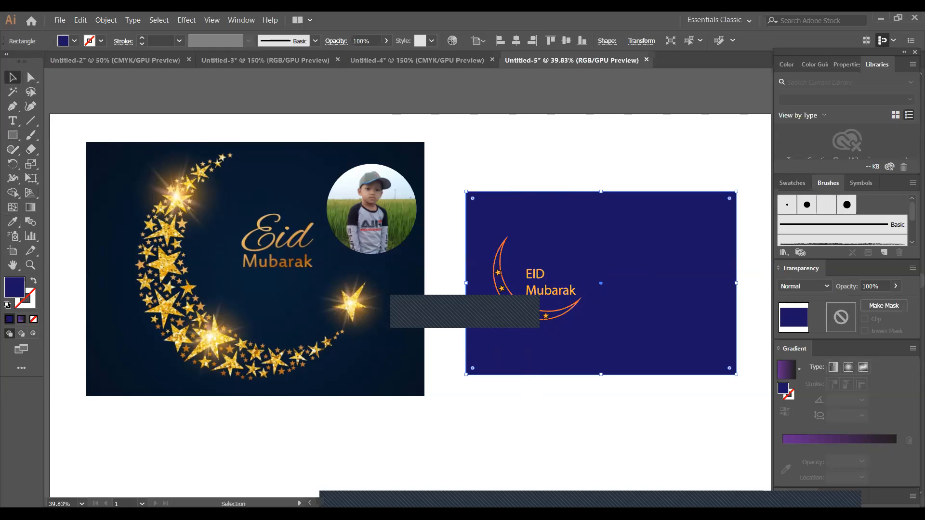
pyautogui.click(82, 503)
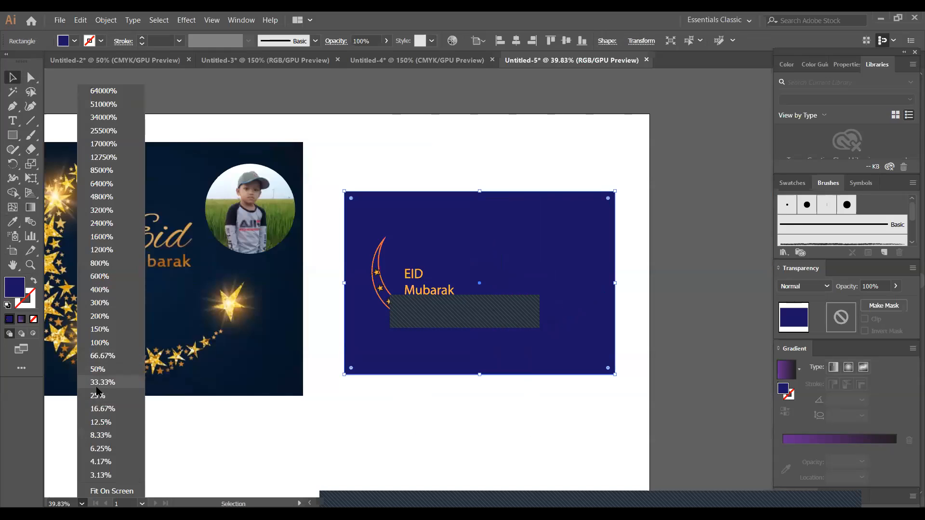
pyautogui.click(96, 387)
pyautogui.press('space')
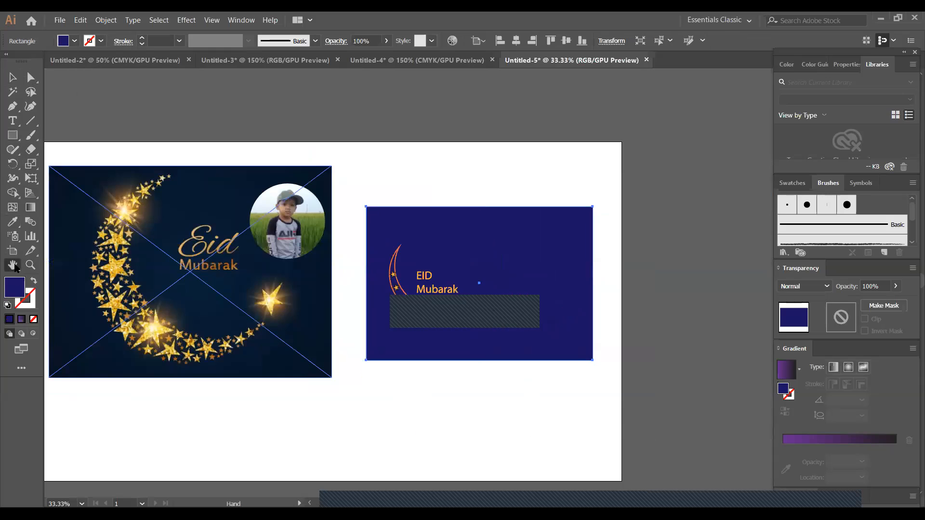
pyautogui.moveTo(333, 402); pyautogui.dragTo(363, 388)
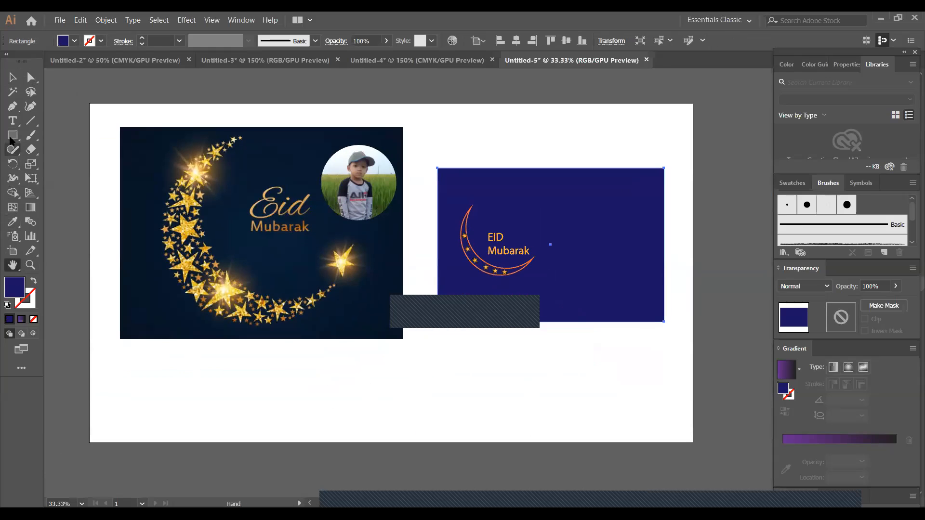
pyautogui.click(10, 251)
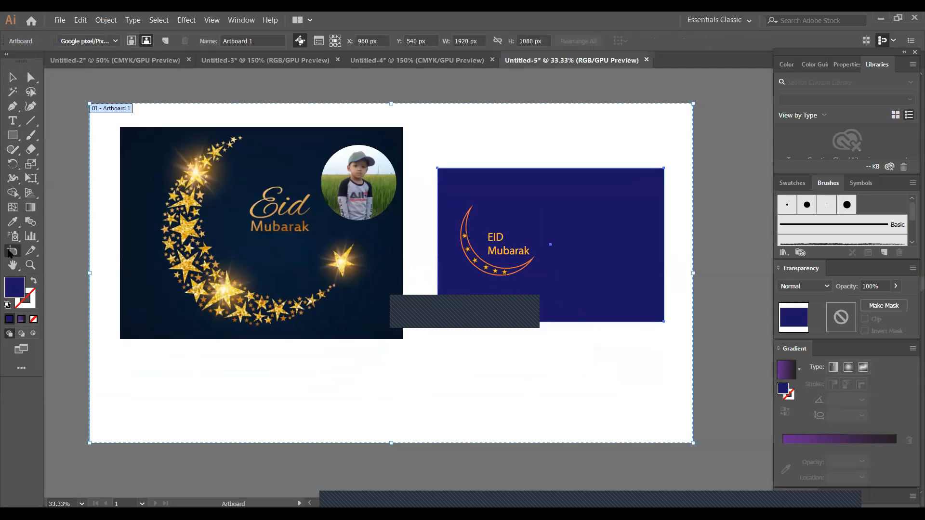
pyautogui.click(15, 78)
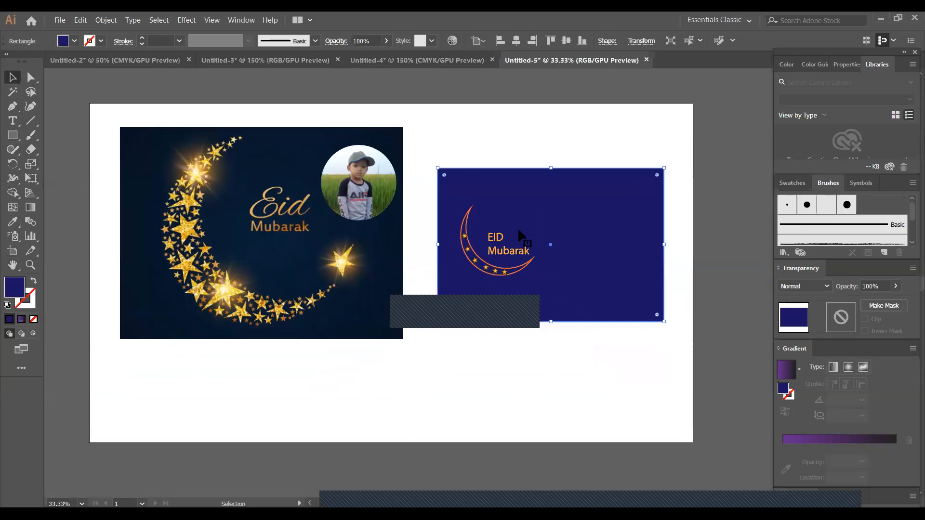
pyautogui.click(439, 169)
pyautogui.moveTo(435, 158); pyautogui.dragTo(676, 367)
pyautogui.rightClick(594, 263)
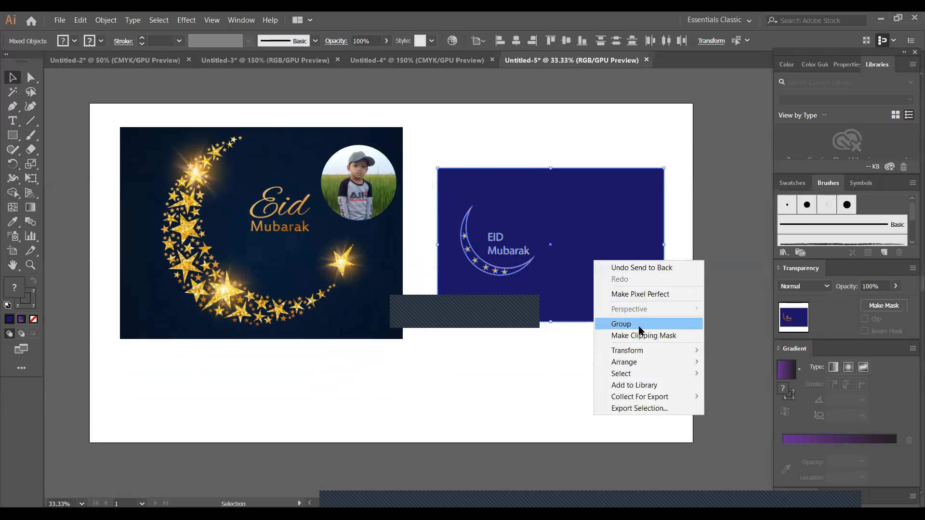
pyautogui.click(640, 325)
# Move the grouped EID Mubarak design off the artboard, into the empty area below it.
pyautogui.moveTo(553, 240)
pyautogui.mouseDown()
pyautogui.moveTo(522, 403)
pyautogui.moveTo(480, 501)
pyautogui.moveTo(564, 474)
pyautogui.moveTo(571, 493)
pyautogui.moveTo(578, 124)
pyautogui.moveTo(292, 404)
pyautogui.moveTo(253, 415)
pyautogui.mouseUp()
pyautogui.click(414, 367)
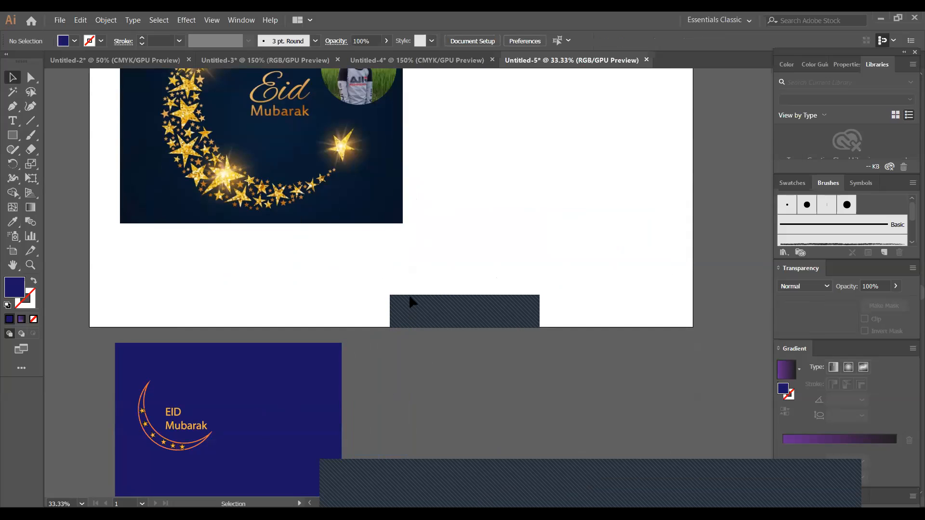
pyautogui.scroll(5, 445, 286)
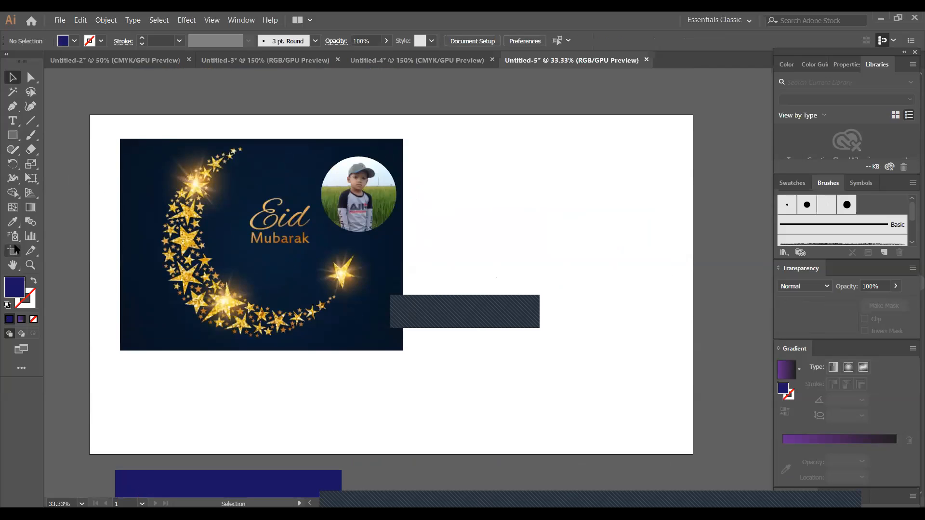
# Shrink the artboard on all four sides to the edges of the Eid photo composition, 900 × 675 px.
pyautogui.click(13, 251)
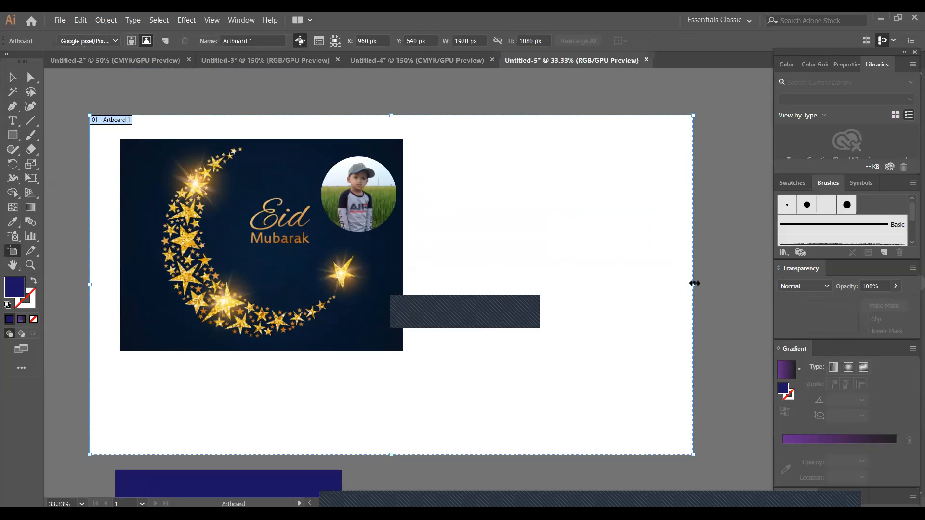
pyautogui.moveTo(694, 283); pyautogui.dragTo(402, 284)
pyautogui.moveTo(249, 455); pyautogui.dragTo(279, 351)
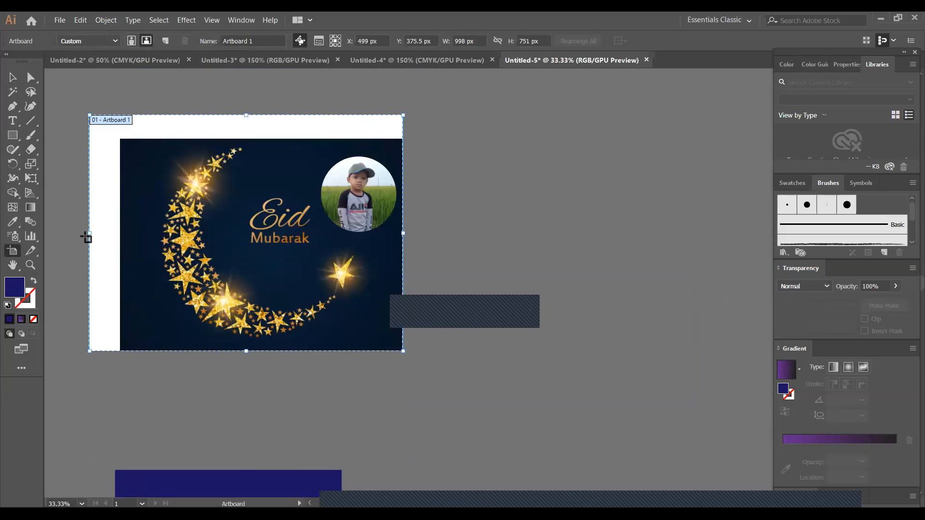
pyautogui.moveTo(90, 234); pyautogui.dragTo(120, 241)
pyautogui.moveTo(272, 116); pyautogui.dragTo(270, 139)
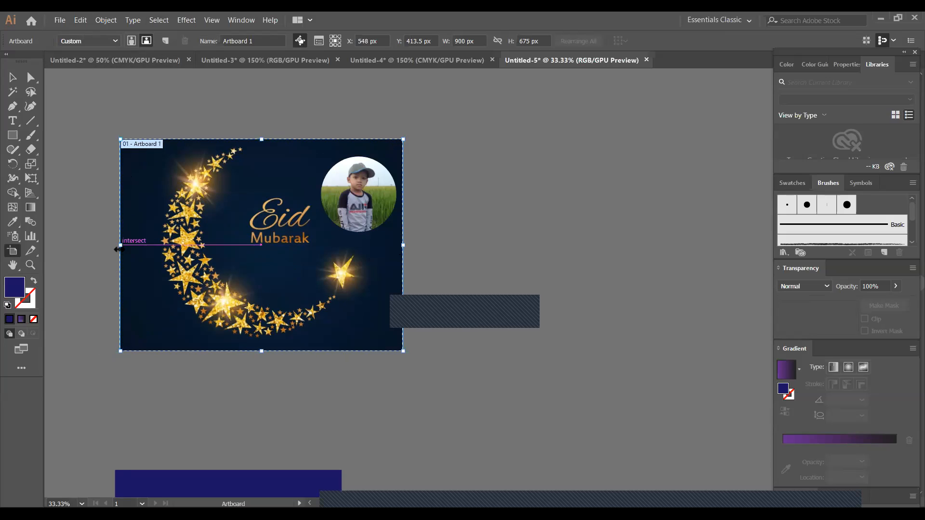
# Fine-tune the artboard edges around the Eid image to 900 × 669 px.
pyautogui.moveTo(120, 249); pyautogui.dragTo(120, 249)
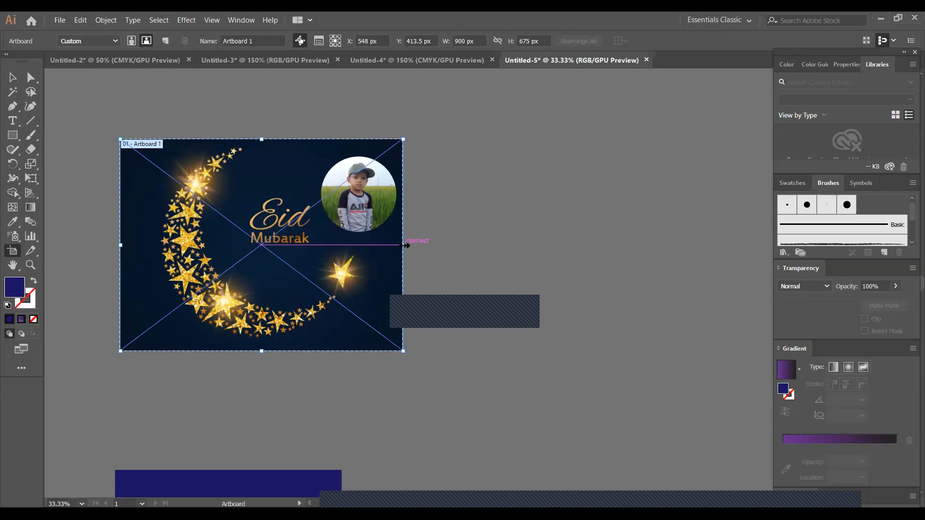
pyautogui.moveTo(406, 246); pyautogui.dragTo(404, 245)
pyautogui.moveTo(264, 140); pyautogui.dragTo(264, 140)
pyautogui.moveTo(262, 351); pyautogui.dragTo(268, 353)
pyautogui.click(263, 393)
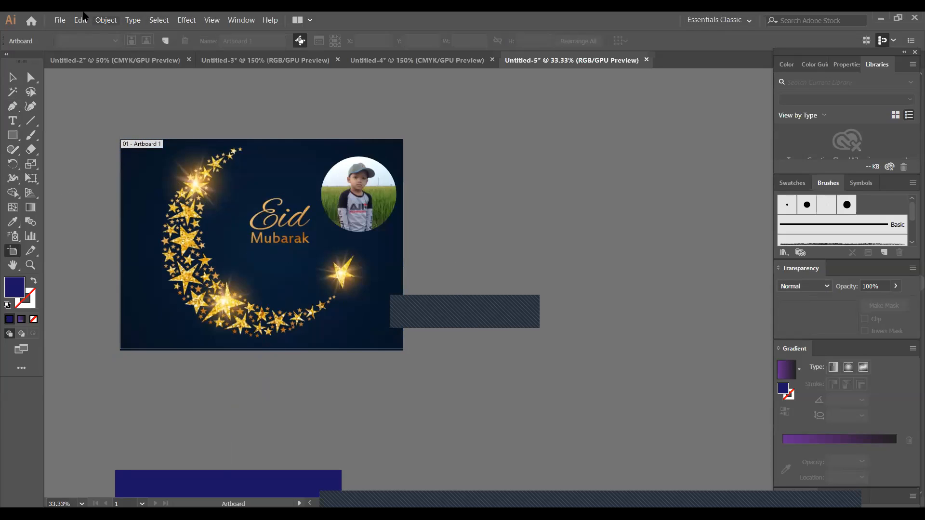
# Export the artboard with Save for Web as a PNG-24 named Untitled-5.png on the Desktop.
pyautogui.click(60, 20)
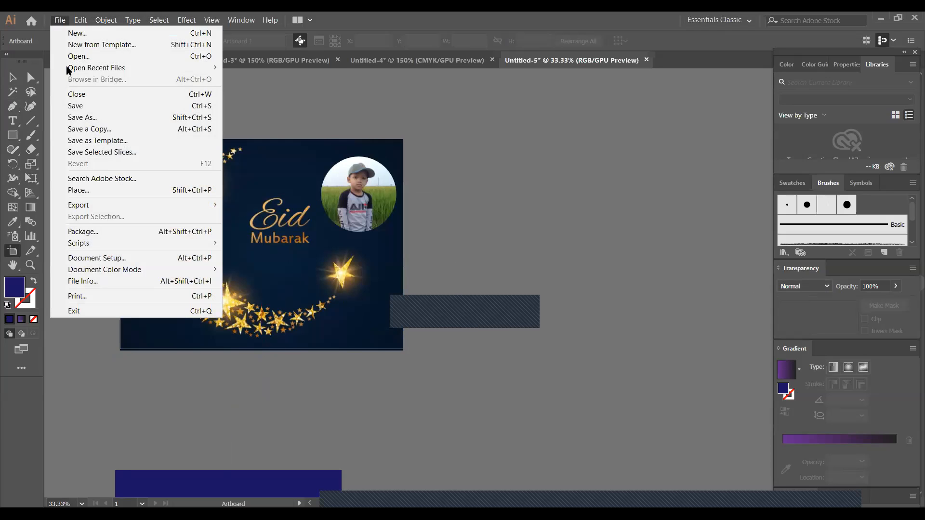
pyautogui.moveTo(104, 209)
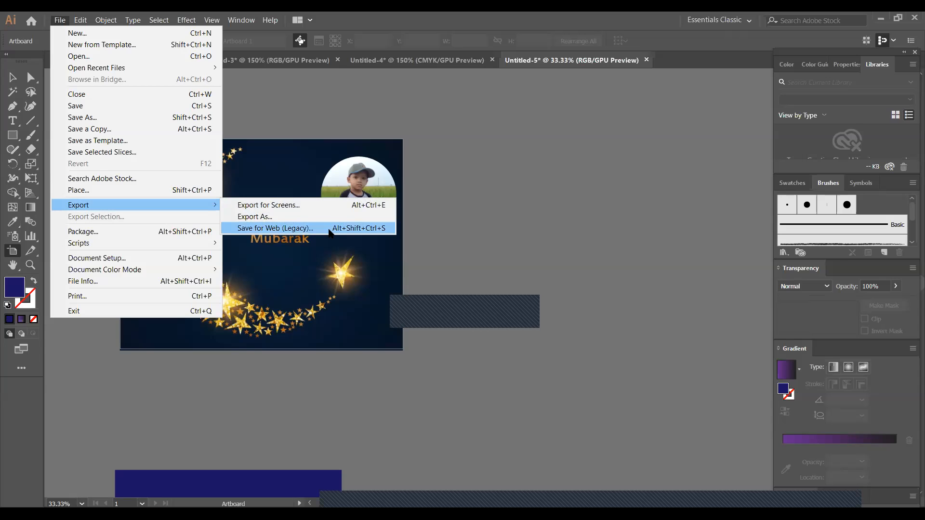
pyautogui.click(330, 232)
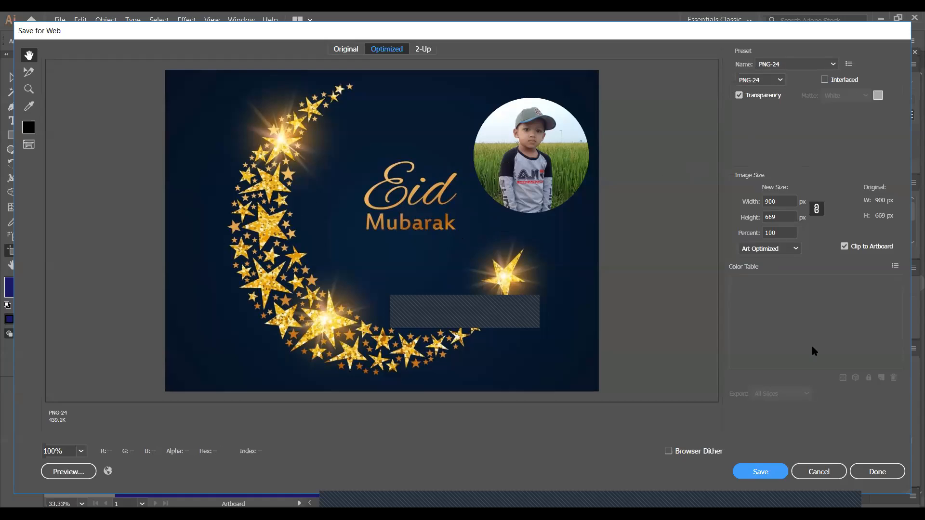
pyautogui.click(760, 473)
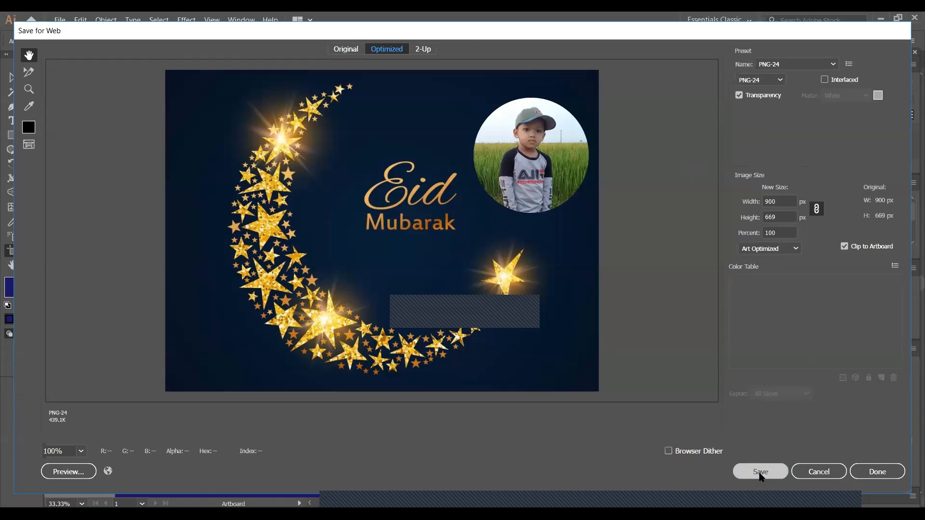
pyautogui.click(53, 130)
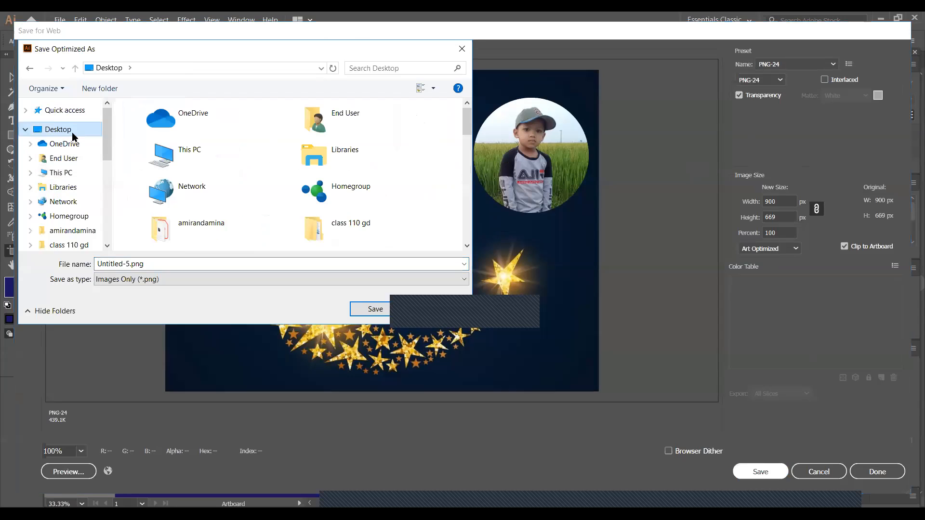
pyautogui.click(375, 309)
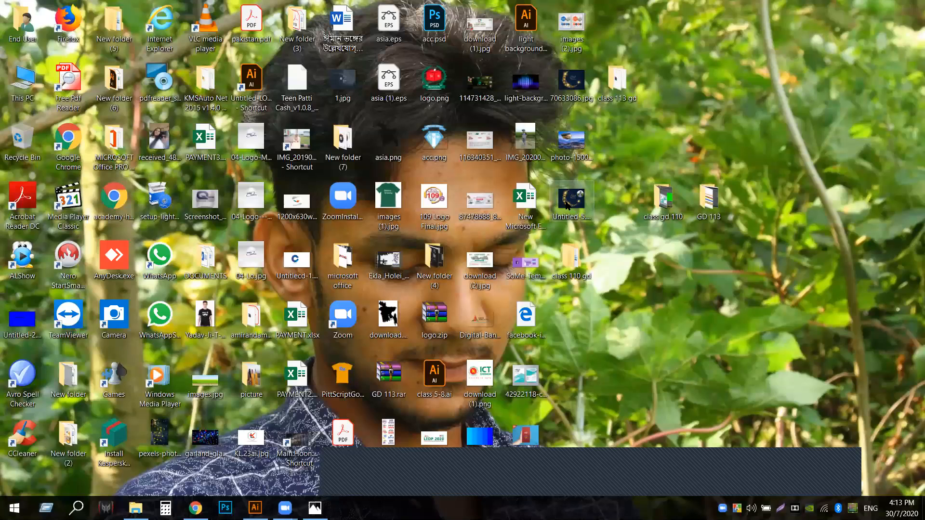
# Open the exported Untitled-5 image from the desktop to check it, close it and dismiss the browser notification.
pyautogui.doubleClick(570, 198)
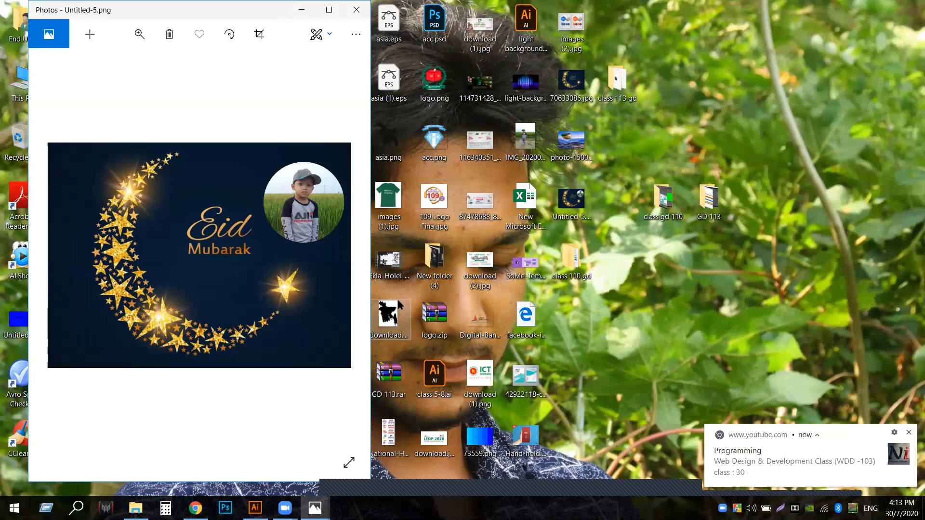
pyautogui.click(355, 10)
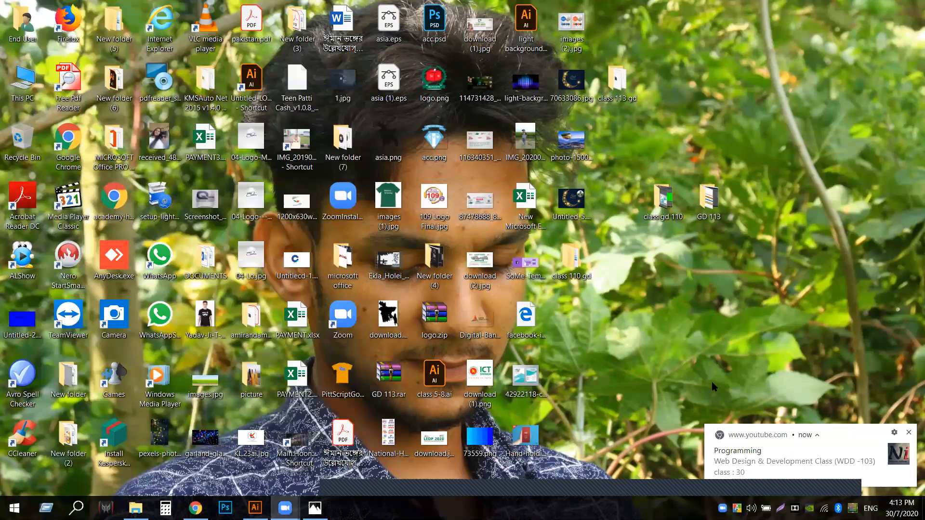
pyautogui.click(908, 433)
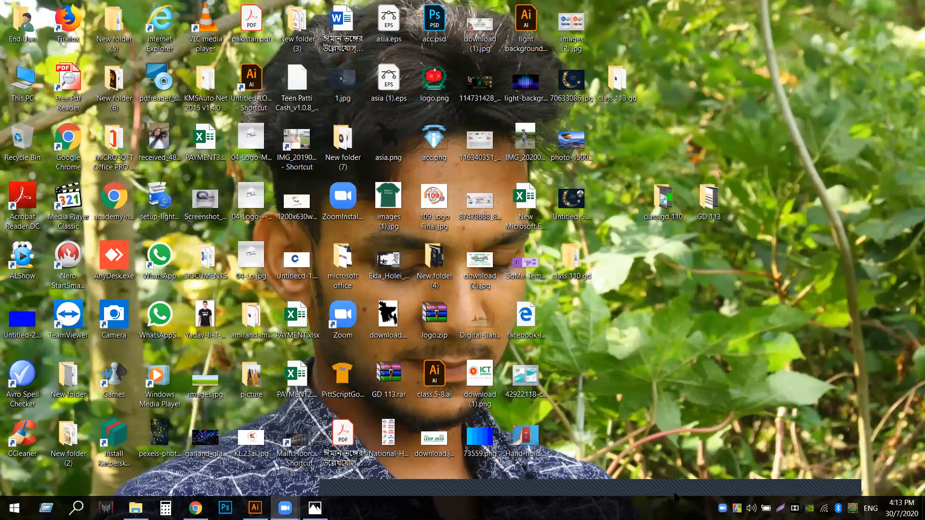